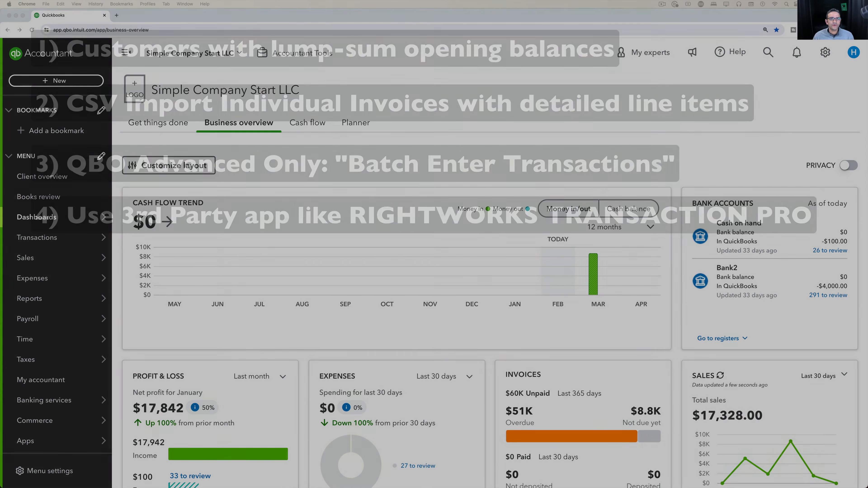
Bring the Open Customer Balances Excel window forward over Chrome.
key(ctrl+Left)
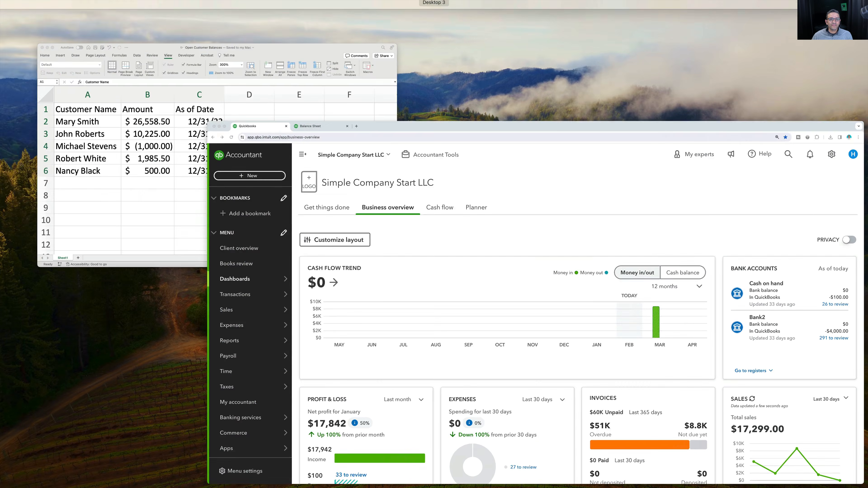
click(271, 162)
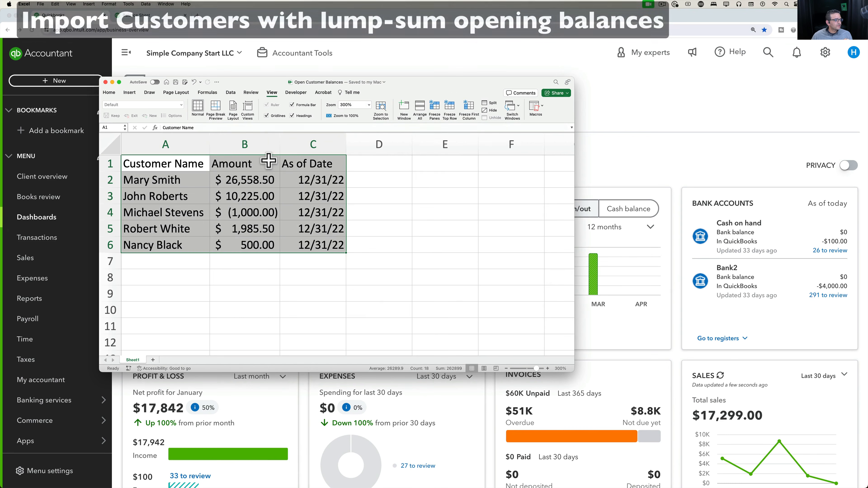
drag(407, 89, 546, 113)
Review the five customers' Customer Name, Amount and 12/31/22 As of Date values in A1:C6.
click(494, 271)
click(302, 169)
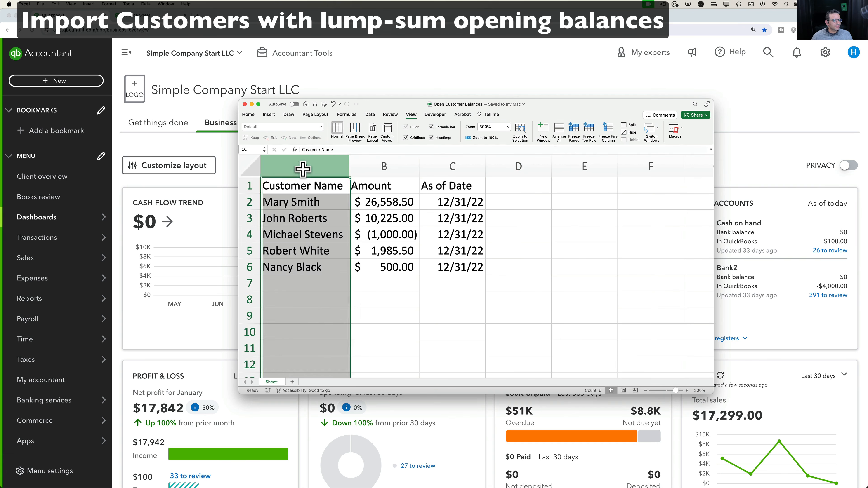
click(383, 166)
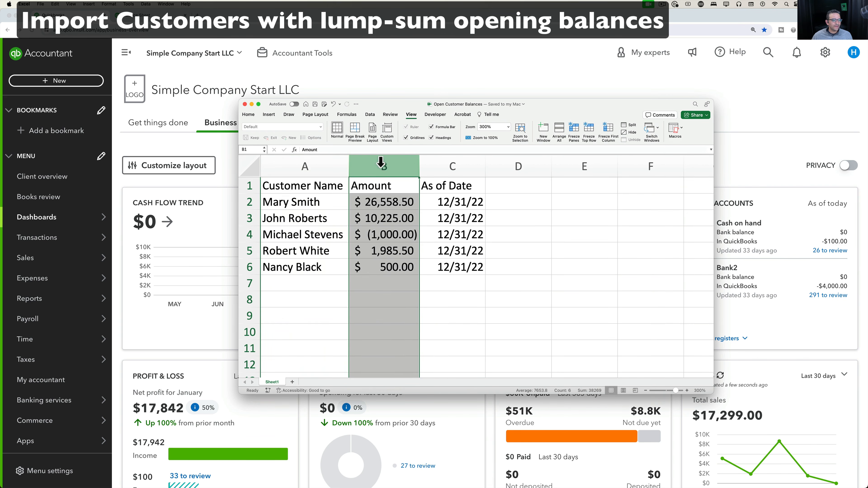
click(455, 161)
drag(448, 203, 452, 261)
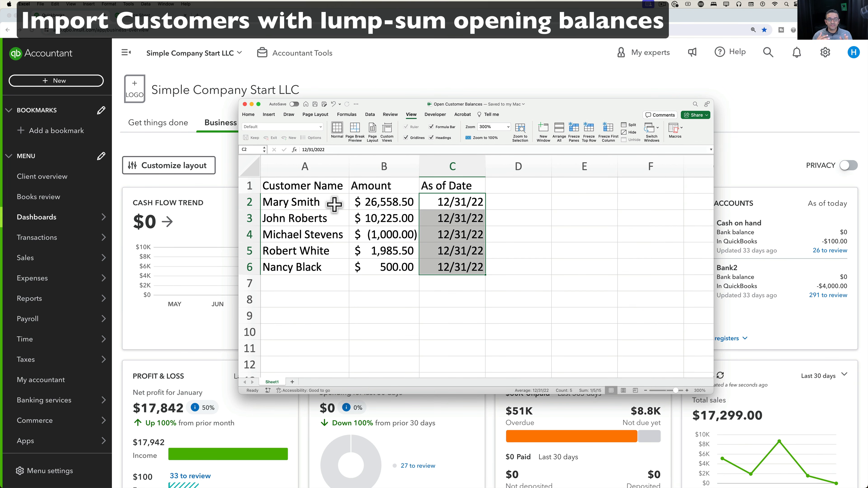
drag(306, 202, 479, 267)
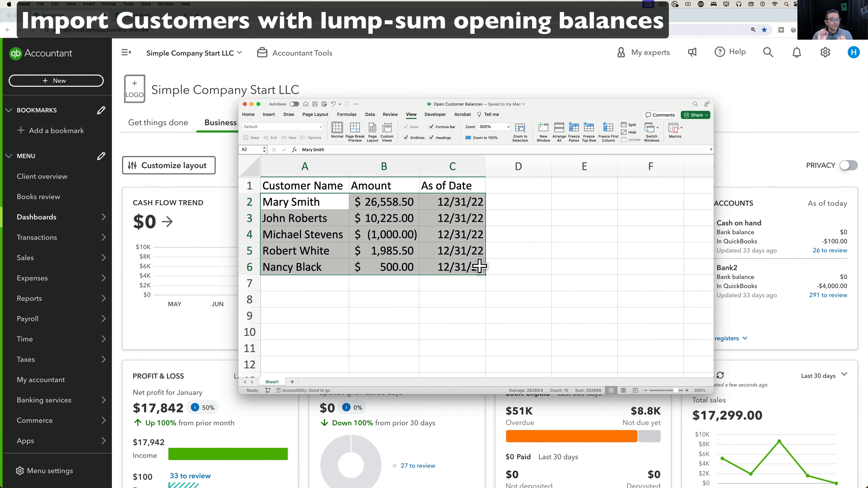
click(501, 266)
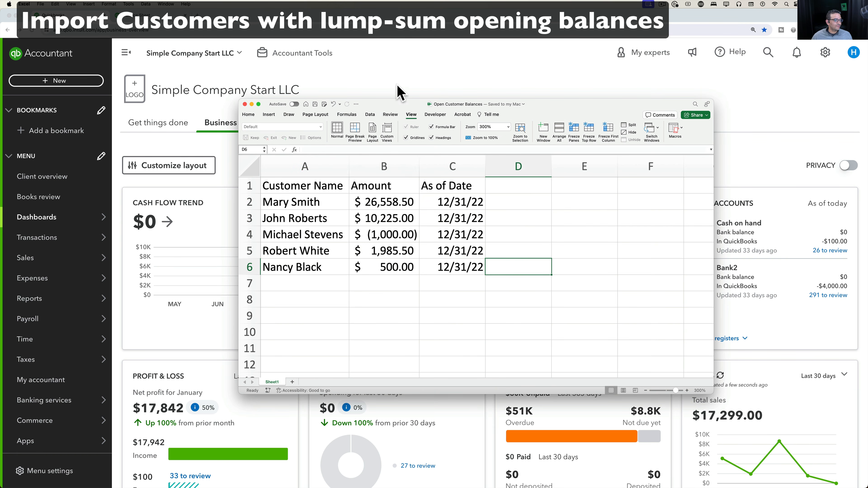
drag(393, 104, 364, 57)
drag(287, 139, 439, 224)
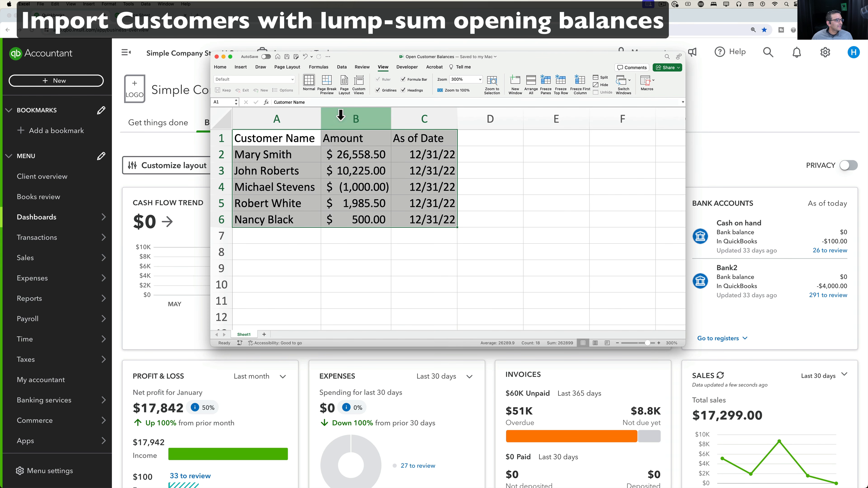
click(161, 16)
Re-run the Balance Sheet report, then go to Import data from the settings gear.
click(577, 225)
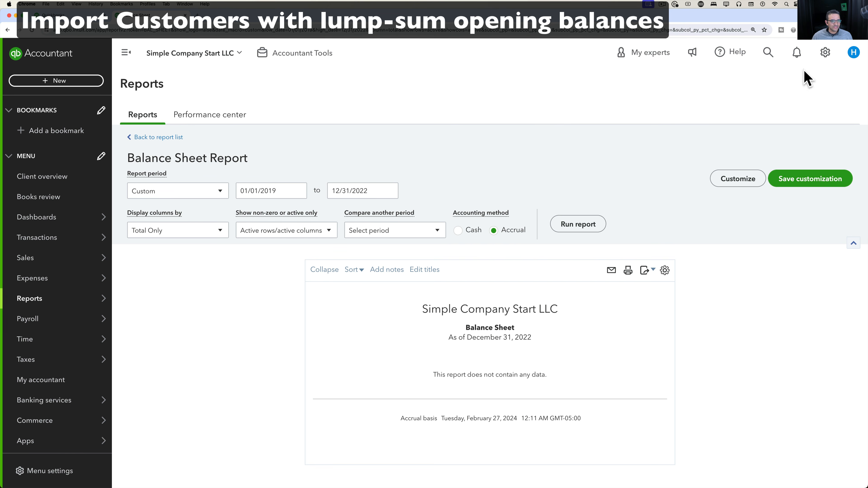
click(826, 53)
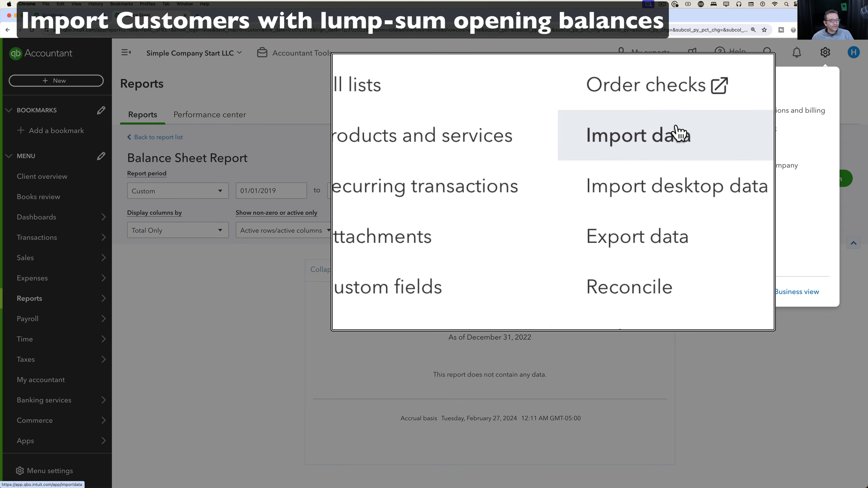
click(678, 132)
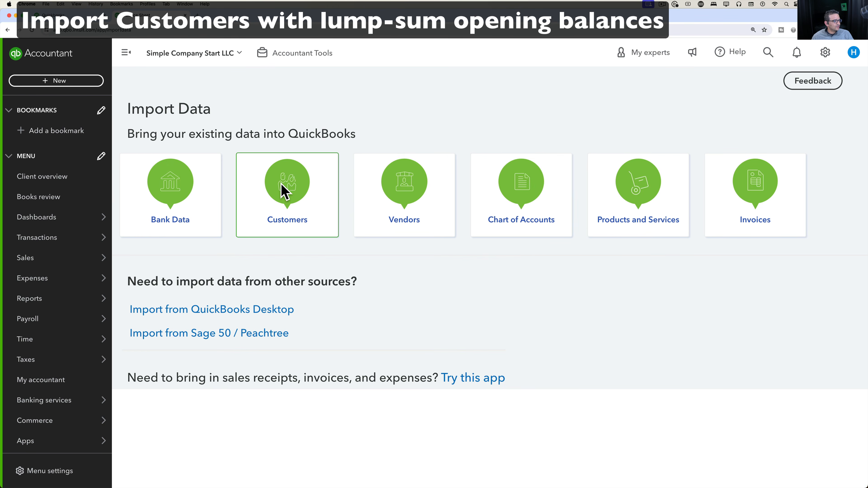
Start a Customers import with Open Customer Balances.xlsx and advance to Map Data.
click(284, 191)
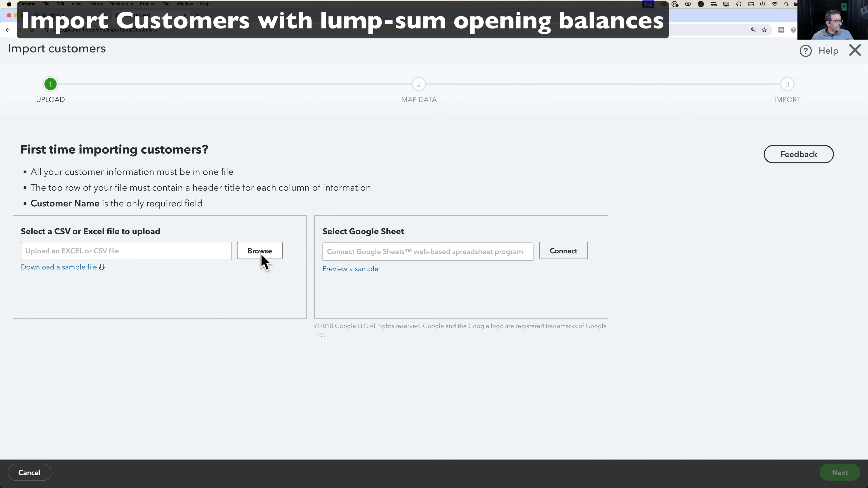
click(260, 253)
click(223, 96)
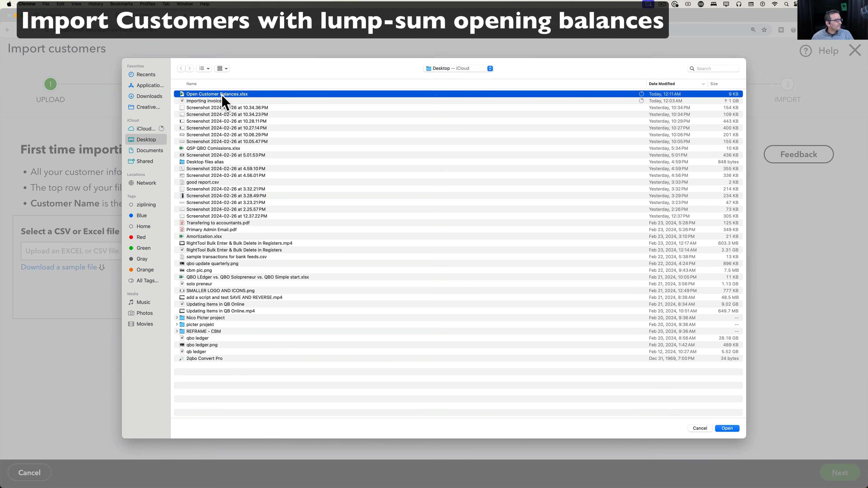
click(724, 429)
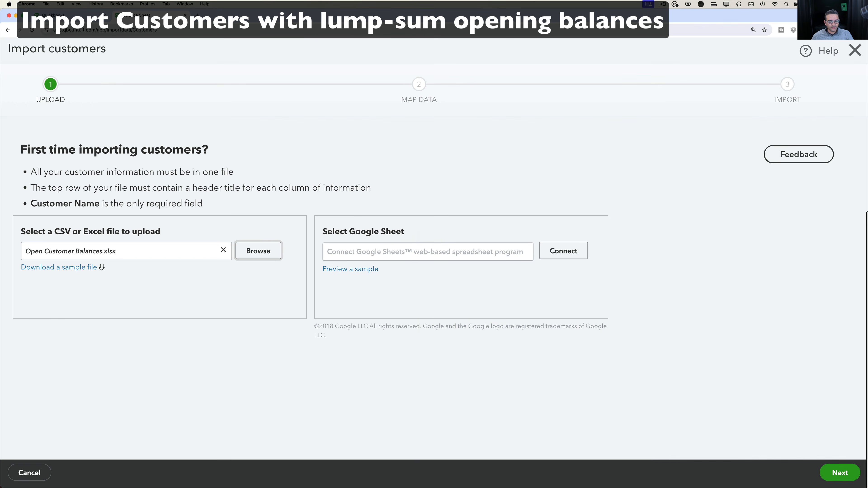
click(839, 471)
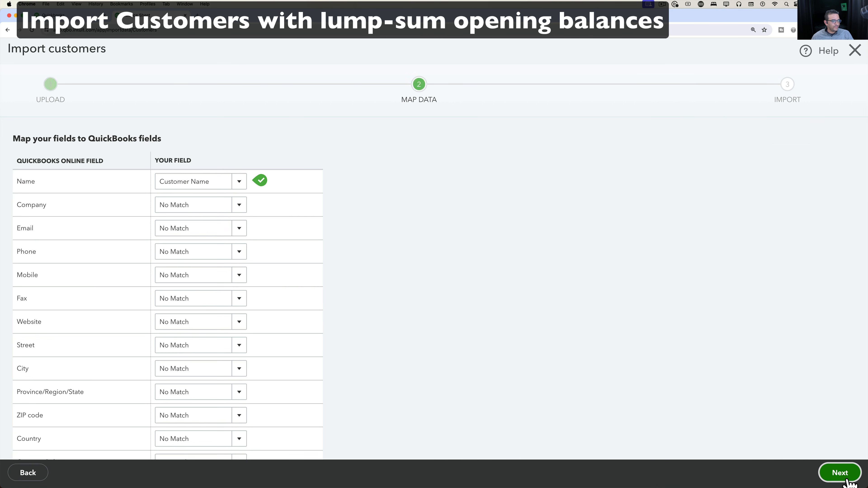
Keep Name as Customer Name, map Opening Balance to Amount, and continue to the review.
scroll(242, 279, down, 4)
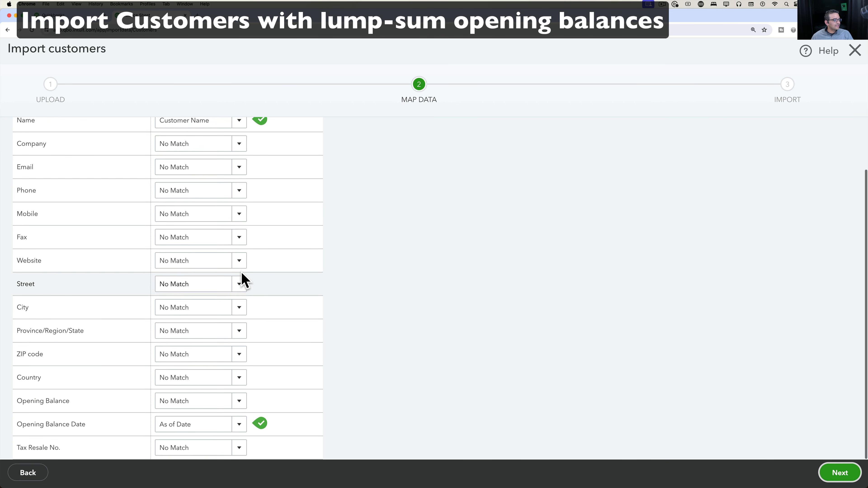
scroll(277, 301, up, 4)
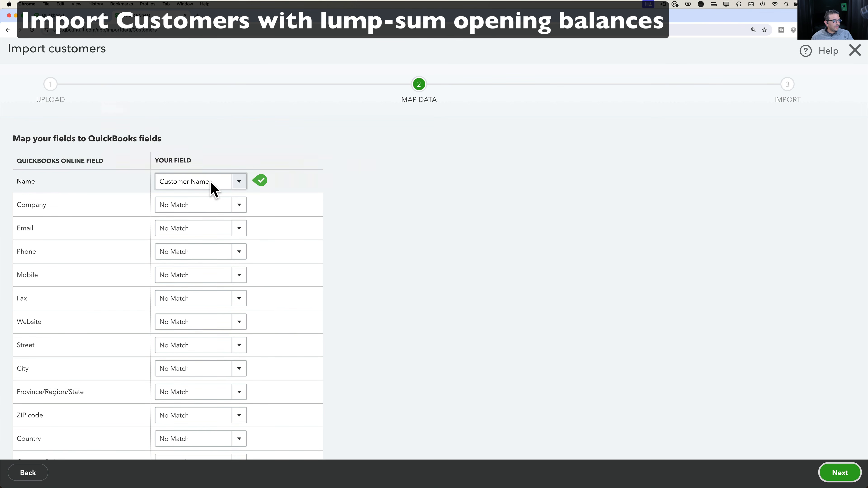
click(234, 185)
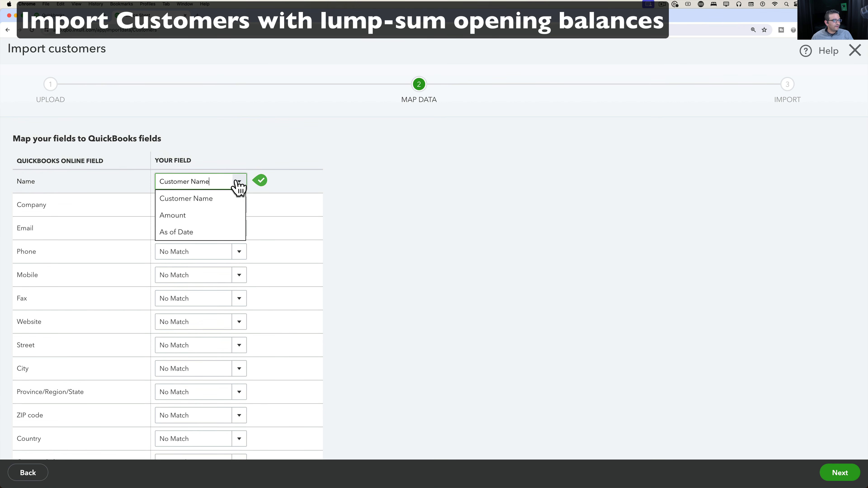
click(212, 199)
scroll(235, 300, down, 3)
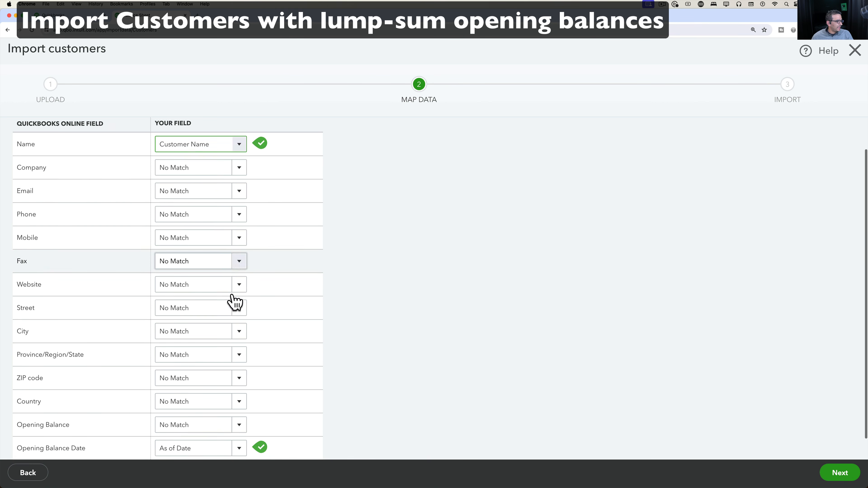
click(243, 401)
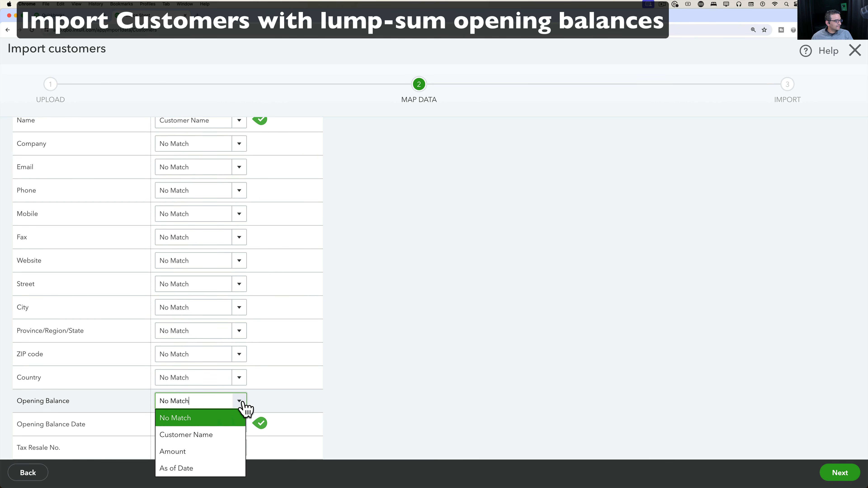
click(174, 453)
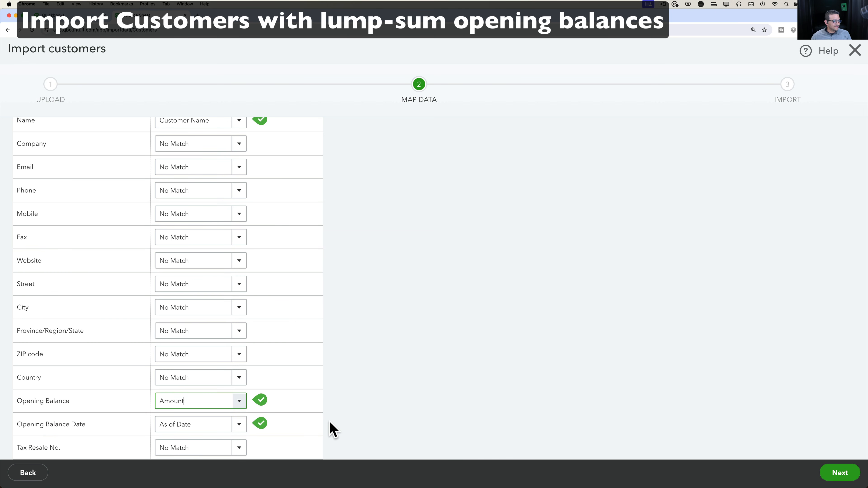
scroll(333, 404, up, 2)
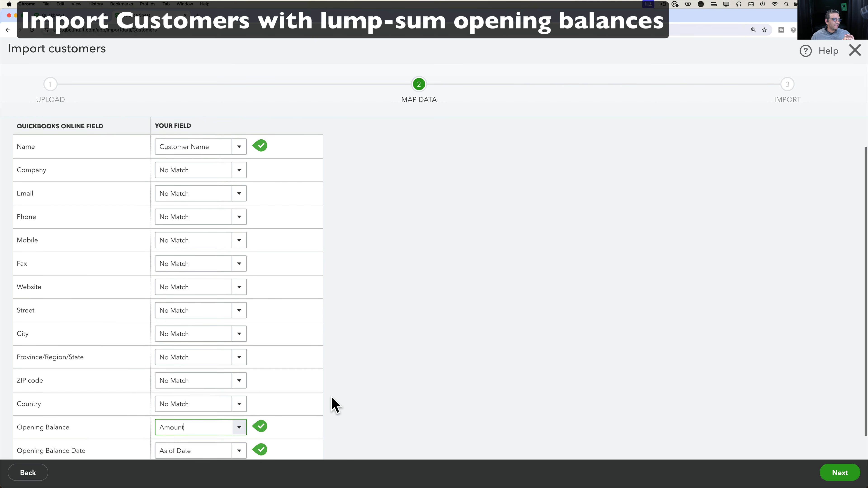
scroll(42, 226, down, 2)
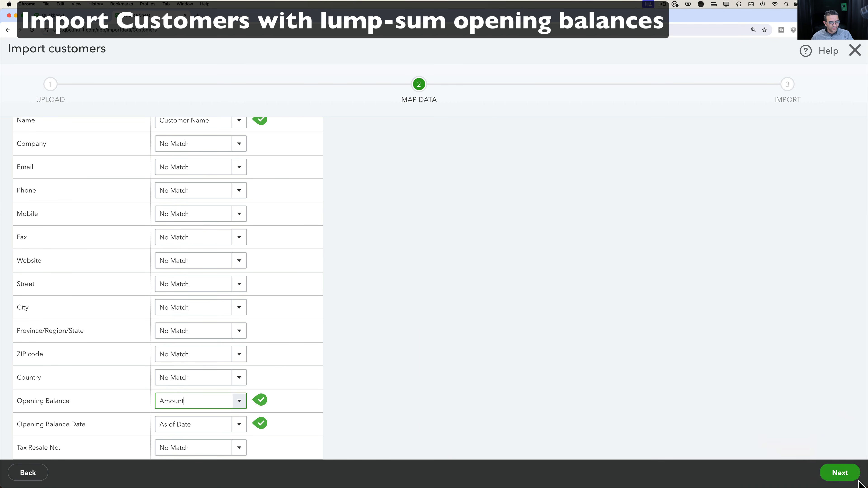
click(840, 473)
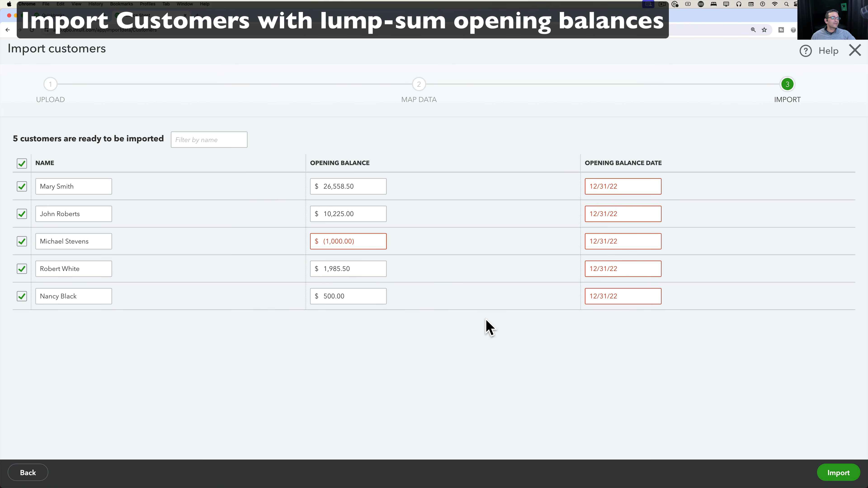
Read the YYYY-MM-DD date and negative balance errors, then check cell C2's date in Excel.
click(621, 183)
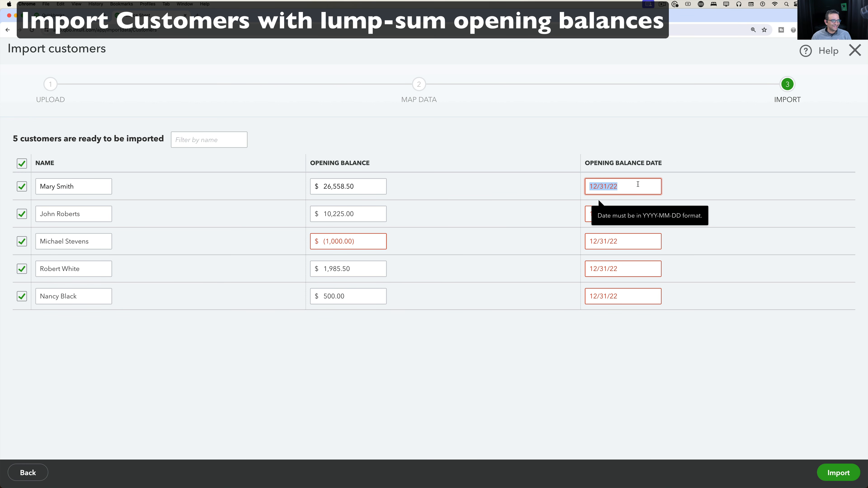
click(388, 239)
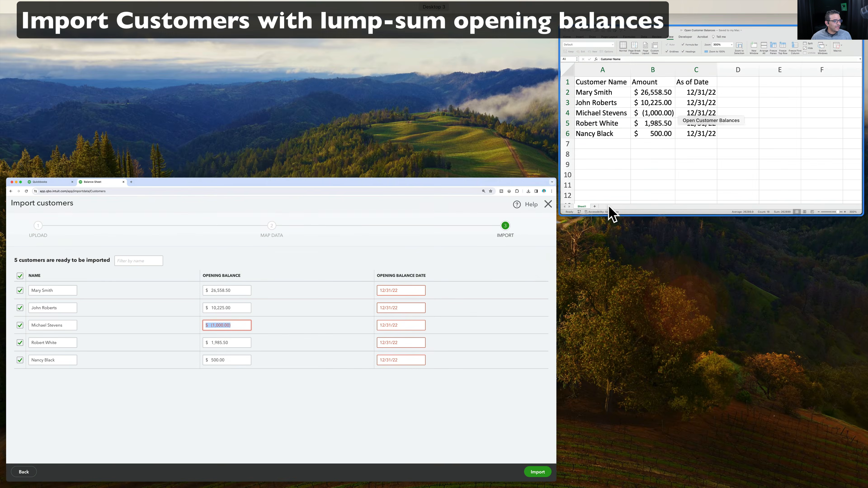
click(612, 213)
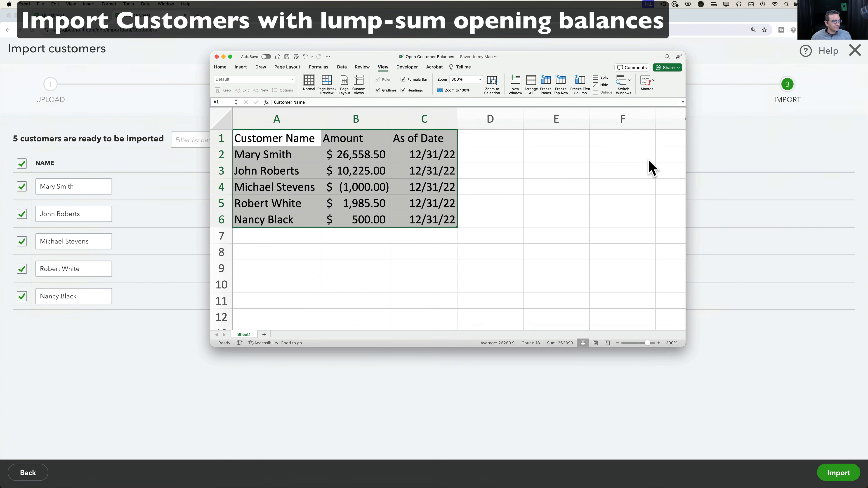
click(410, 240)
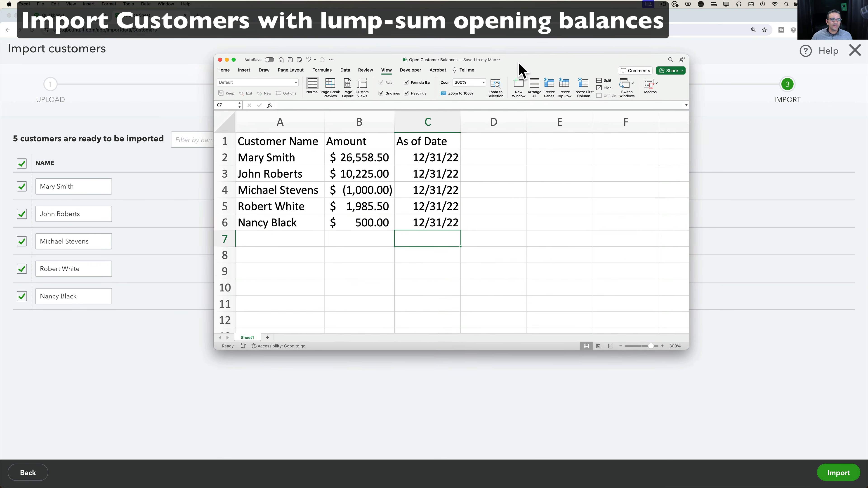
drag(517, 66, 402, 46)
click(411, 173)
Return to the import review, then bring Excel back and select Amounts B2:B6.
click(587, 183)
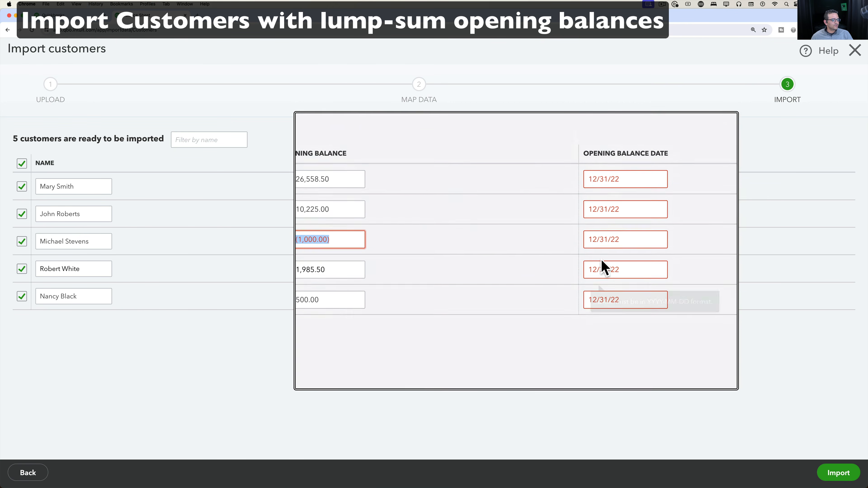
key(super+Tab)
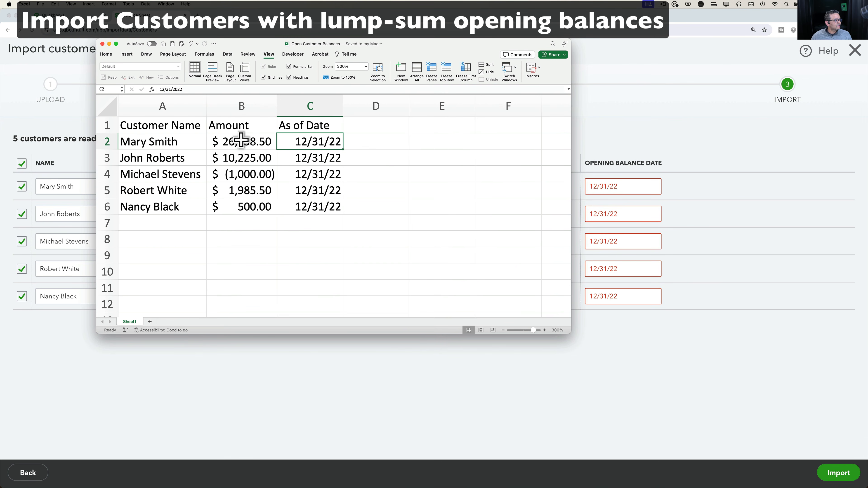
drag(241, 140, 242, 208)
Format the Amount cells B2:B6 as General numbers.
click(106, 55)
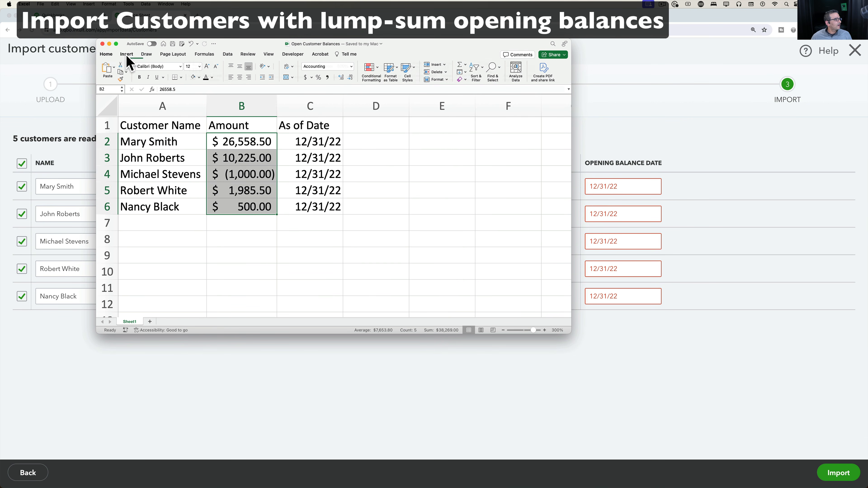
click(350, 66)
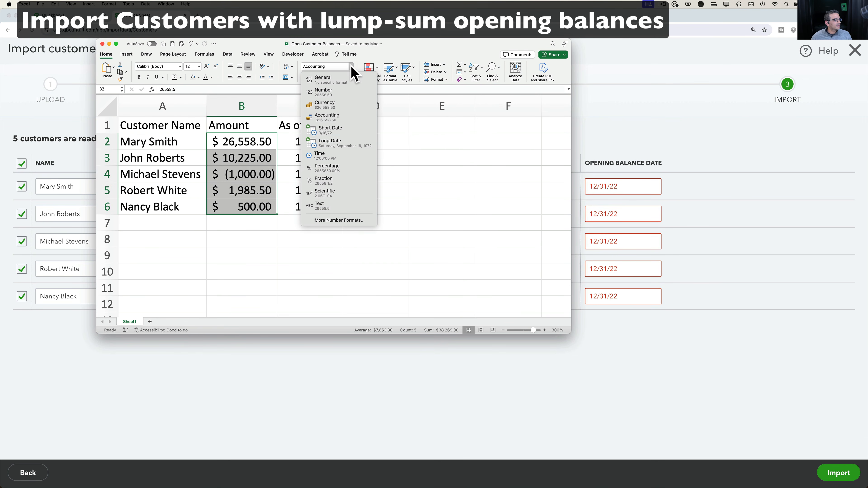
click(338, 80)
drag(243, 143, 248, 206)
click(244, 175)
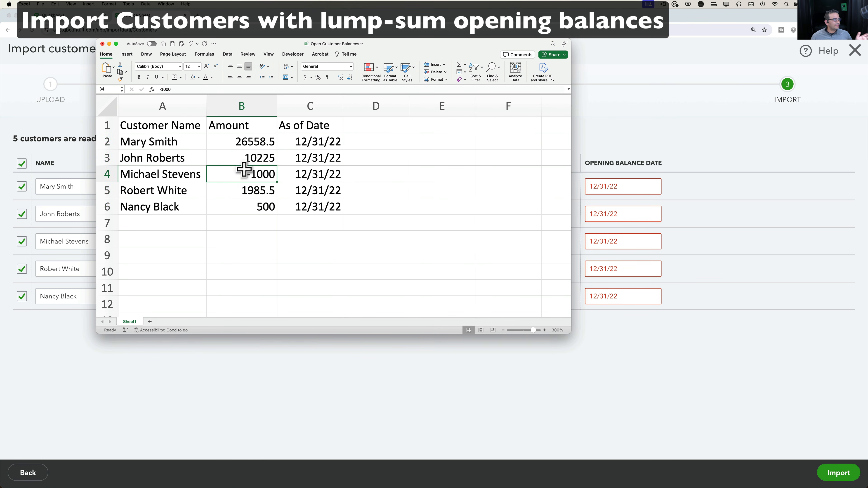
Format the As of Date cells C2:C6 with the 2012-03-14 year-month-day date type.
click(319, 130)
key(ctrl+space)
click(349, 140)
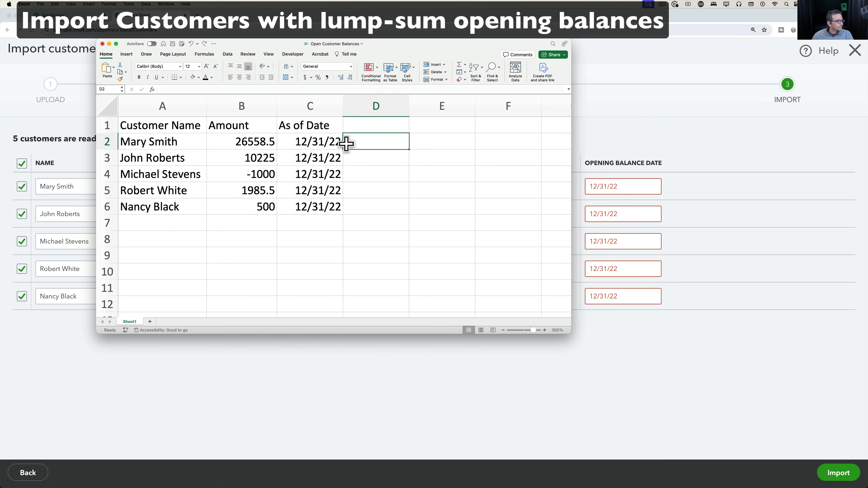
drag(314, 142, 314, 210)
right_click(314, 166)
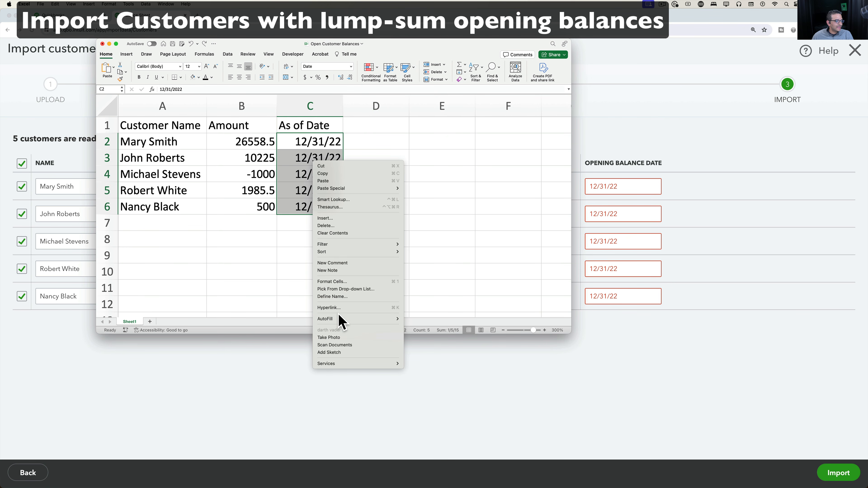
click(338, 282)
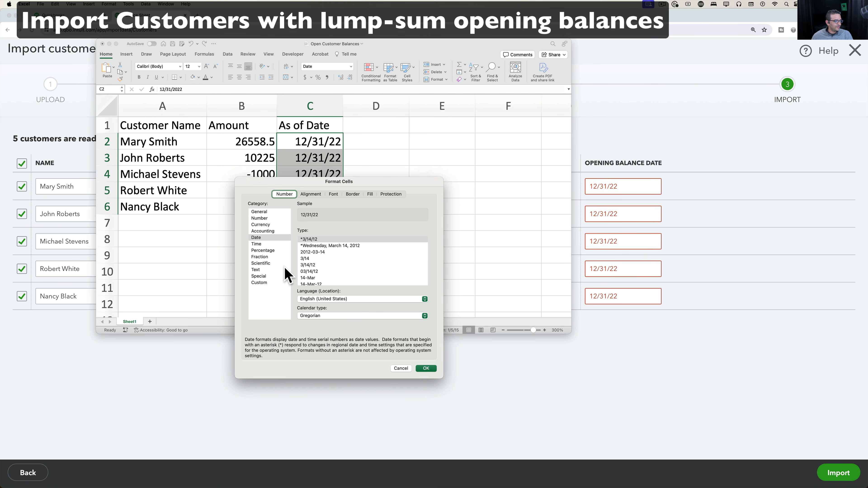
scroll(339, 277, down, 6)
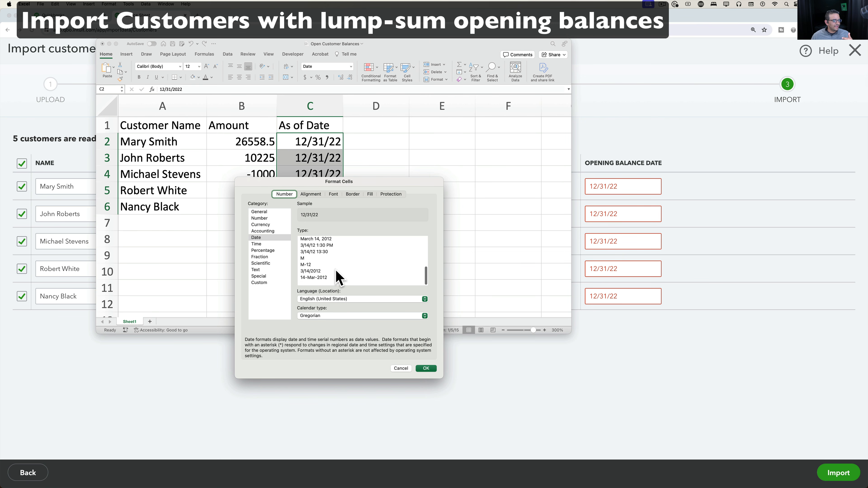
scroll(338, 277, up, 6)
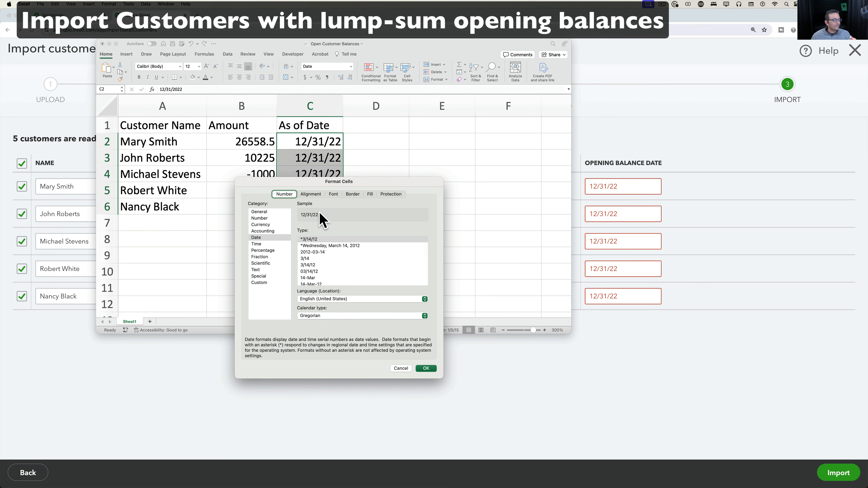
click(321, 252)
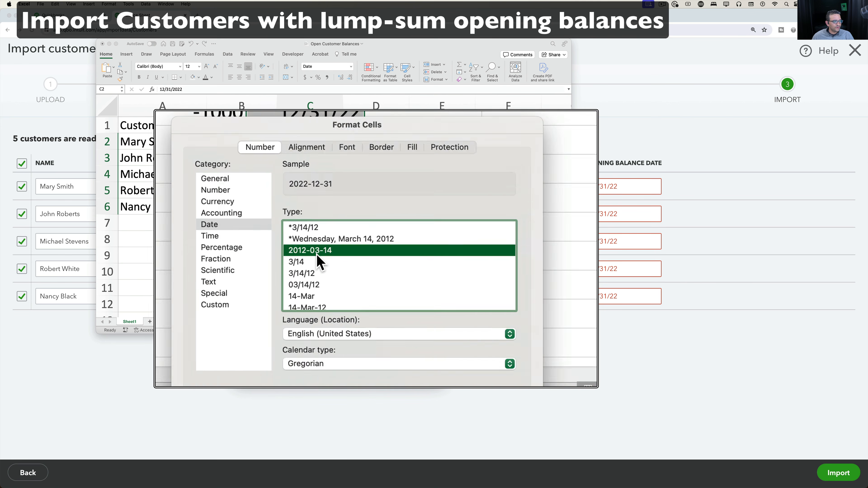
click(426, 368)
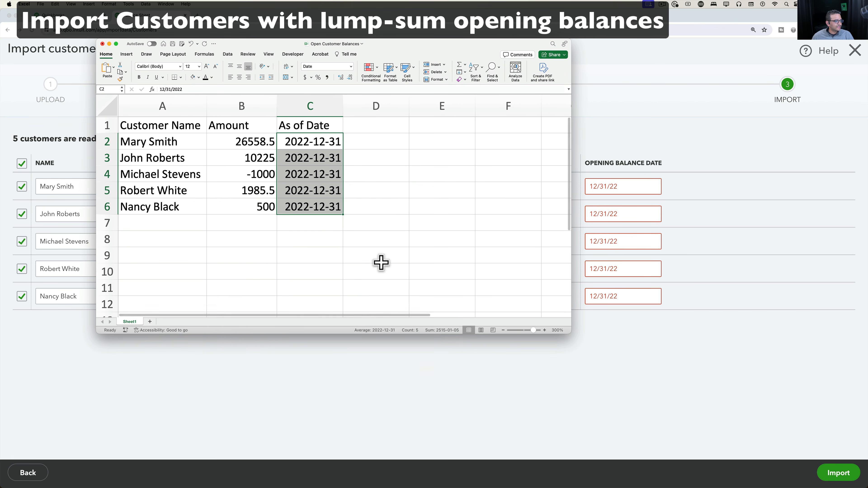
click(360, 189)
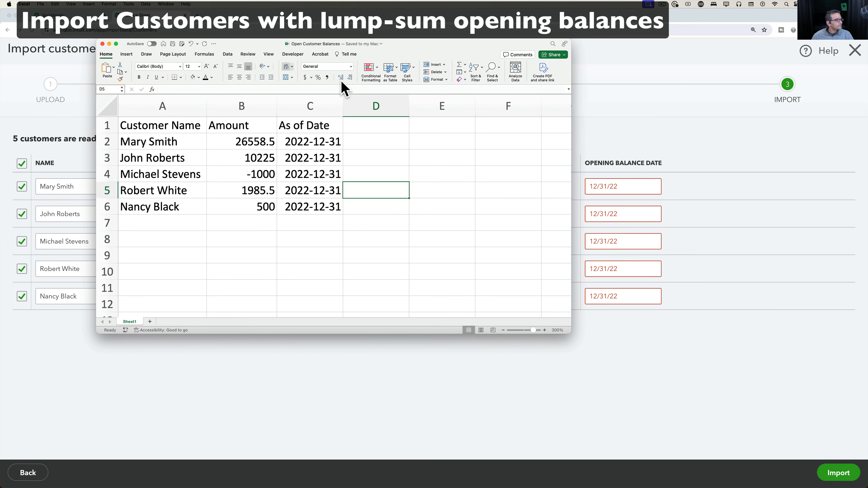
Back up to the upload step and reselect Open Customer Balances.xlsx.
click(668, 139)
click(33, 474)
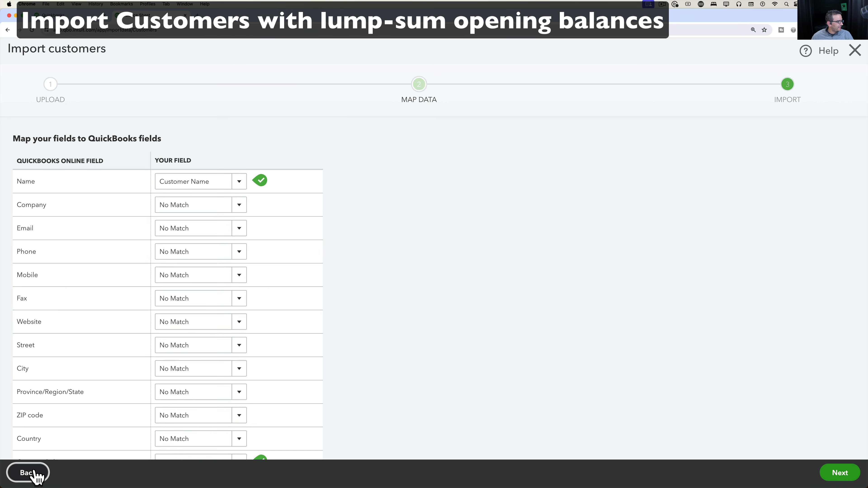
click(34, 473)
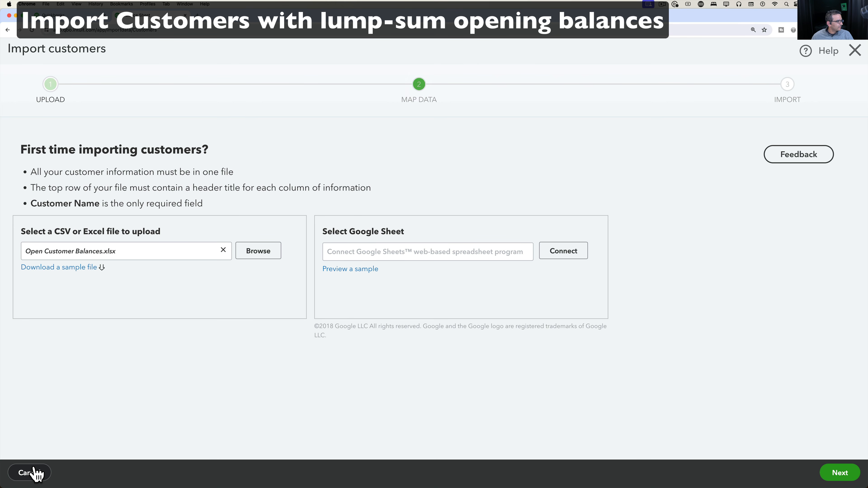
click(257, 252)
double_click(222, 94)
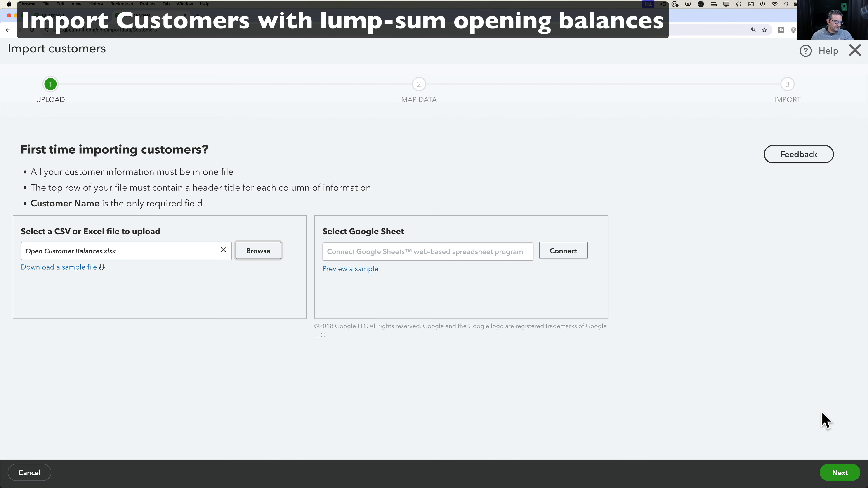
Map Opening Balance to Amount and import all five customers.
click(833, 472)
click(833, 473)
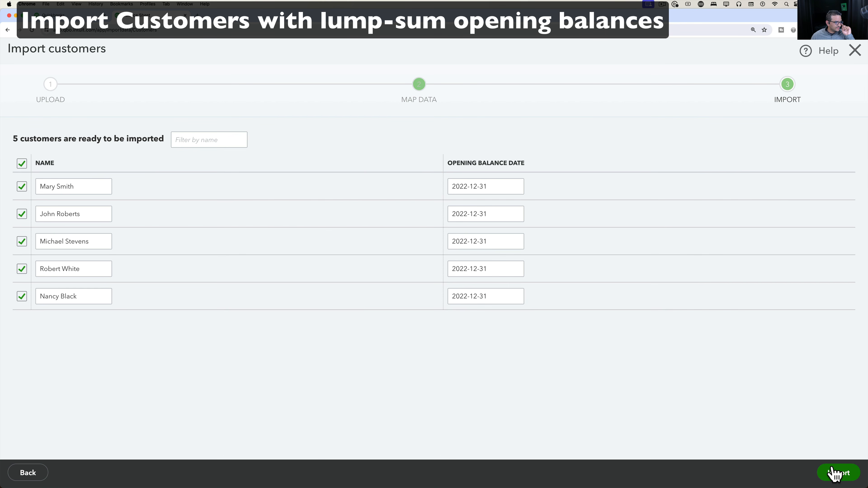
click(30, 472)
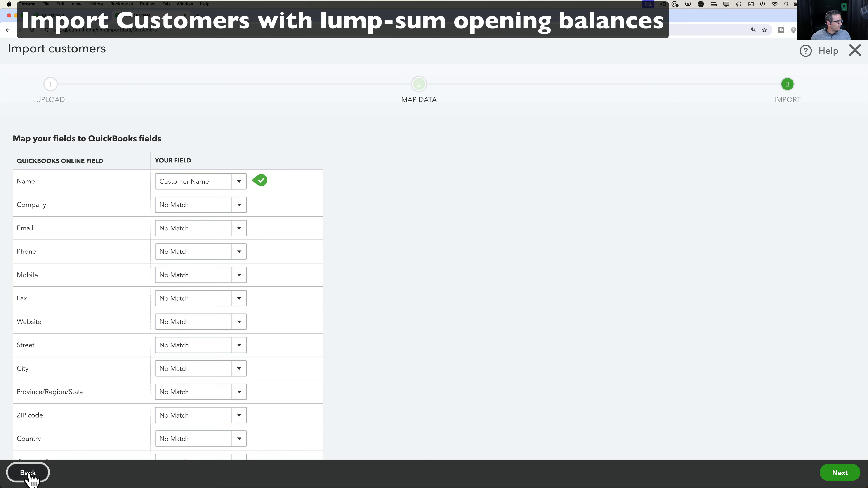
scroll(93, 403, down, 3)
click(239, 401)
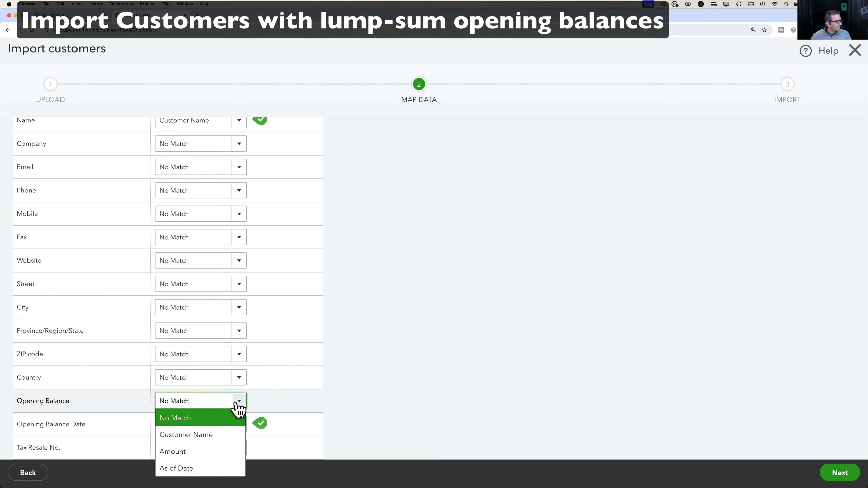
click(192, 450)
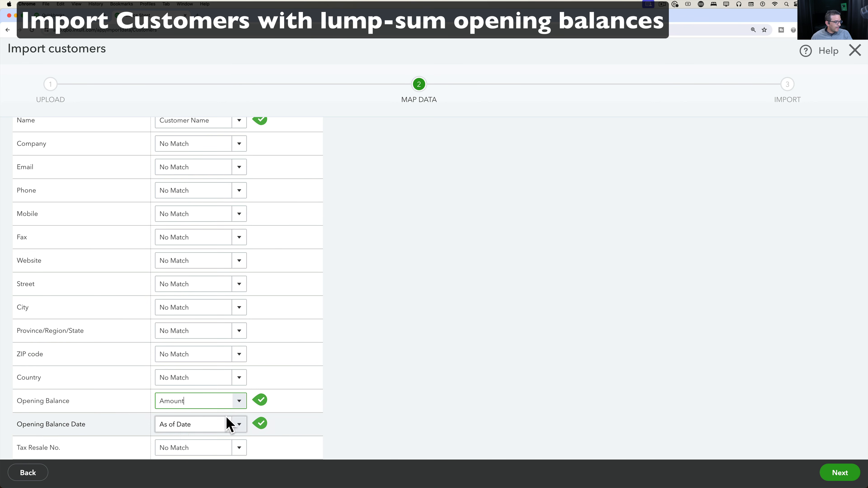
click(842, 474)
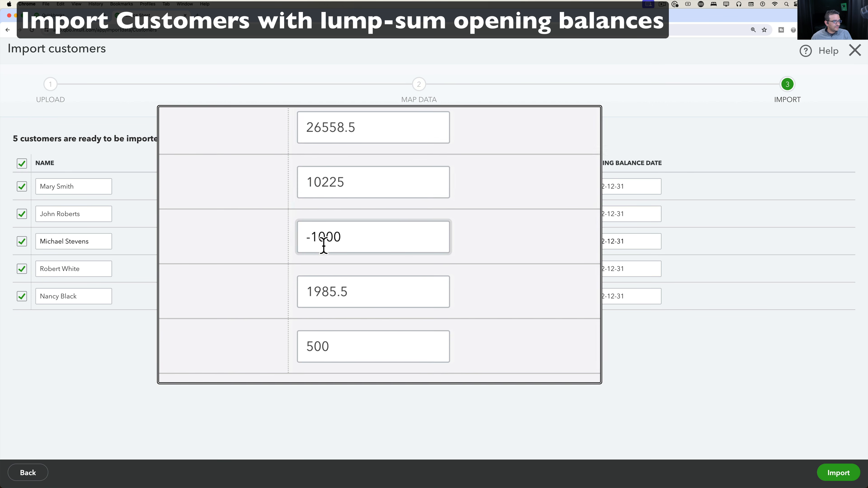
click(839, 471)
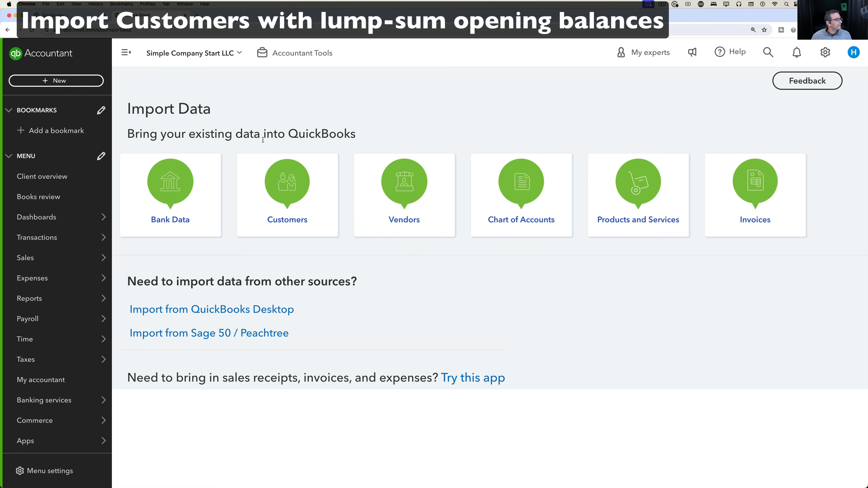
Run the Balance Sheet report from 01/01/2019 to 12/31/2022.
mouse_move(31, 327)
mouse_move(35, 300)
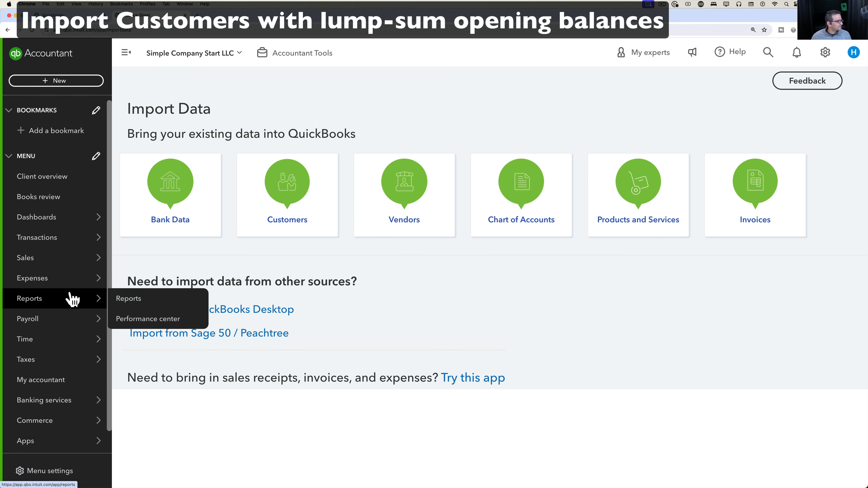
click(120, 299)
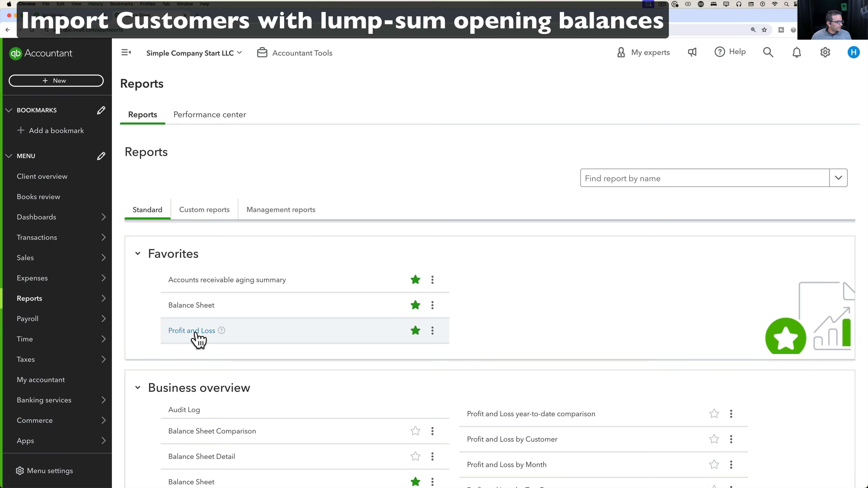
click(194, 305)
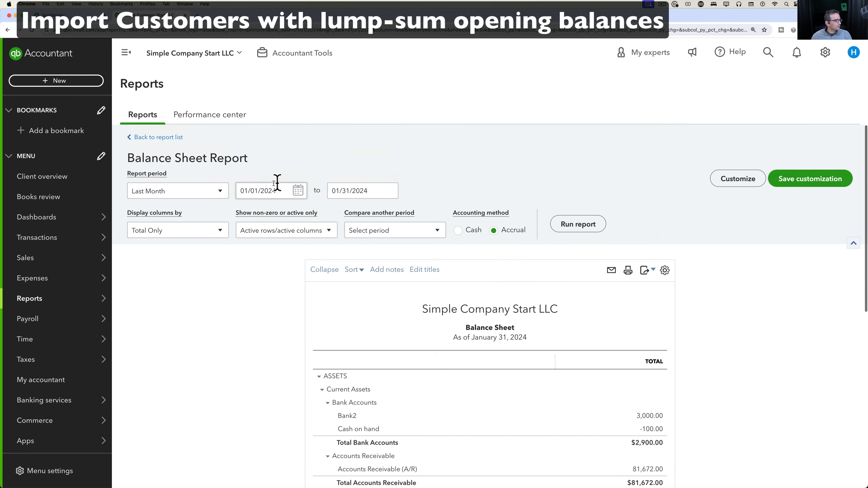
click(268, 193)
text(01/01/2019)
click(371, 187)
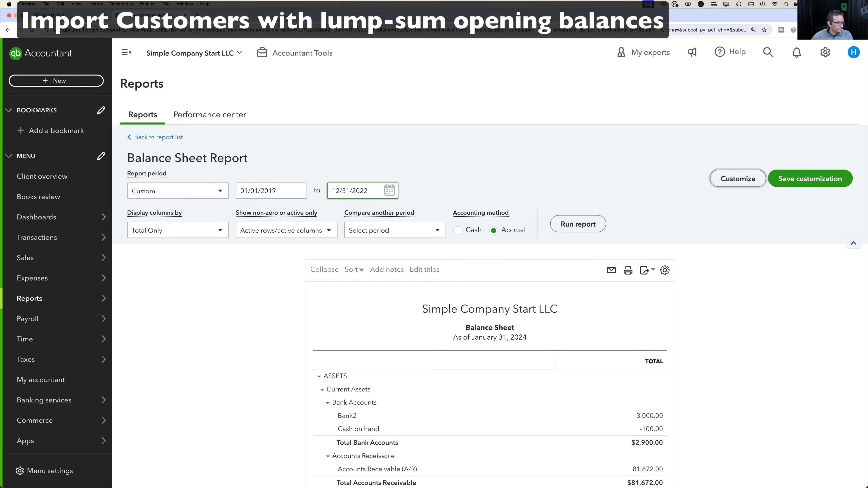
text(12/31/2022)
click(593, 225)
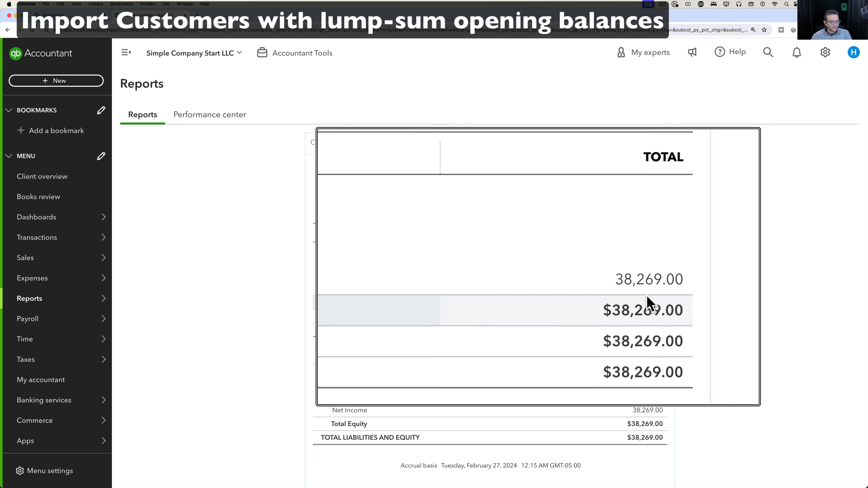
Compare Excel's Amount sum with the report and drill into the Accounts Receivable total.
key(super+Tab)
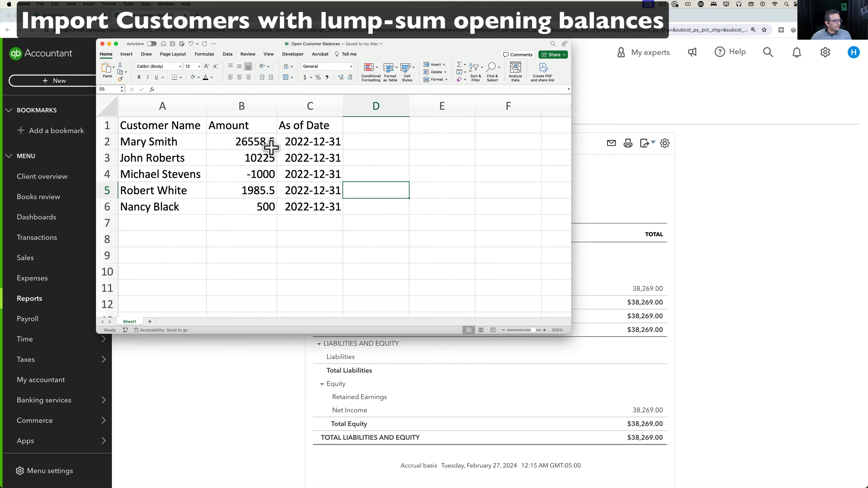
drag(211, 124, 208, 178)
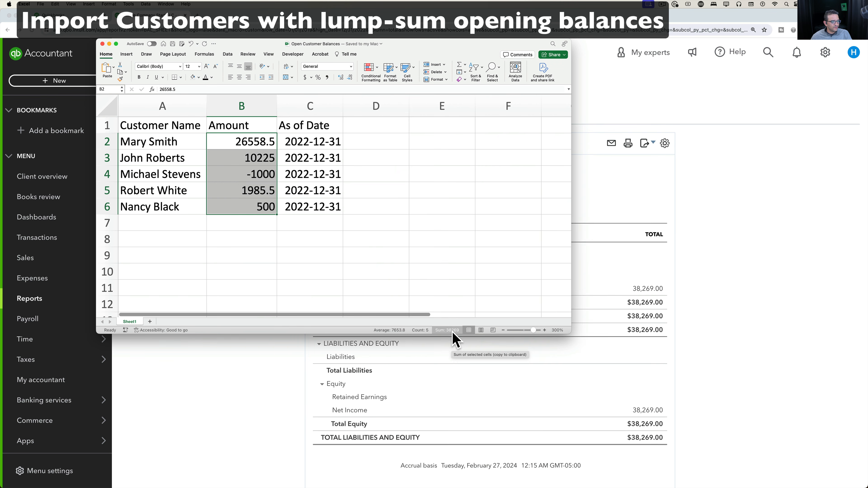
click(240, 166)
click(762, 276)
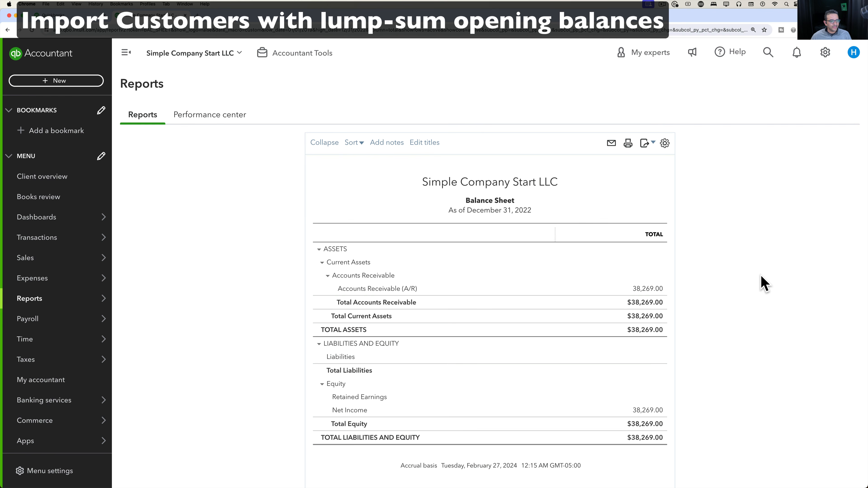
click(650, 289)
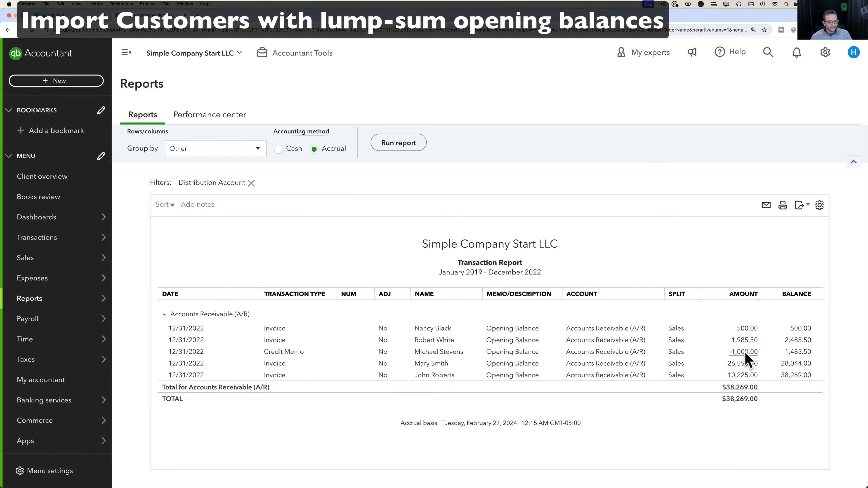
Inspect the -1,000.00 credit memo, discard it unsaved, then open the first opening-balance invoice.
click(744, 352)
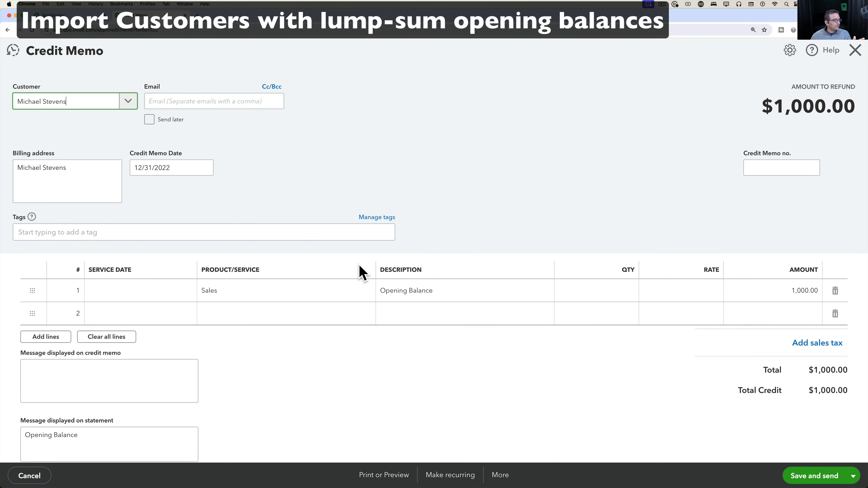
click(238, 294)
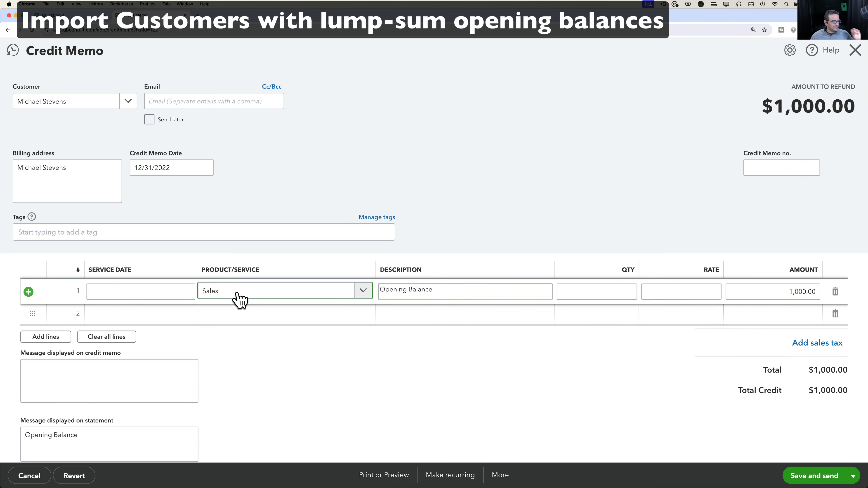
click(397, 290)
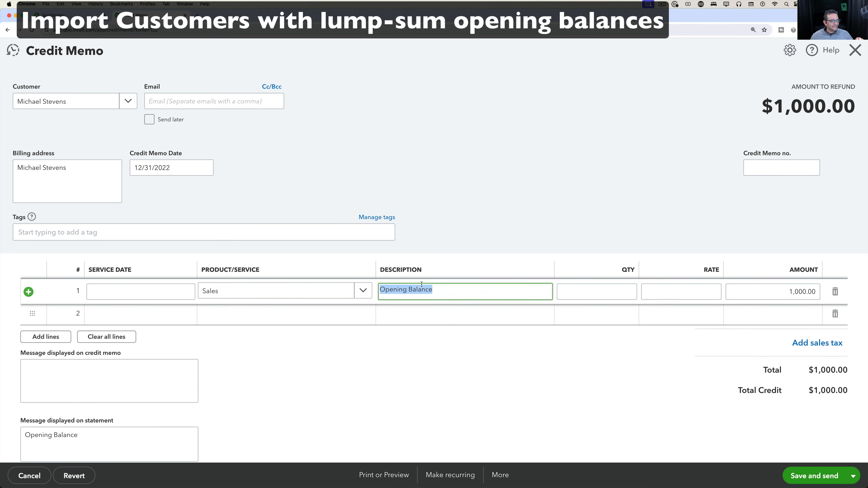
click(855, 51)
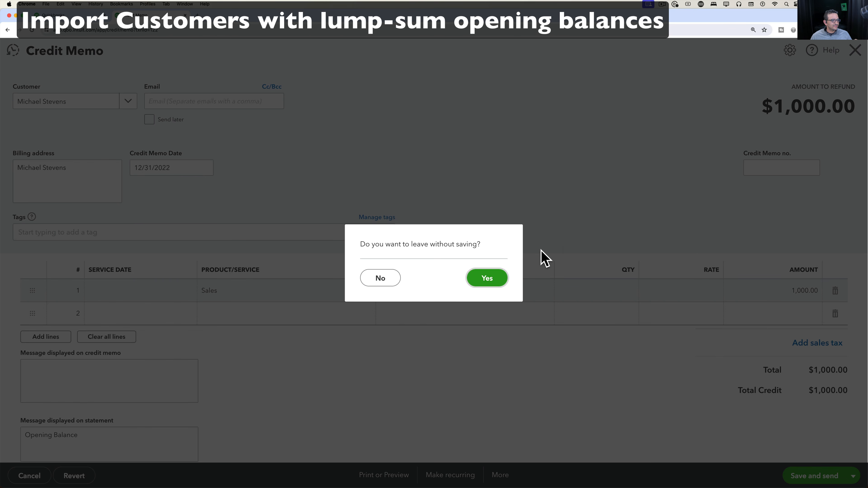
click(492, 278)
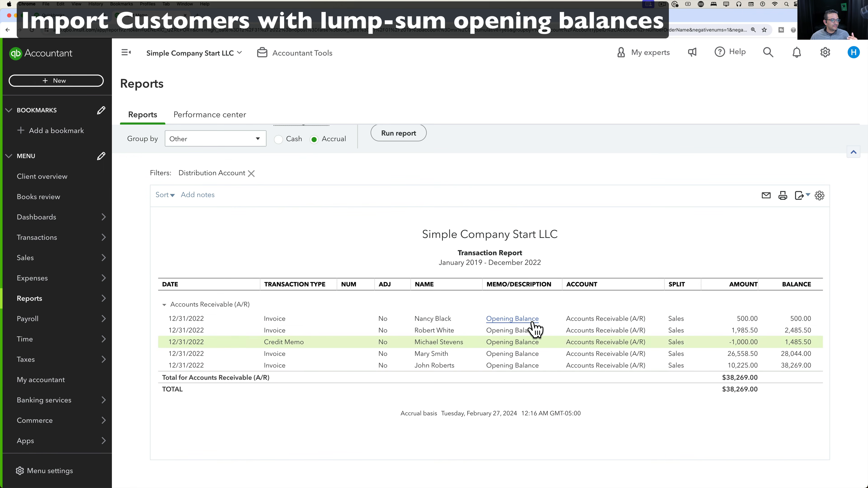
click(532, 321)
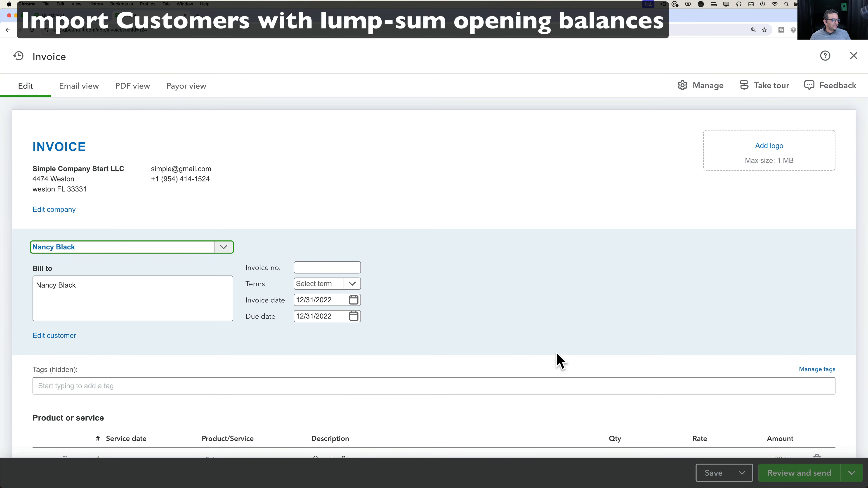
Check the invoice line's Product/Service items and close it unchanged, back to the A/R report.
scroll(560, 360, down, 5)
click(235, 281)
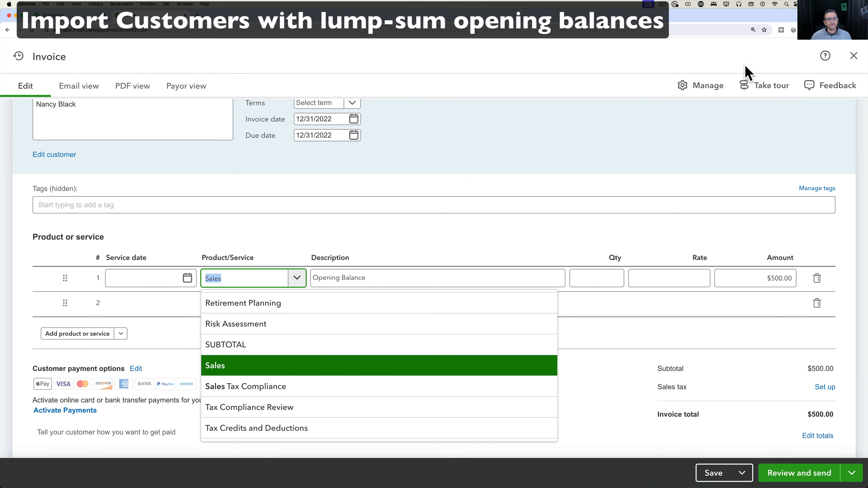
click(854, 56)
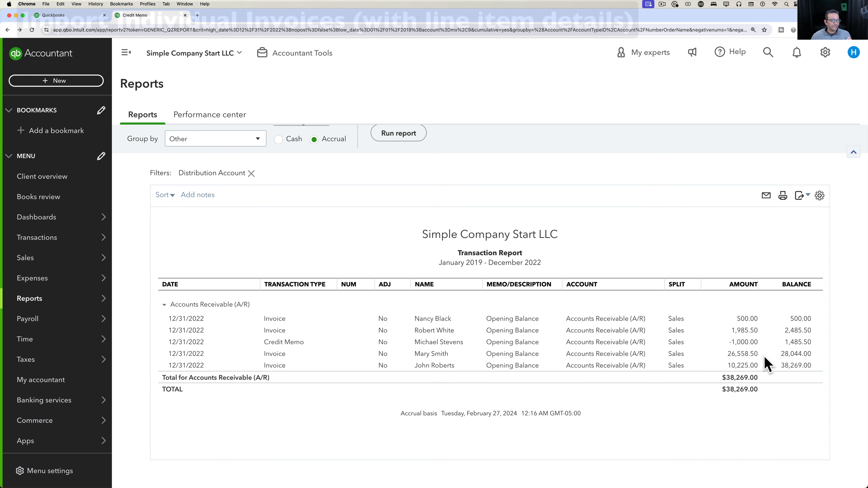
Start an invoice import from Import data and download the sample invoice CSV template.
click(825, 53)
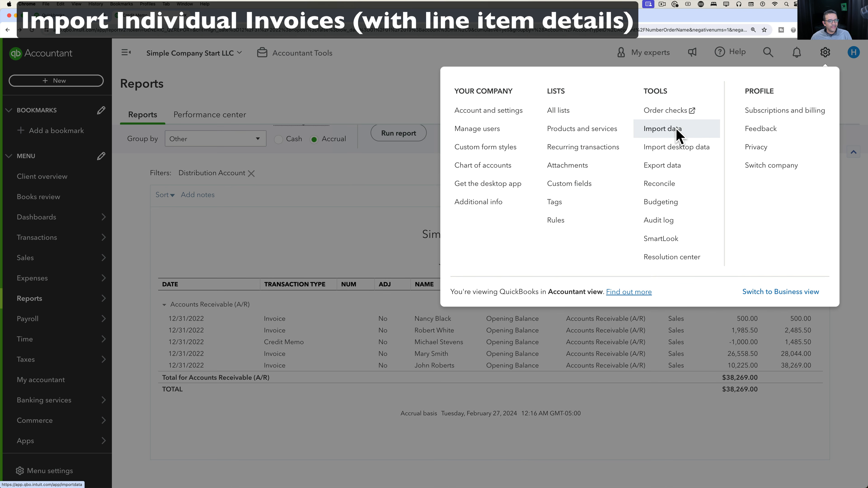
click(678, 137)
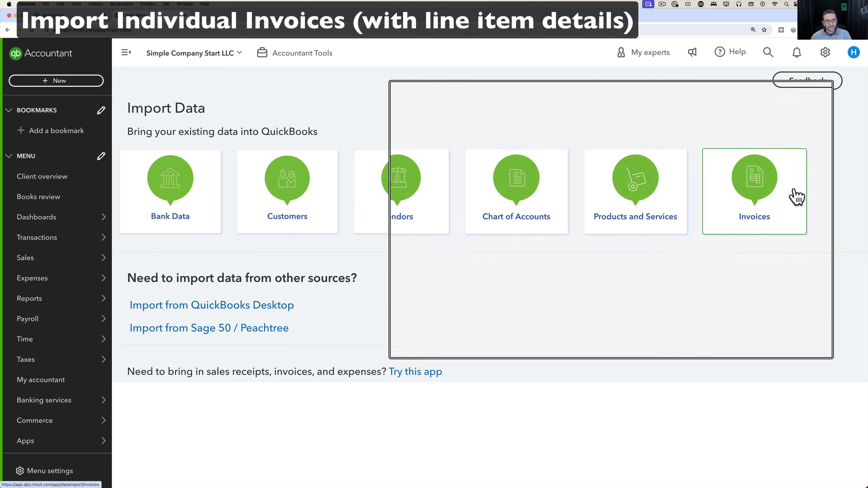
click(767, 192)
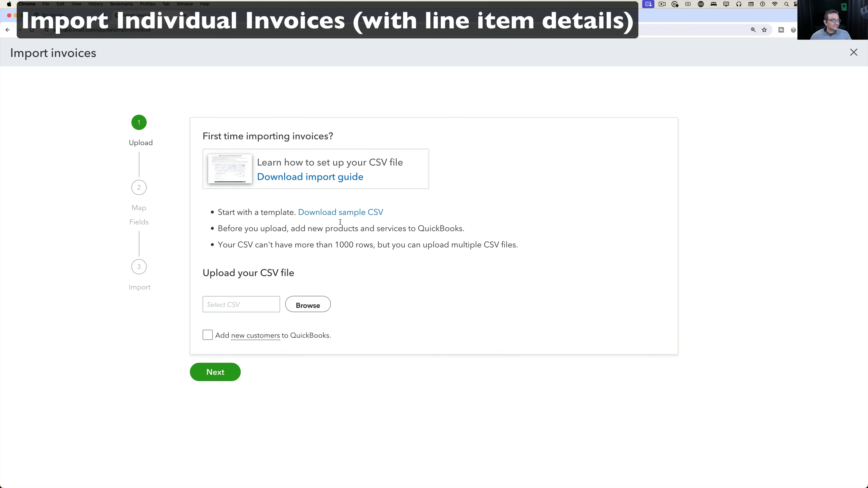
click(328, 213)
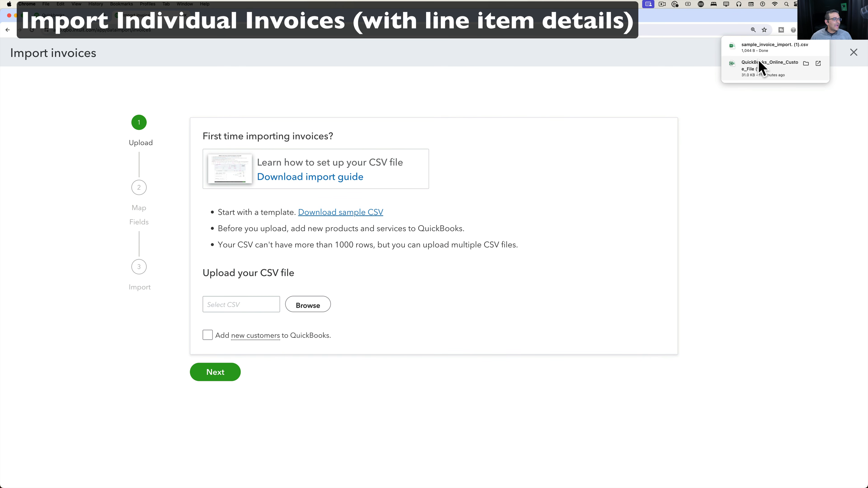
click(766, 48)
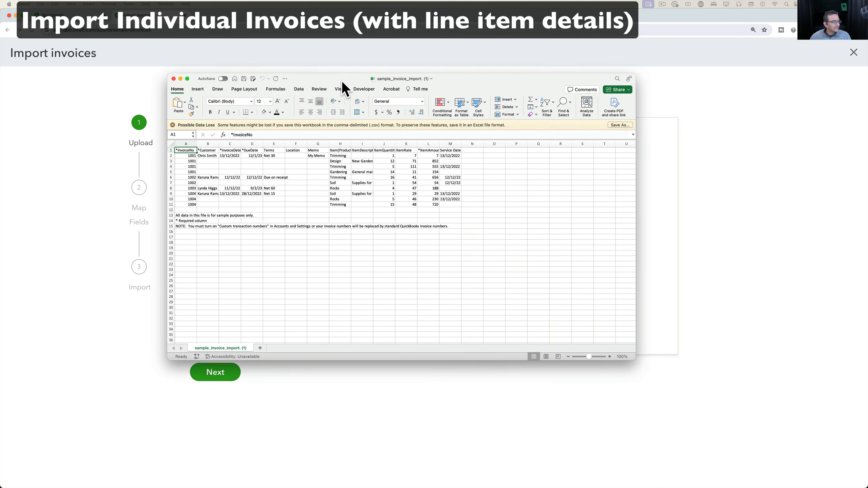
drag(342, 83, 223, 74)
click(222, 78)
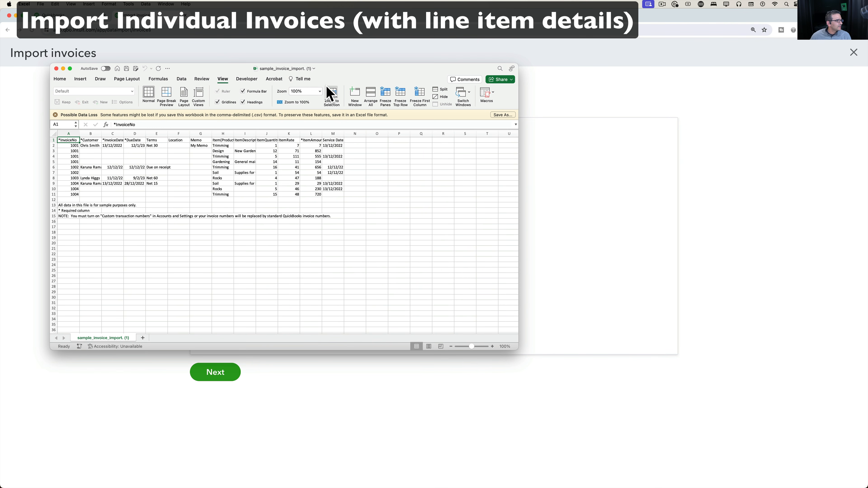
click(308, 90)
key(Return)
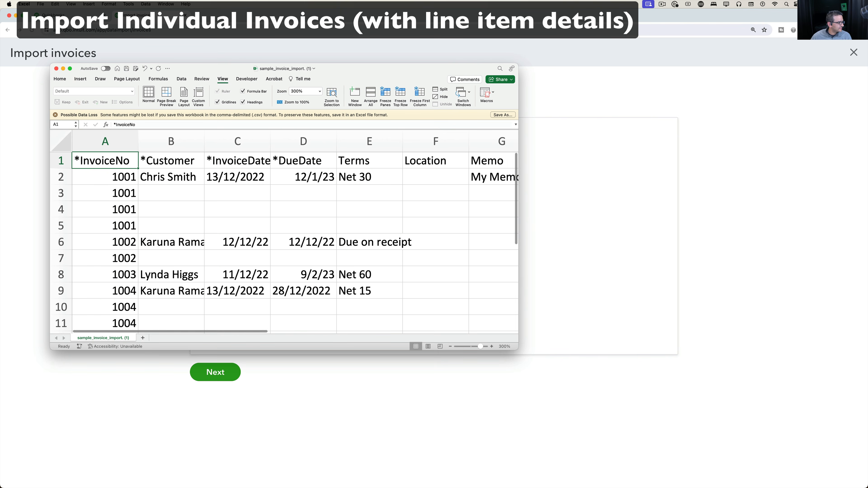
drag(519, 349, 838, 462)
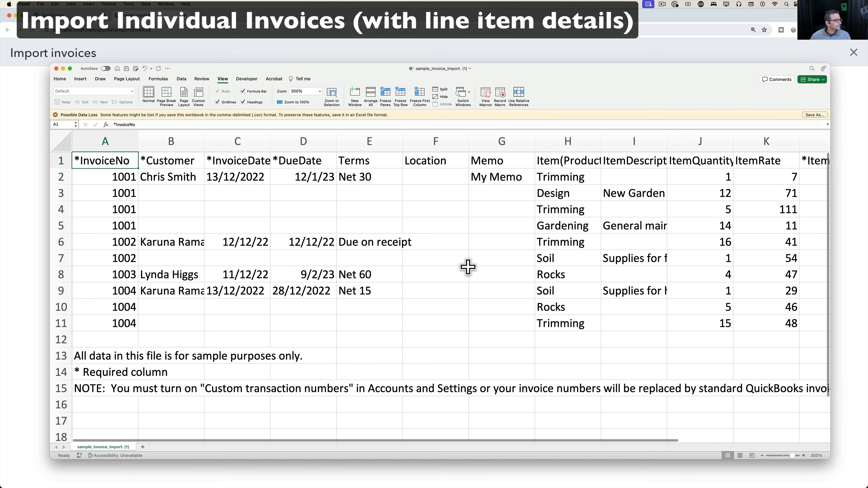
right_click(67, 340)
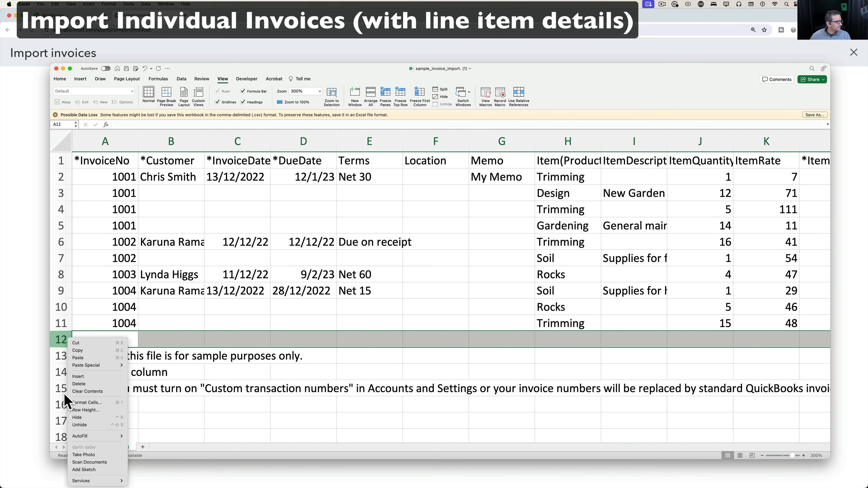
click(55, 339)
drag(54, 346, 59, 419)
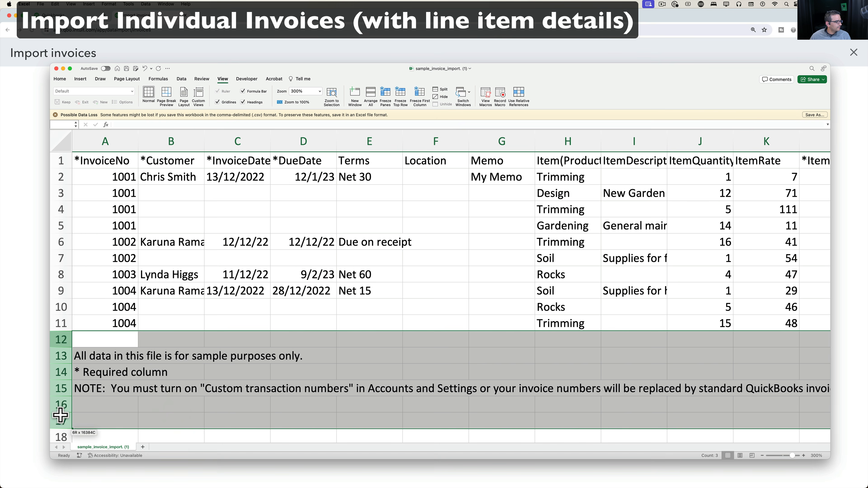
right_click(137, 371)
click(155, 385)
click(236, 371)
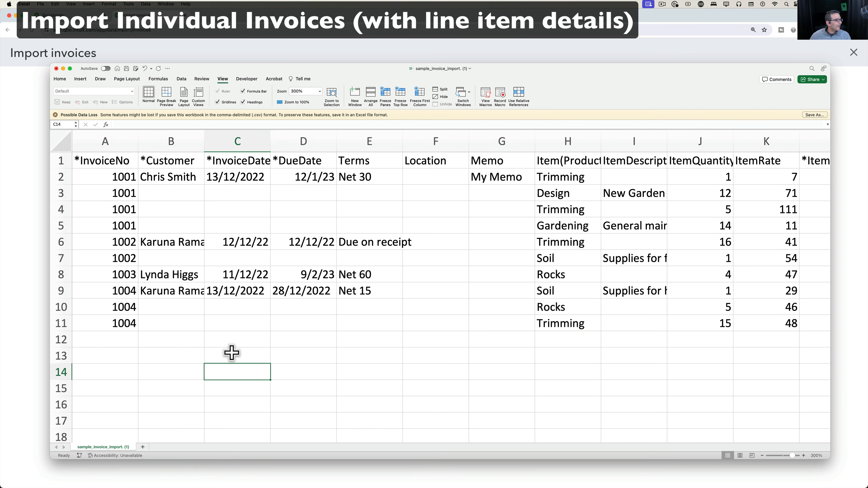
drag(294, 68, 264, 41)
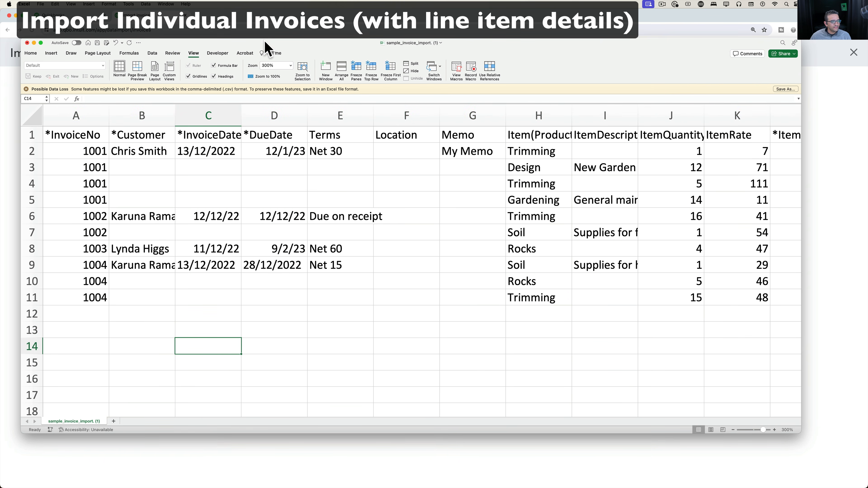
drag(80, 150, 81, 194)
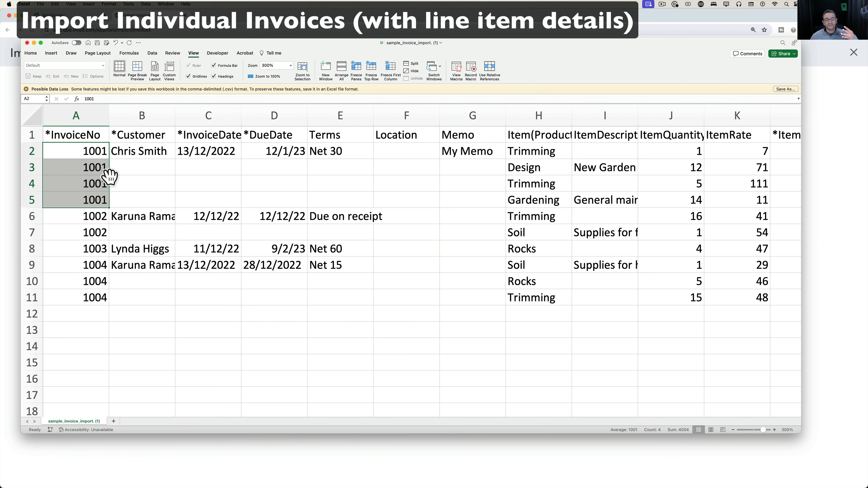
click(139, 154)
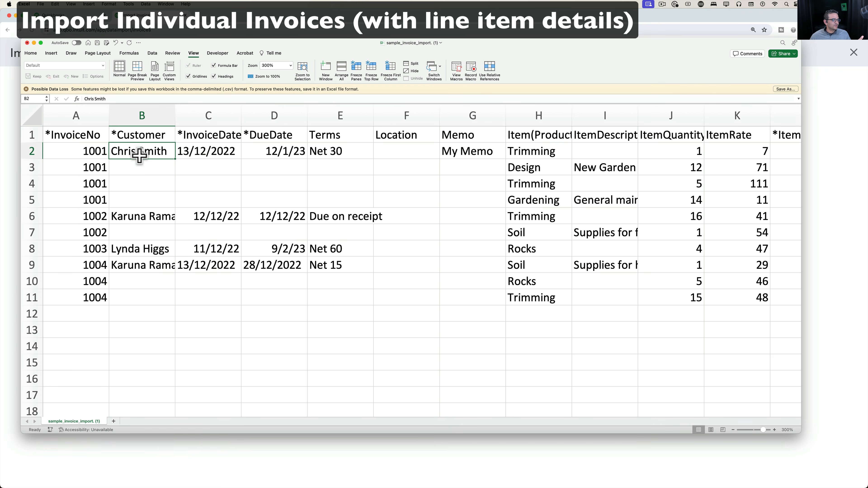
click(213, 154)
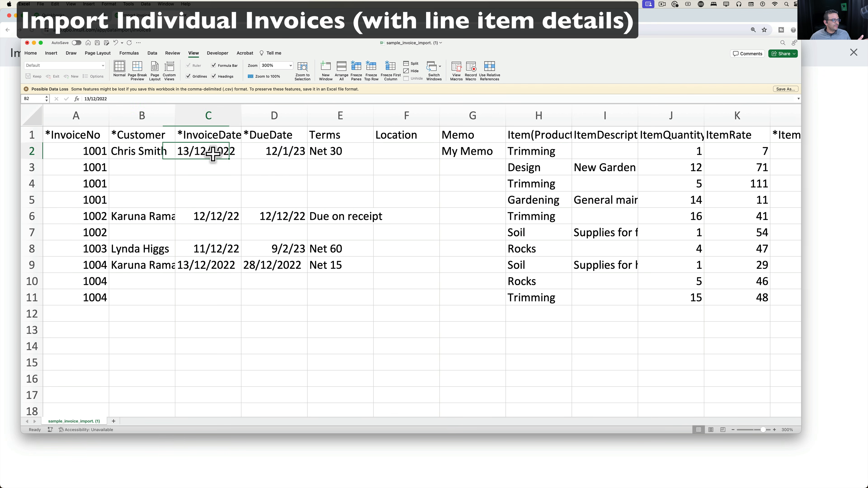
click(300, 156)
click(350, 153)
scroll(424, 159, right, 4)
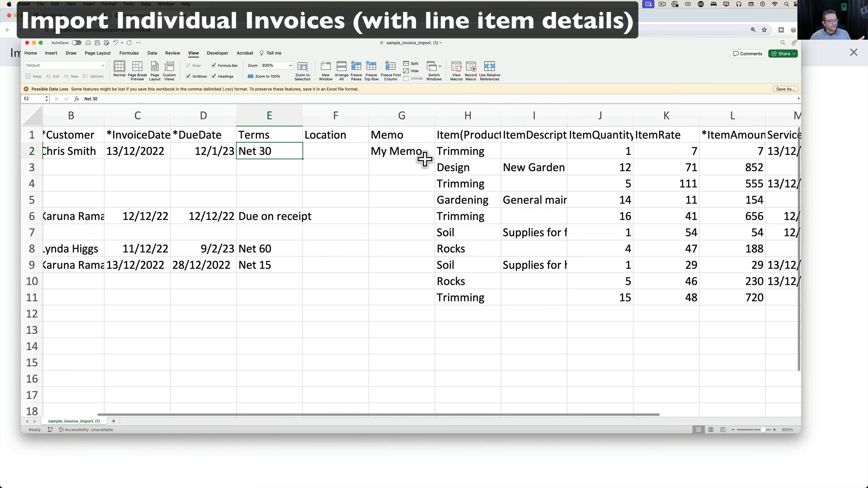
drag(419, 155, 413, 177)
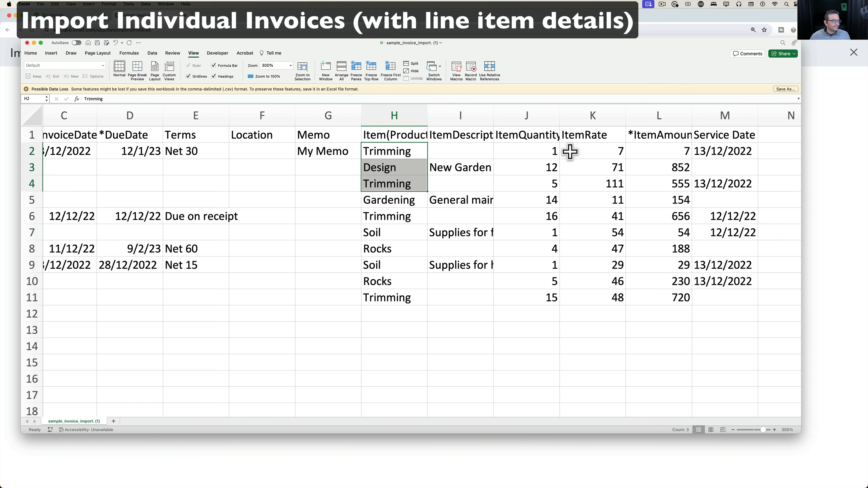
click(548, 151)
click(497, 121)
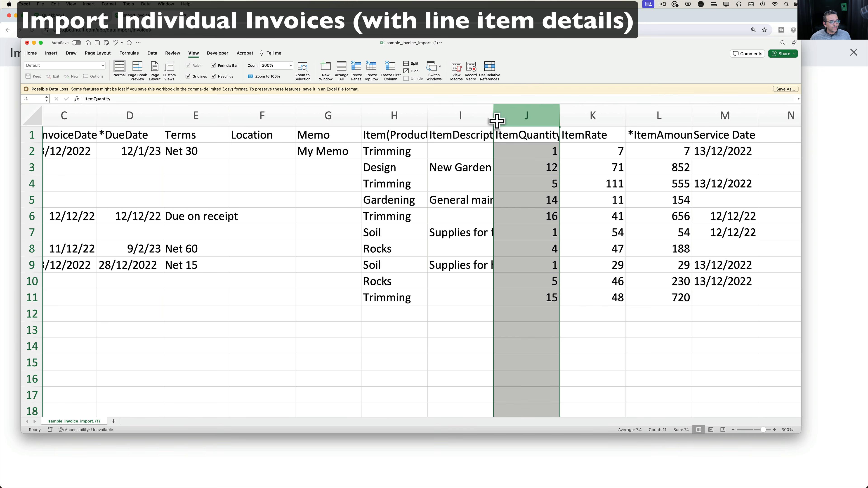
click(553, 150)
click(605, 151)
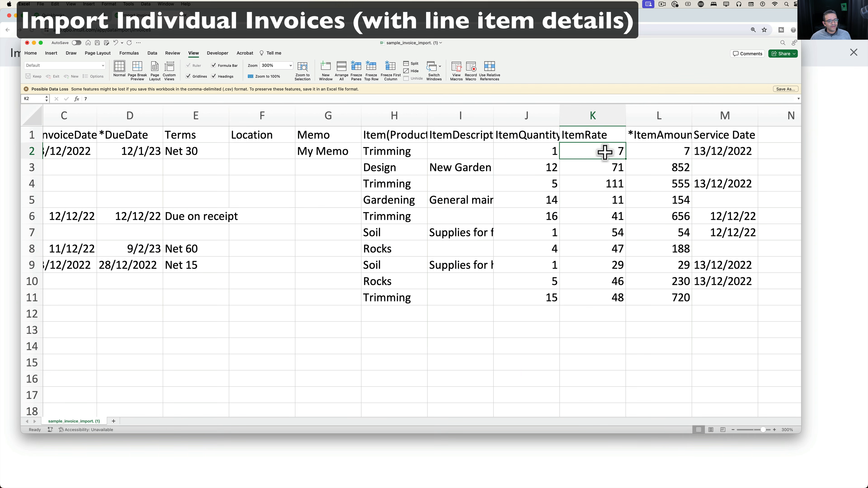
click(671, 158)
scroll(672, 158, right, 3)
scroll(671, 157, left, 6)
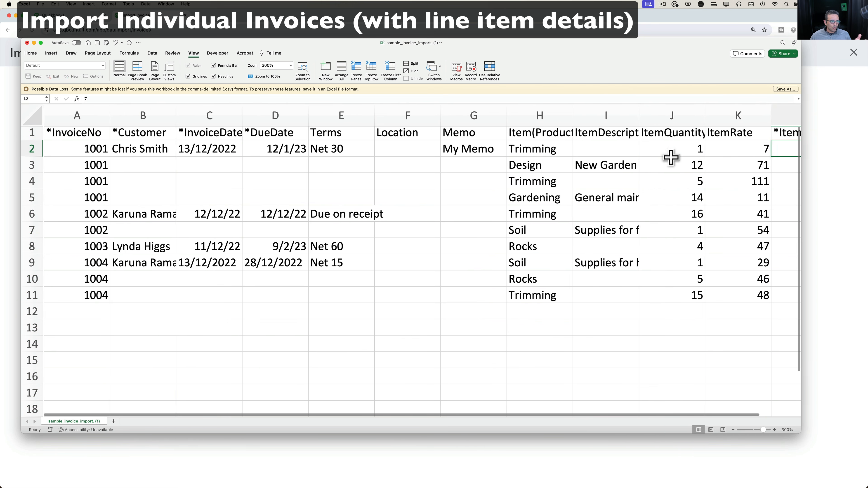
scroll(671, 157, right, 1)
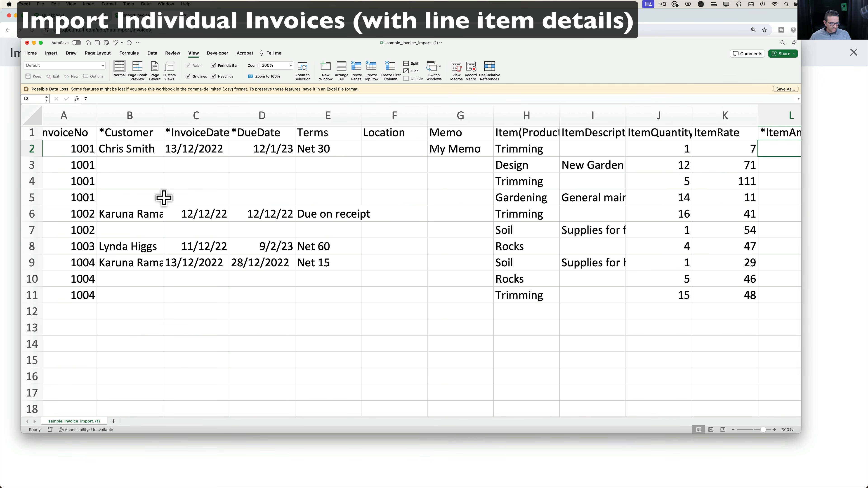
scroll(80, 150, left, 1)
drag(79, 150, 82, 195)
drag(143, 165, 144, 198)
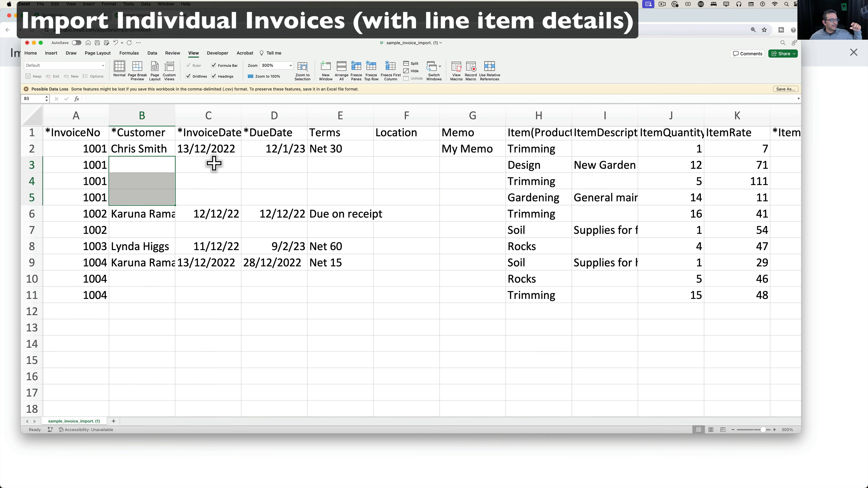
drag(214, 164, 214, 189)
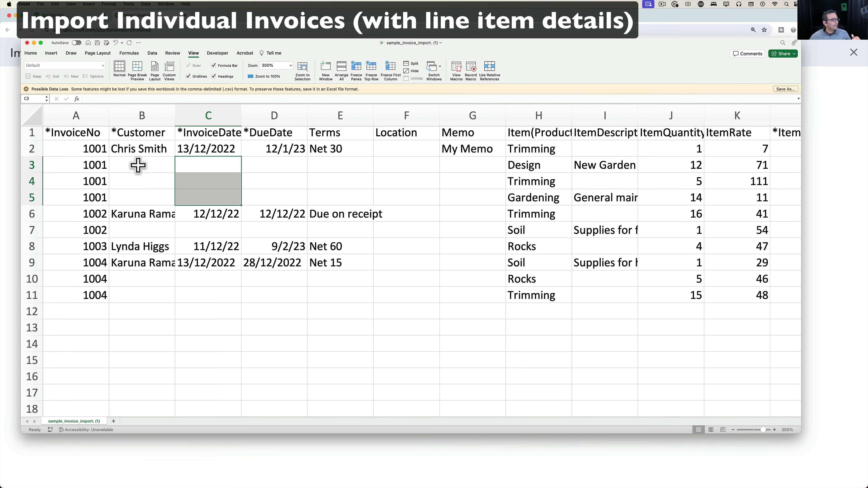
drag(138, 165, 474, 190)
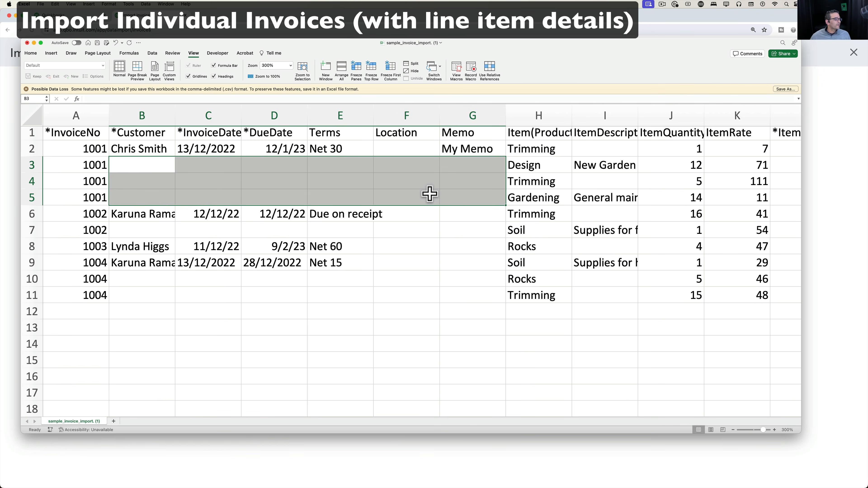
click(191, 284)
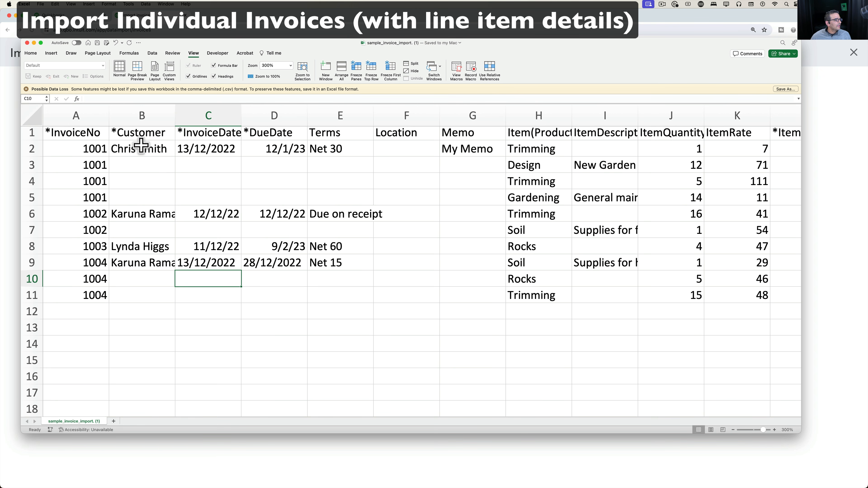
drag(141, 147, 142, 260)
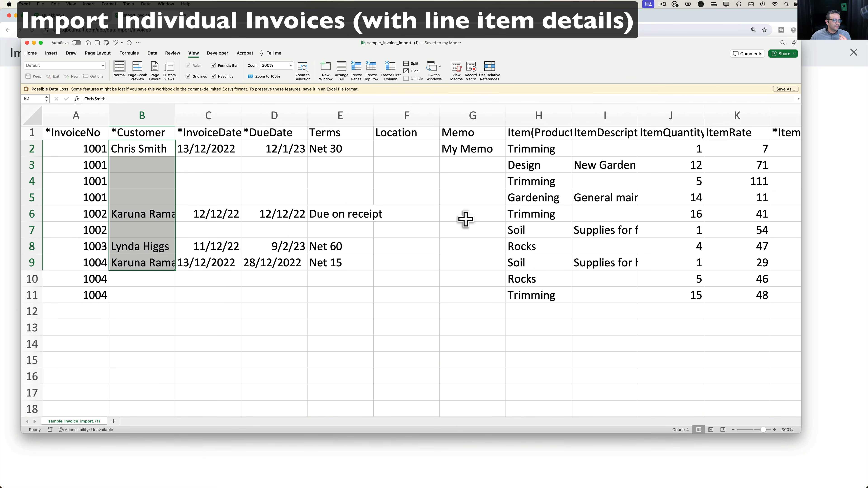
drag(541, 163, 541, 289)
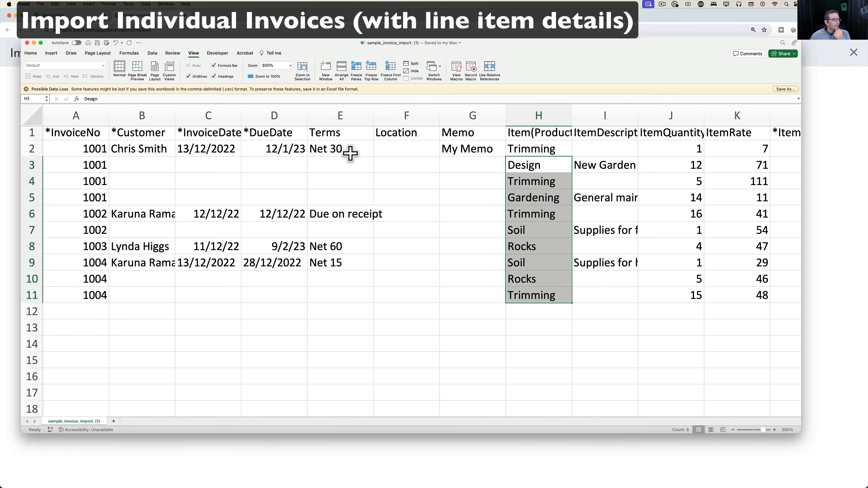
drag(349, 152, 353, 269)
scroll(417, 265, right, 5)
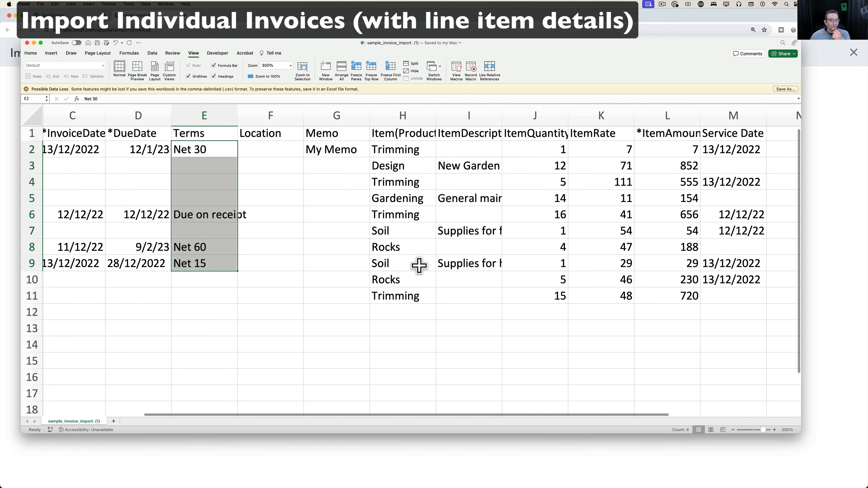
scroll(419, 265, left, 5)
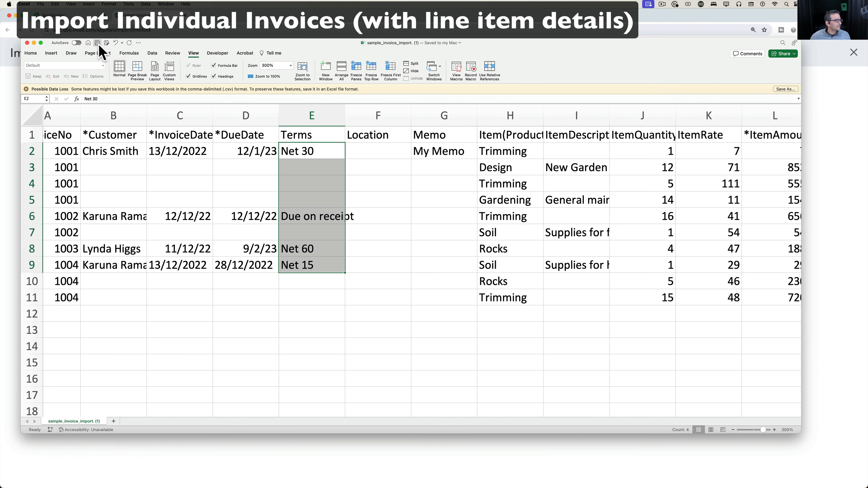
click(238, 21)
Upload the invoice import CSV from the Downloads folder and continue to column mapping.
click(309, 305)
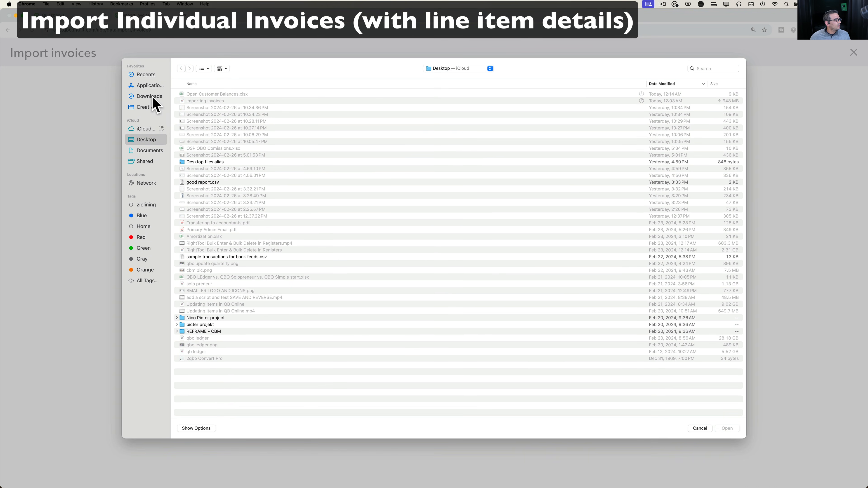
click(149, 97)
double_click(227, 95)
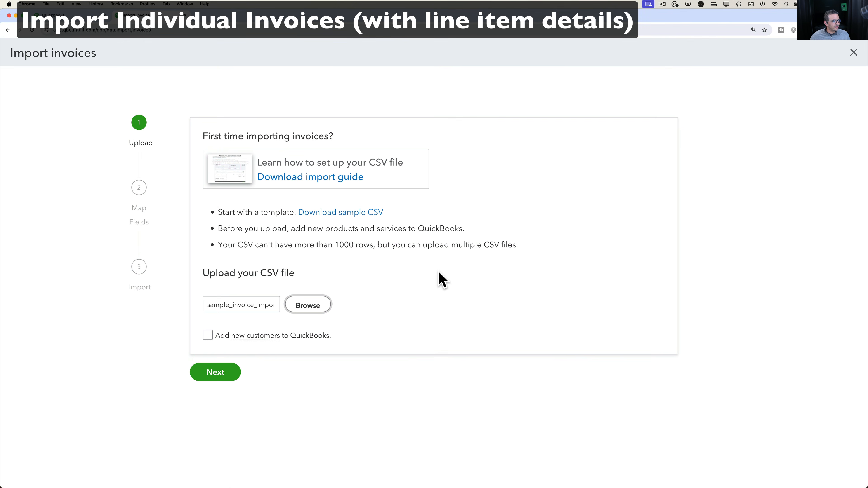
click(219, 374)
Check which CSV column maps to the Terms field, leaving it unchanged.
scroll(411, 330, down, 10)
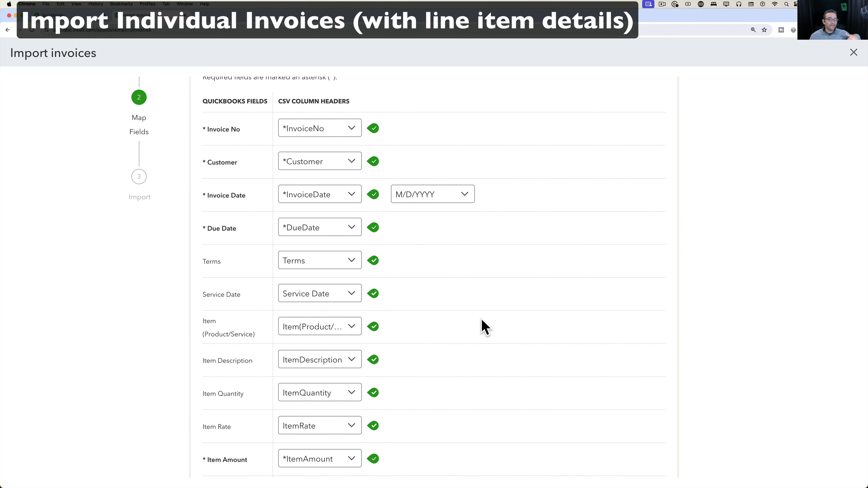
scroll(481, 326, down, 4)
scroll(337, 225, up, 5)
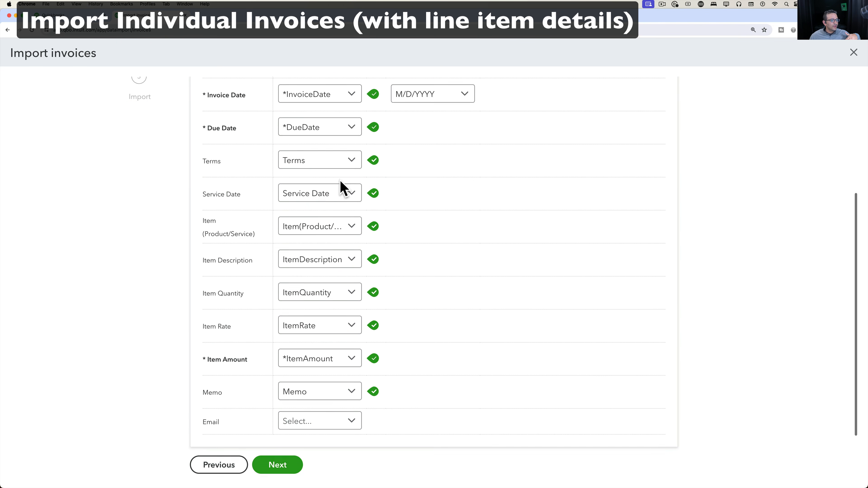
click(339, 284)
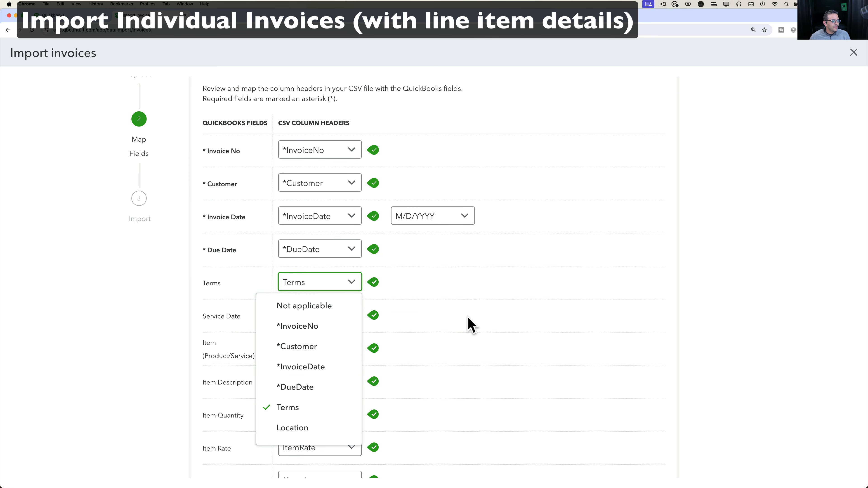
click(470, 323)
Check the Memo column mapping, leave it unchanged, and submit the mapping for validation.
scroll(470, 322, down, 3)
scroll(471, 318, down, 3)
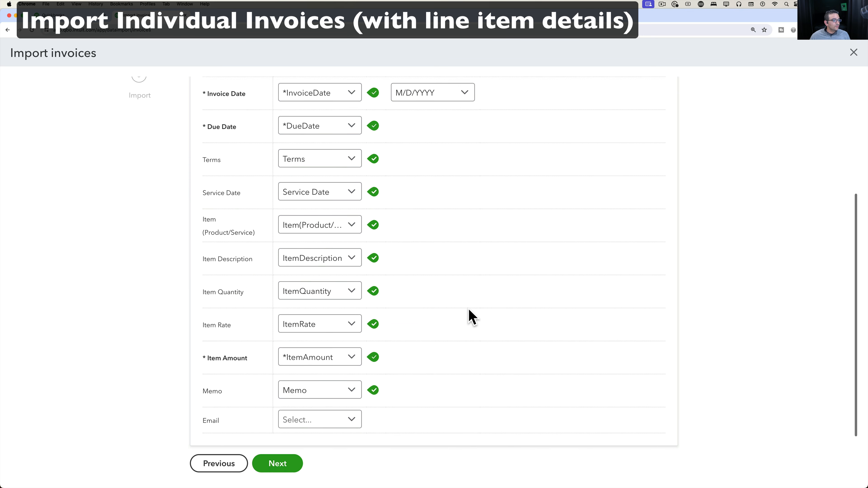
click(350, 383)
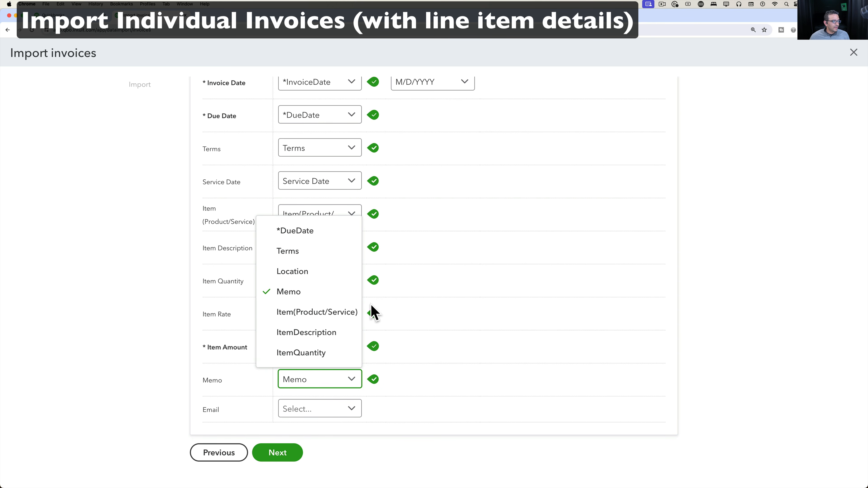
scroll(327, 333, down, 2)
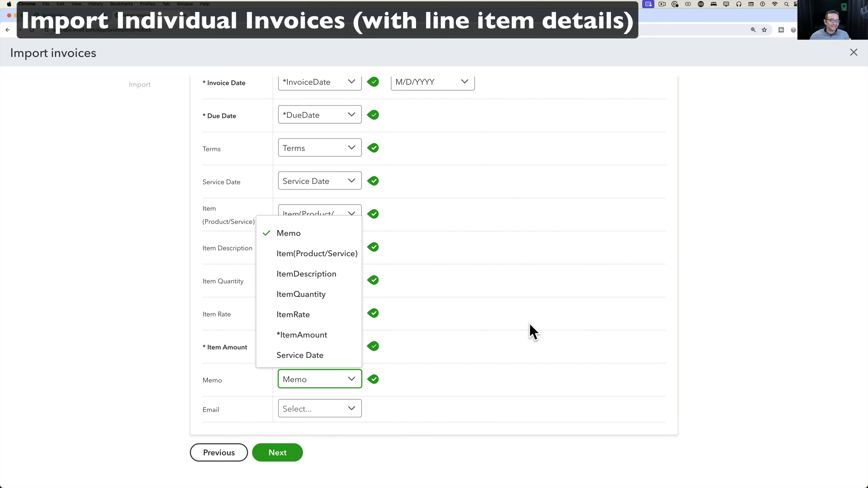
click(551, 354)
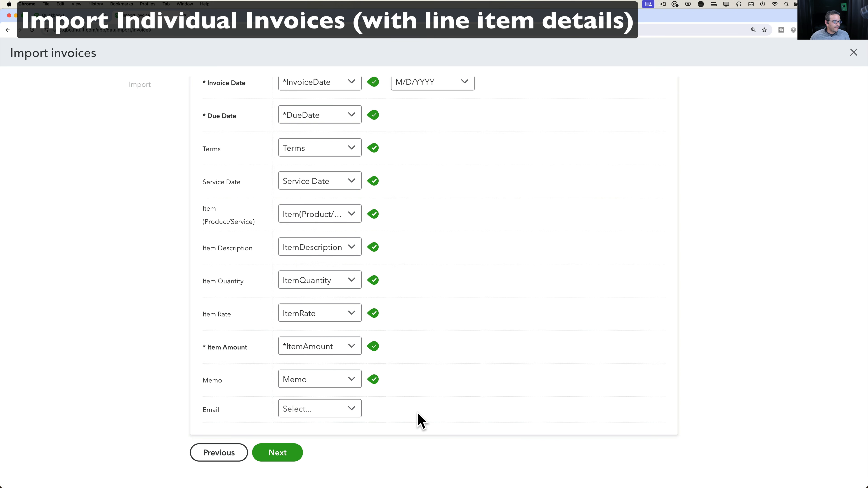
click(300, 386)
click(299, 386)
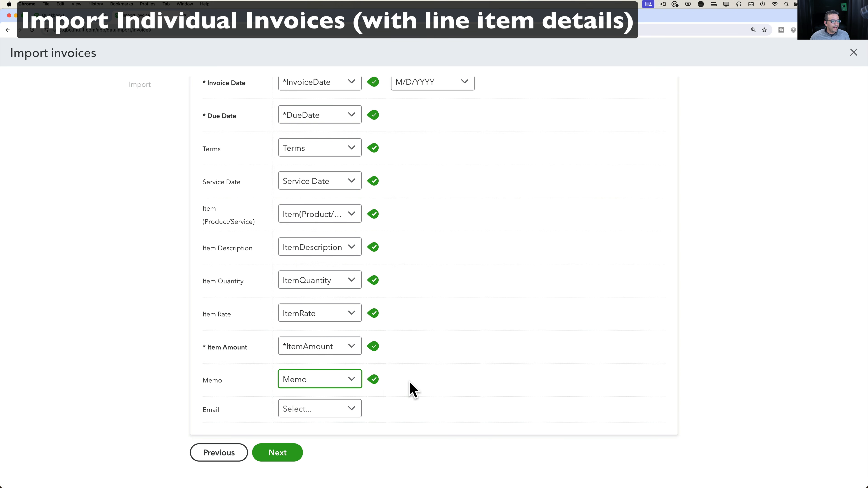
scroll(413, 390, up, 5)
scroll(424, 353, down, 5)
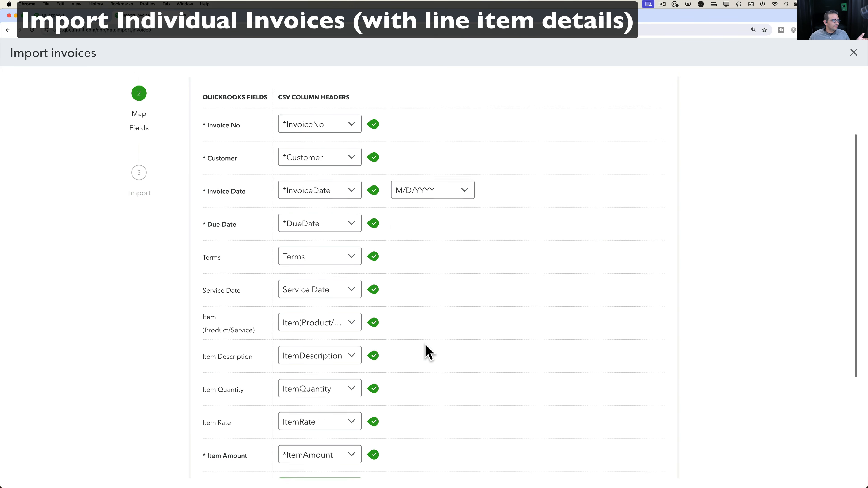
click(281, 440)
scroll(414, 313, up, 8)
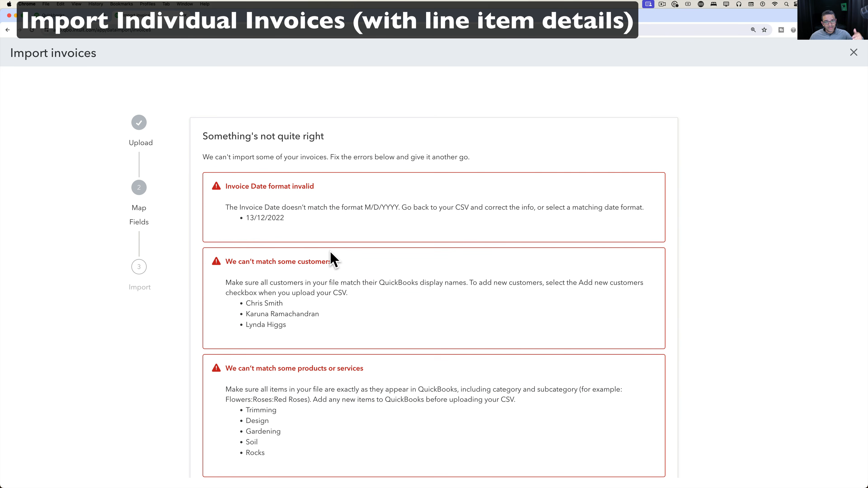
drag(363, 210, 409, 210)
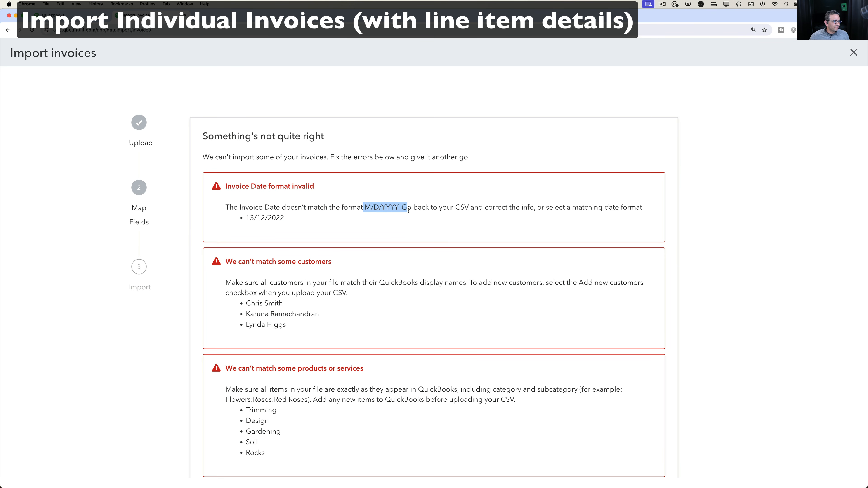
scroll(398, 256, down, 2)
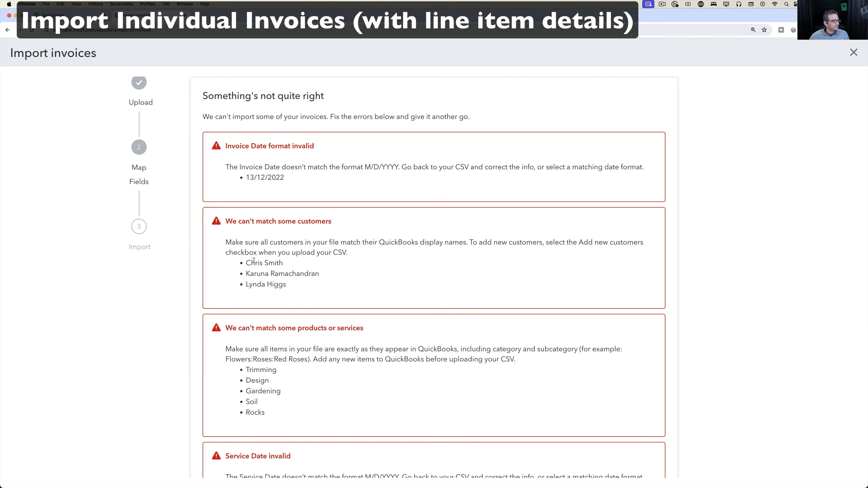
drag(251, 263, 296, 295)
scroll(294, 289, down, 2)
drag(256, 320, 269, 364)
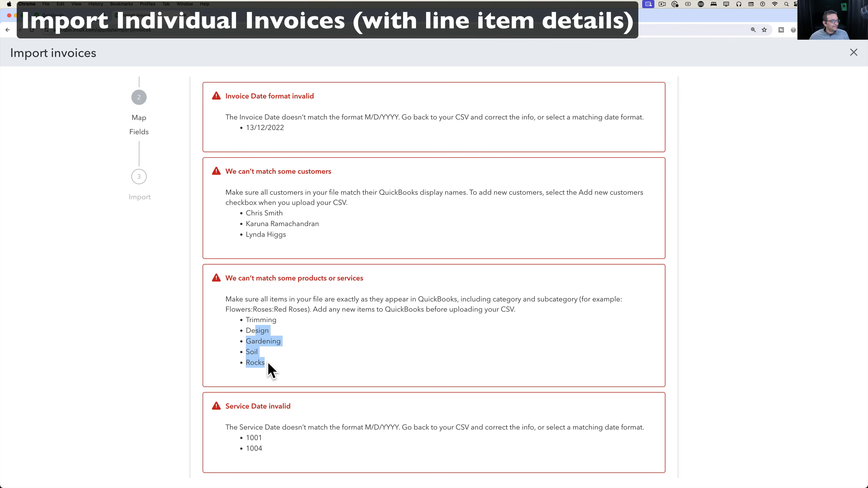
scroll(269, 369, down, 3)
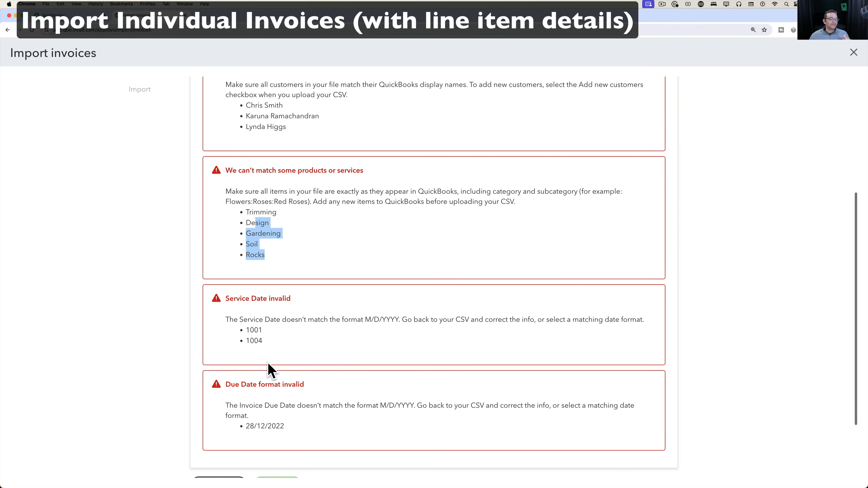
scroll(312, 357, down, 2)
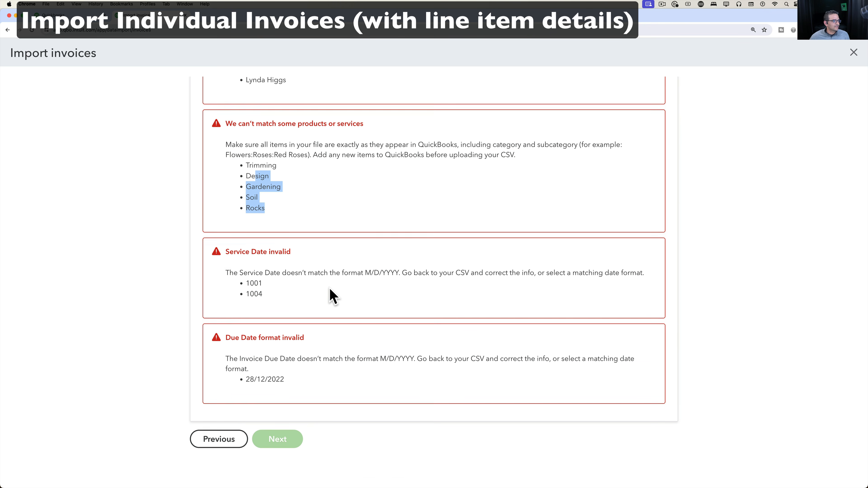
scroll(329, 295, up, 8)
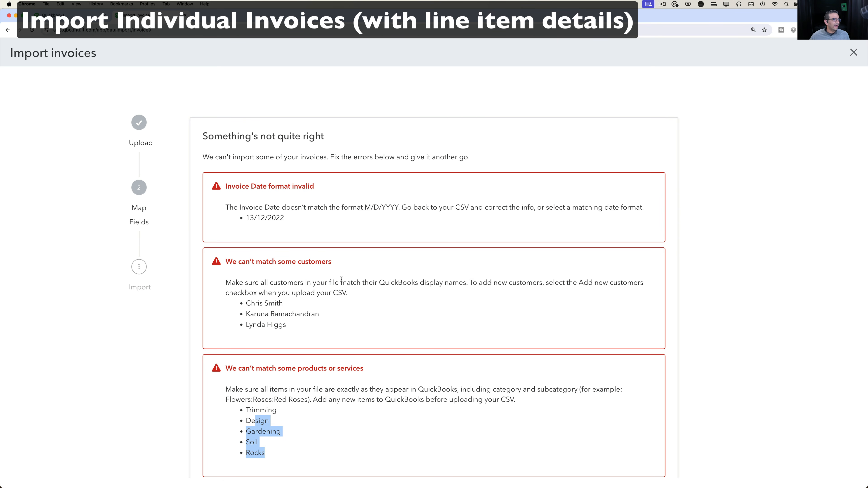
key(ctrl+Up)
Place the Excel spreadsheet beside the QuickBooks errors and note the required M/D/YYYY date format.
click(244, 194)
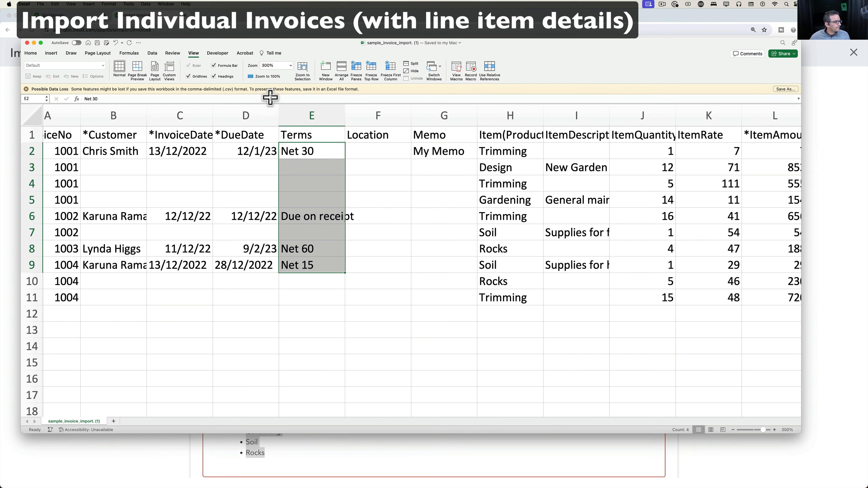
drag(202, 43, 676, 84)
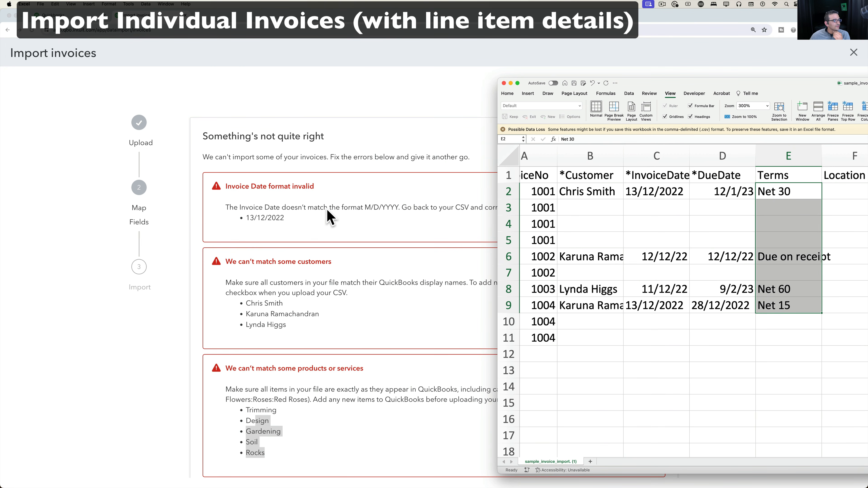
click(369, 215)
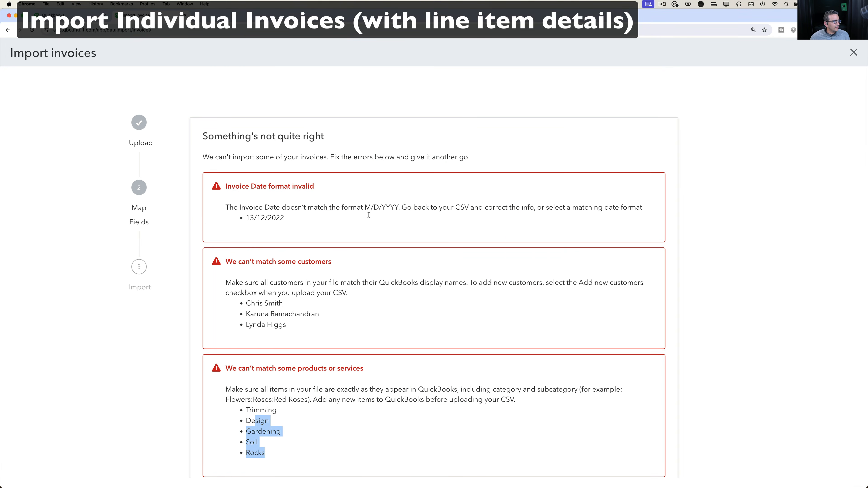
drag(366, 208, 407, 213)
key(ctrl+Up)
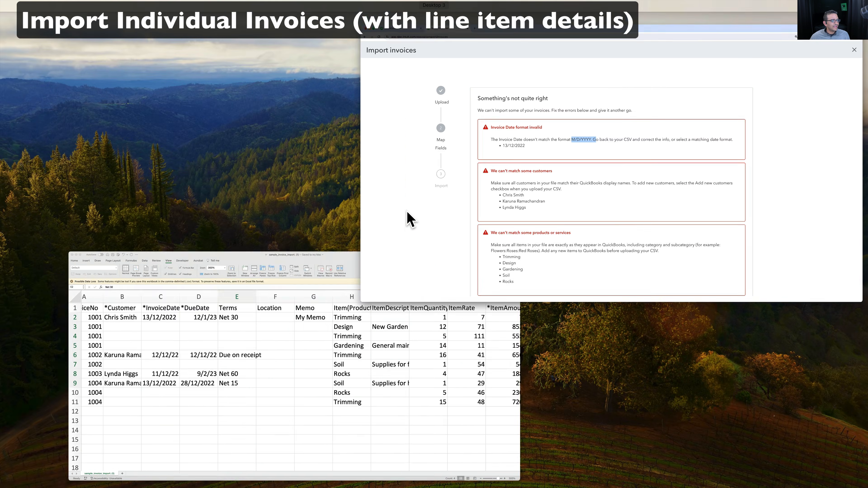
click(345, 380)
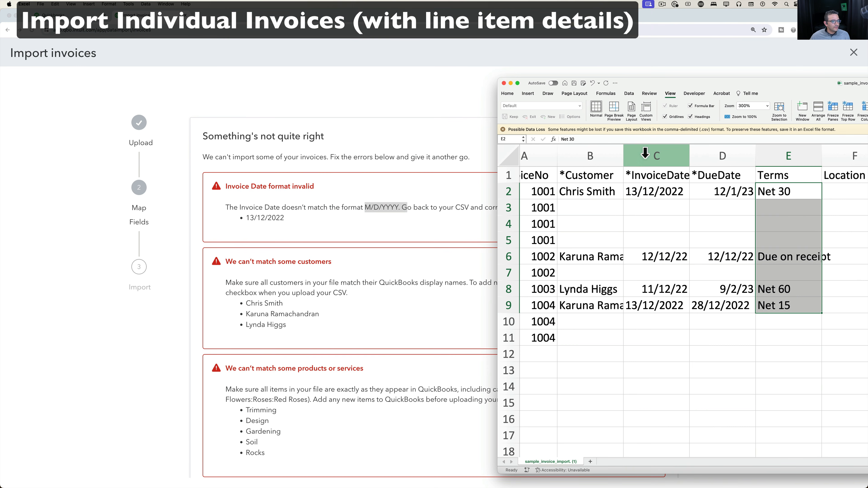
Format invoice dates C2:C9 with the 3/14/12 date style and shift the window to show more columns.
click(656, 155)
drag(662, 300, 663, 193)
right_click(664, 192)
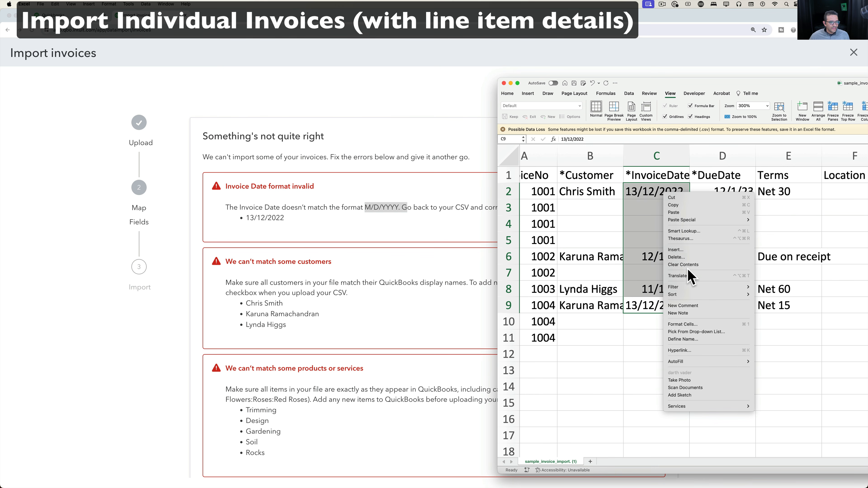
click(694, 325)
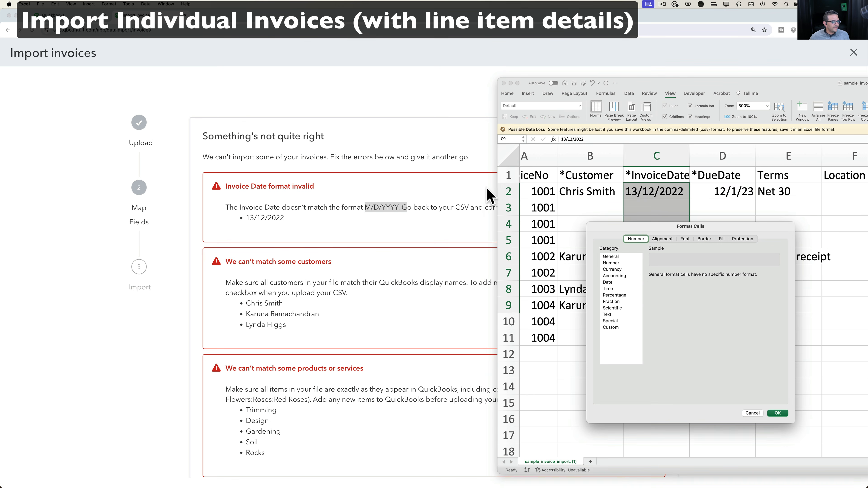
click(608, 282)
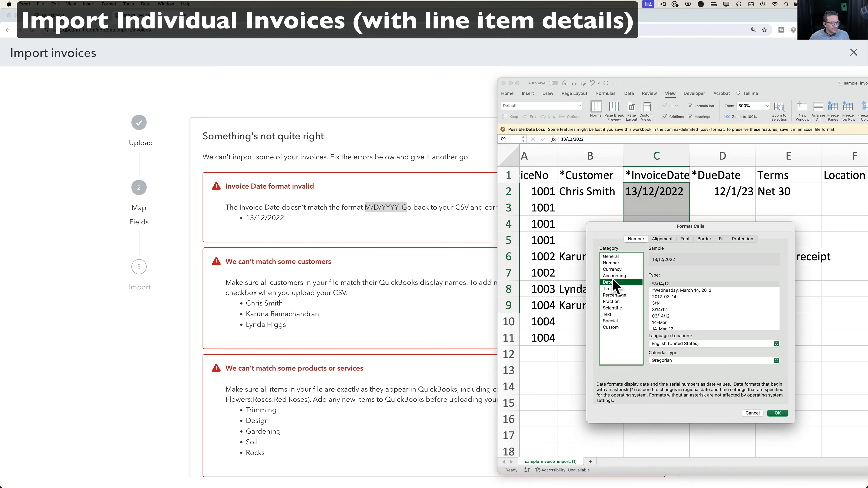
click(671, 285)
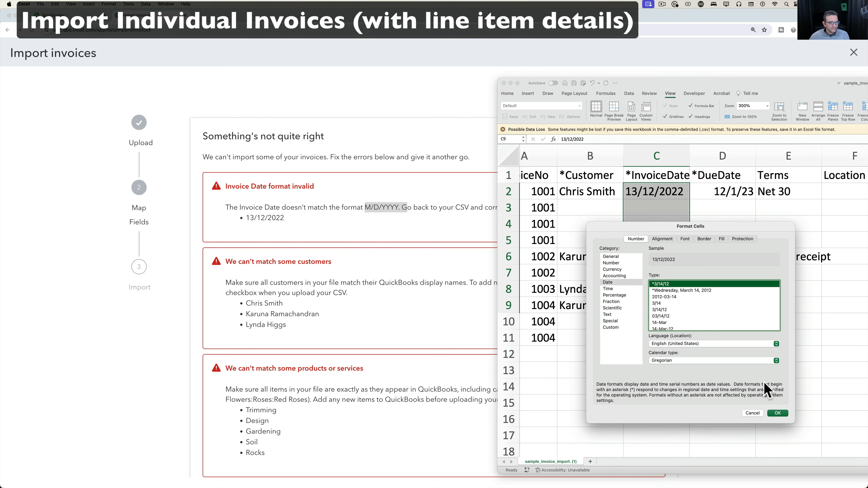
click(777, 413)
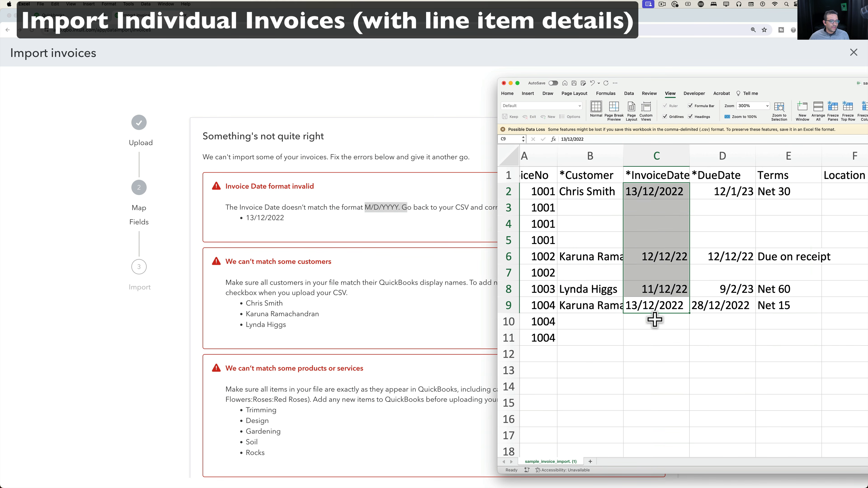
click(651, 307)
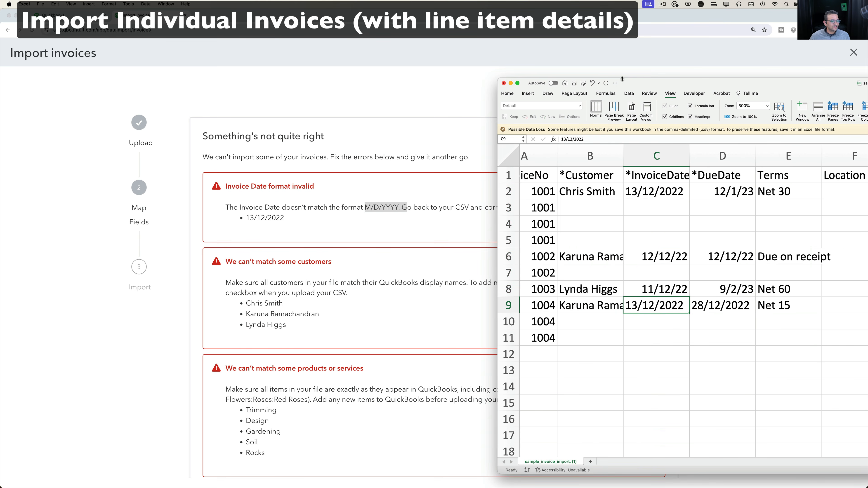
drag(622, 79, 304, 54)
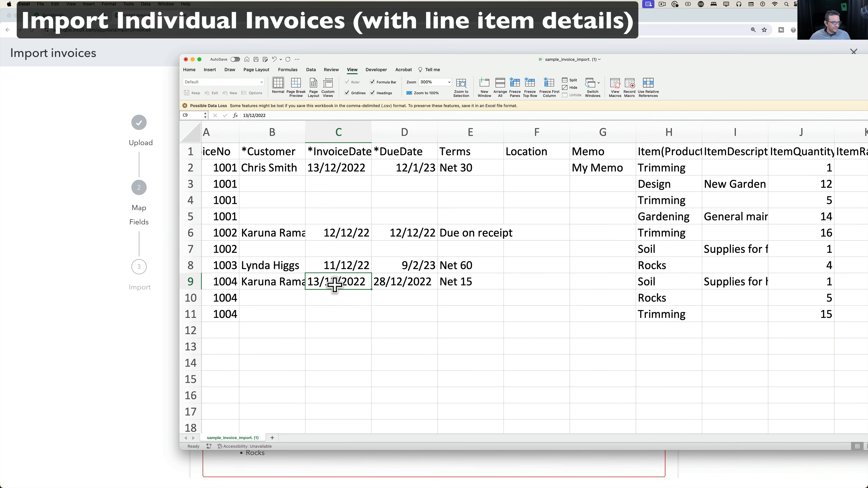
Correct C9's invoice date to month-first 12/13/2022.
drag(269, 116, 229, 118)
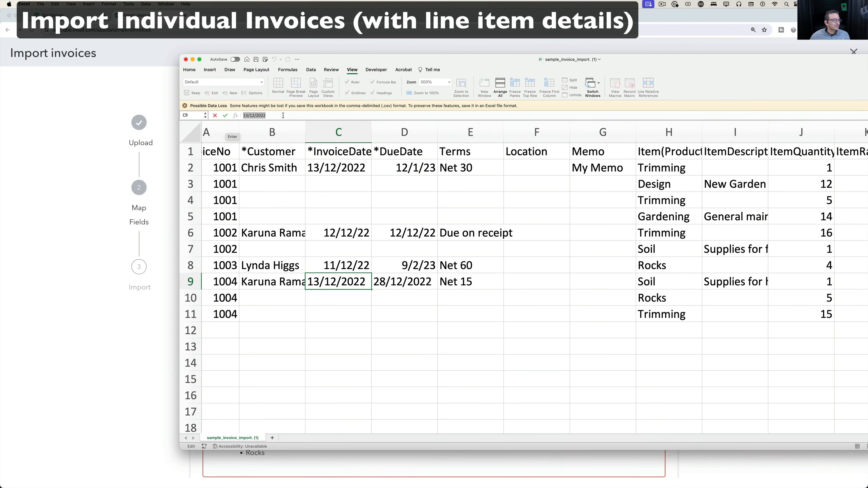
text(12/)
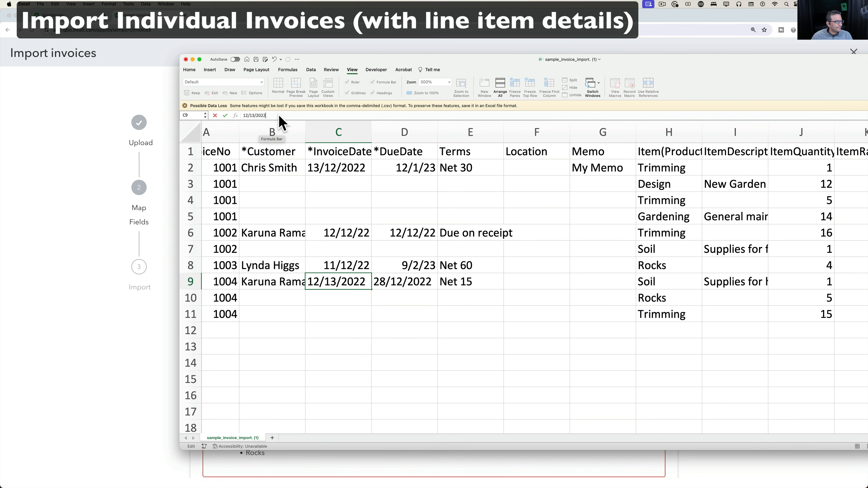
key(Return)
click(343, 264)
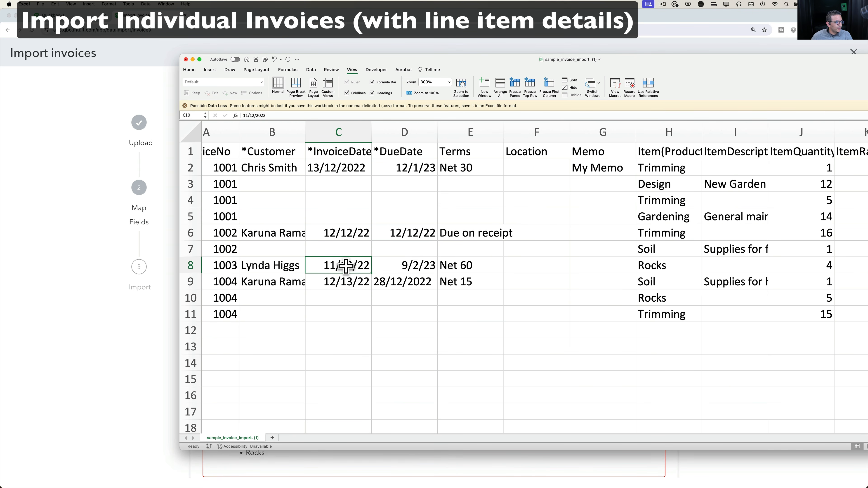
Rewrite C2's invoice date month-first as 12/13/2022.
click(343, 167)
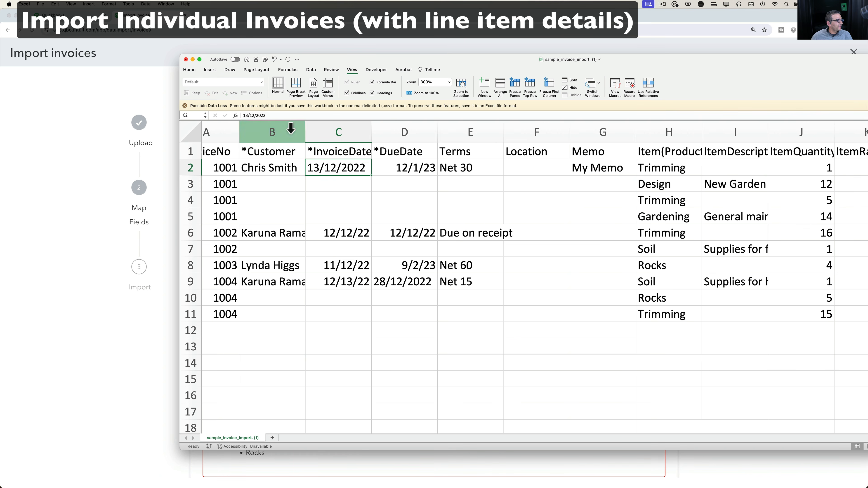
click(282, 115)
drag(282, 115, 208, 110)
text(12)
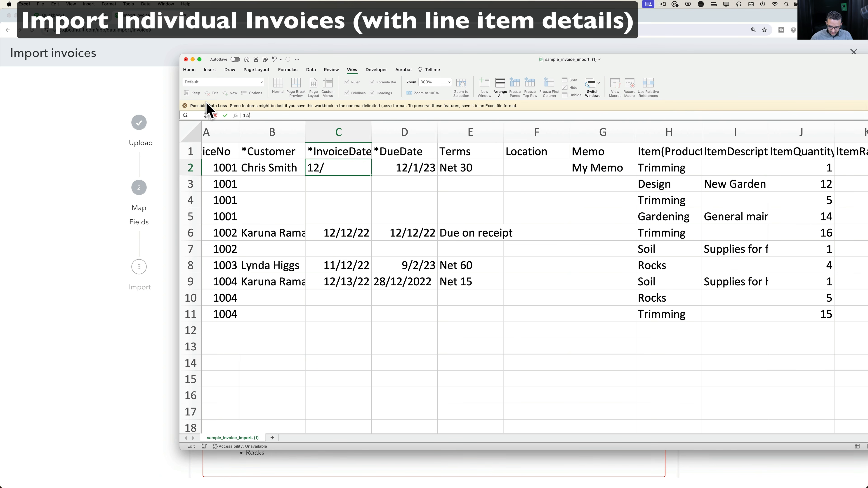
text(/13/2022)
key(Return)
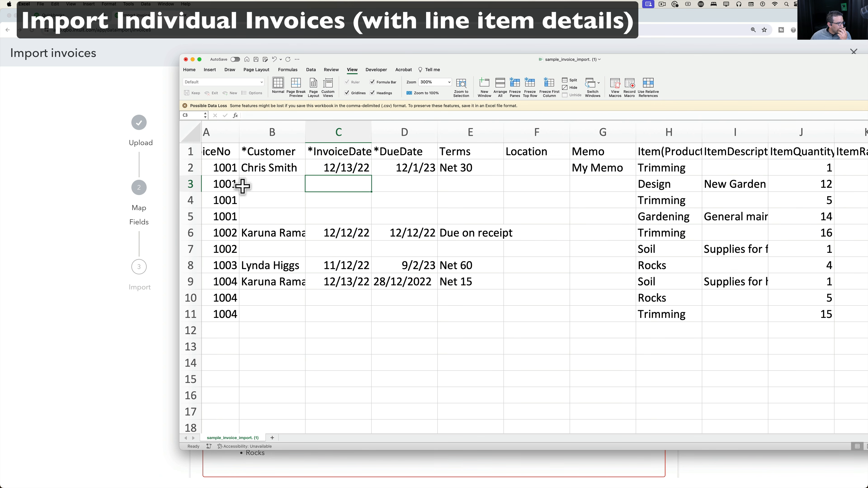
Rewrite C8's invoice date month-first as 12/11/2022.
click(343, 266)
drag(281, 116, 209, 113)
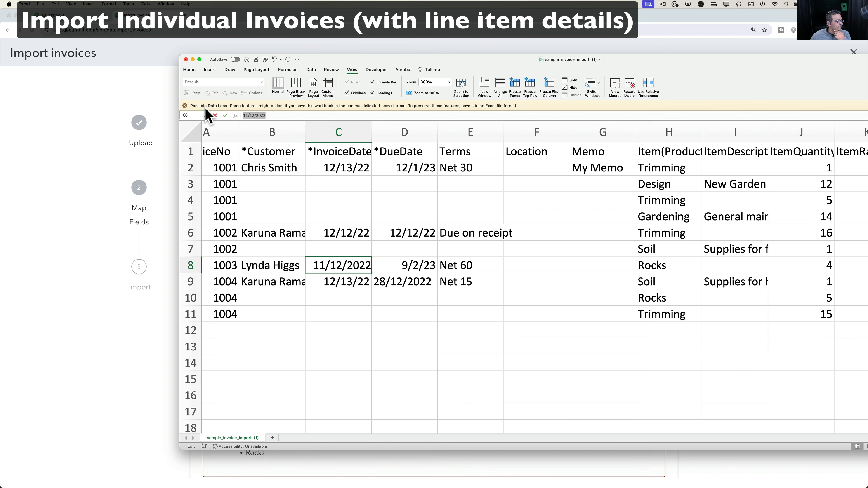
text(12/)
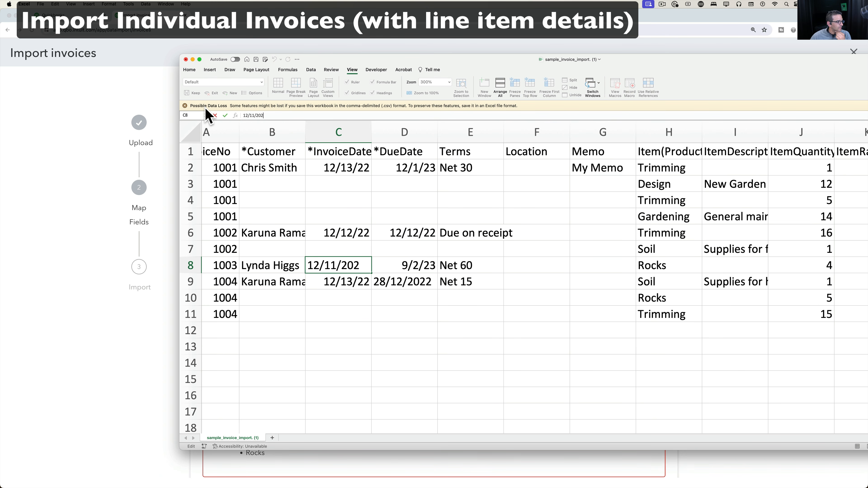
text(11/2022)
key(Return)
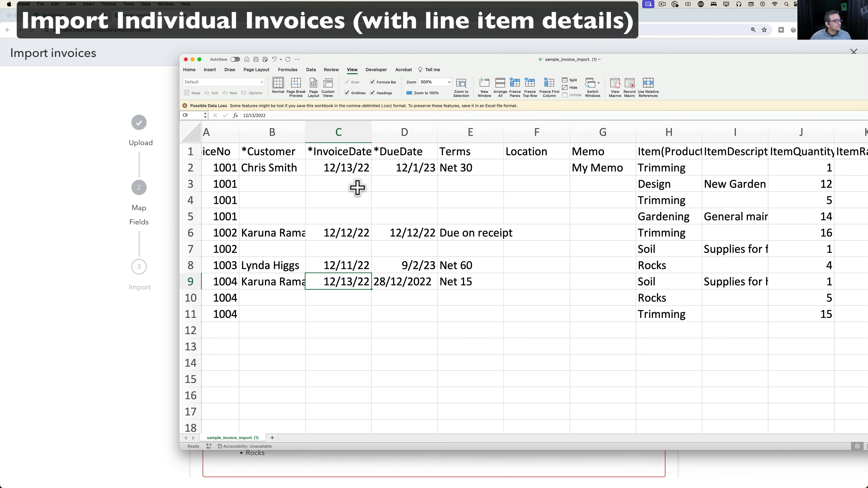
click(341, 134)
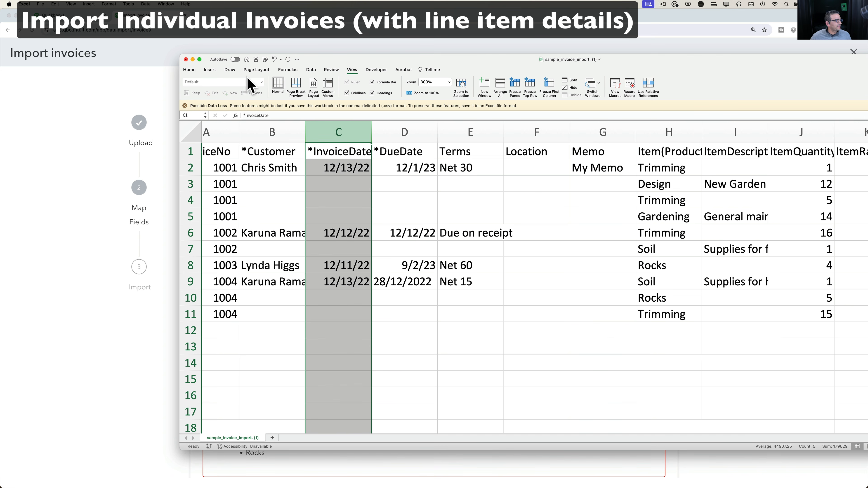
Apply the Short Date format to the InvoiceDate column and check dates in C2, C6, C8, C9.
click(188, 69)
click(474, 83)
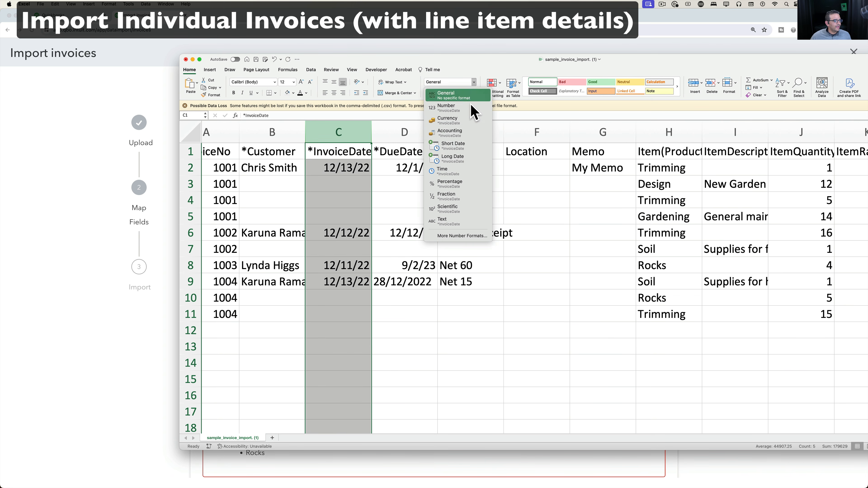
click(458, 146)
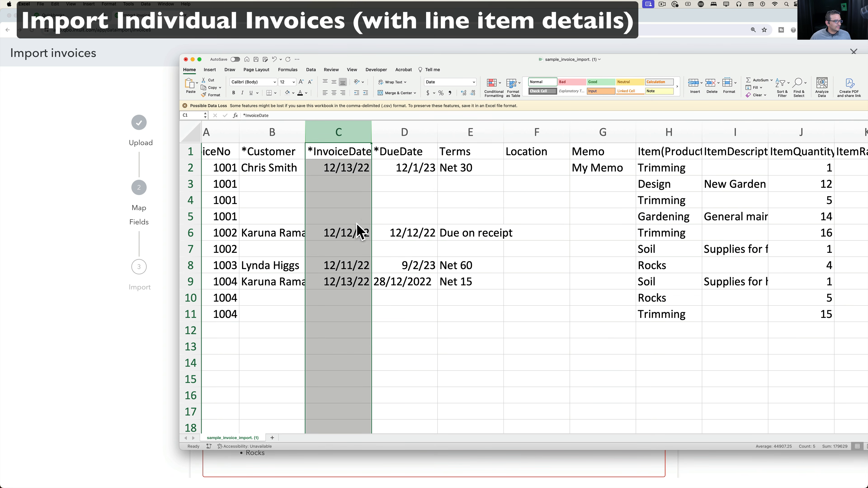
click(333, 232)
click(349, 171)
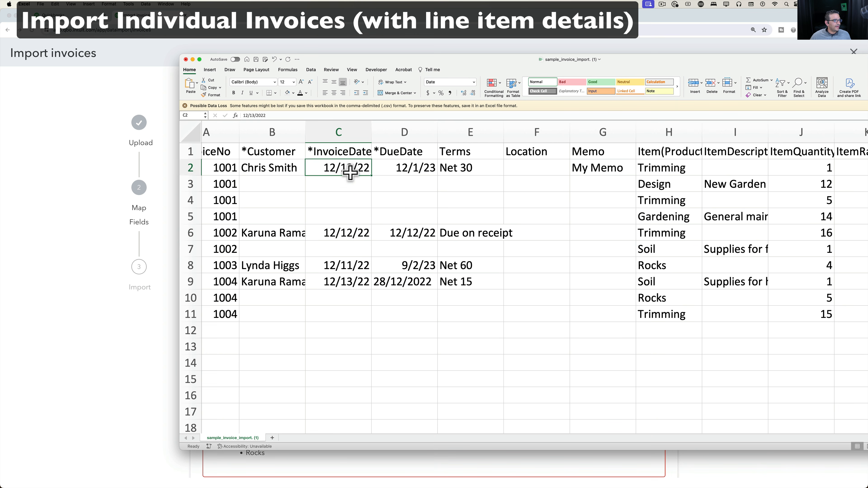
click(353, 263)
click(352, 287)
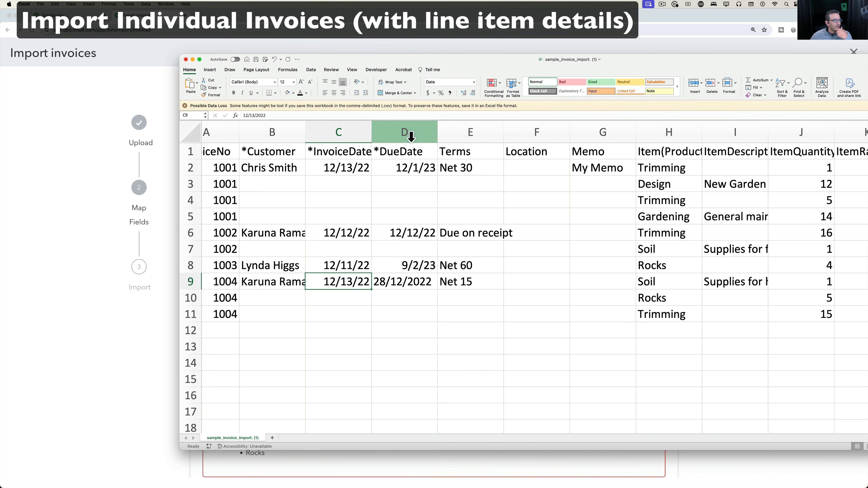
Enter the due date formula =C2+30 in D2.
click(404, 164)
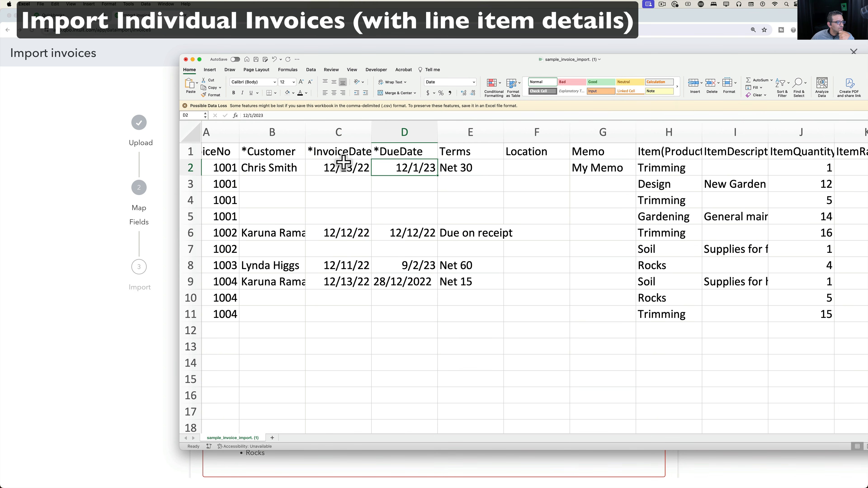
text(=)
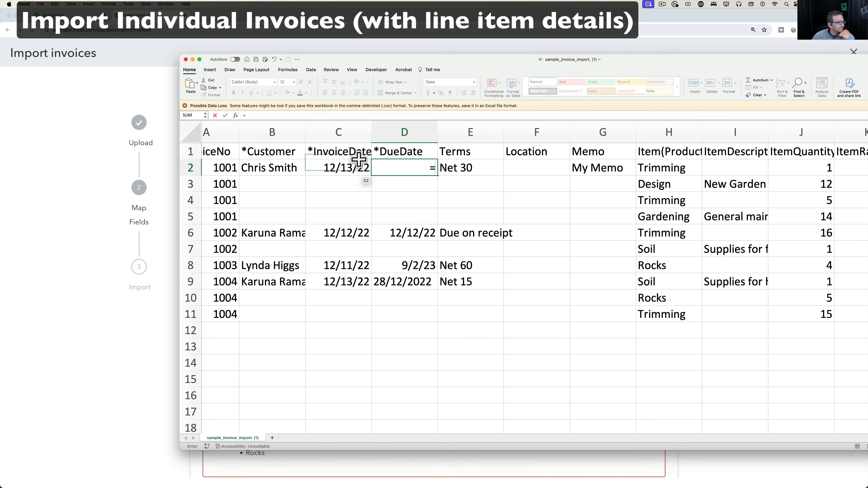
click(349, 167)
text(+30)
key(Return)
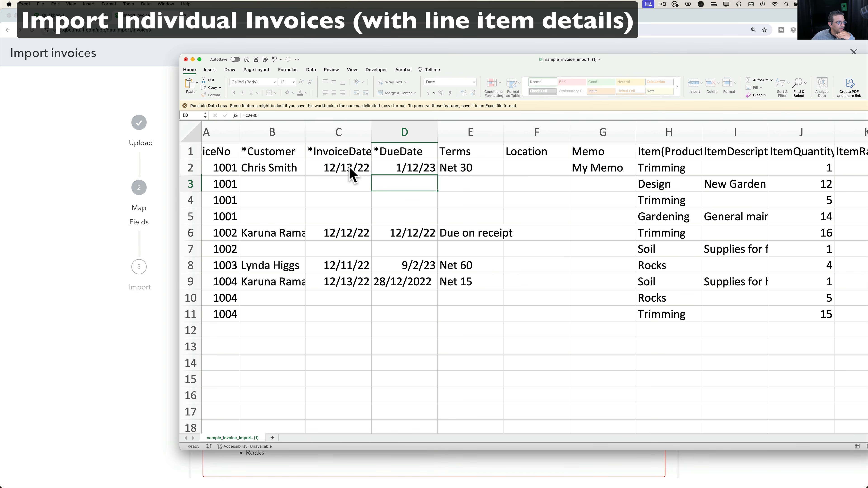
Copy the =C2+30 due date formula into D6, D8 and D9.
click(424, 165)
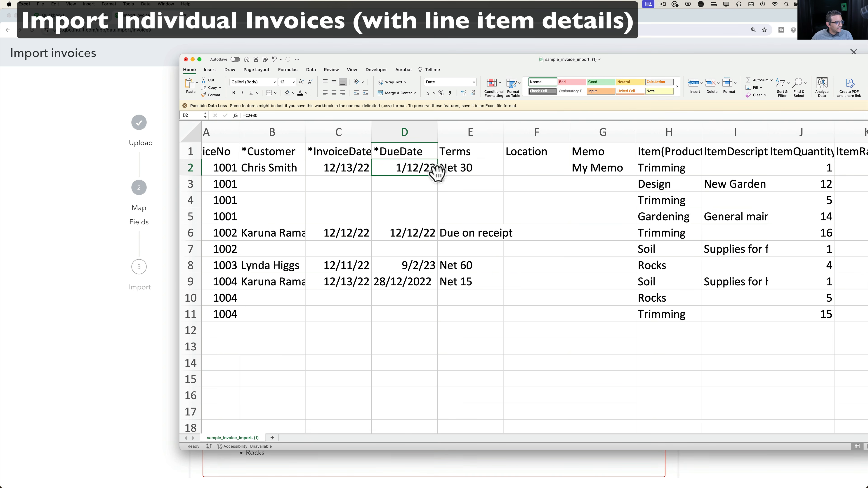
key(cmd+c)
click(413, 229)
key(cmd+v)
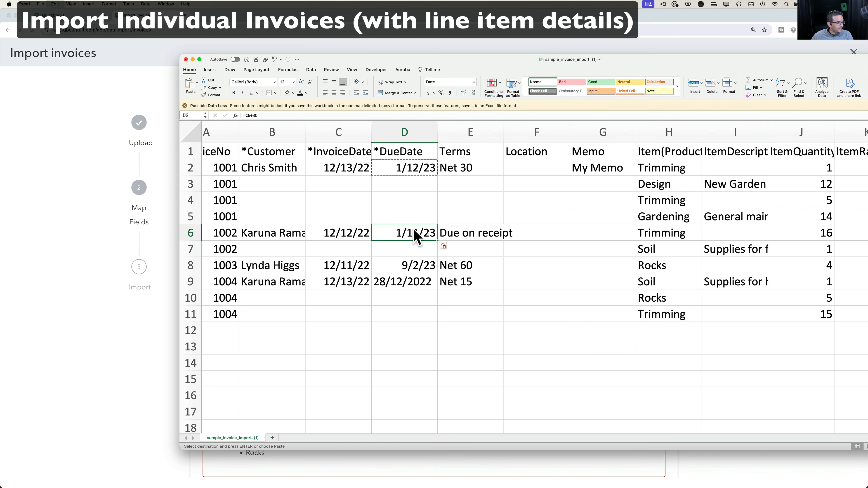
click(412, 268)
key(cmd+v)
click(411, 286)
key(cmd+v)
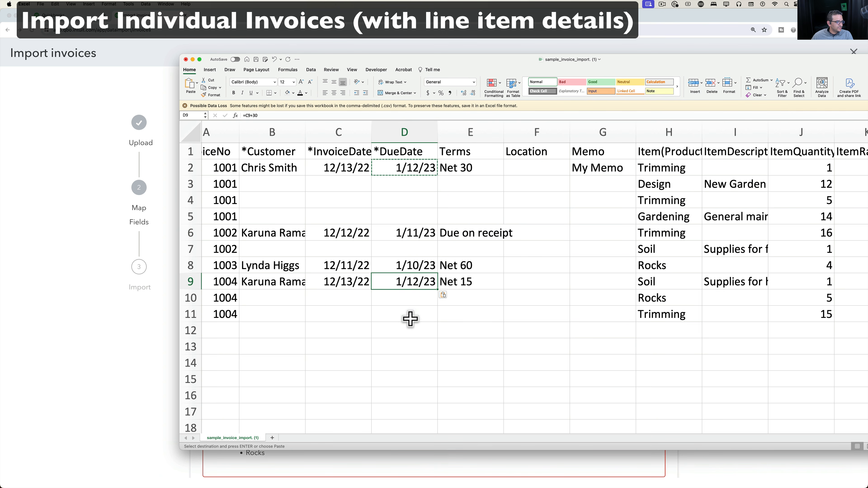
click(410, 318)
click(476, 171)
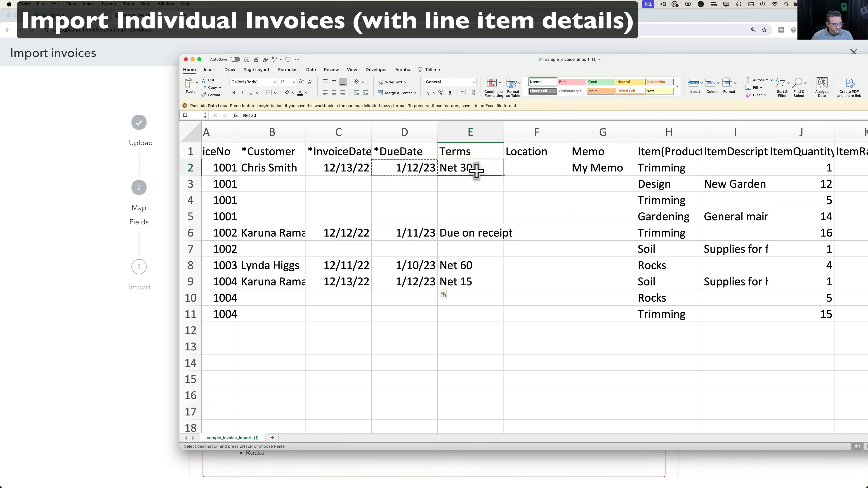
Copy Net 30 from E2 into E6, E8 and E9, replacing Due on receipt, Net 60 and Net 15.
key(cmd+c)
click(475, 235)
key(cmd+v)
click(472, 268)
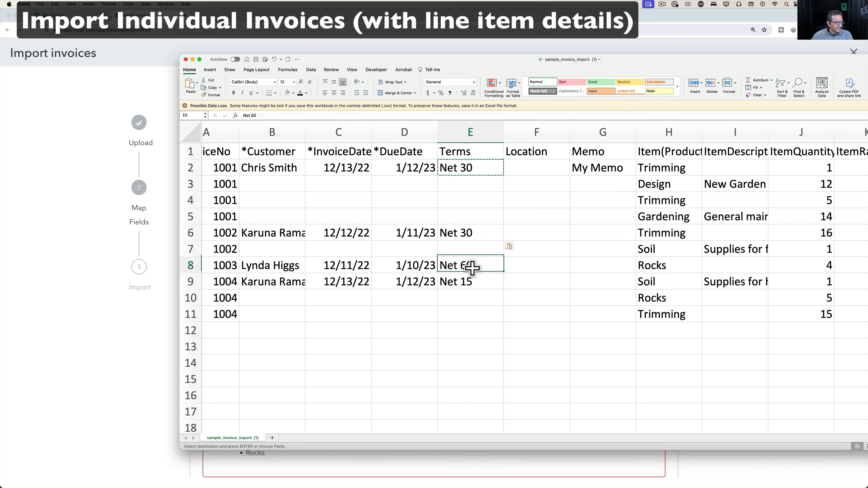
key(cmd+v)
click(471, 286)
key(cmd+v)
click(472, 328)
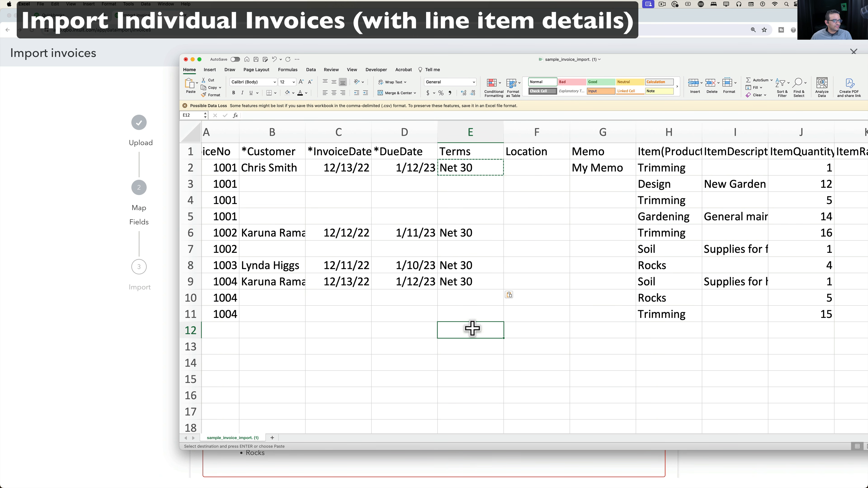
Save the spreadsheet, widen the Customer column, and return to the QuickBooks import errors.
click(256, 60)
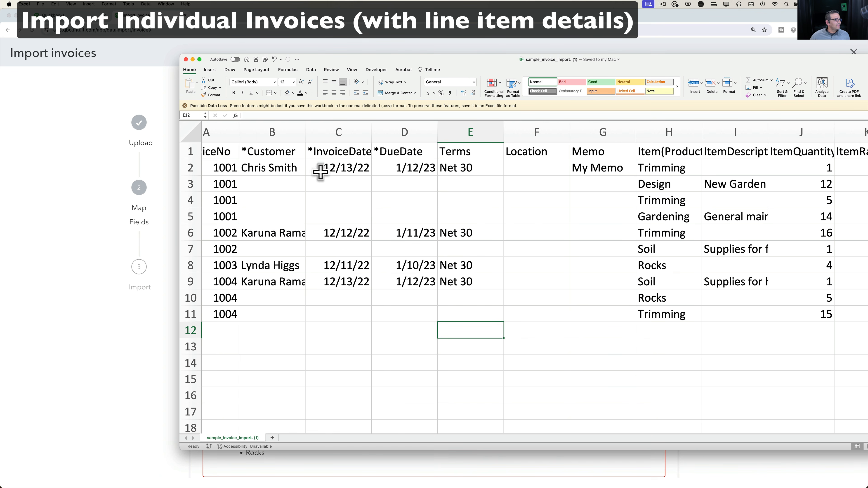
drag(305, 132, 329, 130)
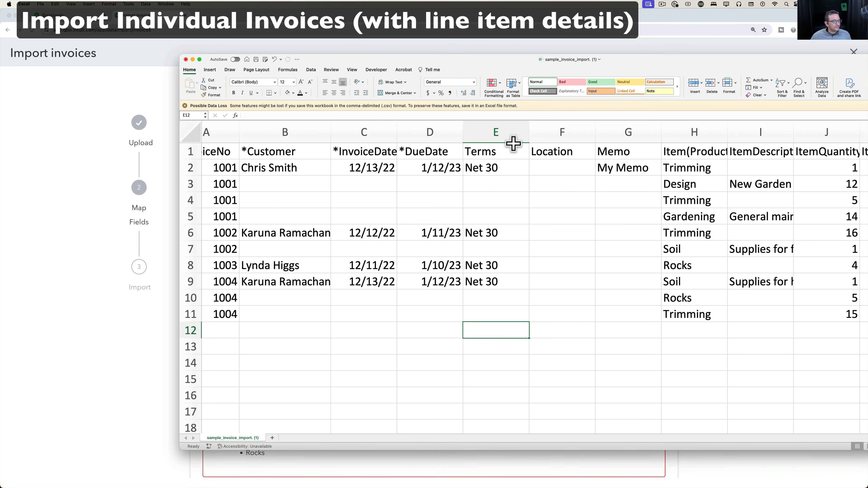
scroll(270, 204, left, 2)
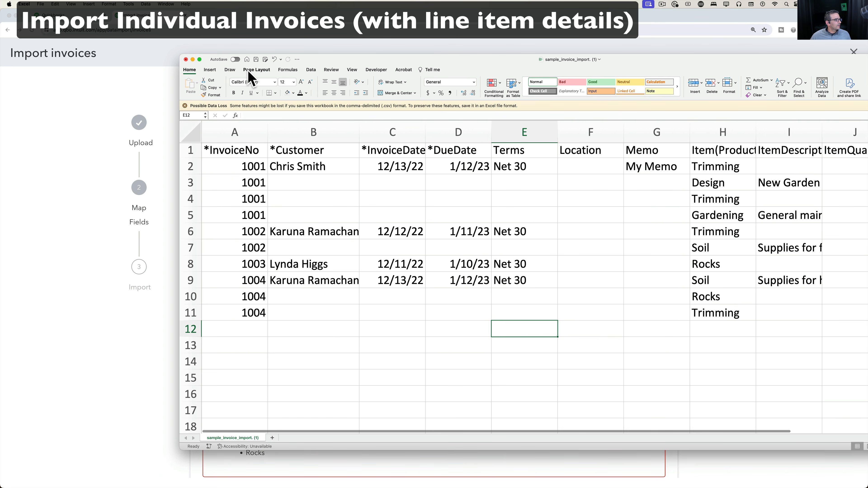
click(43, 129)
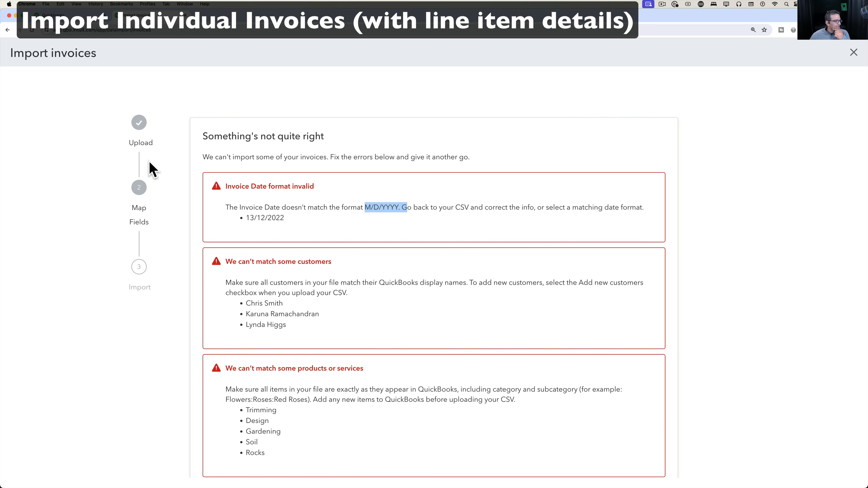
Step back to the upload page and re-upload sample_invoice_import (1).csv from Downloads.
scroll(83, 140, down, 10)
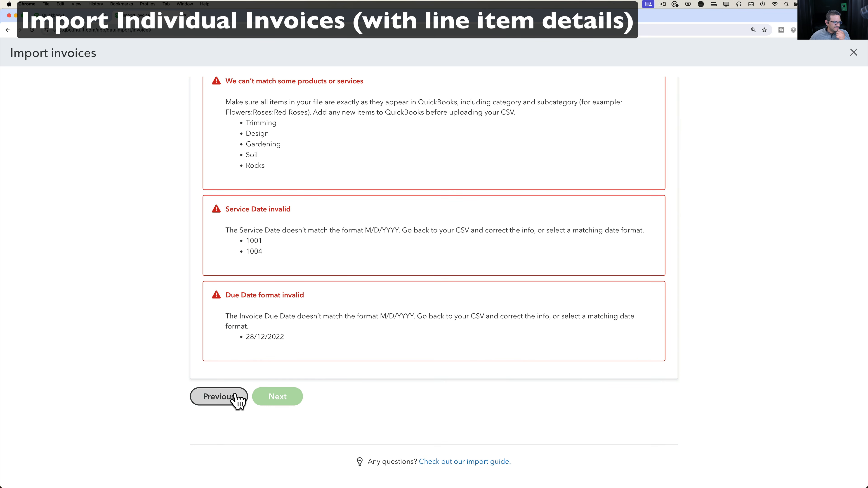
click(236, 400)
scroll(188, 351, down, 10)
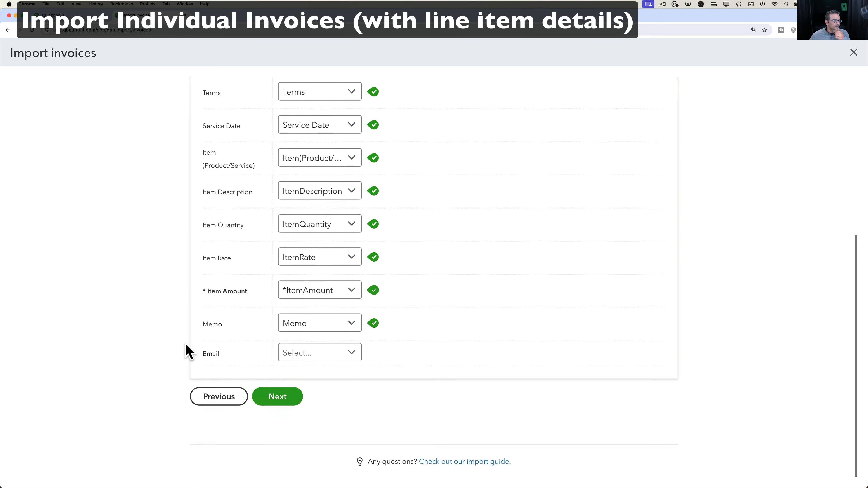
click(217, 401)
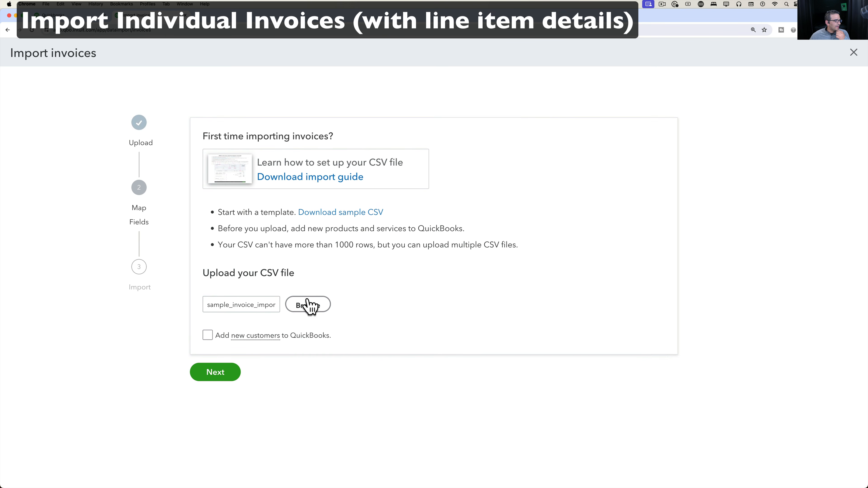
click(309, 305)
double_click(229, 94)
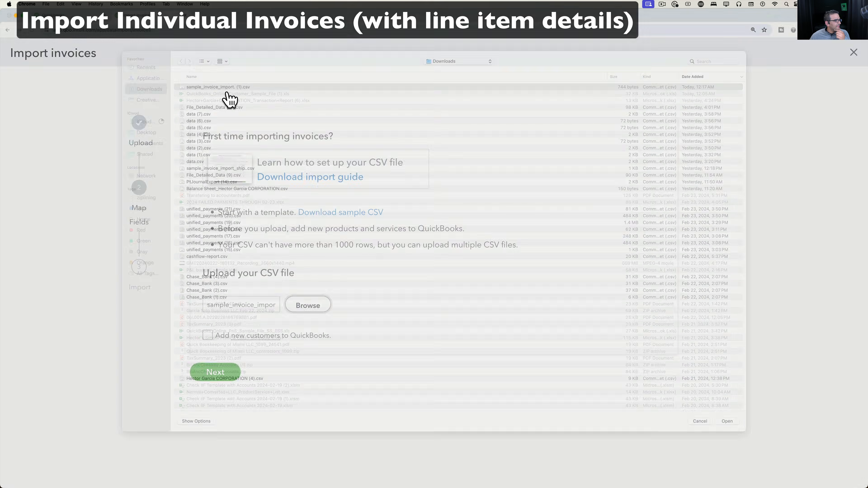
click(218, 375)
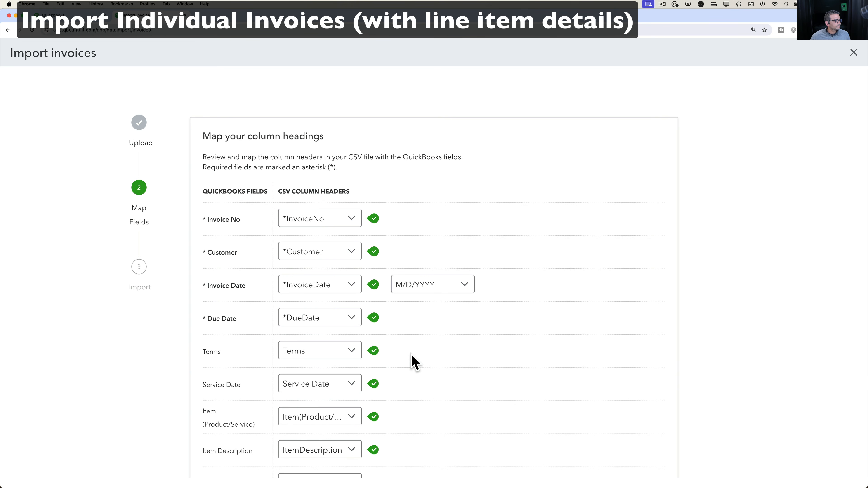
Keep M/D/YYYY as the Invoice Date format and submit the column mapping for validation.
scroll(393, 364, down, 5)
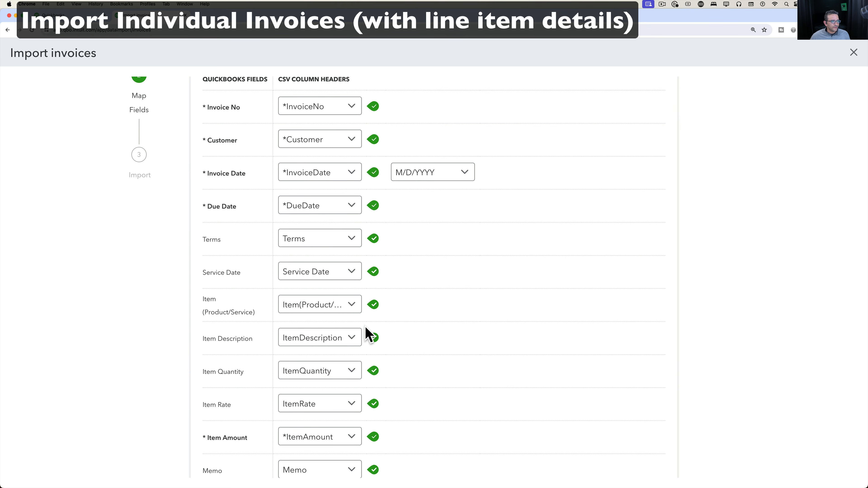
scroll(369, 333, up, 2)
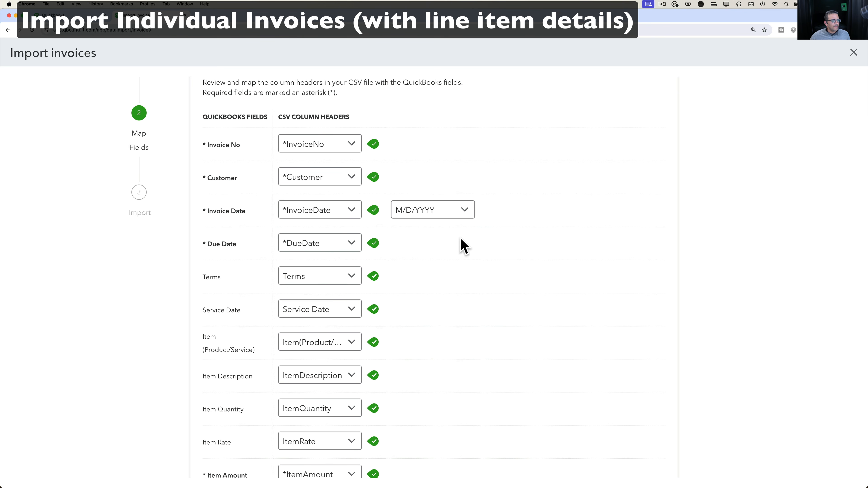
click(445, 215)
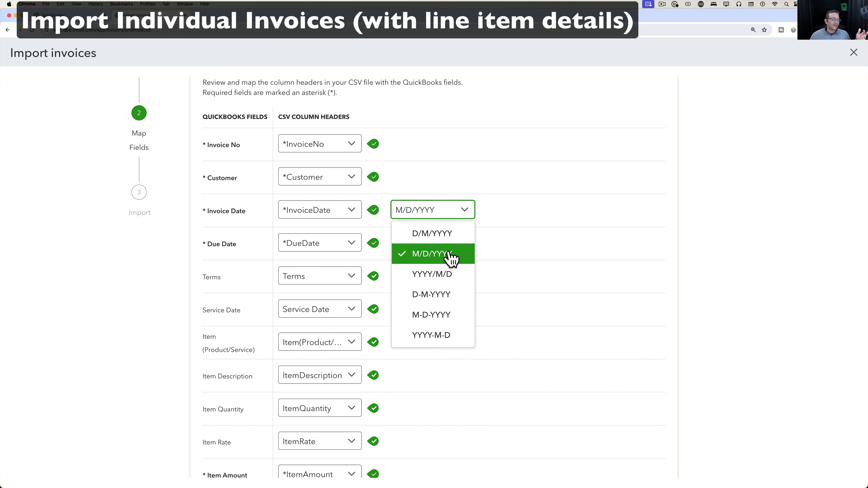
click(438, 257)
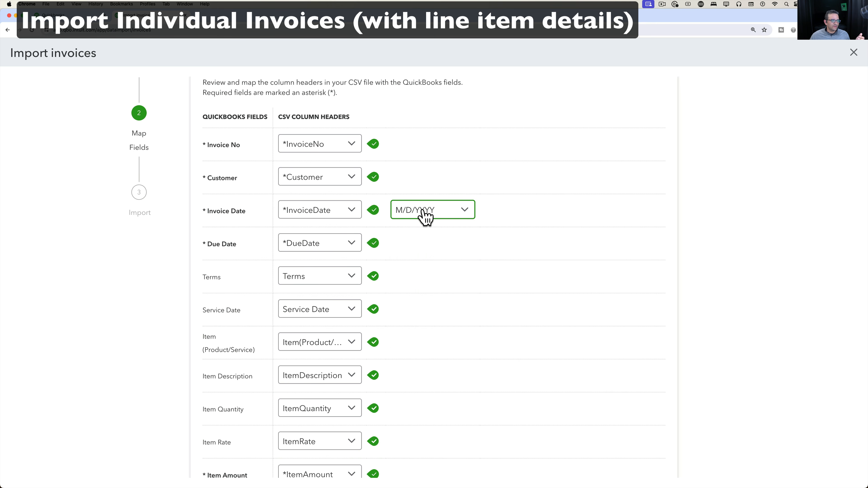
click(423, 210)
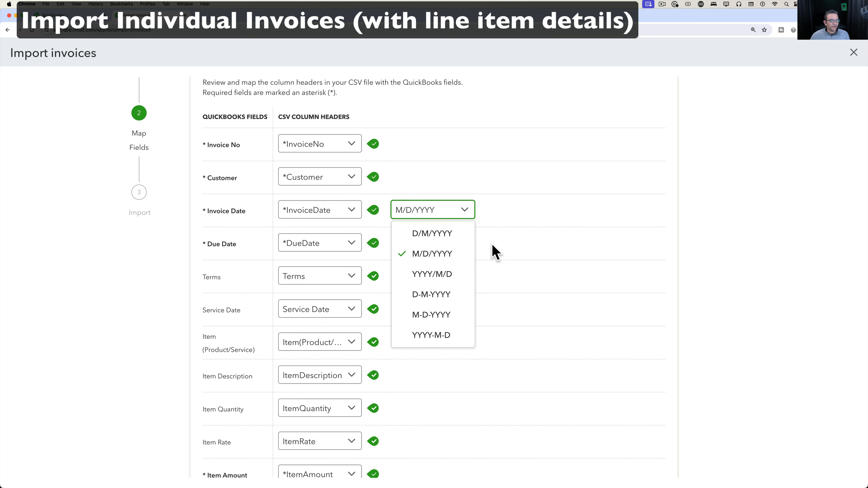
click(496, 253)
scroll(492, 266, down, 5)
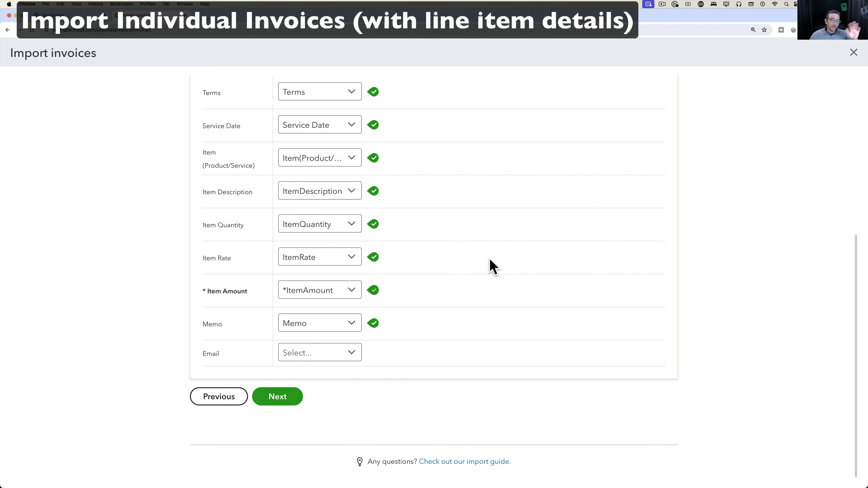
scroll(492, 266, up, 2)
scroll(451, 291, down, 2)
click(275, 412)
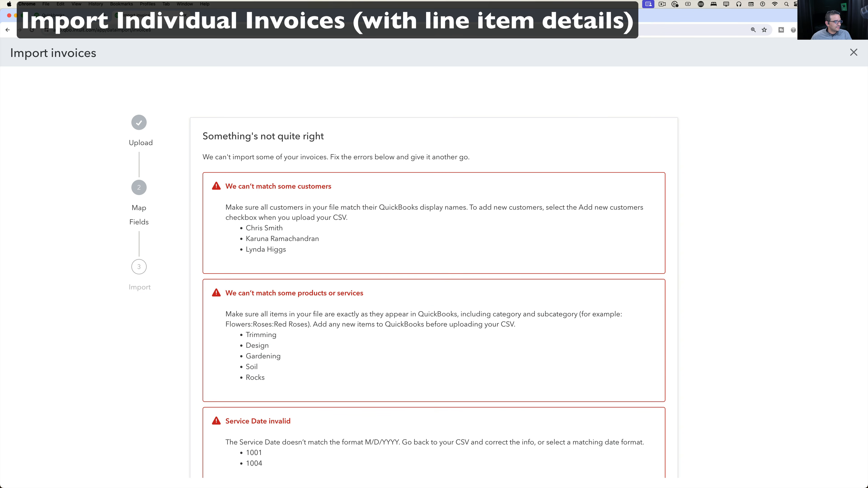
Review the unmatched customer, product and Service Date errors, then bring the invoice CSV in Excel forward.
scroll(270, 335, down, 3)
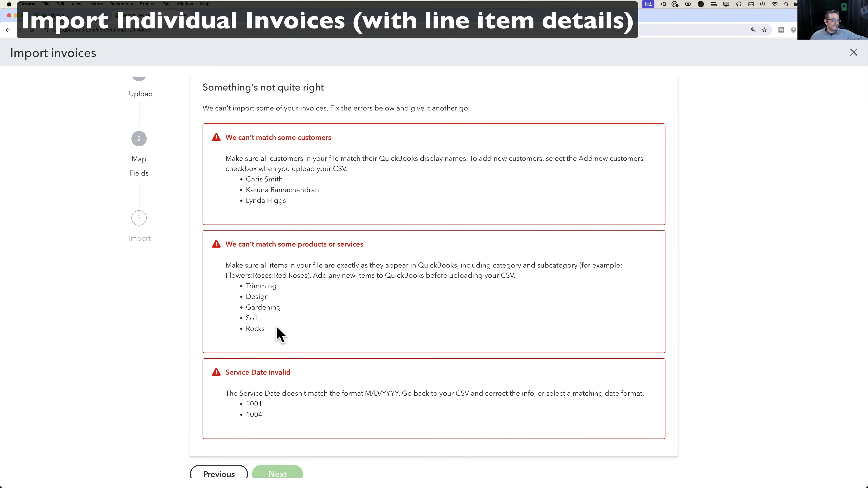
scroll(277, 333, down, 2)
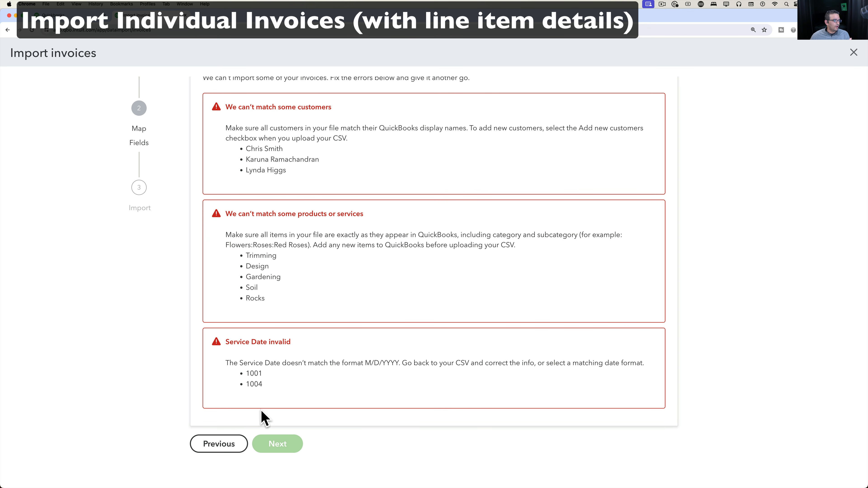
key(ctrl+Up)
click(291, 201)
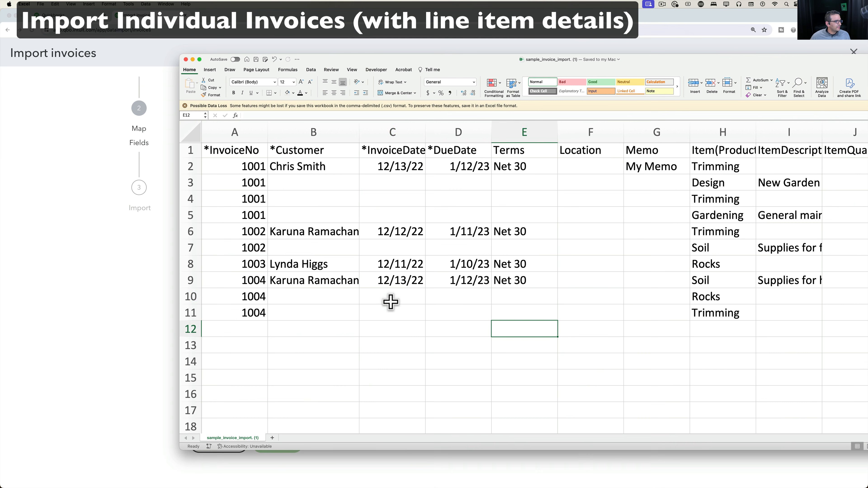
Clear all values in the Service Date column and save the invoice CSV.
click(391, 301)
scroll(394, 302, right, 8)
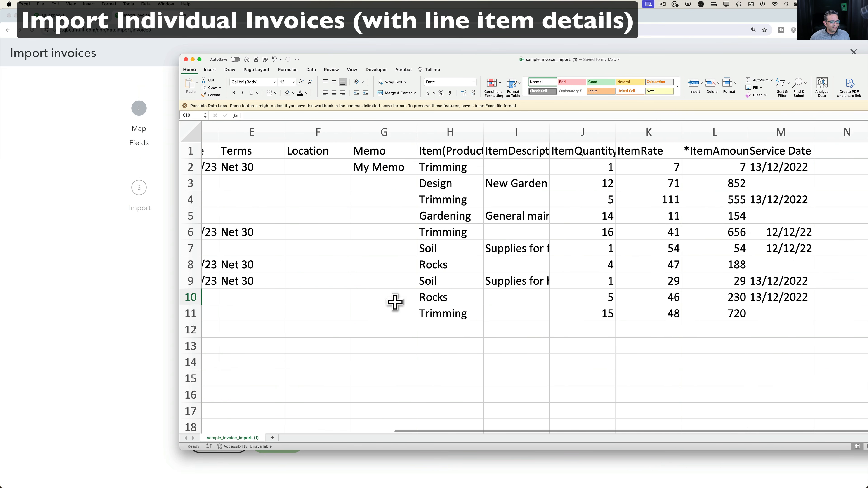
scroll(394, 302, right, 3)
click(652, 130)
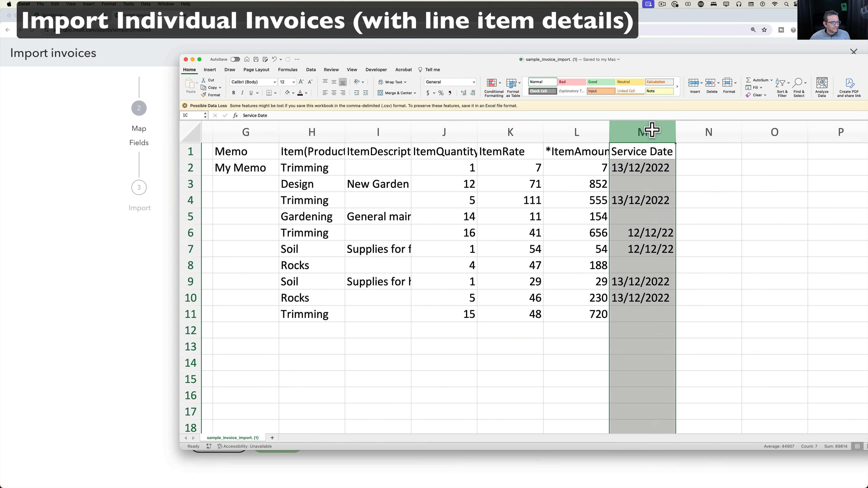
right_click(651, 133)
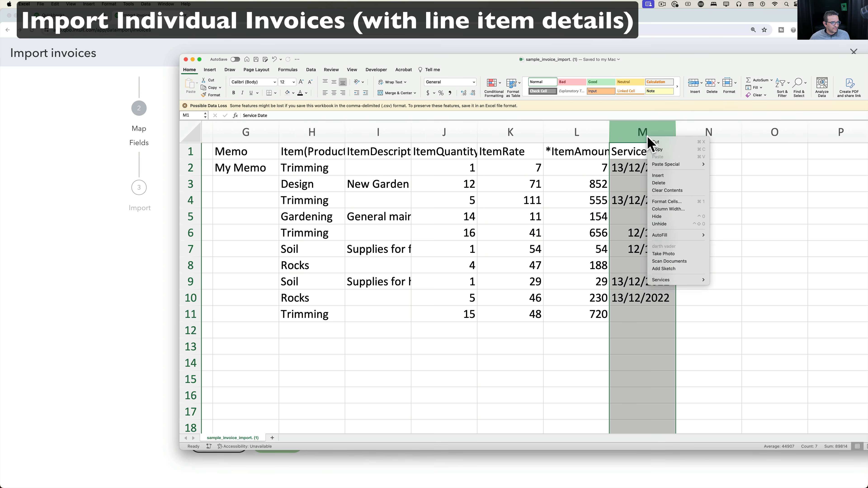
click(661, 189)
click(656, 228)
scroll(656, 228, left, 10)
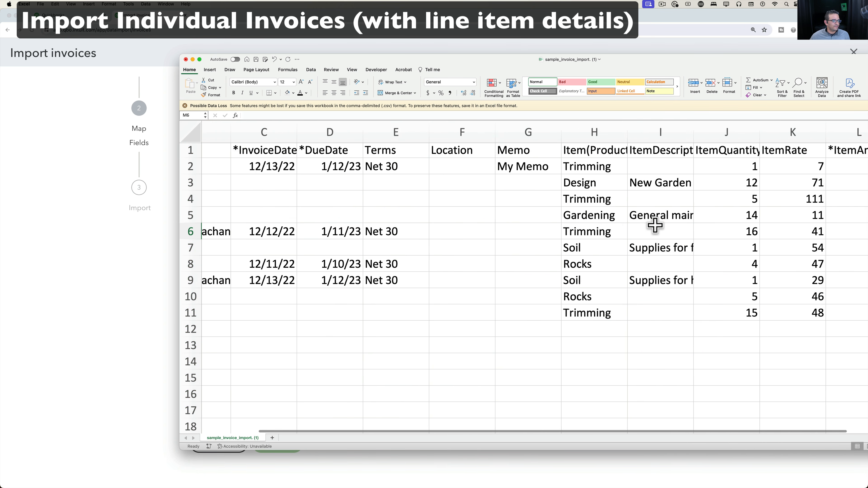
click(256, 59)
Copy the ten product/service names in H2:H11 to the clipboard.
scroll(530, 270, right, 4)
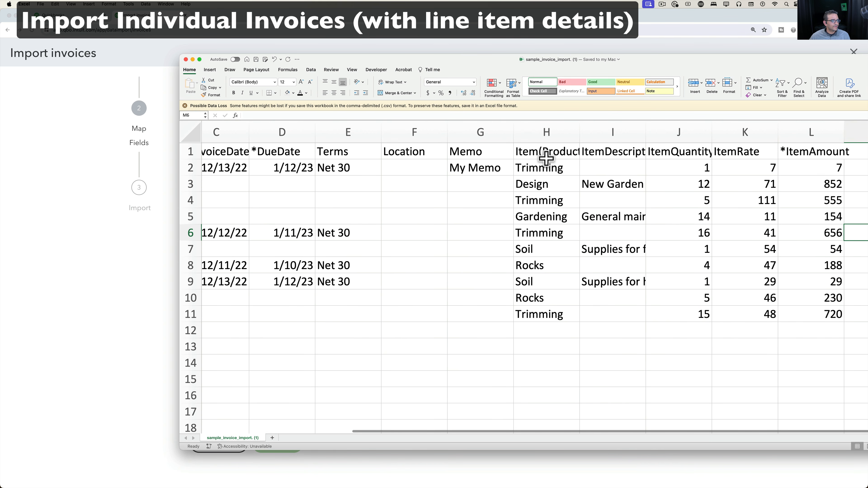
drag(543, 167, 554, 314)
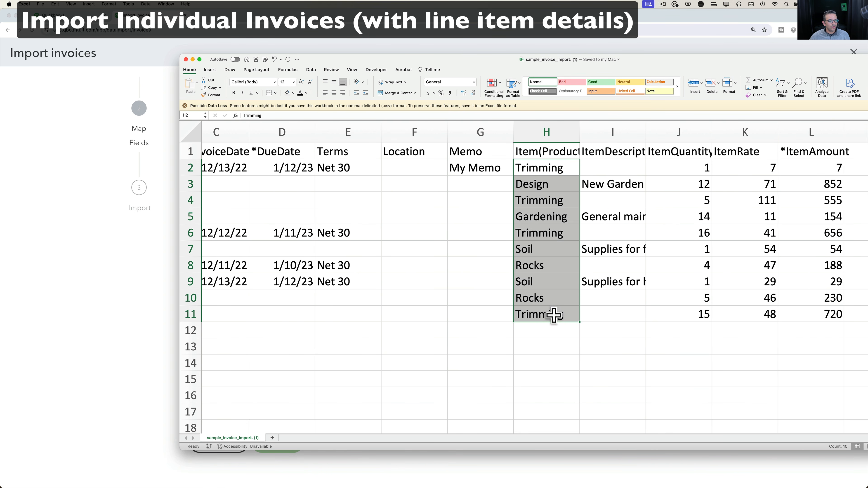
right_click(547, 182)
key(Escape)
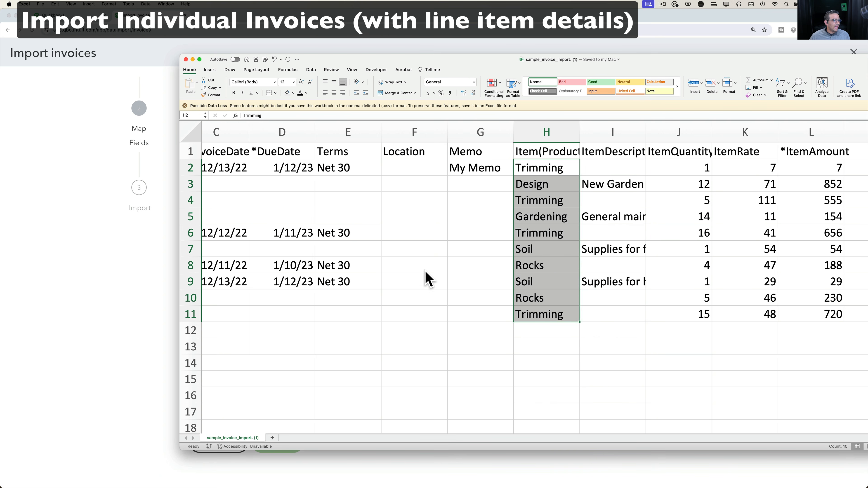
key(super+c)
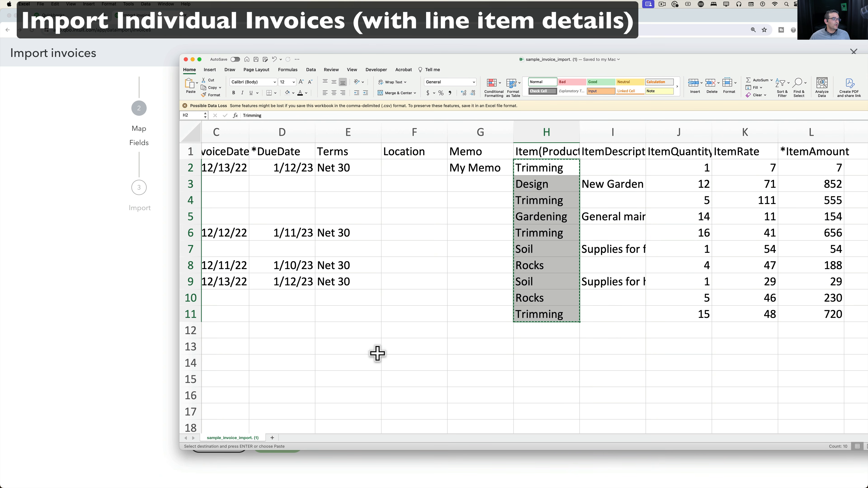
click(430, 317)
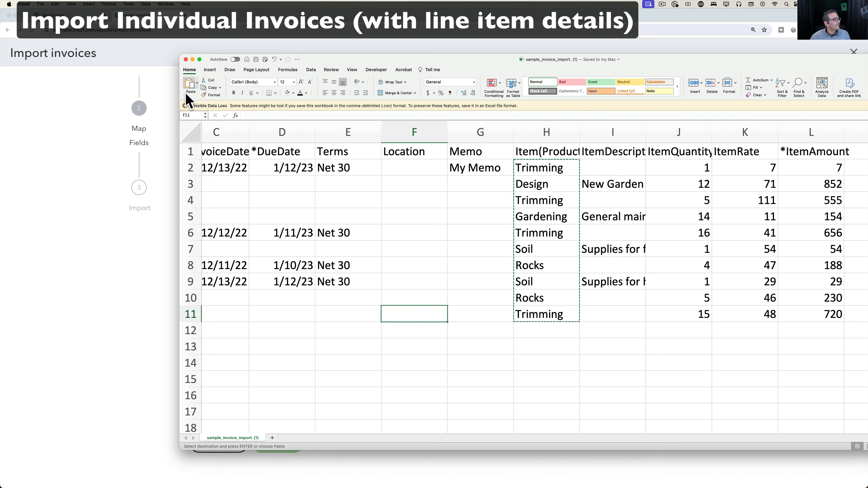
click(41, 3)
click(388, 174)
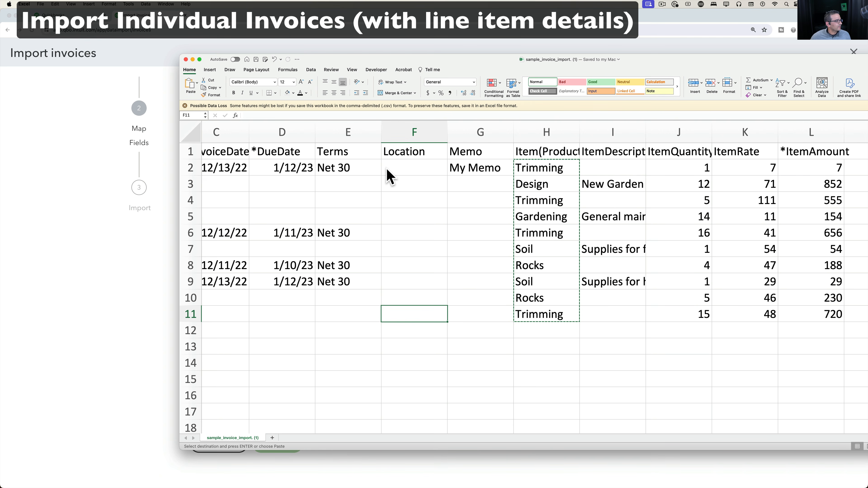
click(425, 134)
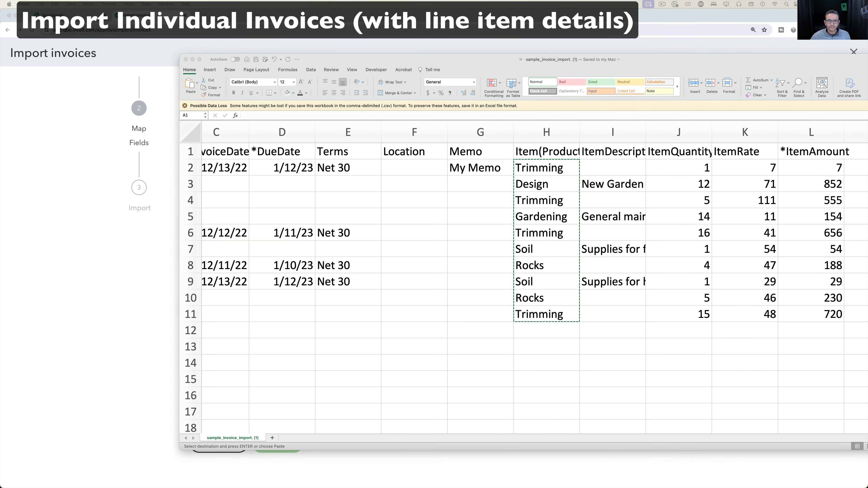
Create a new blank workbook on the left of the screen and zoom it to 300%.
key(super+n)
drag(581, 132, 263, 110)
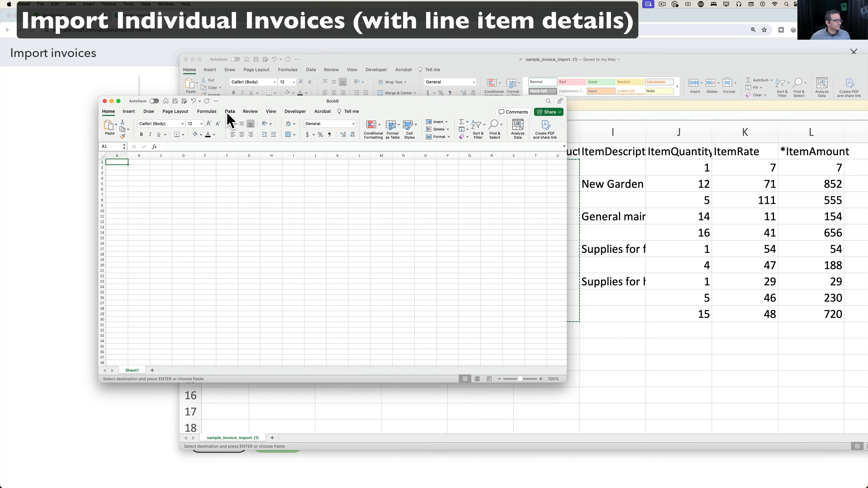
click(269, 111)
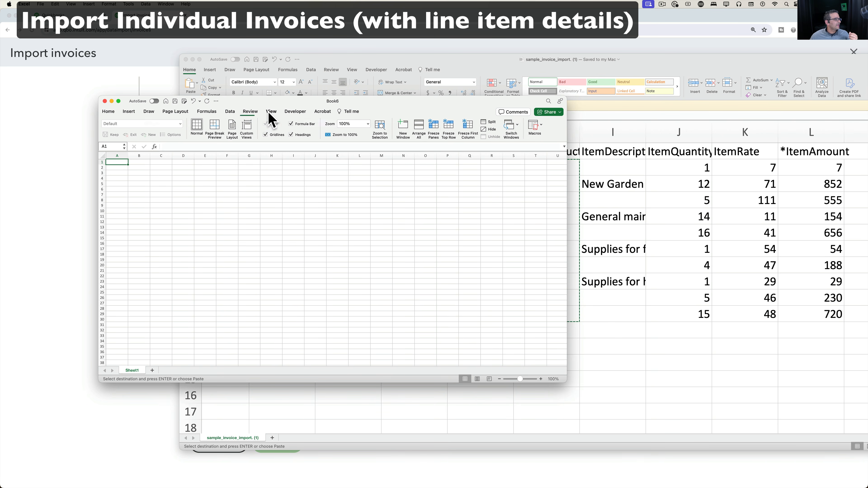
click(368, 124)
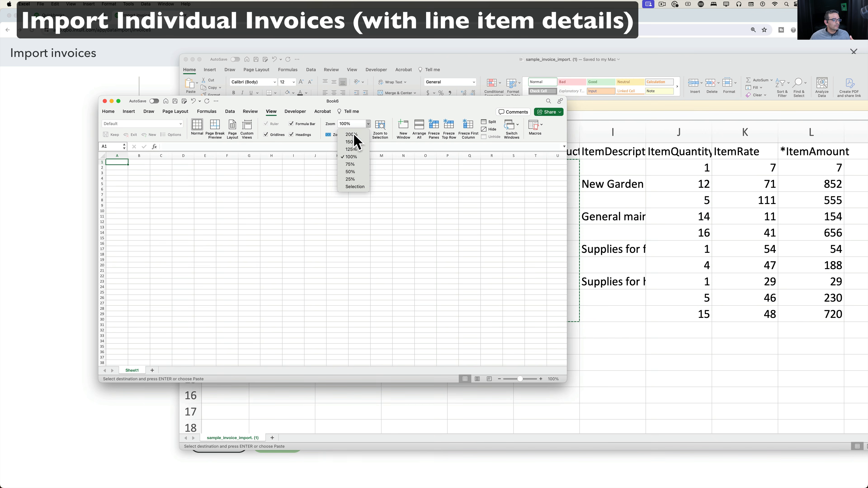
click(354, 134)
click(345, 124)
text(30)
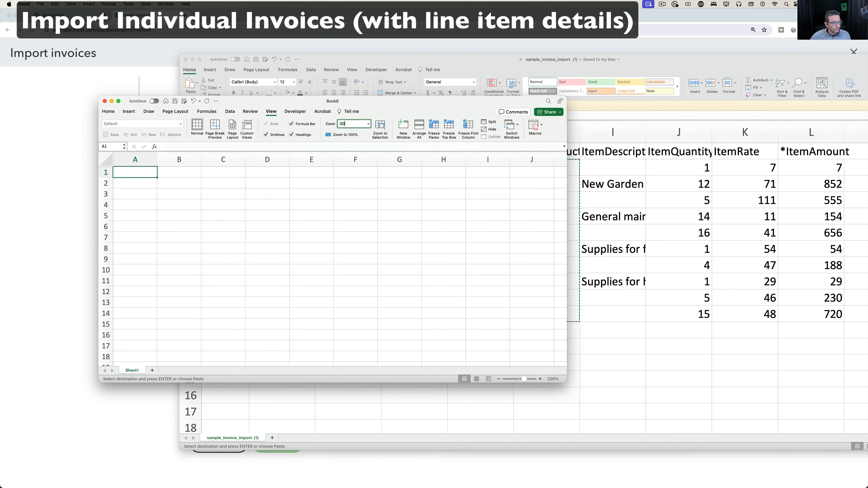
key(Return)
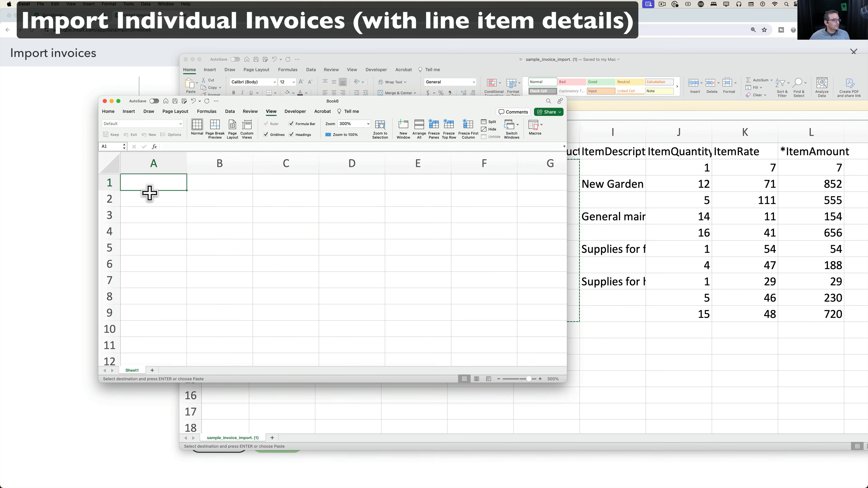
Enter the 'Item Name' header in A1 and paste the copied item names below it.
text(Item N)
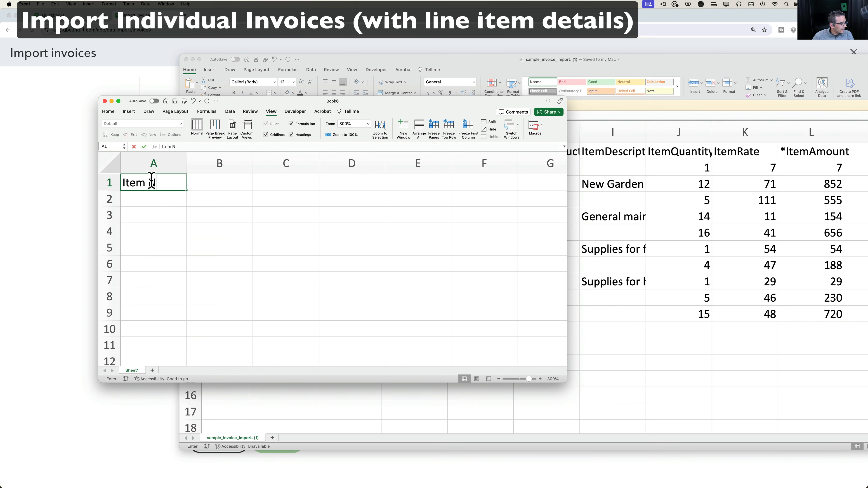
text(ame)
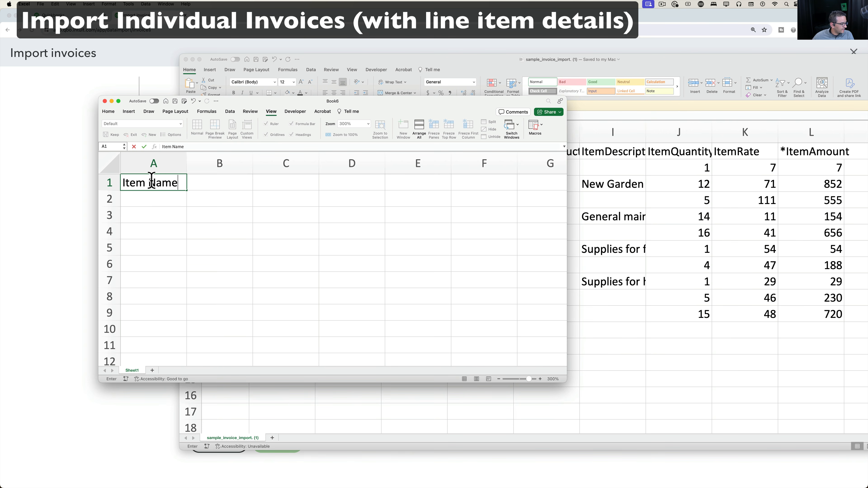
click(145, 193)
key(super+v)
click(198, 242)
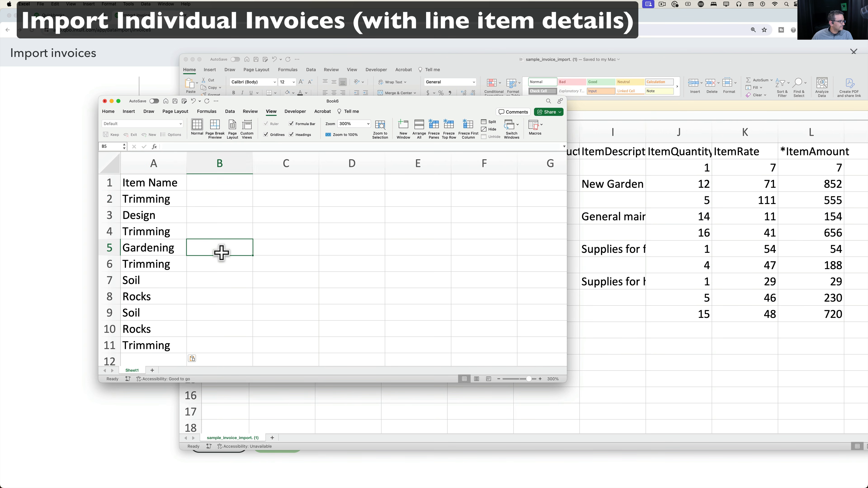
Delete the two duplicate Trimming rows and clear leftover duplicates in rows 7–10.
right_click(115, 232)
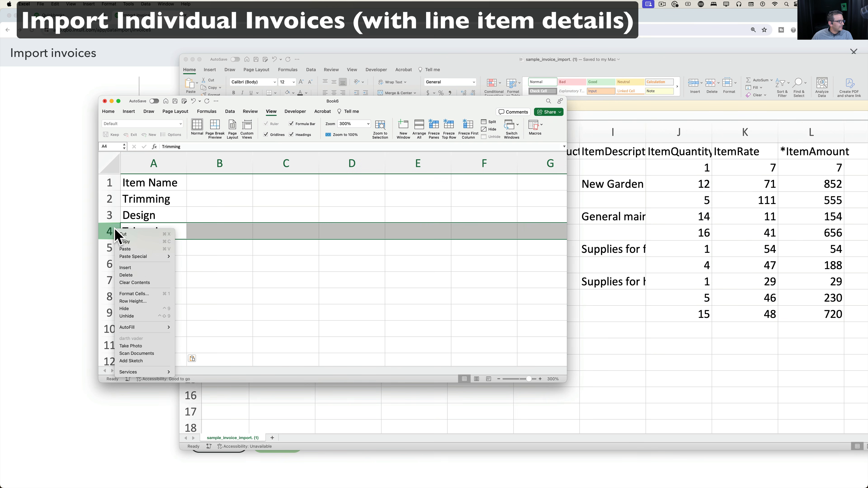
click(125, 275)
right_click(107, 246)
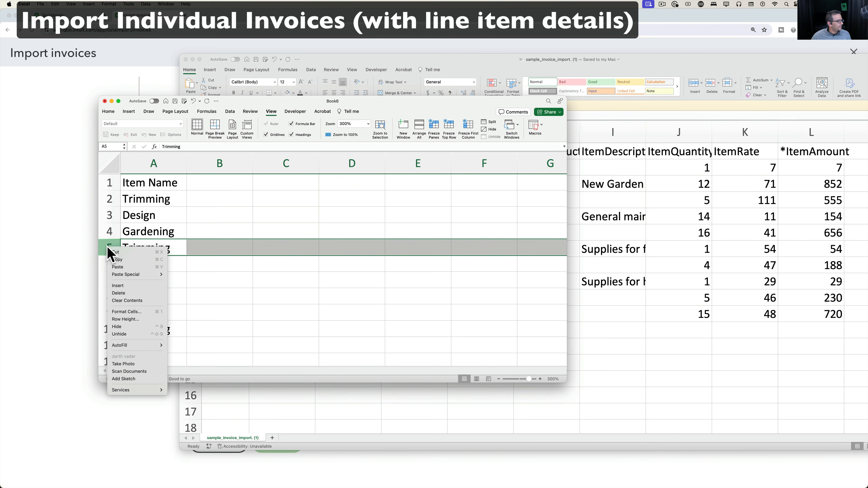
click(119, 294)
drag(152, 199, 153, 242)
click(158, 263)
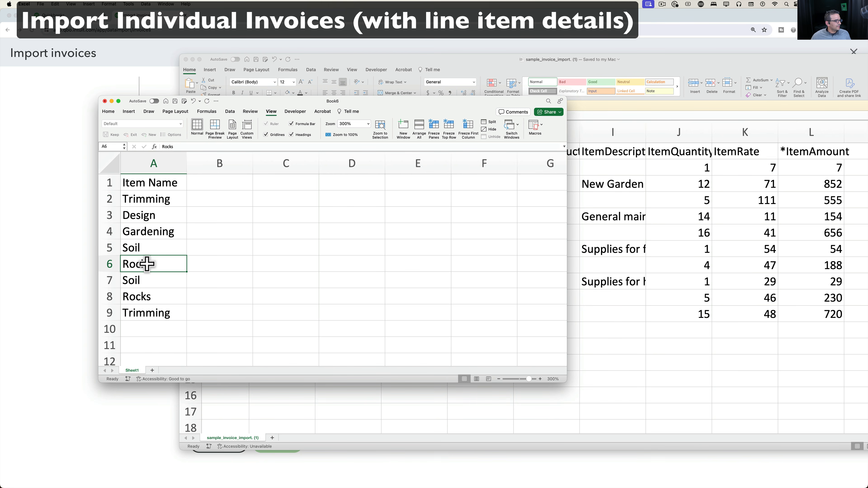
drag(109, 280, 127, 320)
right_click(142, 291)
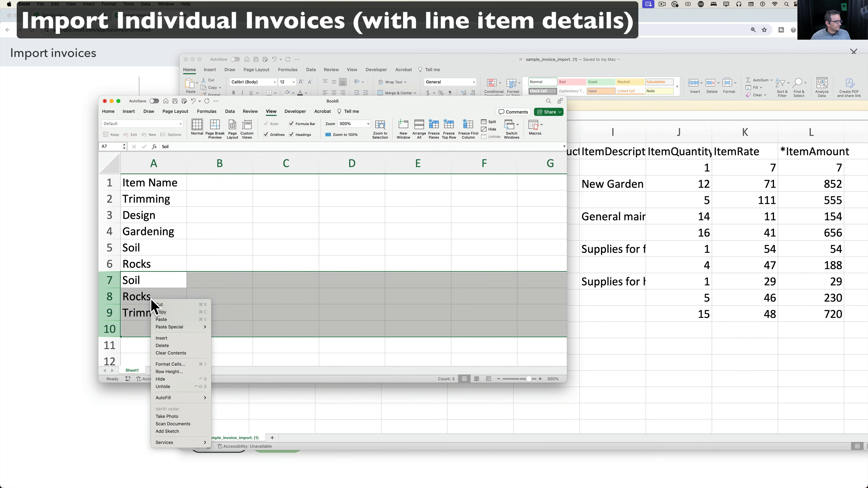
click(168, 349)
click(196, 229)
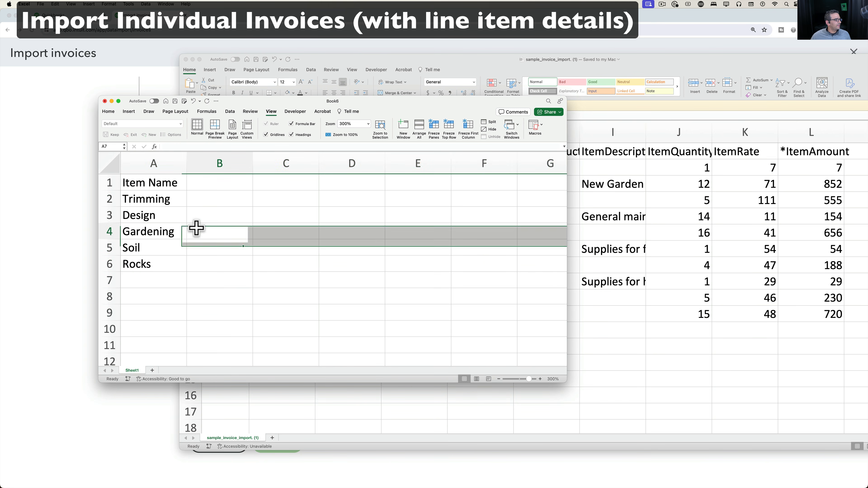
Save the workbook as 'items'.
click(175, 101)
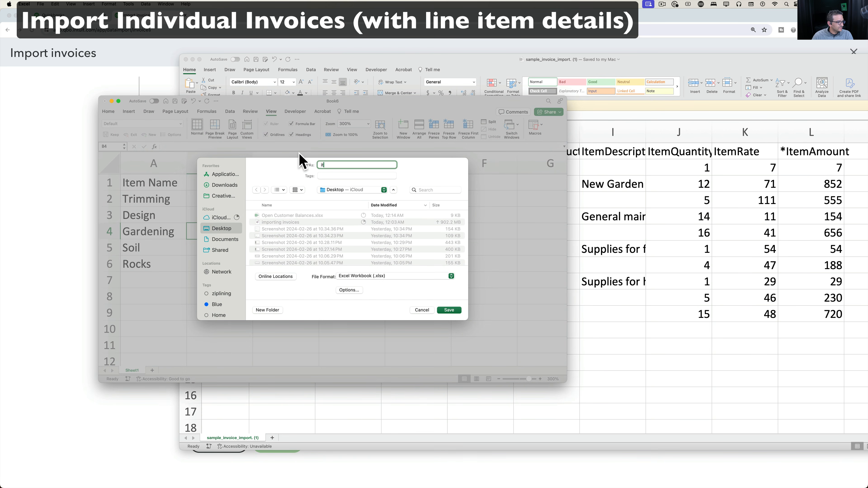
text(items)
key(Return)
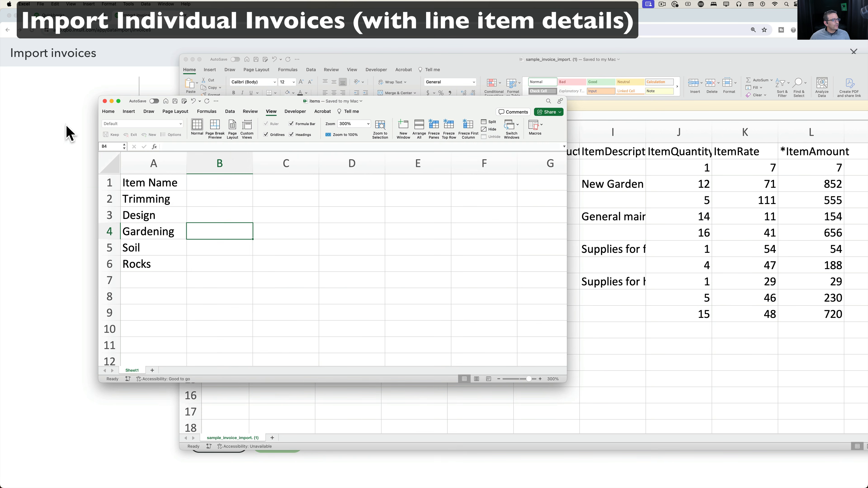
click(68, 133)
Create and save a new service item named Soil in Products and Services.
click(854, 51)
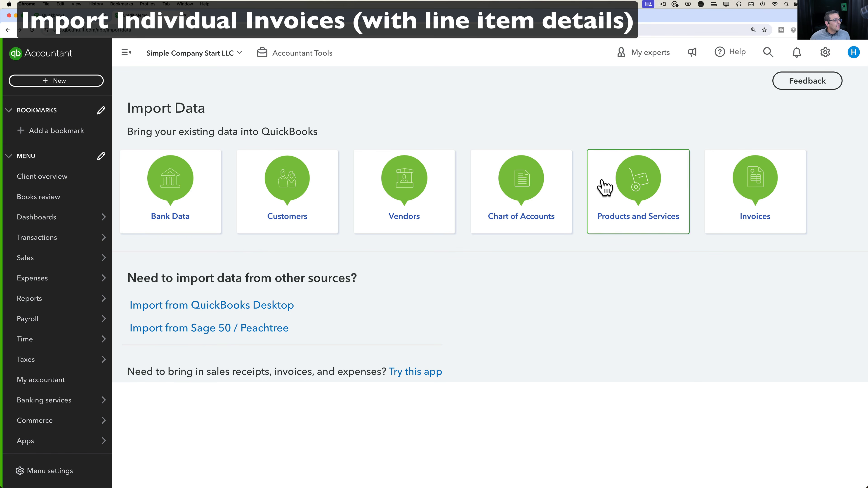
mouse_move(42, 263)
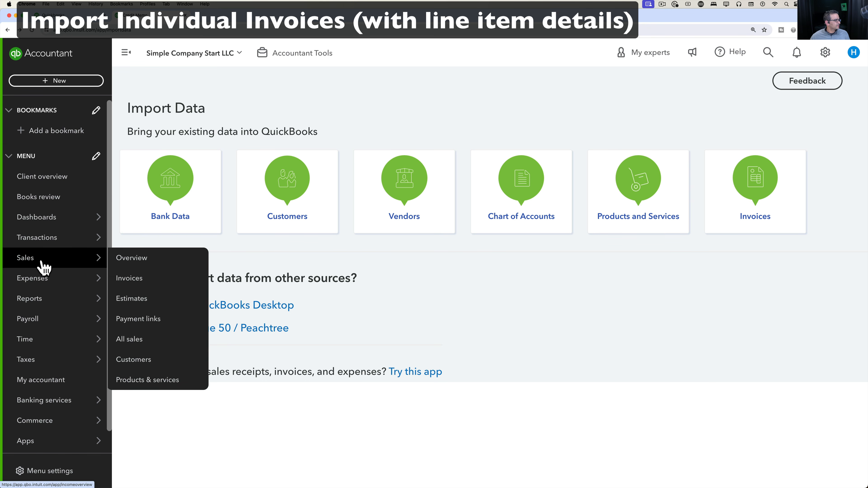
click(150, 382)
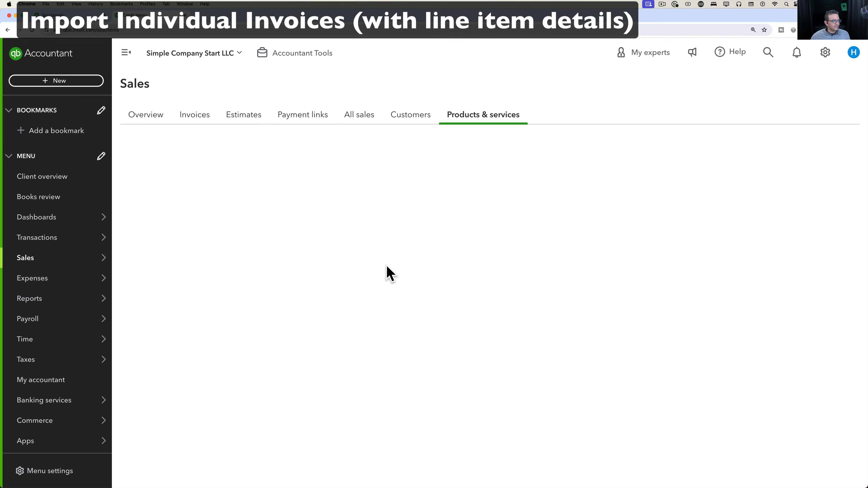
click(810, 149)
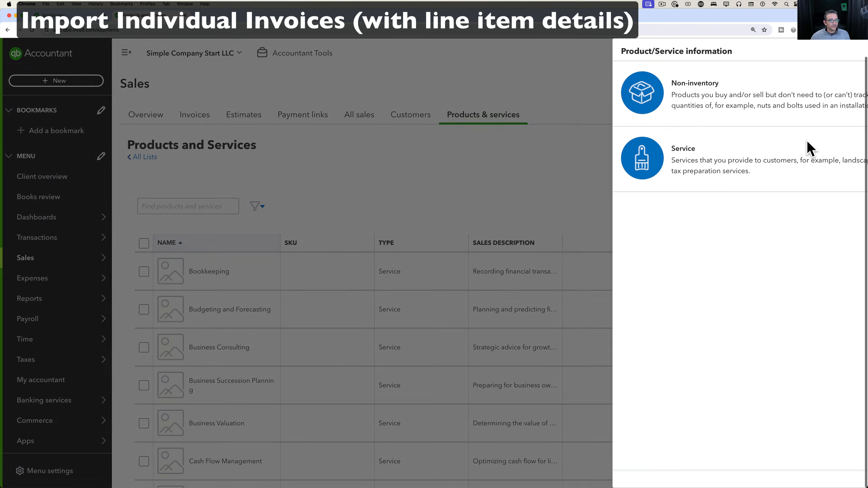
click(608, 209)
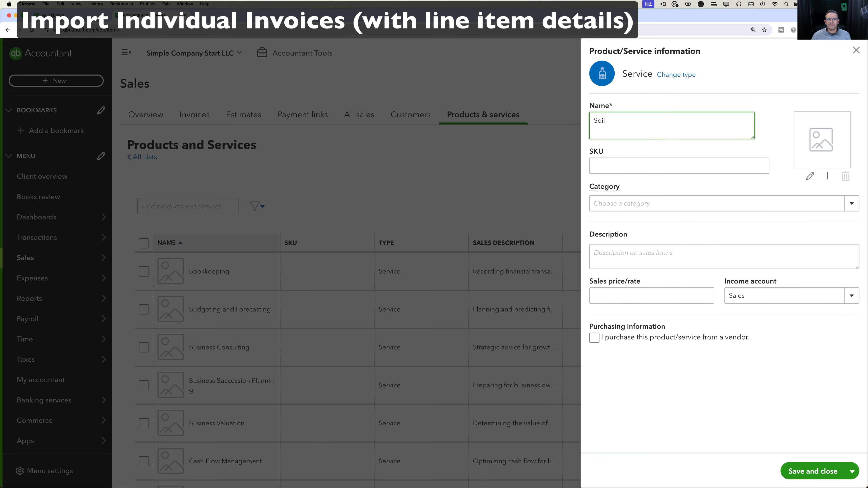
click(771, 291)
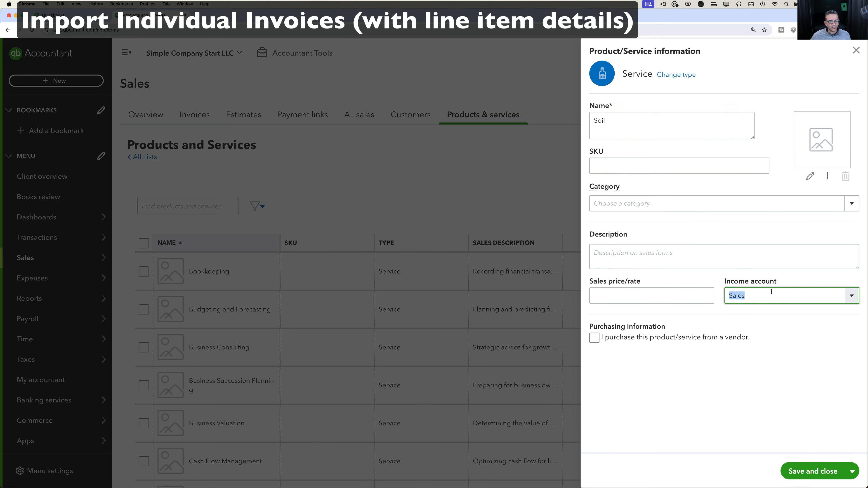
click(637, 124)
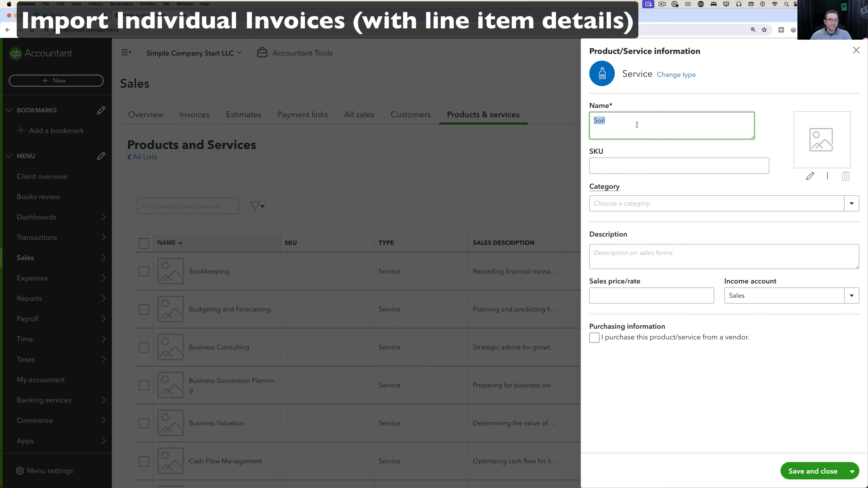
click(811, 468)
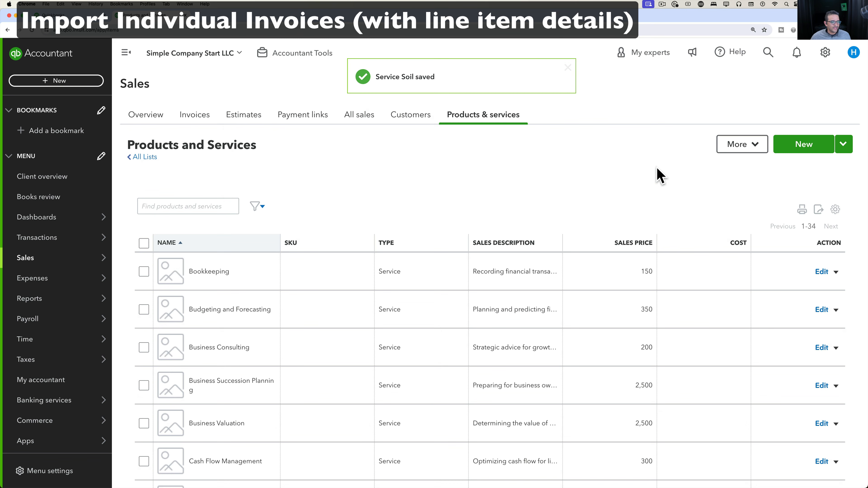
Go to the Import Data page from the company settings menu.
click(843, 145)
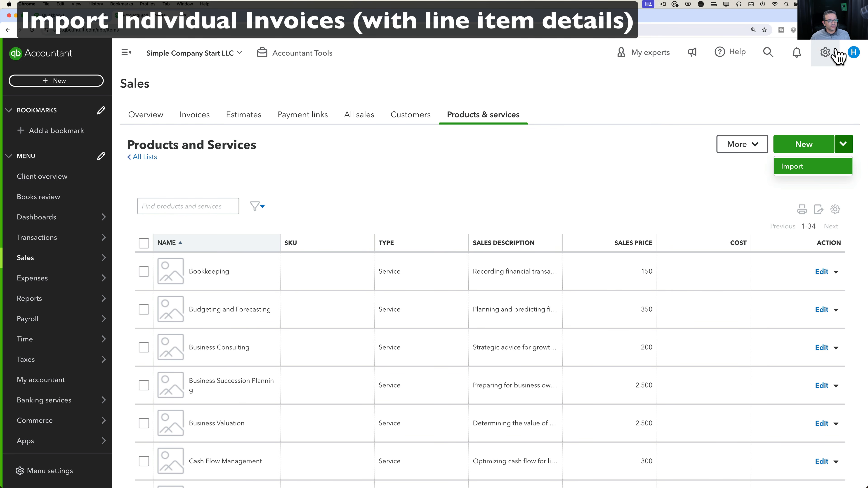
click(827, 52)
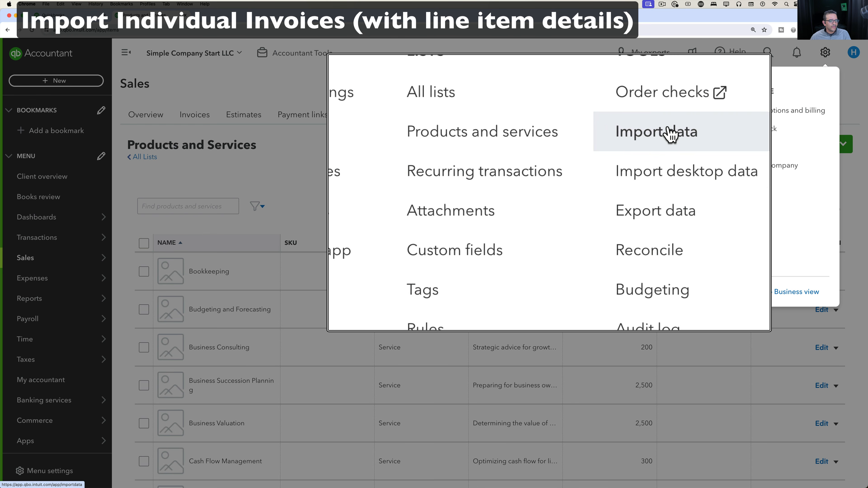
click(663, 129)
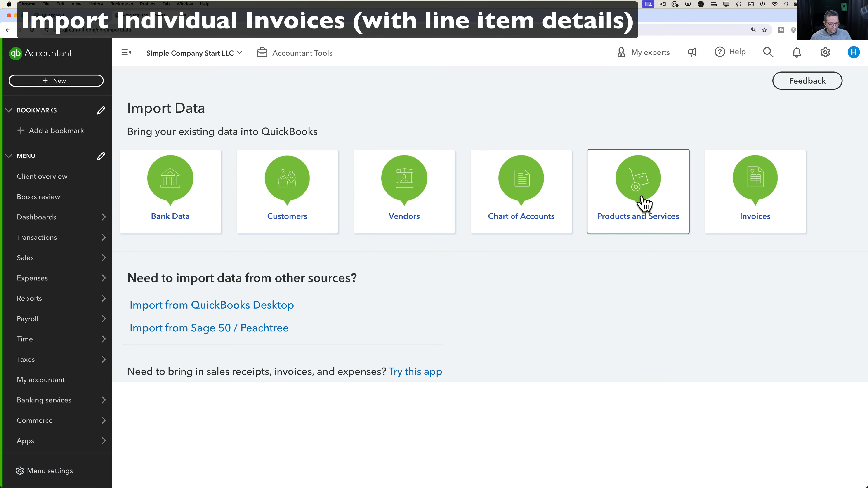
Start a products and services import using items.xlsx from the Desktop.
click(642, 192)
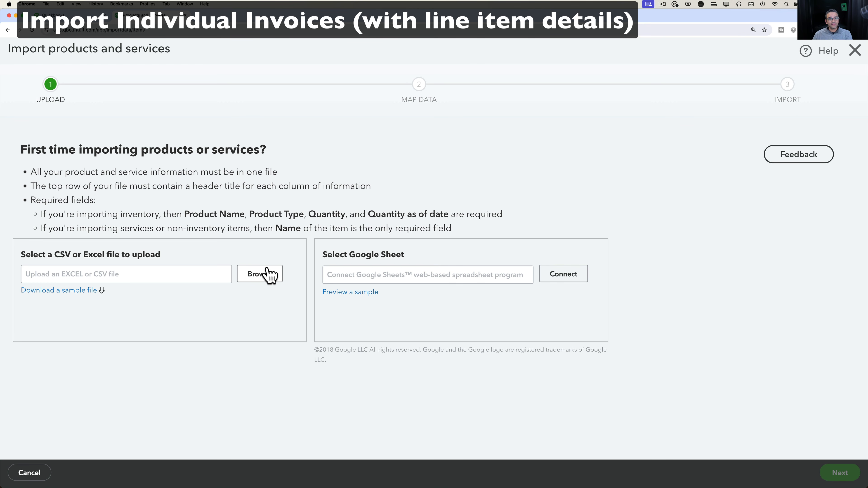
click(268, 275)
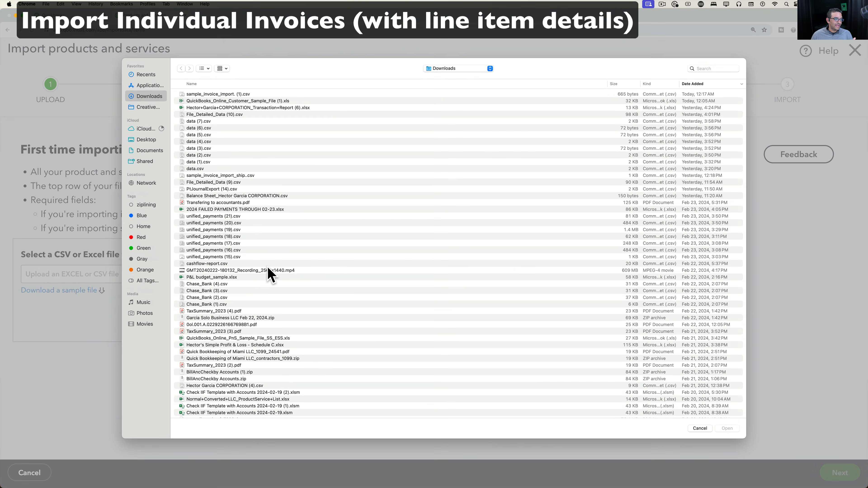
click(144, 141)
double_click(201, 94)
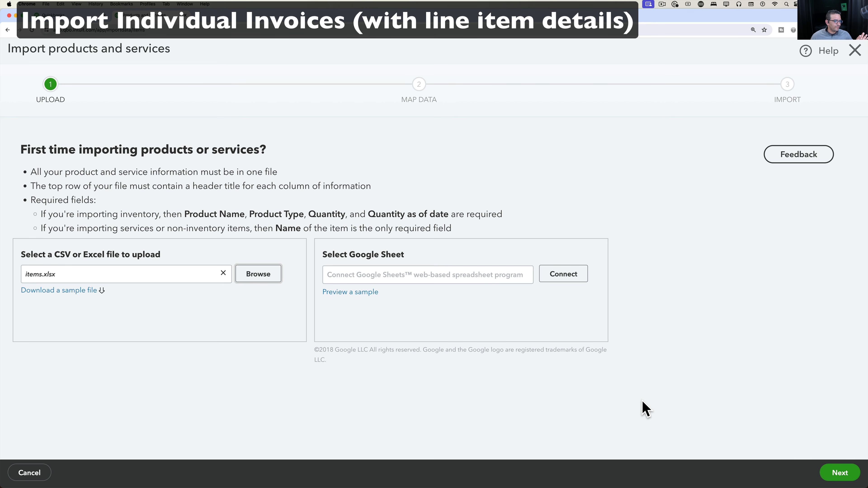
click(842, 476)
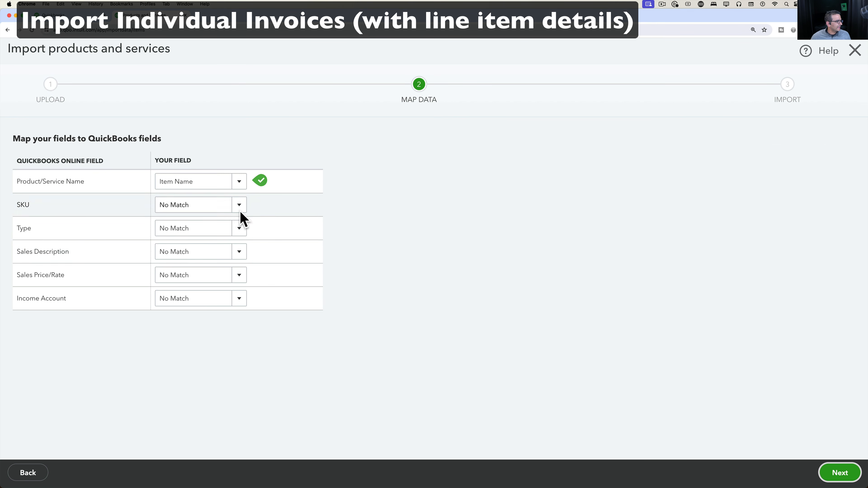
Map Item Name as the product name, leaving Type and Income Account unmapped.
click(239, 182)
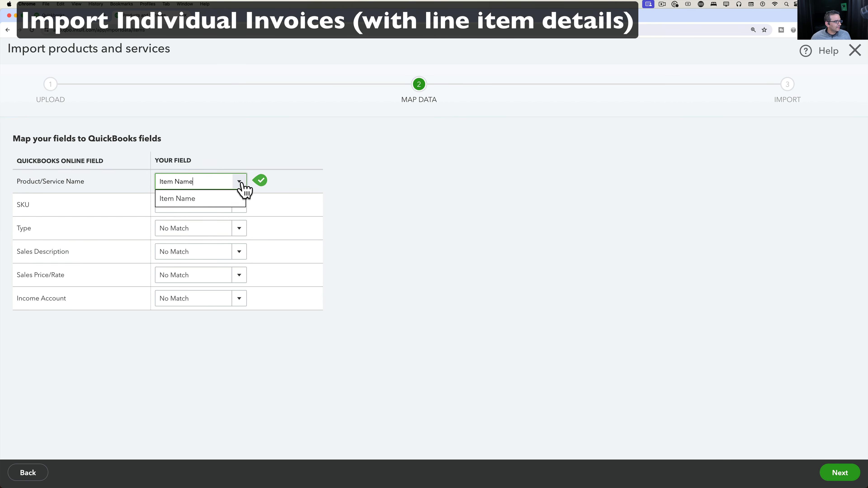
click(193, 199)
click(240, 229)
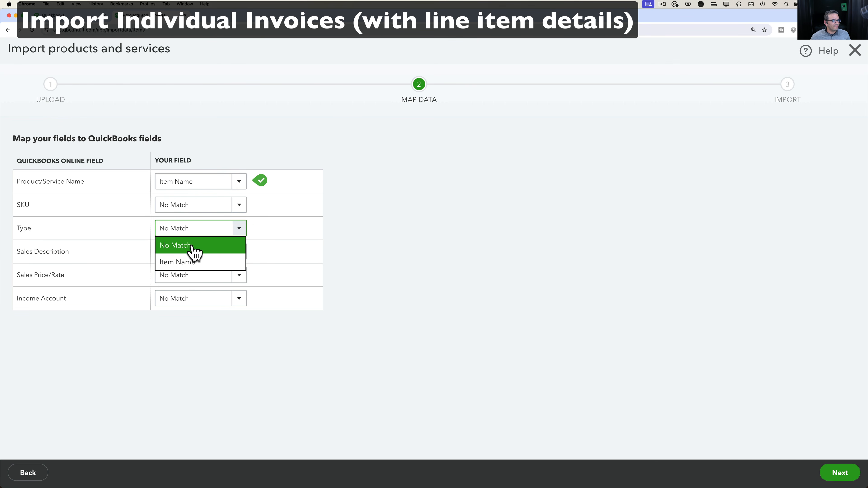
click(223, 248)
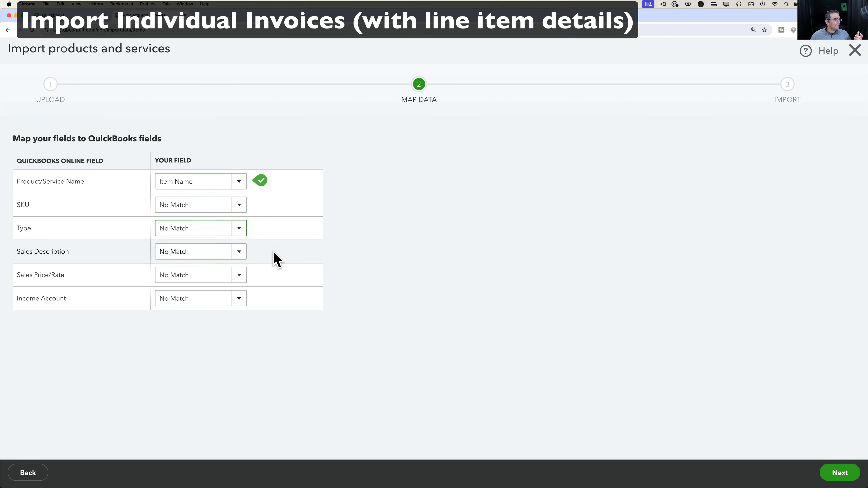
click(240, 299)
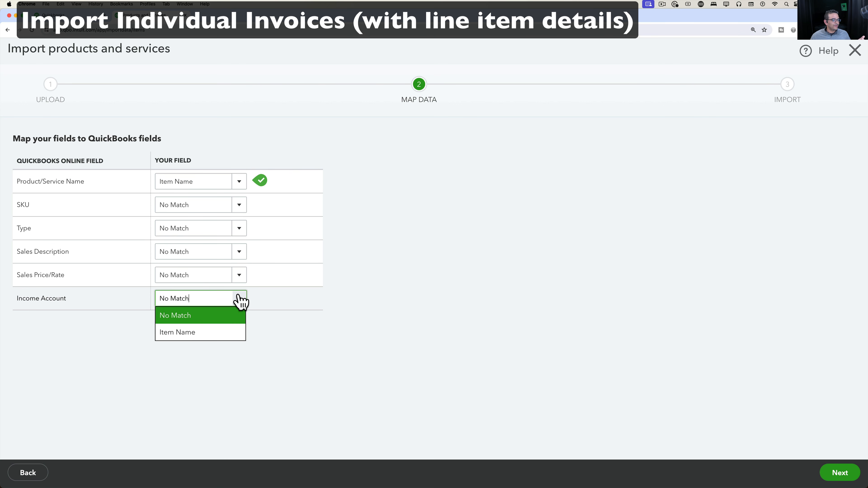
click(407, 333)
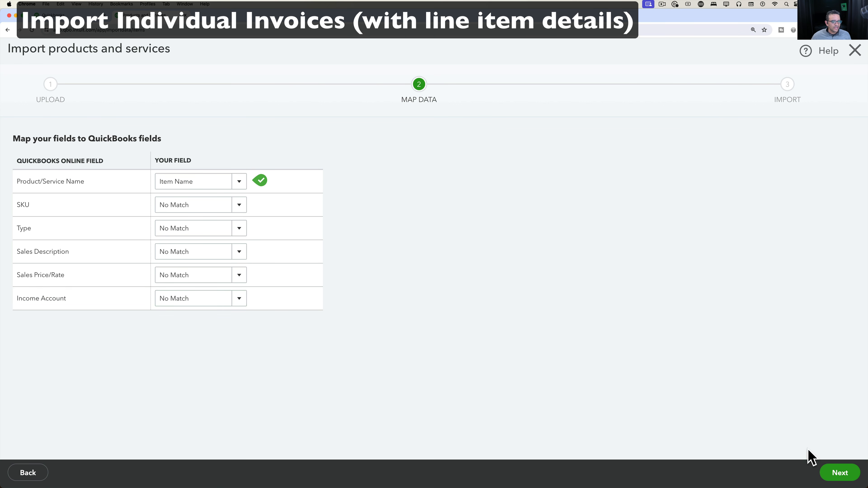
click(838, 473)
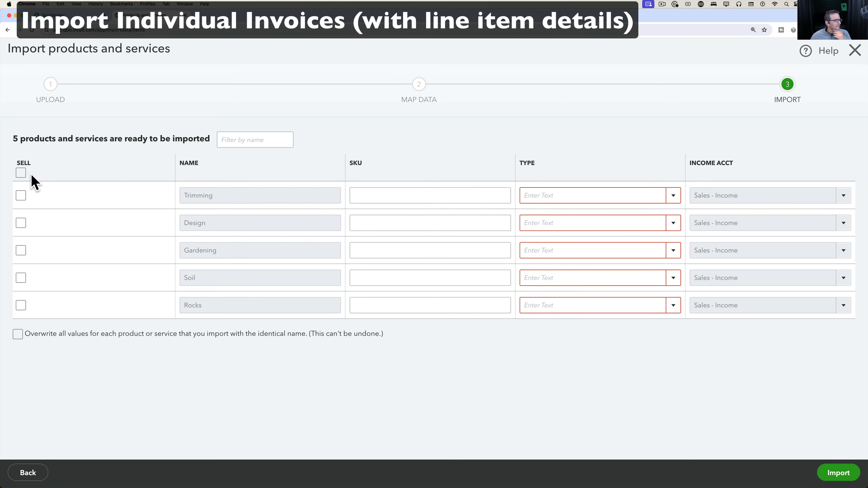
Mark all five items as sold and set Trimming, Design, Gardening, Soil, Rocks to Service.
click(21, 173)
click(674, 198)
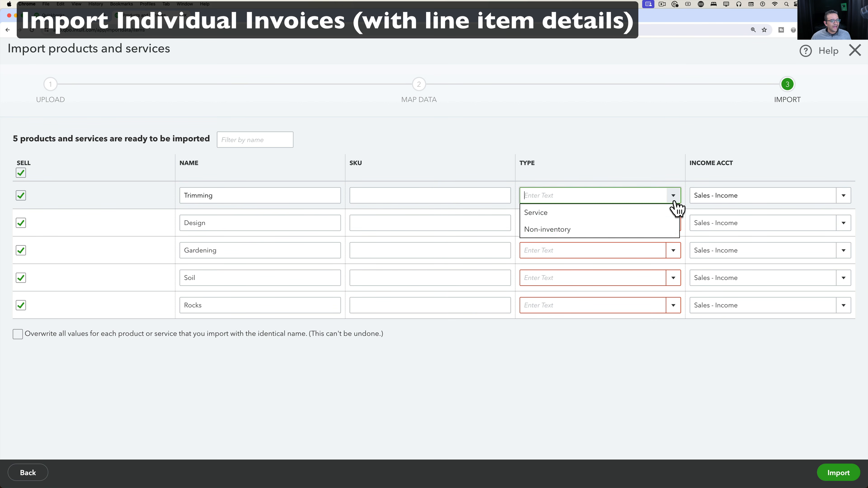
click(615, 219)
click(671, 223)
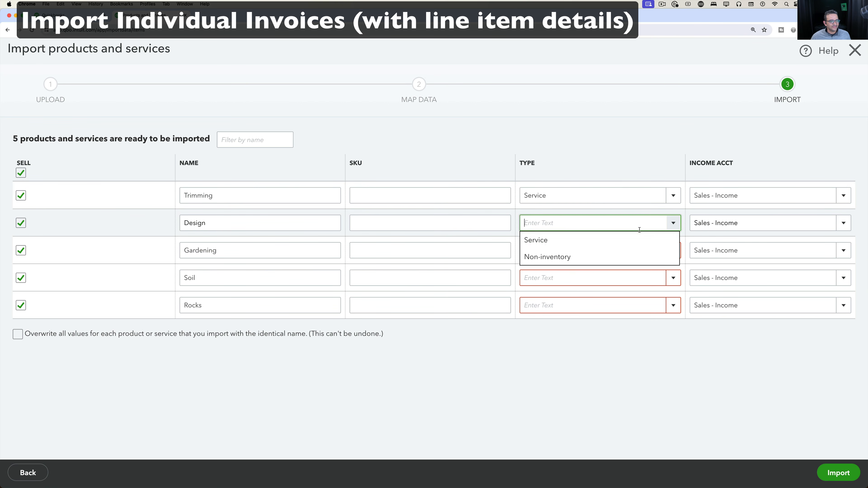
click(611, 240)
click(674, 251)
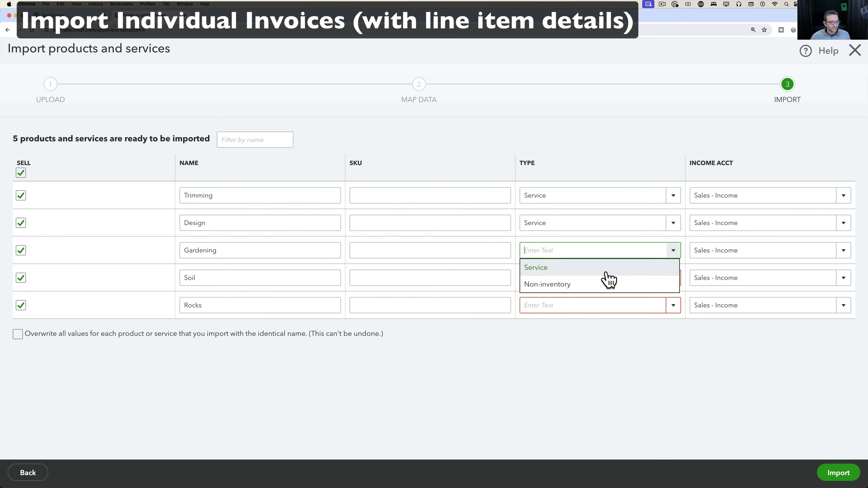
click(581, 267)
click(672, 277)
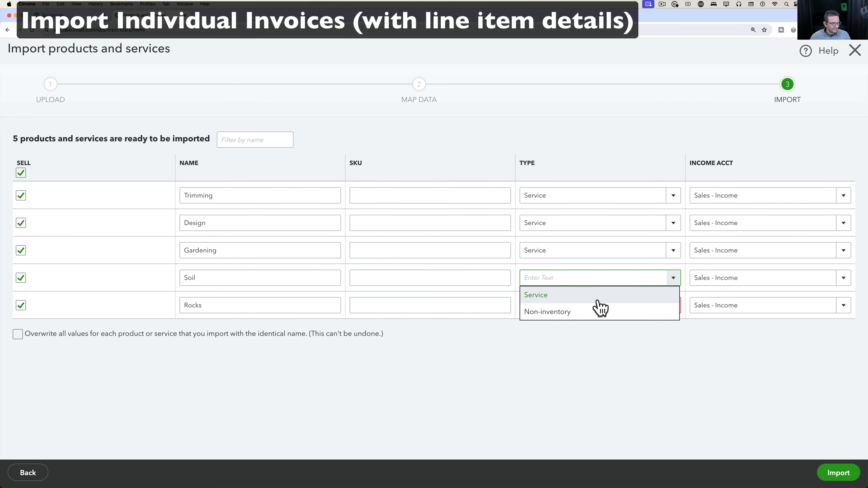
click(599, 294)
click(673, 306)
click(596, 320)
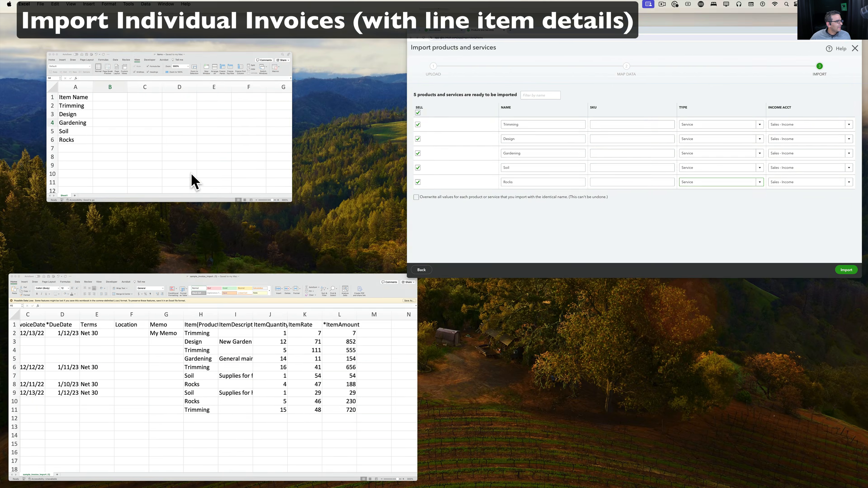
click(193, 181)
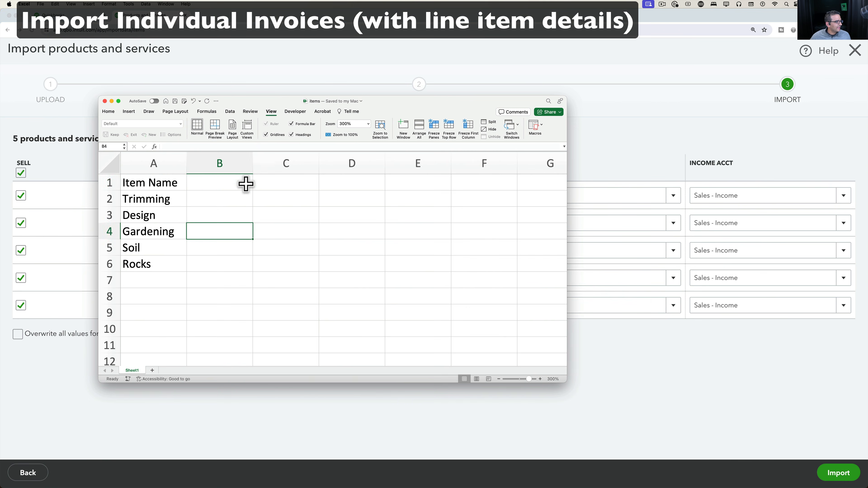
Add a Type column in B with Service filled down for all five items.
click(227, 187)
text(Typ)
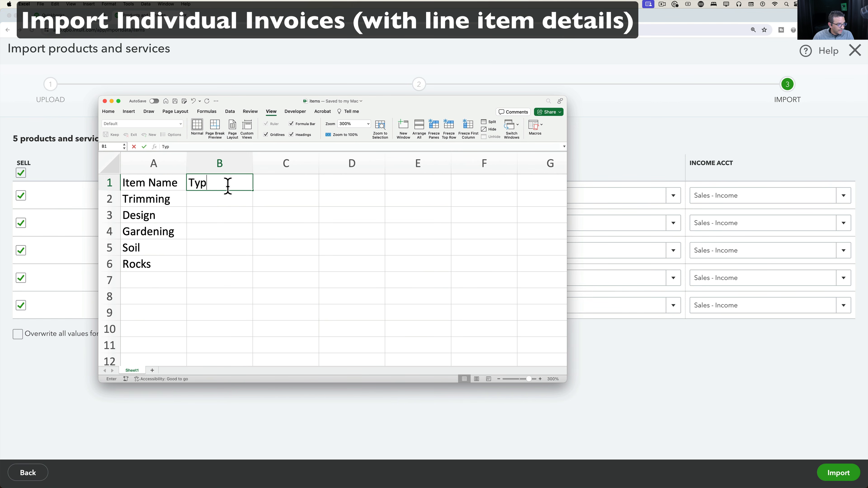
text(e)
key(Return)
text(Servic)
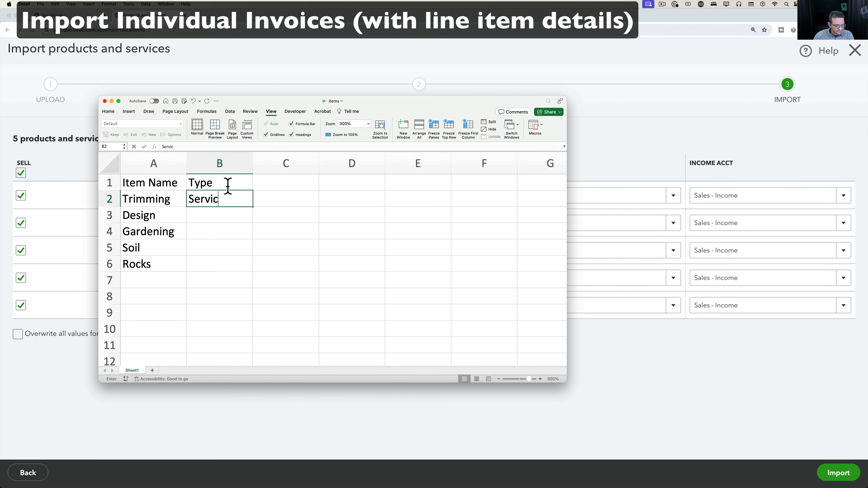
text(e)
key(Return)
click(229, 198)
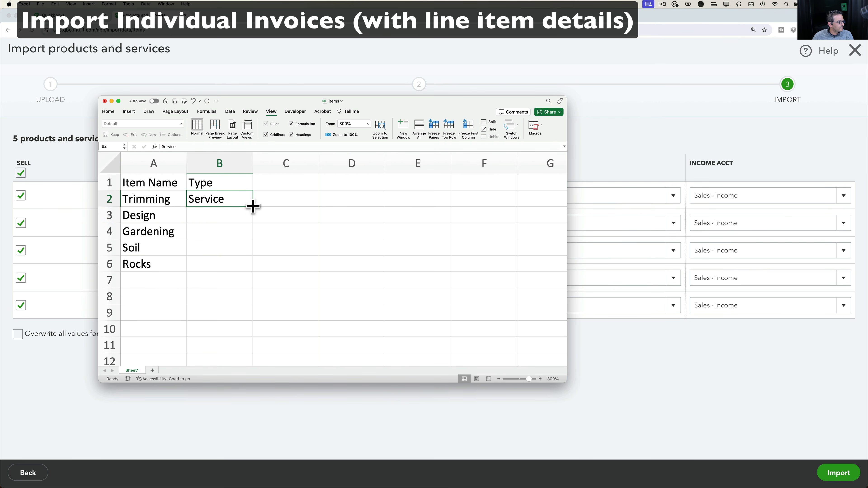
double_click(253, 207)
Add an Account column in C with Sales filled down for all five items.
click(287, 184)
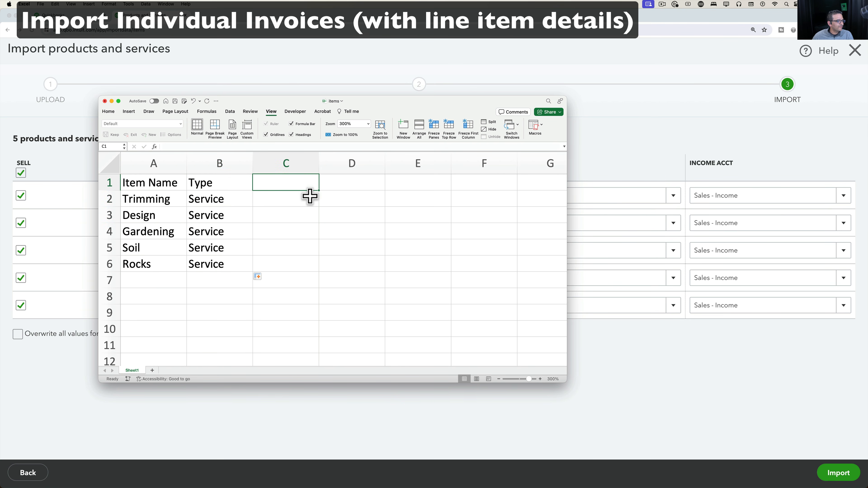
key(Return)
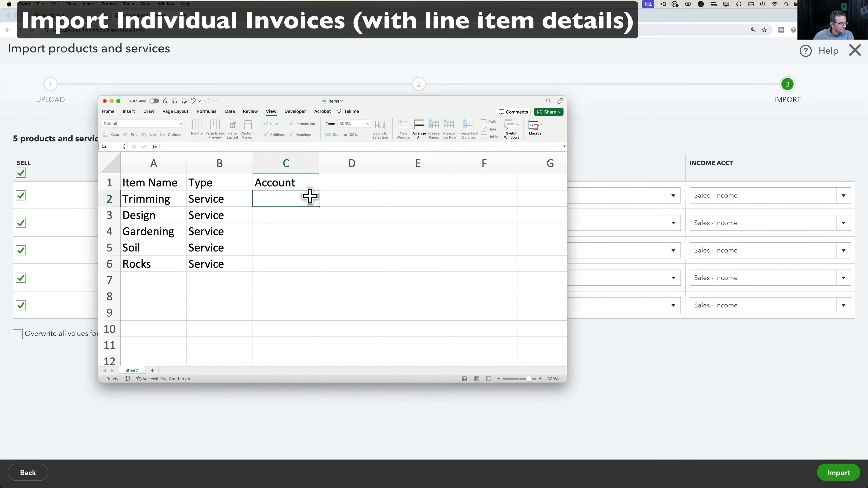
text(Sales)
key(Return)
click(310, 199)
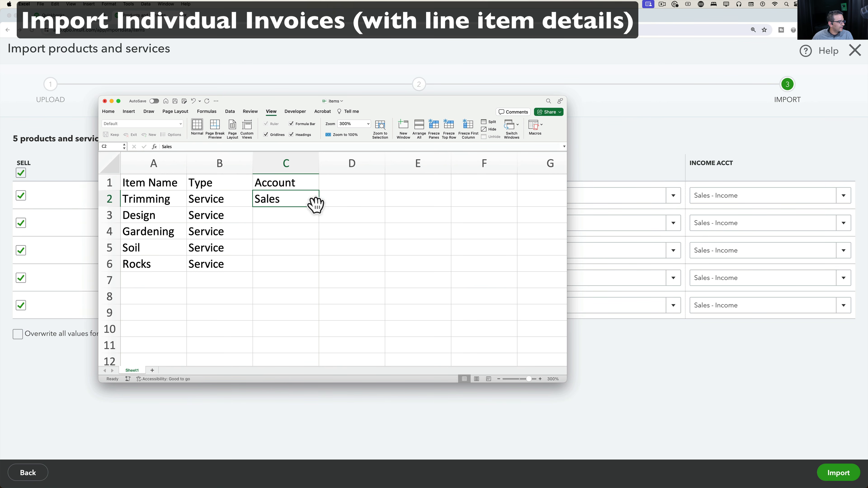
key(Return)
click(310, 204)
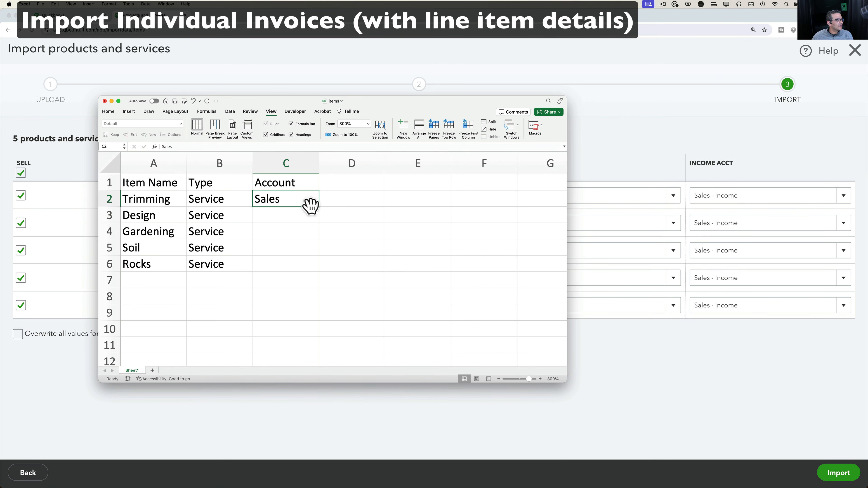
double_click(319, 206)
drag(140, 199, 297, 264)
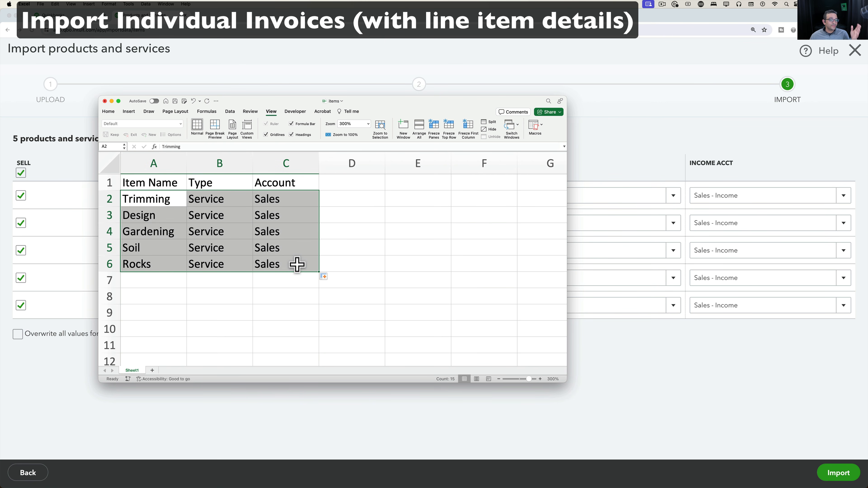
click(609, 123)
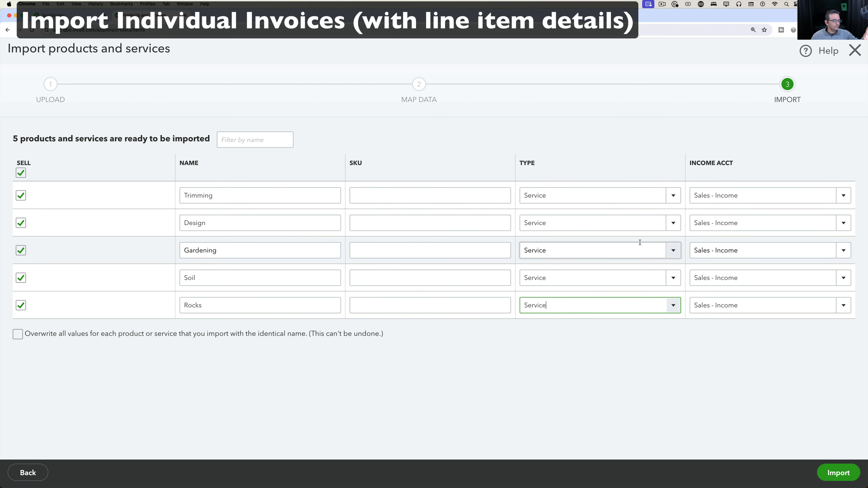
Import the five products with Design kept as Service, then leave the wizard without saving.
click(674, 224)
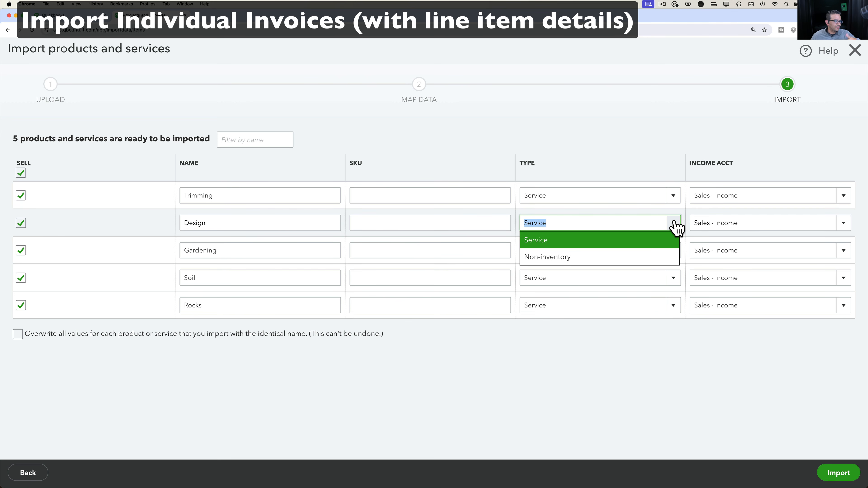
click(675, 225)
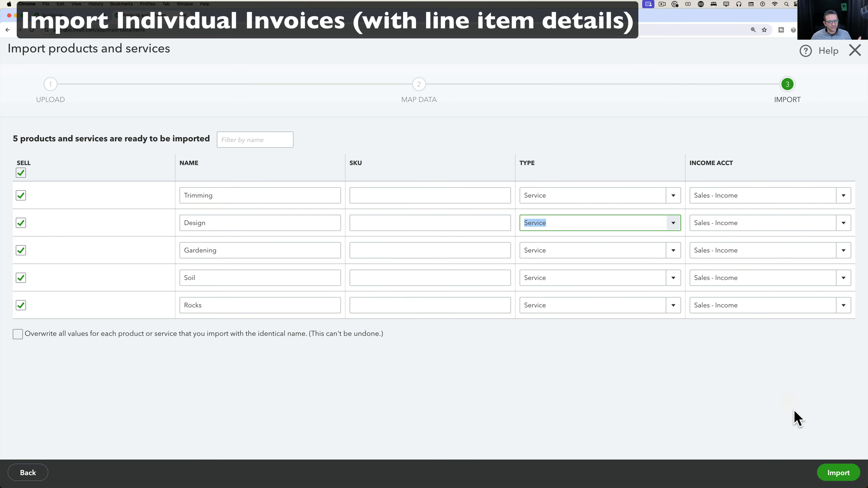
click(838, 473)
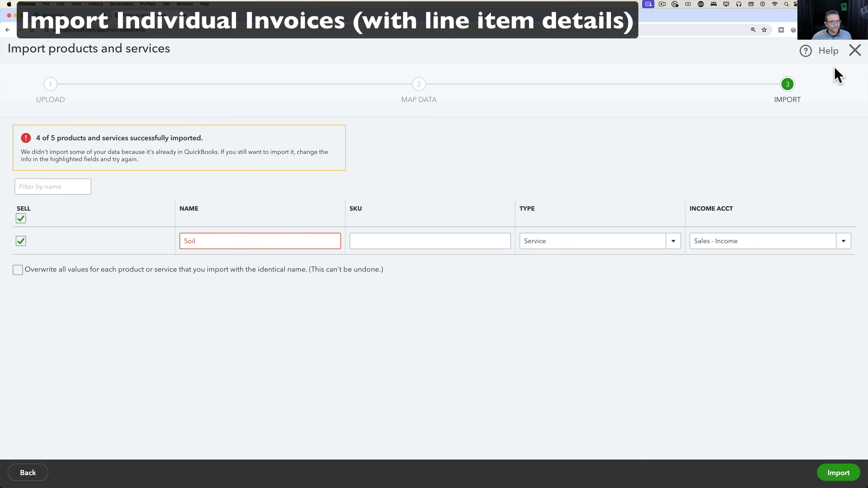
click(853, 52)
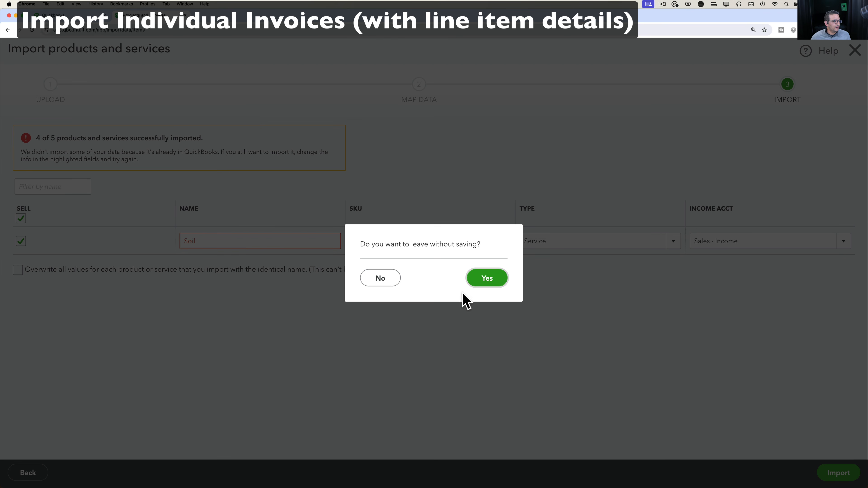
click(490, 281)
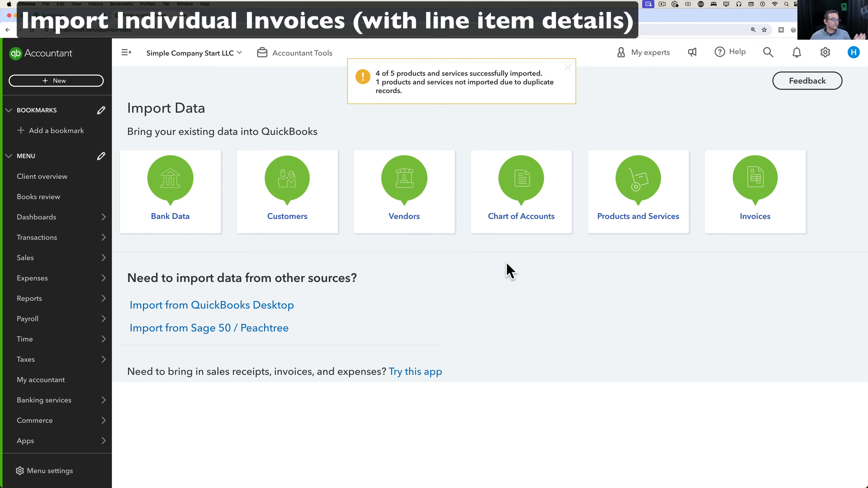
Upload sample_invoice_import (1).csv from Downloads and continue past Map Fields to the customer errors.
click(749, 183)
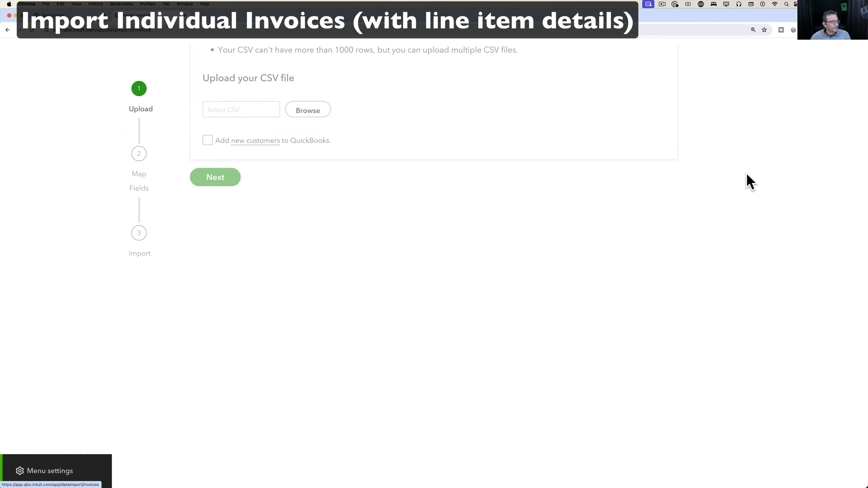
click(308, 305)
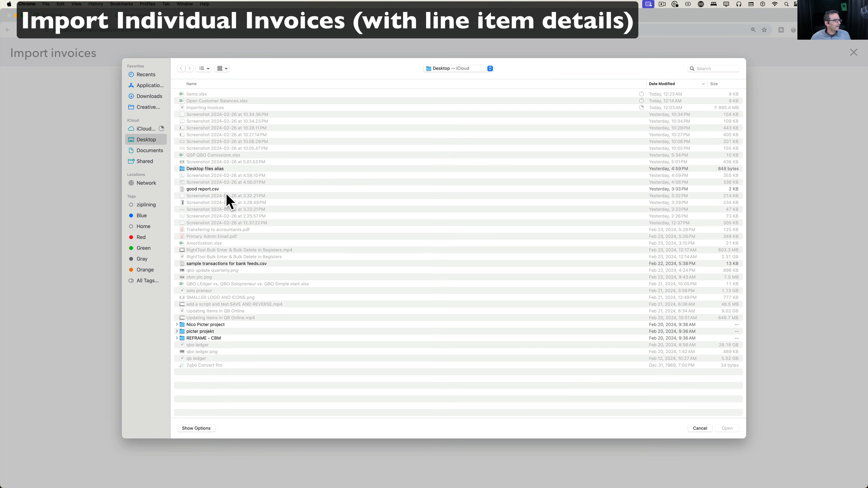
click(149, 97)
double_click(215, 95)
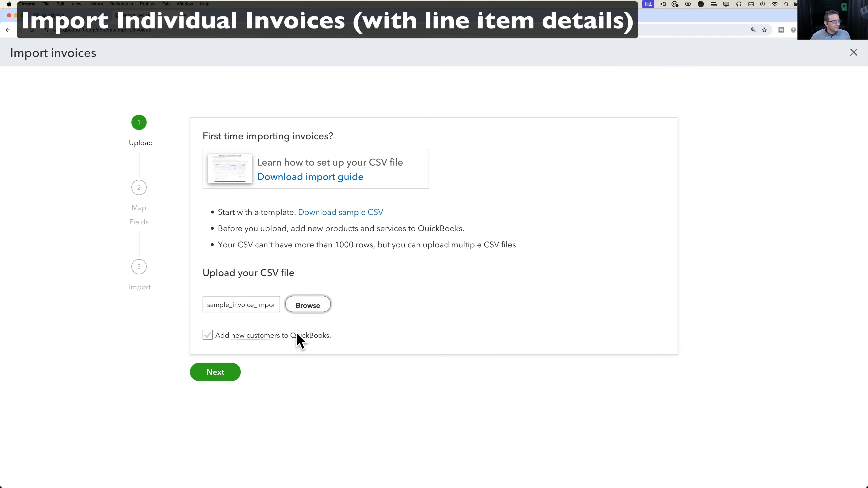
click(217, 373)
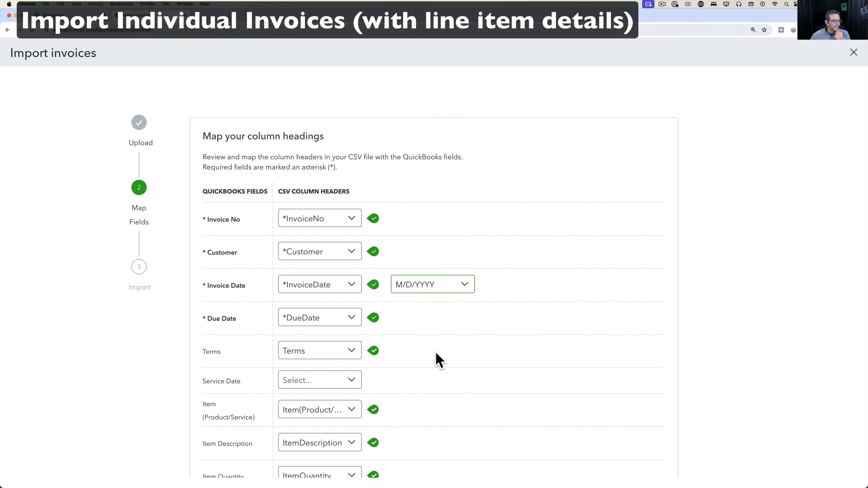
scroll(434, 342, down, 5)
click(293, 453)
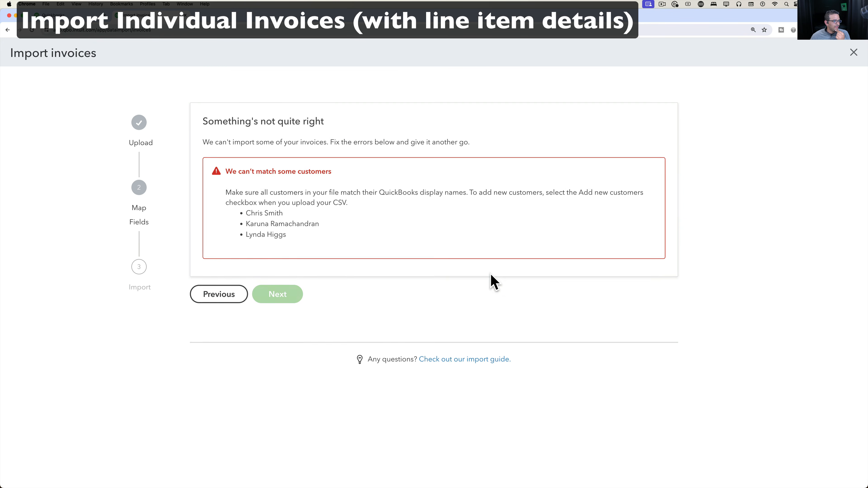
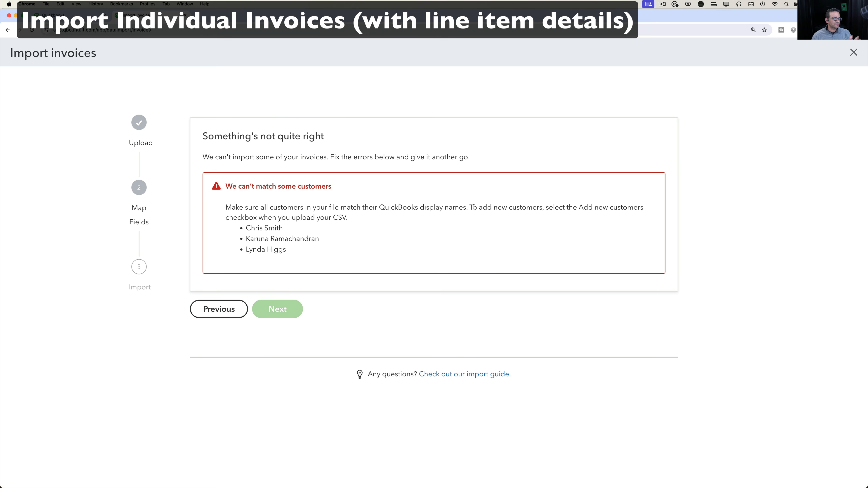
Close the failed import and start a new invoice import from sample_invoice_import (1).csv.
click(853, 52)
click(742, 205)
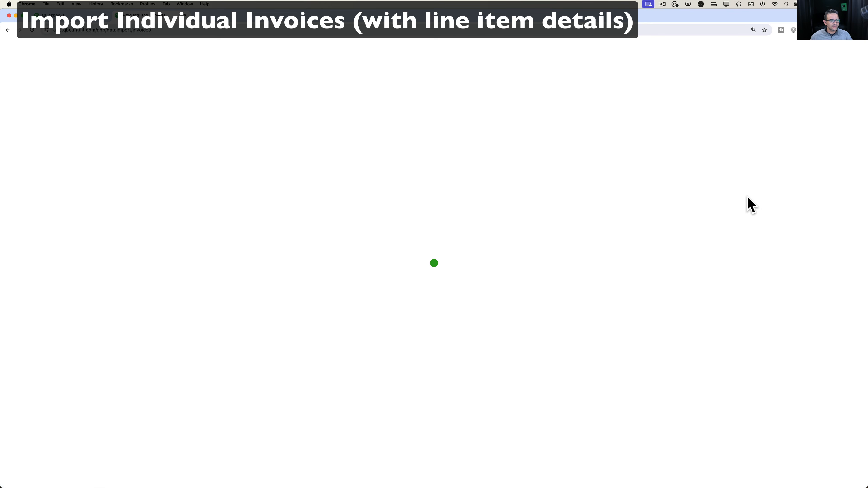
click(321, 304)
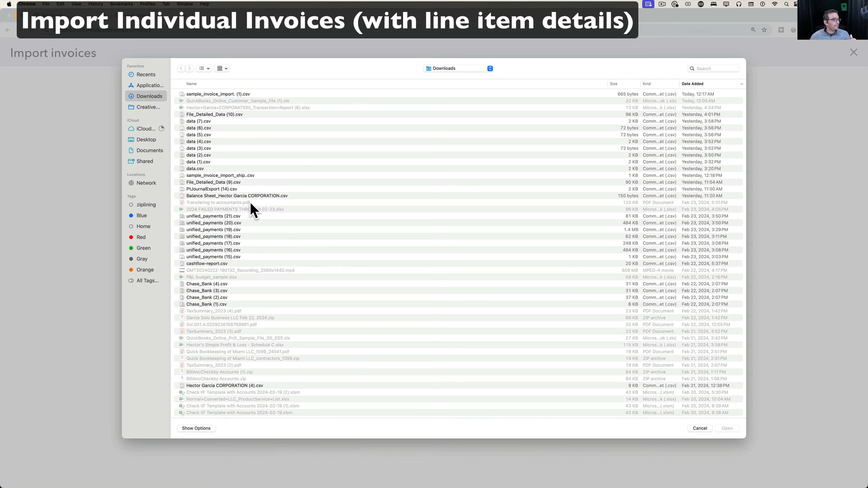
double_click(238, 94)
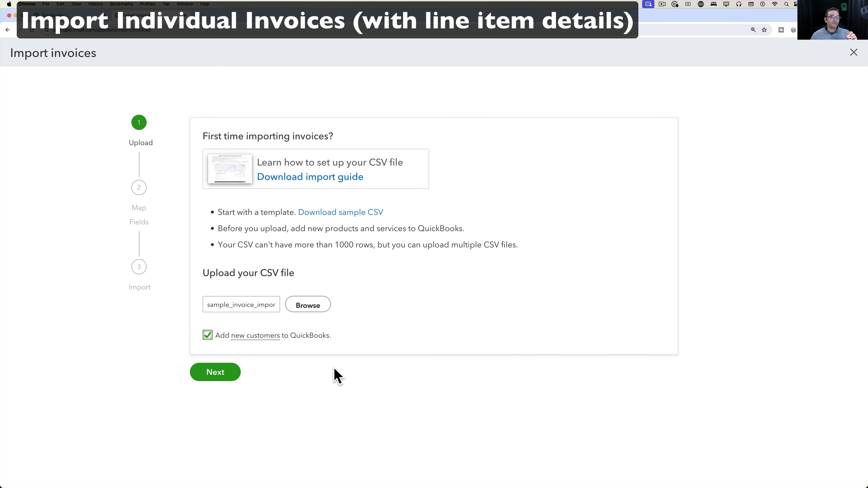
Continue past field mapping and complete the import, bringing in 1 of 4 invoices.
click(209, 375)
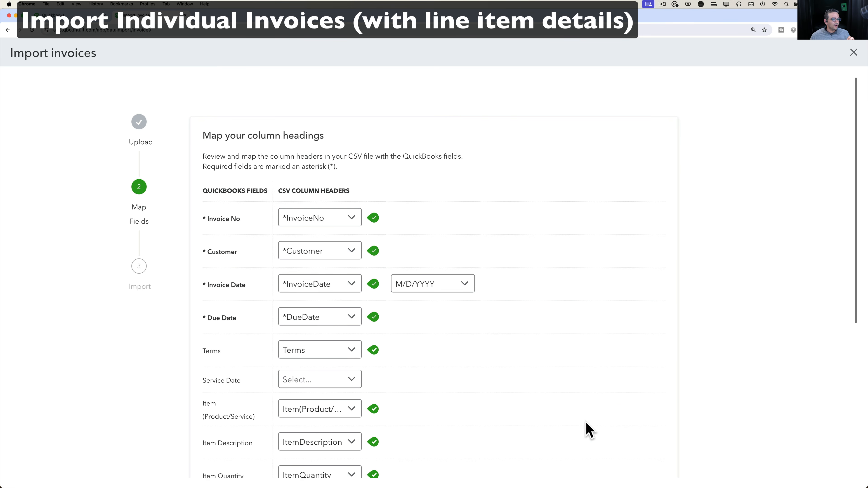
scroll(588, 431, down, 5)
click(270, 432)
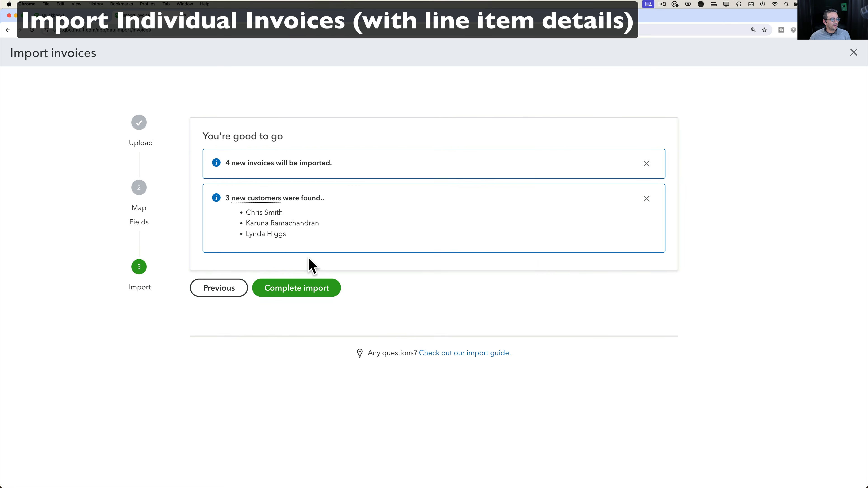
click(303, 292)
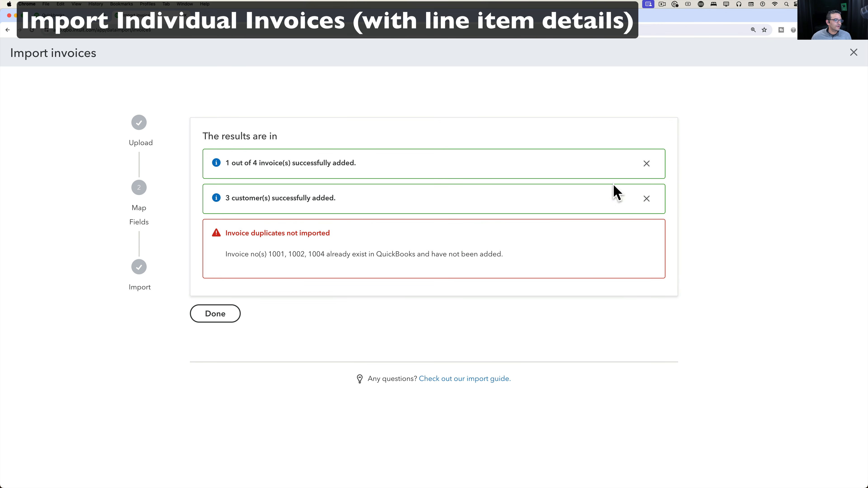
click(856, 54)
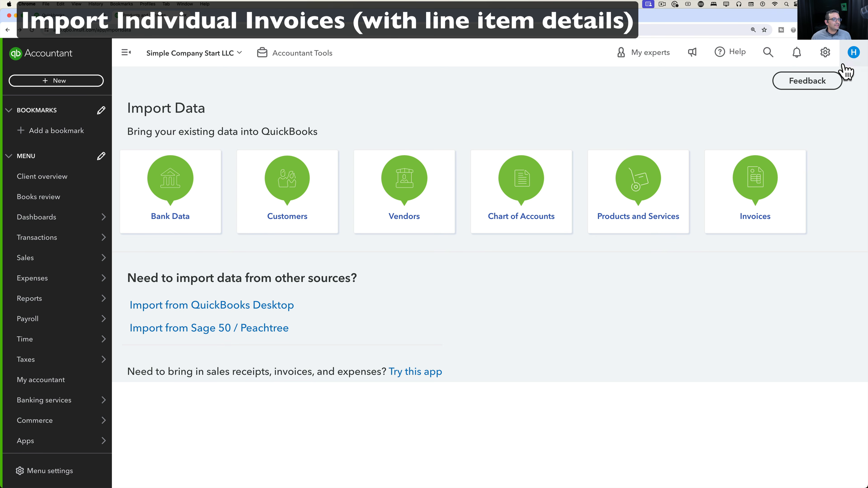
Switch off Custom transaction numbers in Sales form content, save, and restart the invoice import.
click(825, 53)
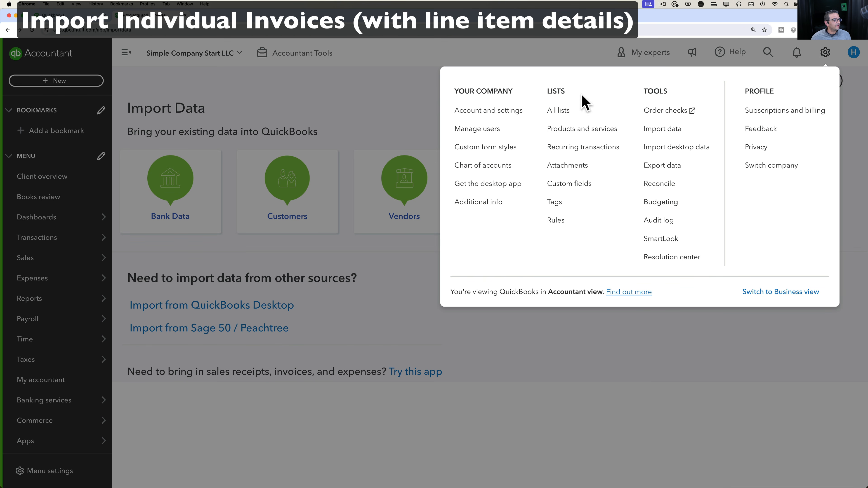
click(467, 111)
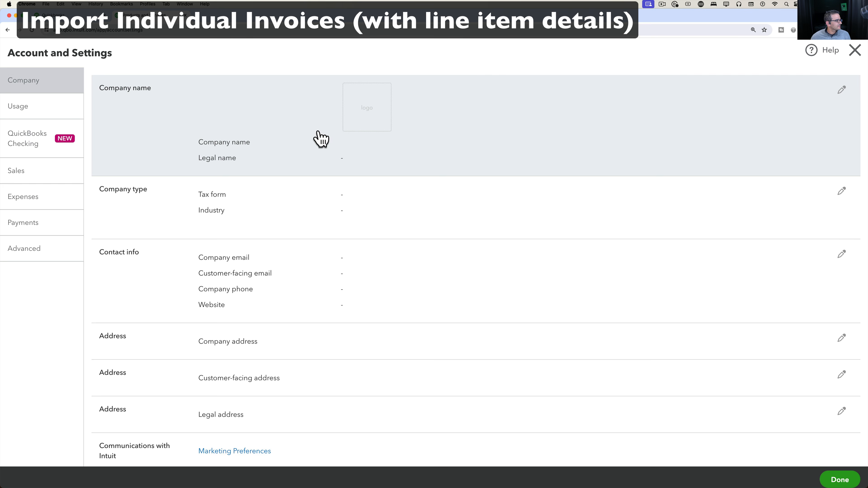
click(28, 180)
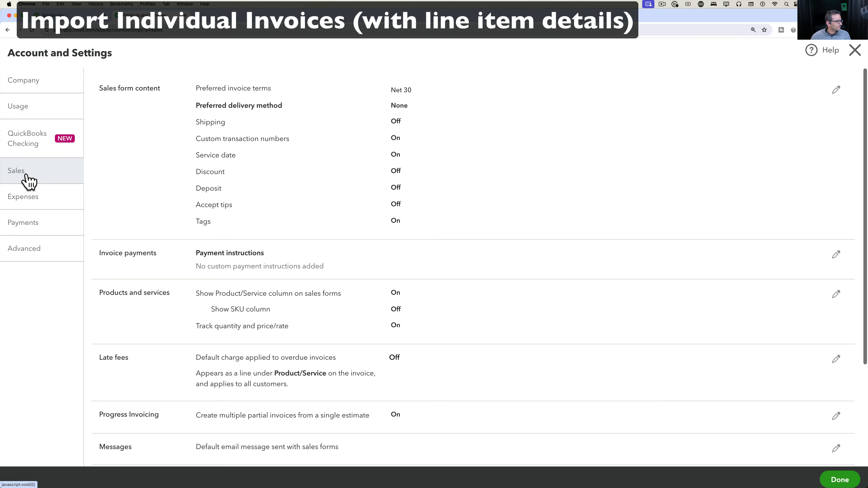
click(247, 152)
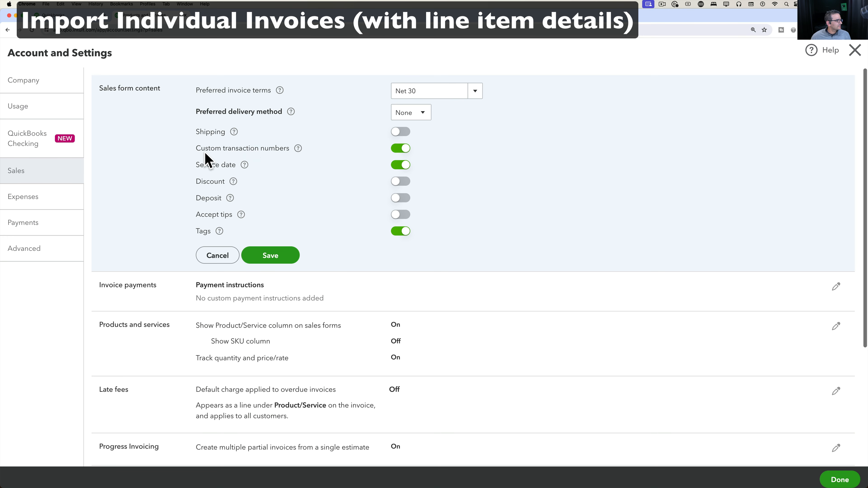
click(405, 149)
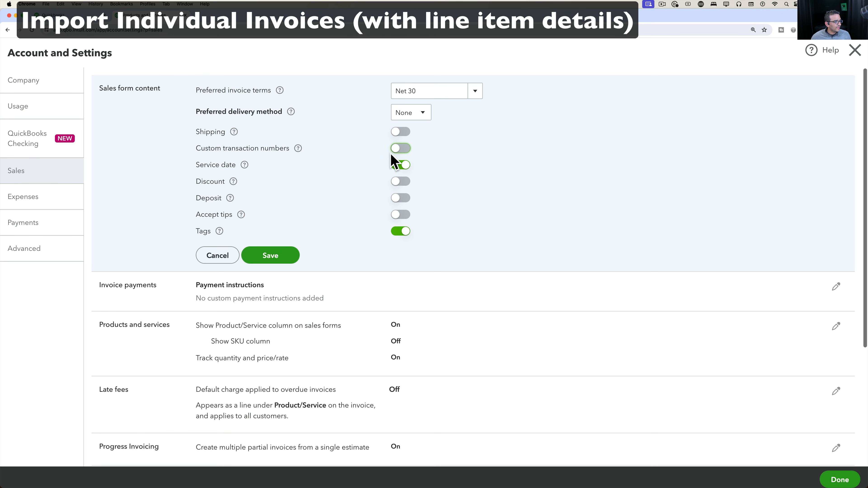
click(270, 256)
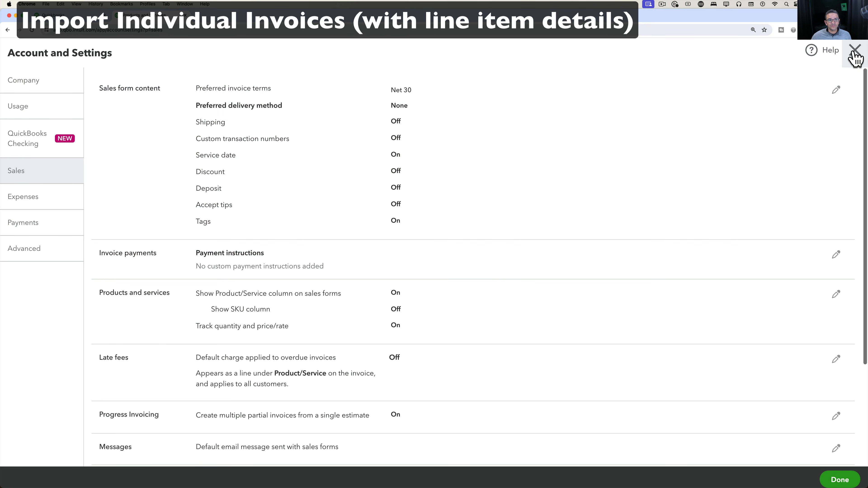
click(855, 56)
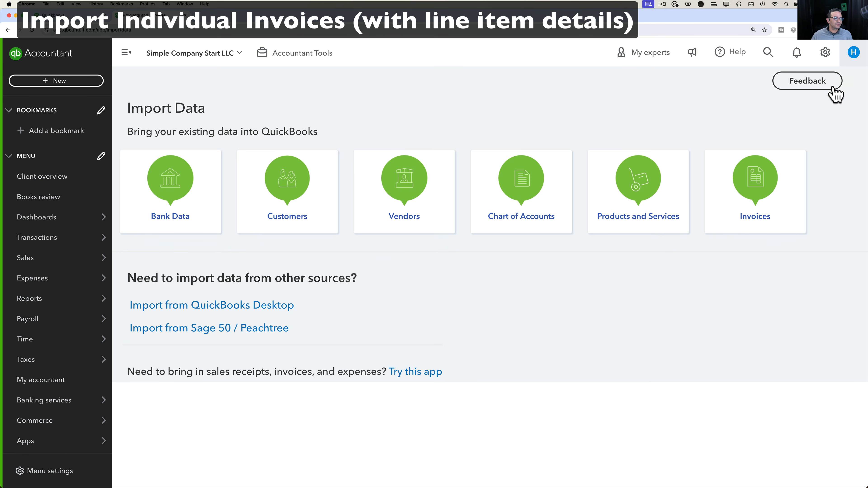
click(752, 185)
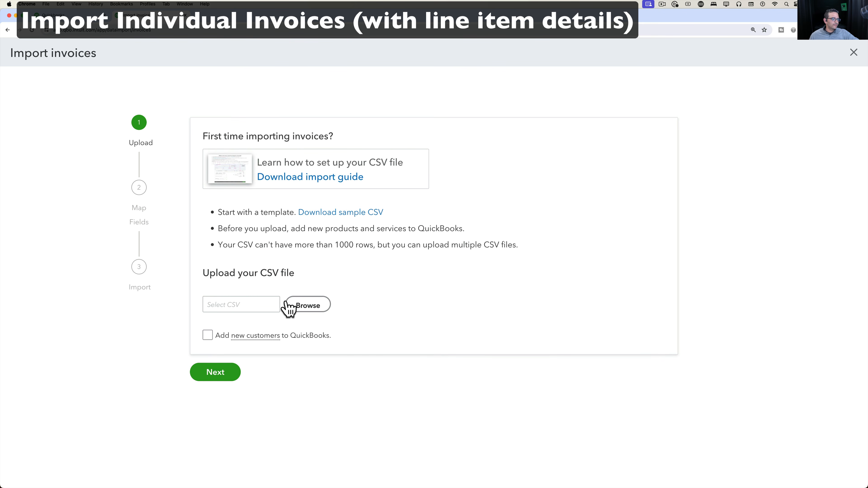
Re-import sample_invoice_import (1).csv with new customers allowed, adding all 4 of 4 invoices.
click(308, 311)
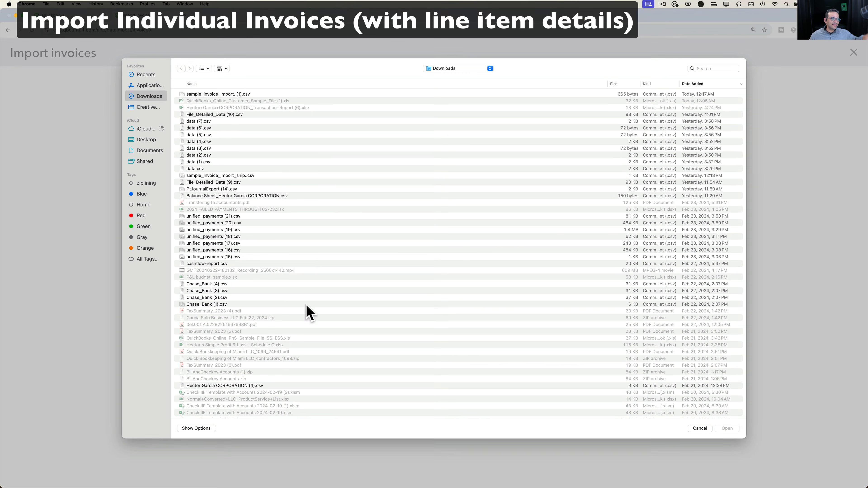
double_click(229, 95)
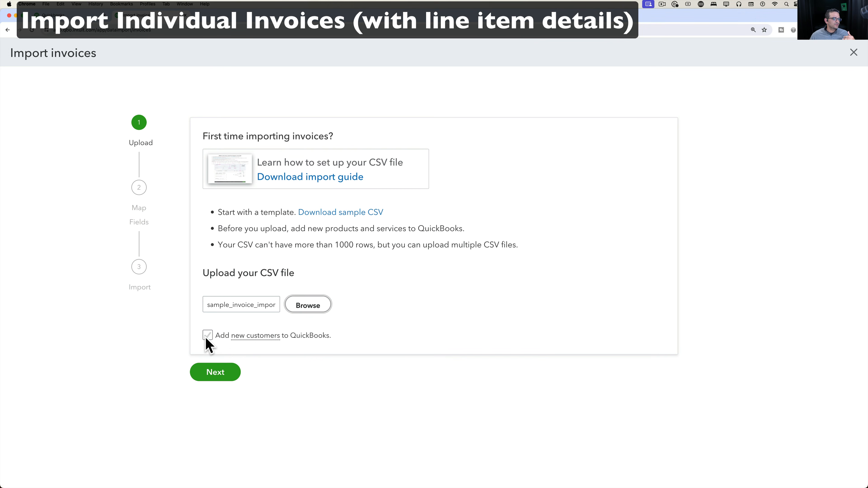
click(207, 335)
click(223, 371)
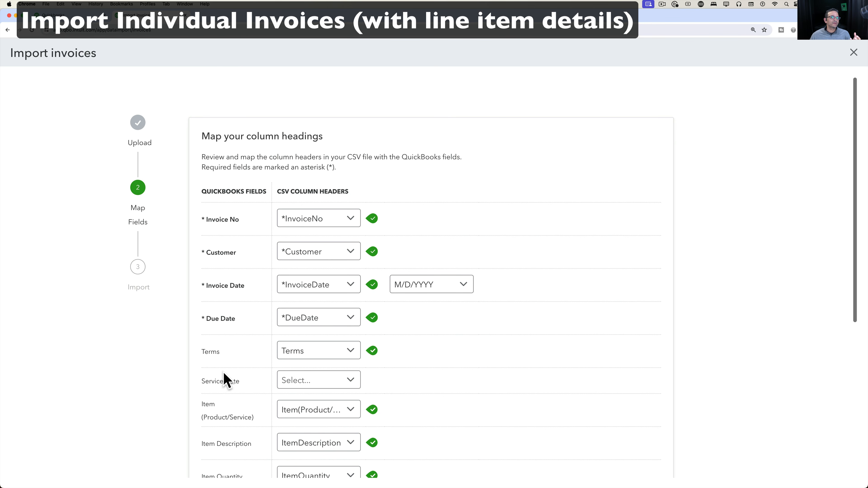
scroll(339, 362, down, 10)
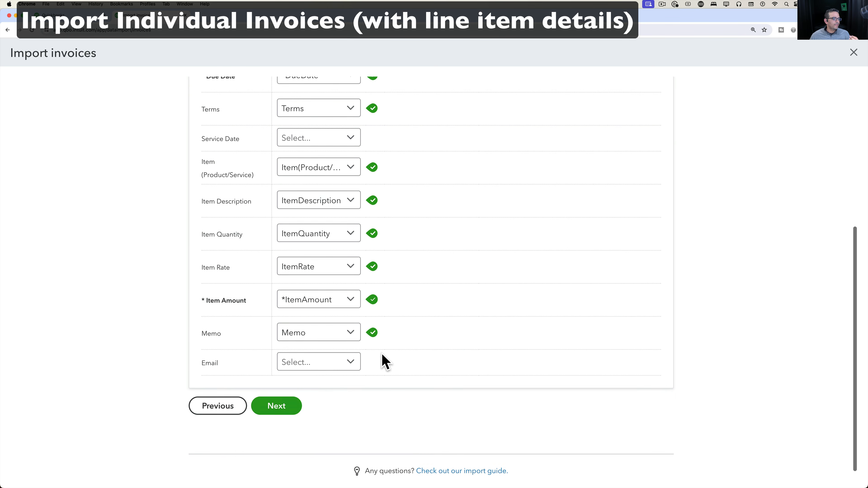
click(300, 398)
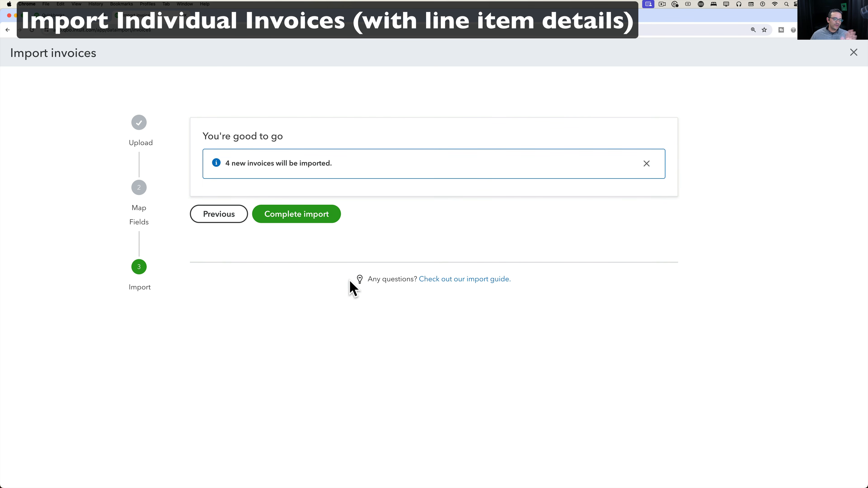
click(304, 220)
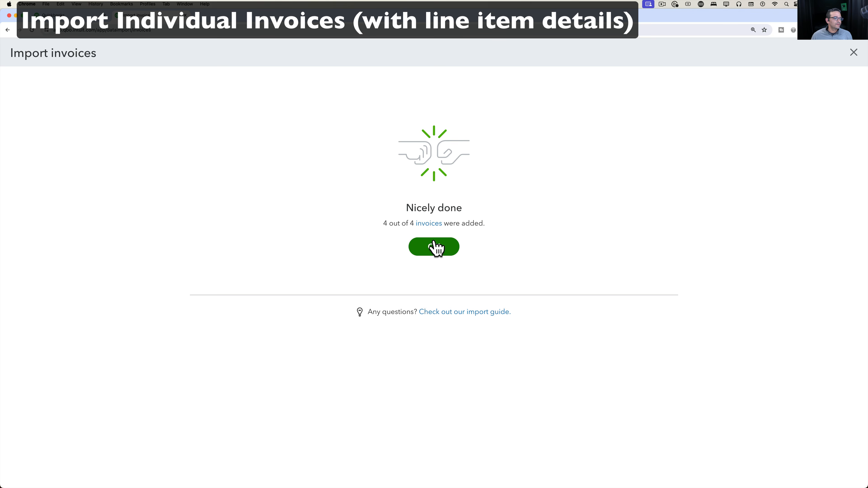
click(436, 248)
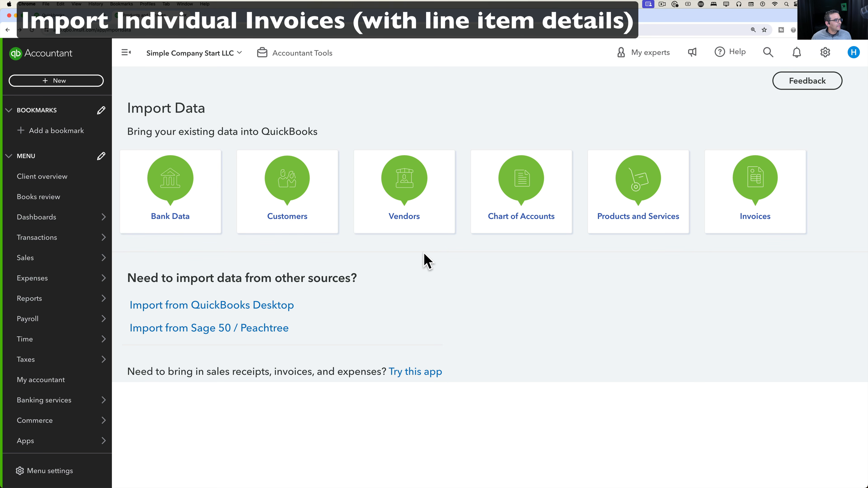
key(ctrl+Up)
click(205, 356)
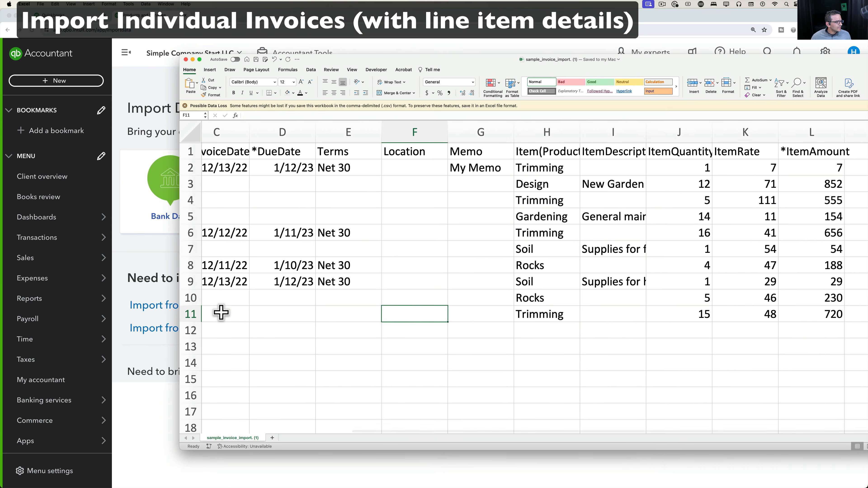
scroll(222, 311, left, 4)
scroll(341, 185, right, 1)
click(314, 170)
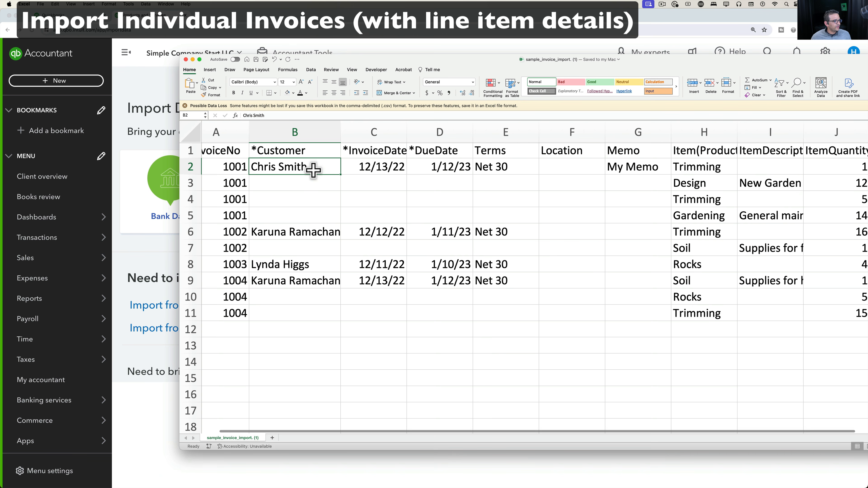
drag(314, 170, 307, 249)
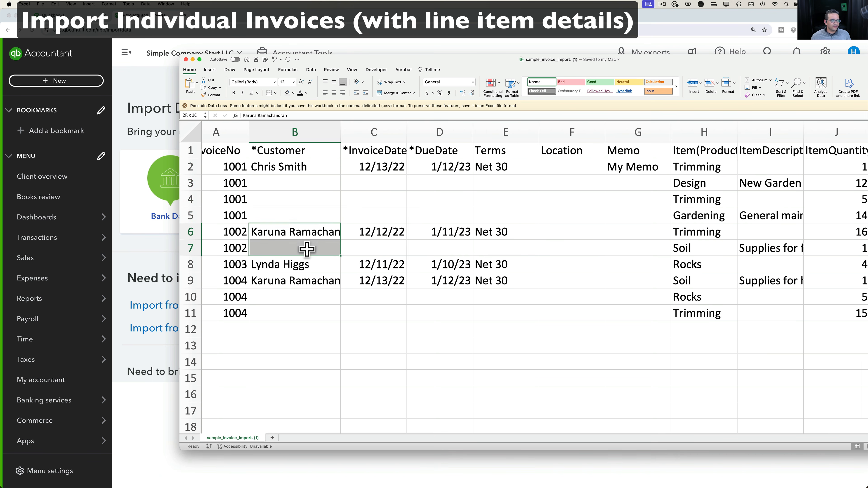
drag(302, 279, 304, 305)
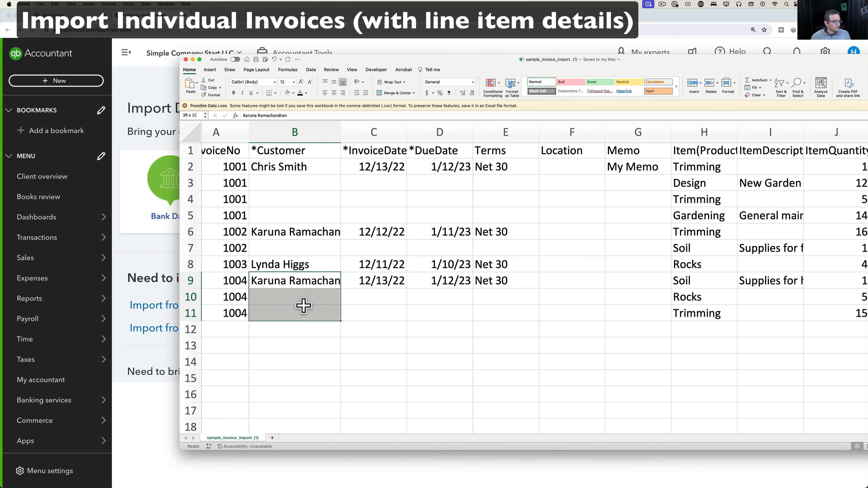
click(293, 231)
click(291, 266)
drag(294, 284, 294, 310)
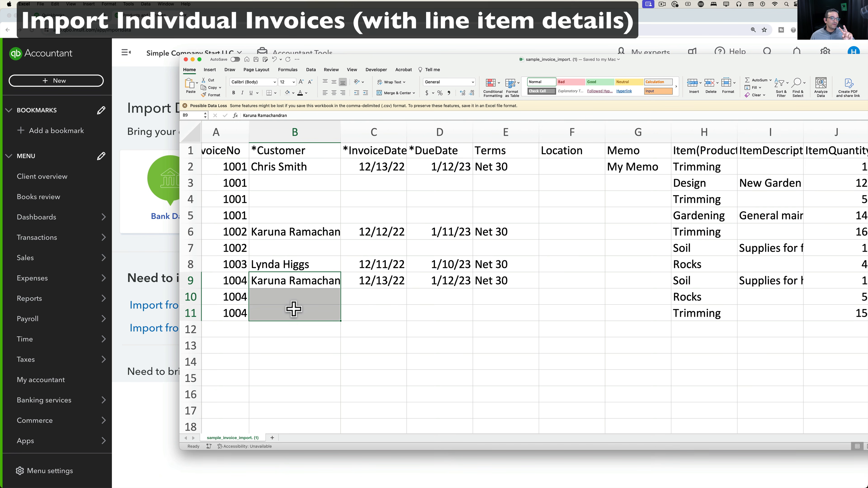
drag(287, 168, 286, 221)
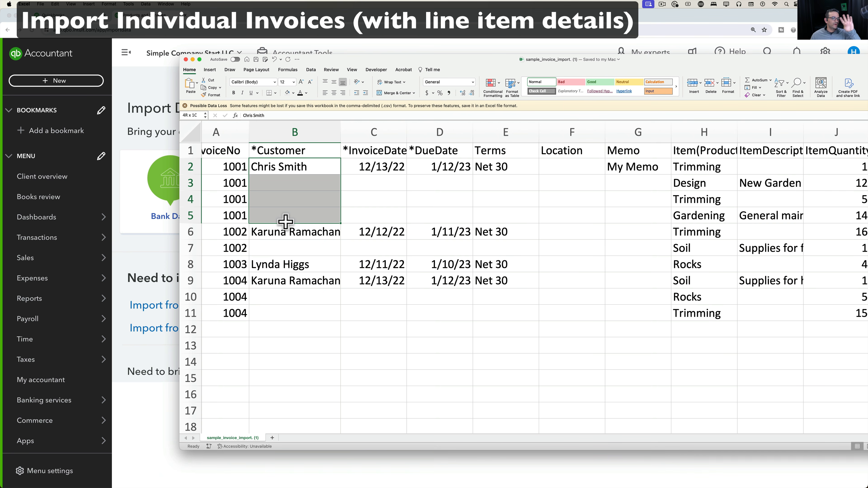
click(133, 132)
mouse_move(21, 266)
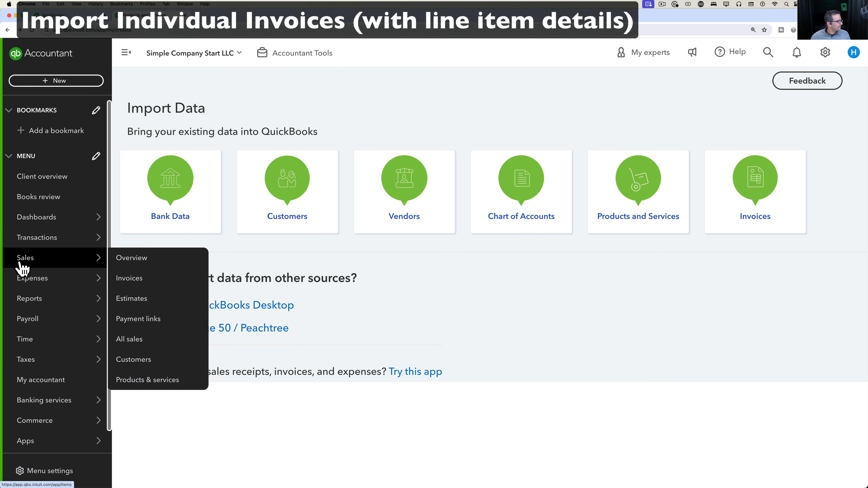
Scroll through the Sales > Invoices list to review the imported invoices.
click(132, 278)
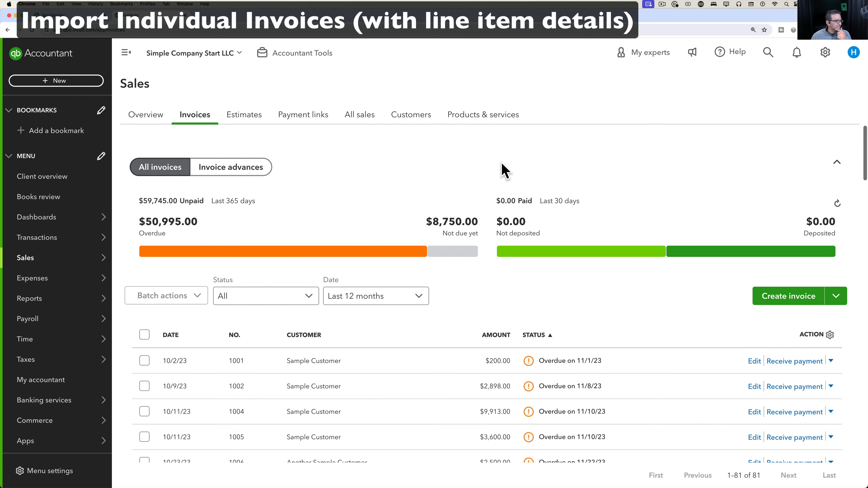
scroll(376, 205, down, 6)
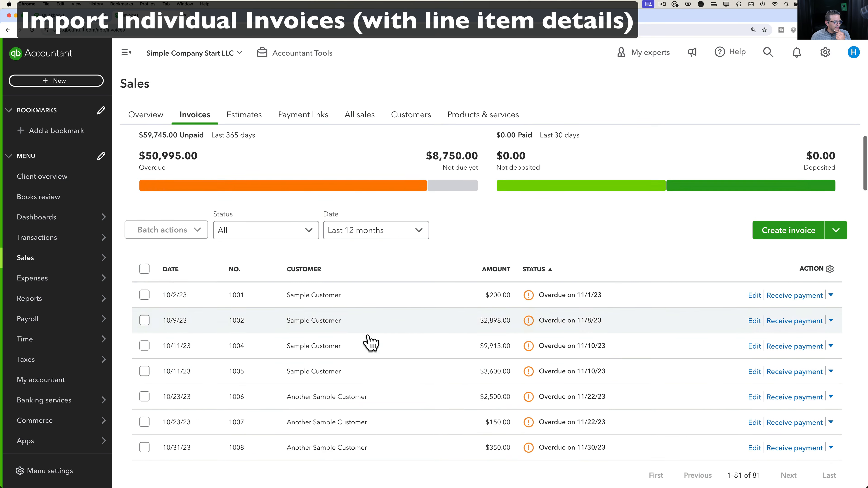
scroll(371, 343, down, 20)
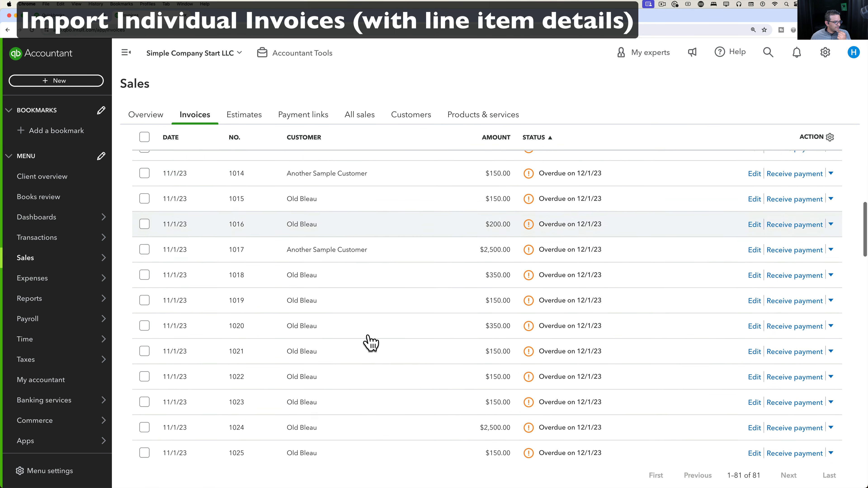
scroll(368, 341, down, 15)
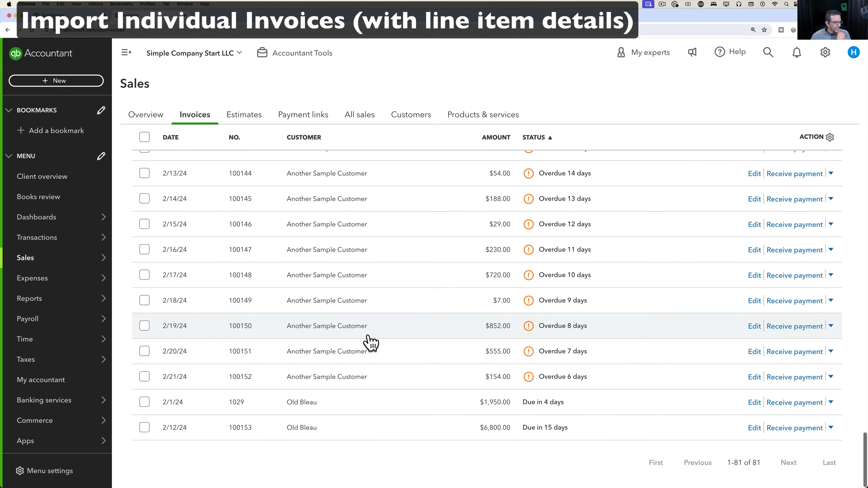
scroll(428, 332, up, 10)
scroll(428, 332, up, 3)
scroll(428, 331, down, 6)
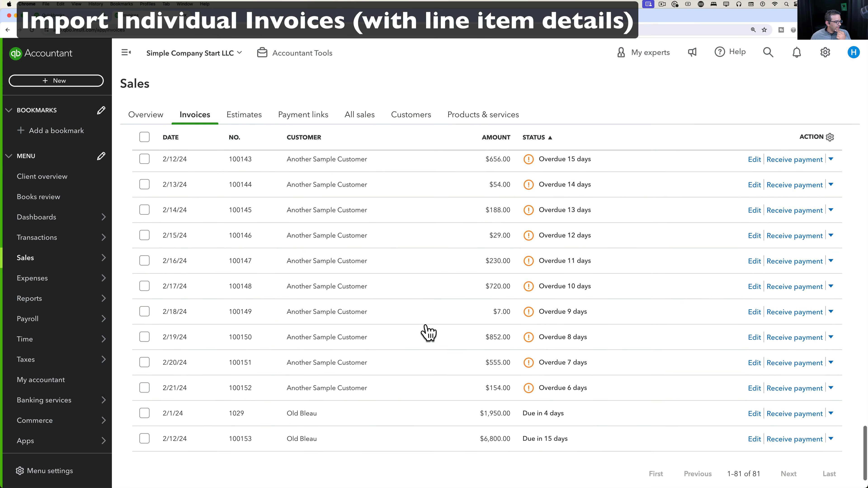
scroll(428, 331, up, 10)
scroll(428, 332, up, 10)
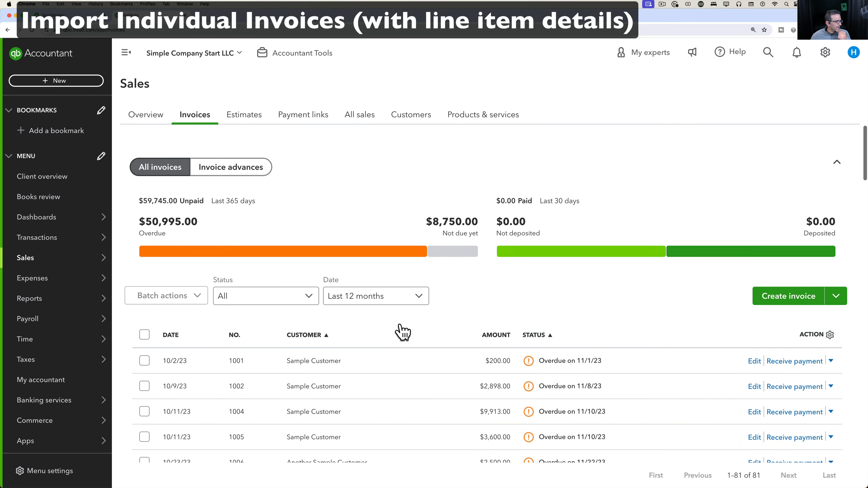
Search the customer list for the customer's name and open their page.
click(408, 119)
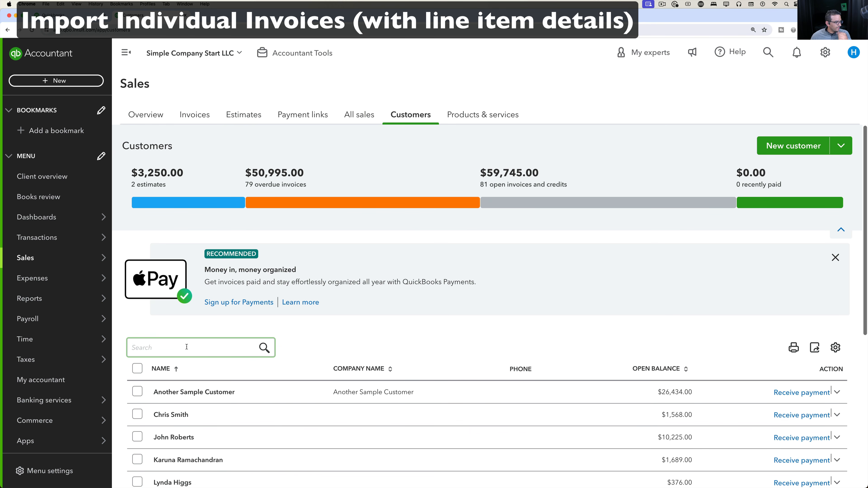
text(karuna)
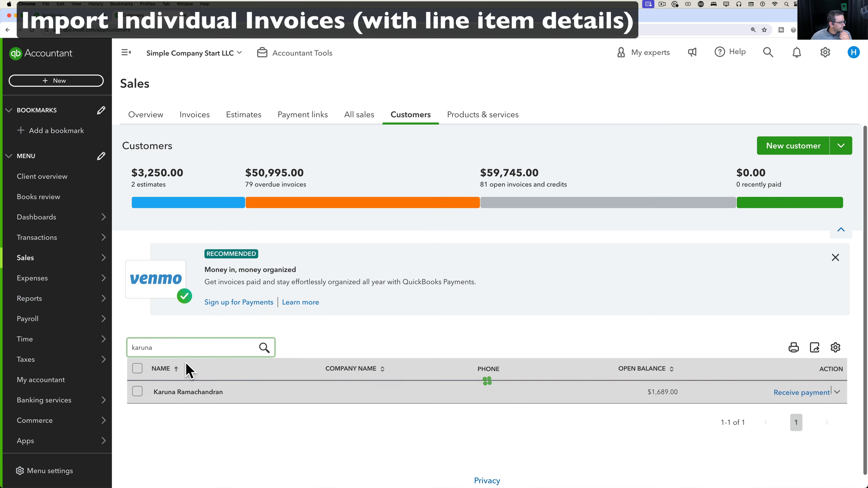
scroll(240, 362, down, 1)
click(201, 380)
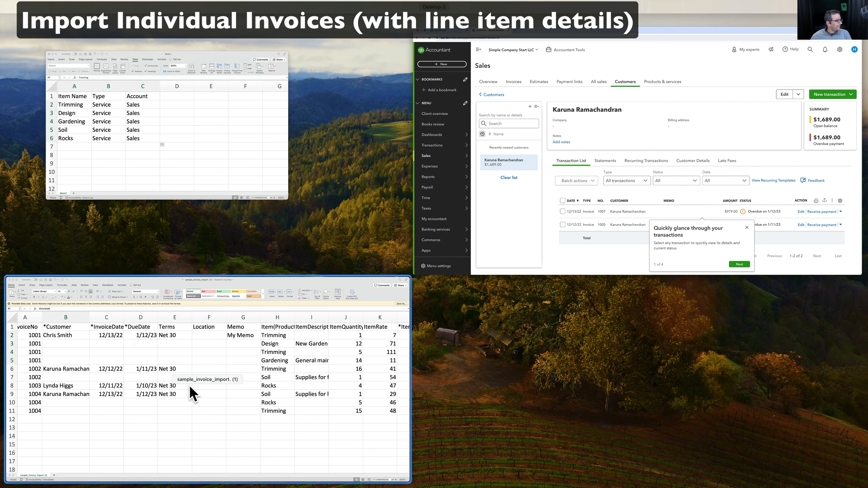
Compare the InvoiceNo column in Excel, then dismiss the transactions tip on the customer page.
click(194, 333)
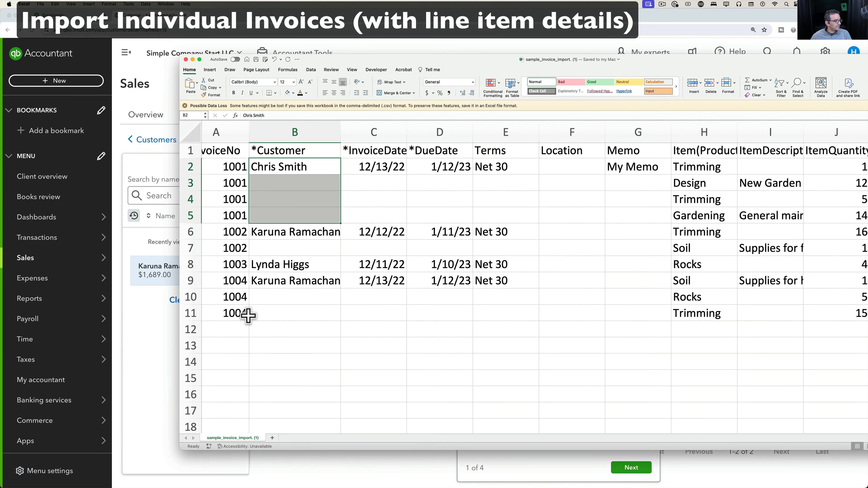
drag(247, 313, 245, 172)
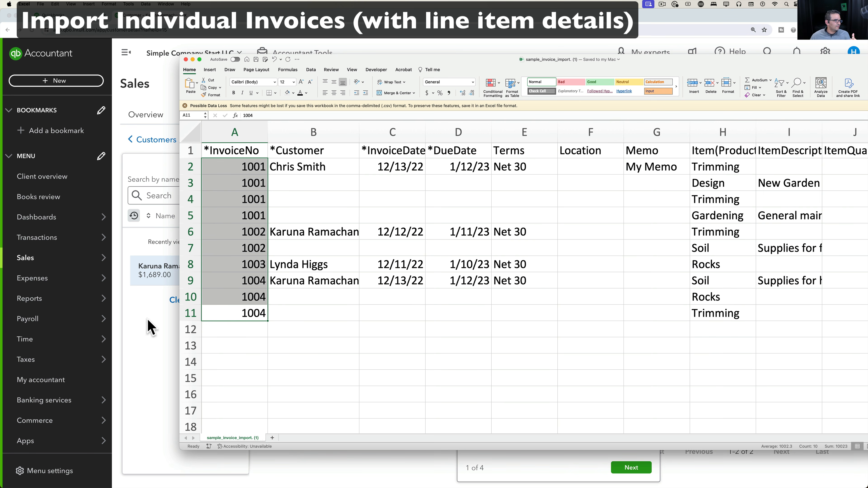
click(147, 328)
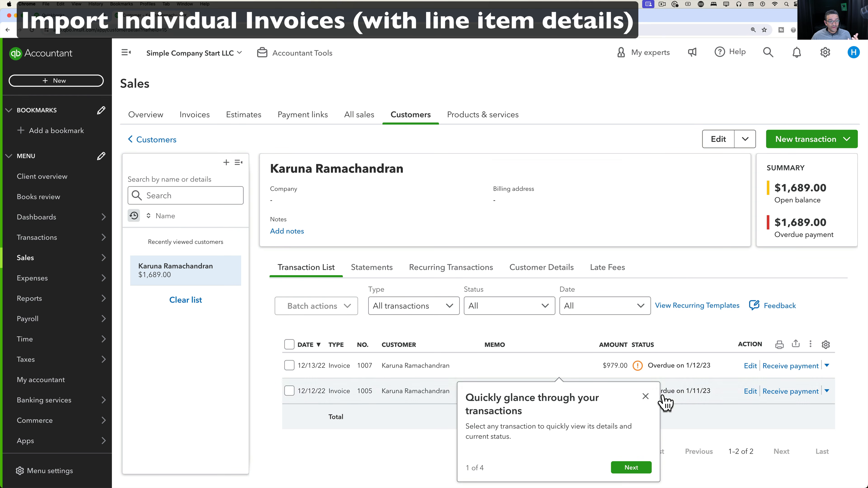
click(645, 397)
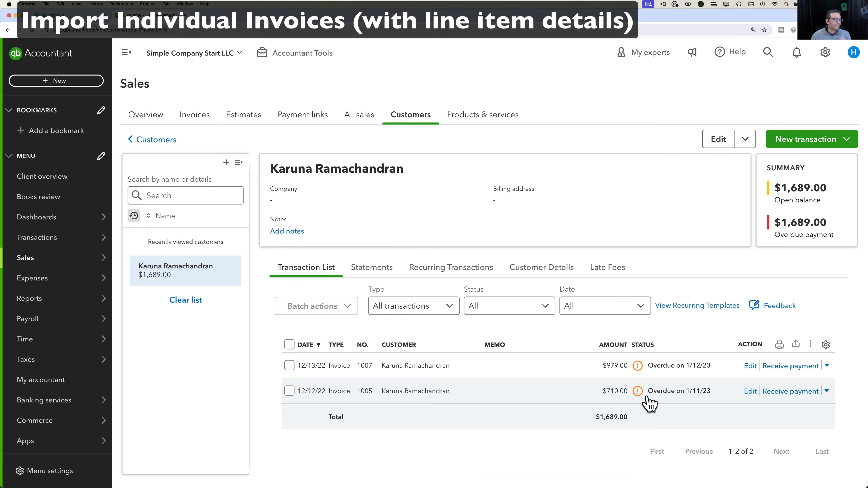
click(419, 365)
Inspect invoice 1007's line items, including Rocks and Trimming, and close it unchanged.
click(823, 470)
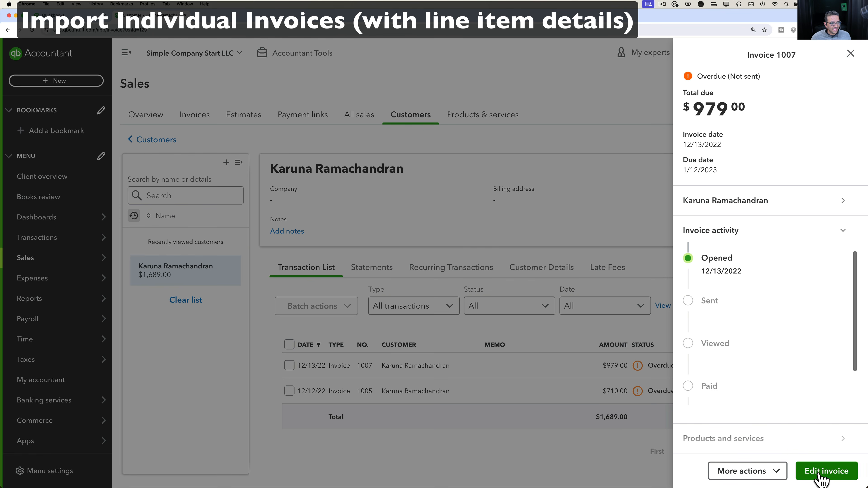
scroll(343, 245, down, 3)
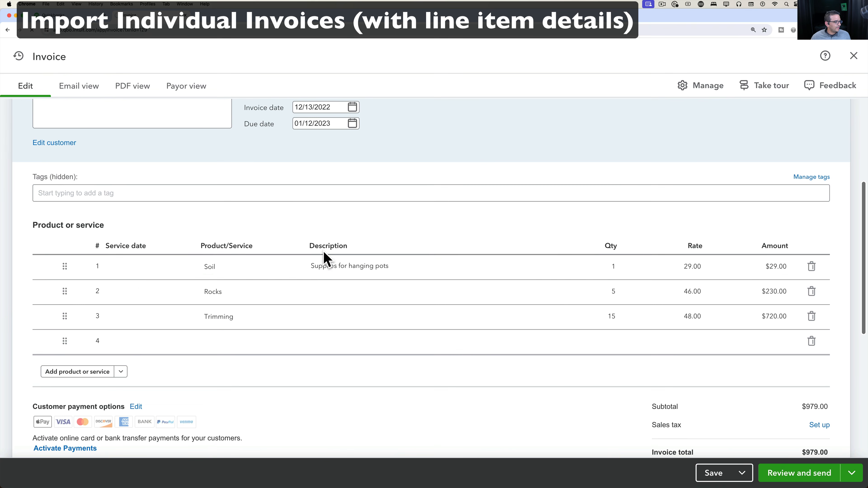
click(221, 269)
click(170, 290)
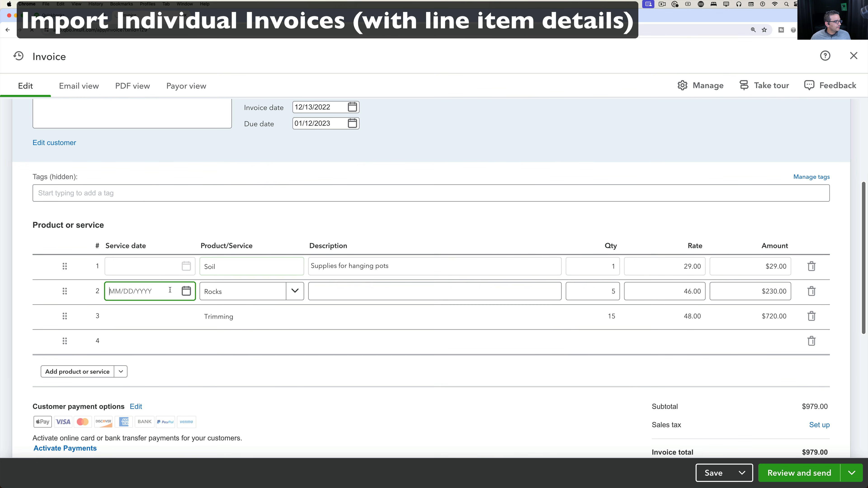
click(202, 319)
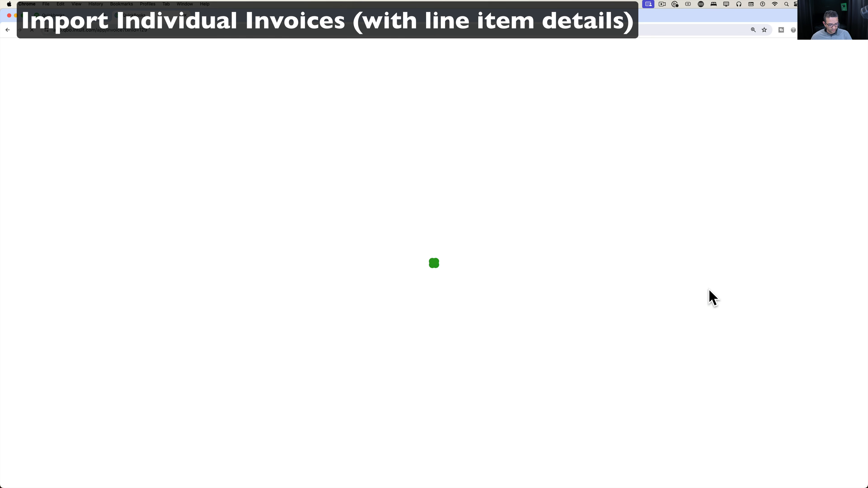
scroll(713, 312, down, 5)
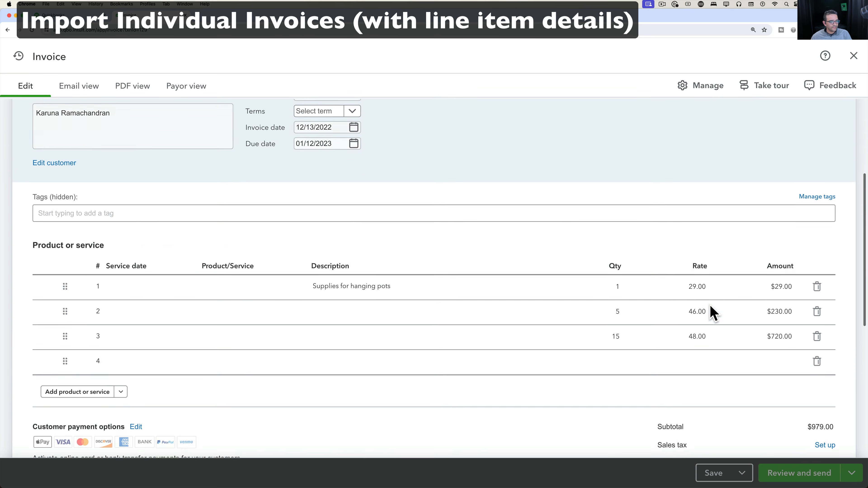
click(786, 269)
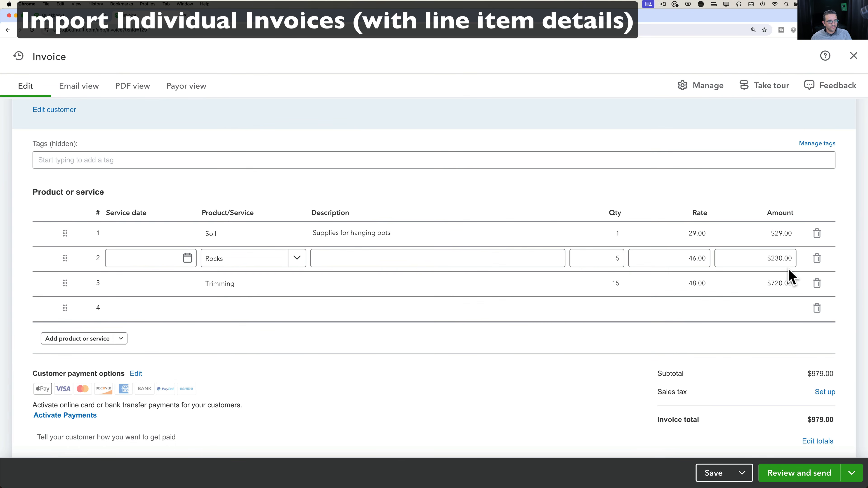
click(853, 55)
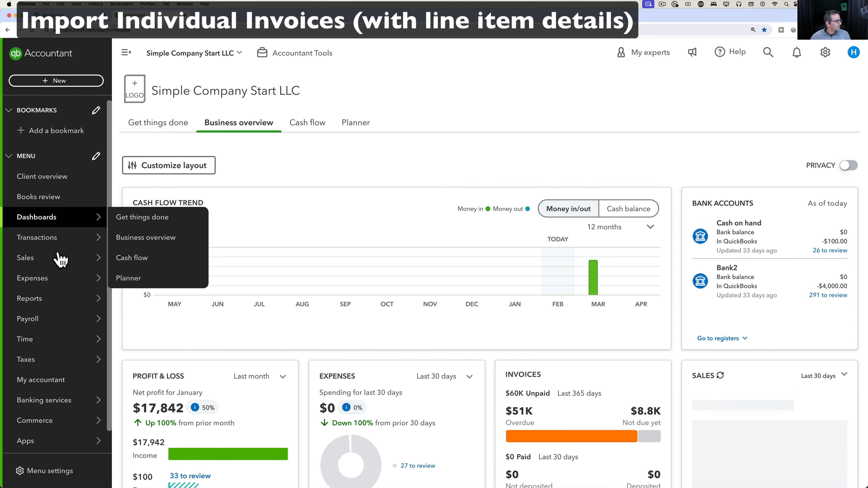
Inspect invoice 1005's Soil line without changes, then begin a new customer search.
mouse_move(53, 259)
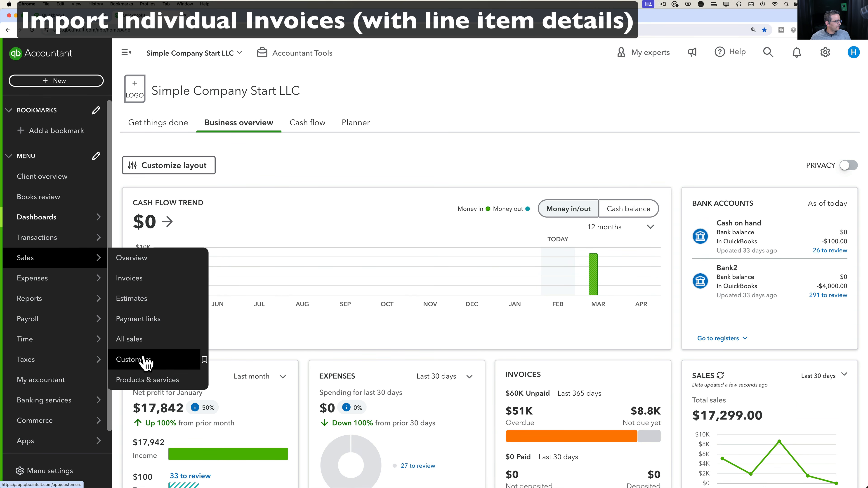
click(145, 359)
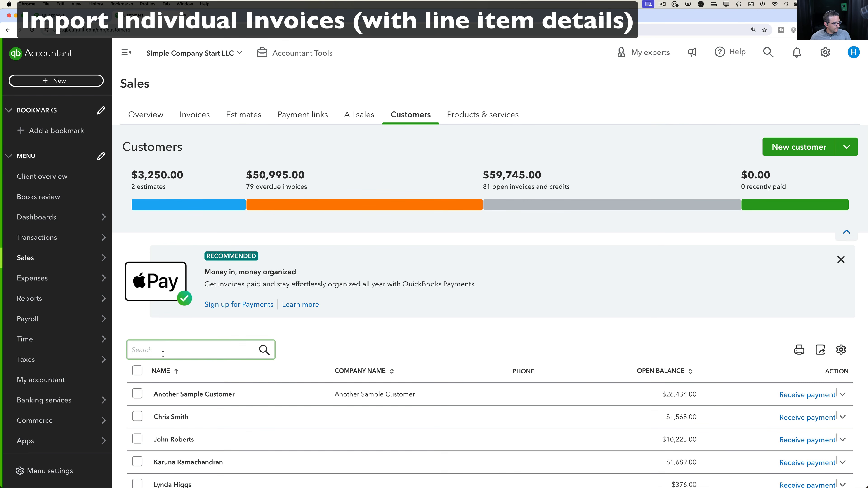
text(ka)
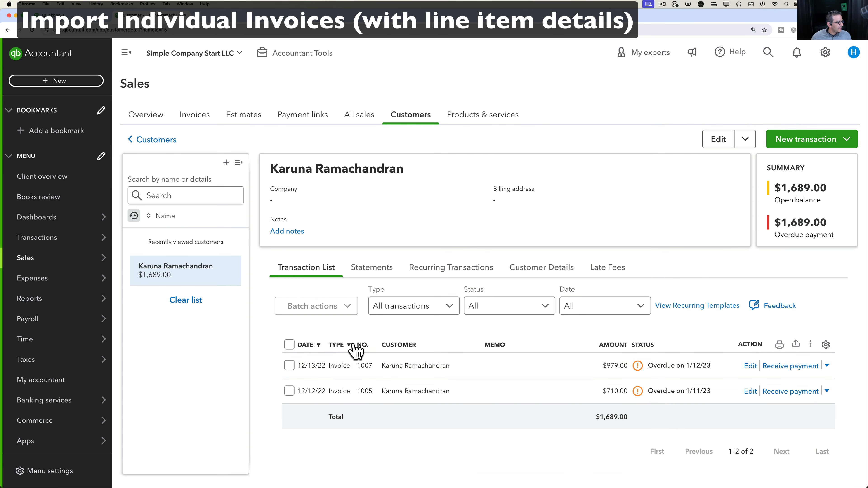
click(441, 392)
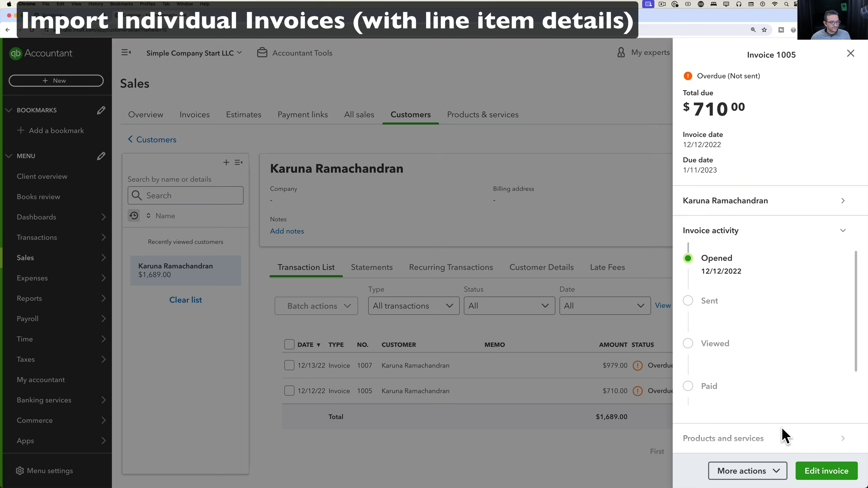
click(817, 473)
scroll(465, 310, down, 5)
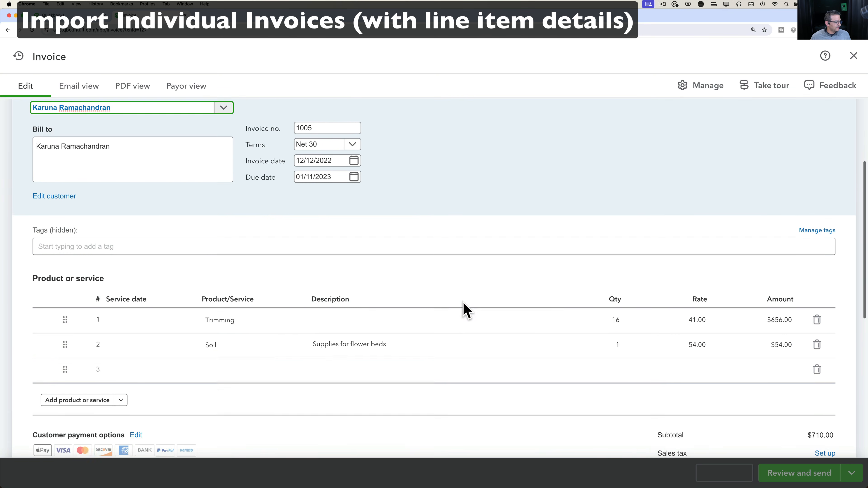
click(742, 307)
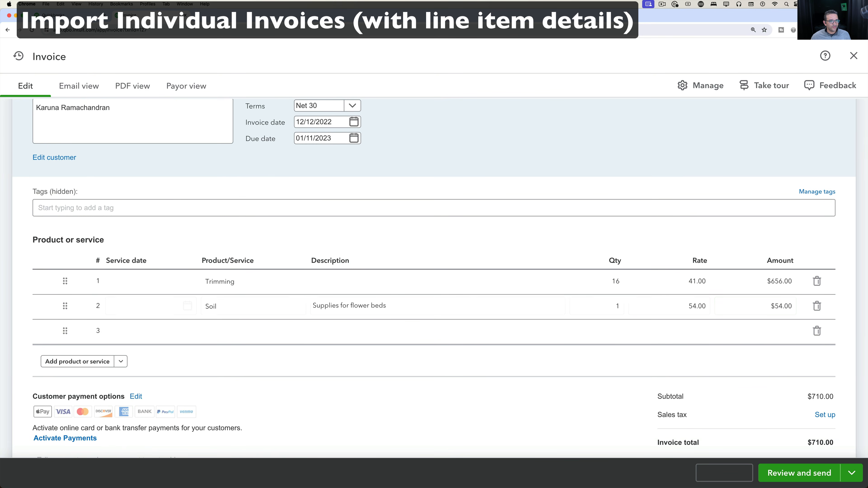
click(853, 55)
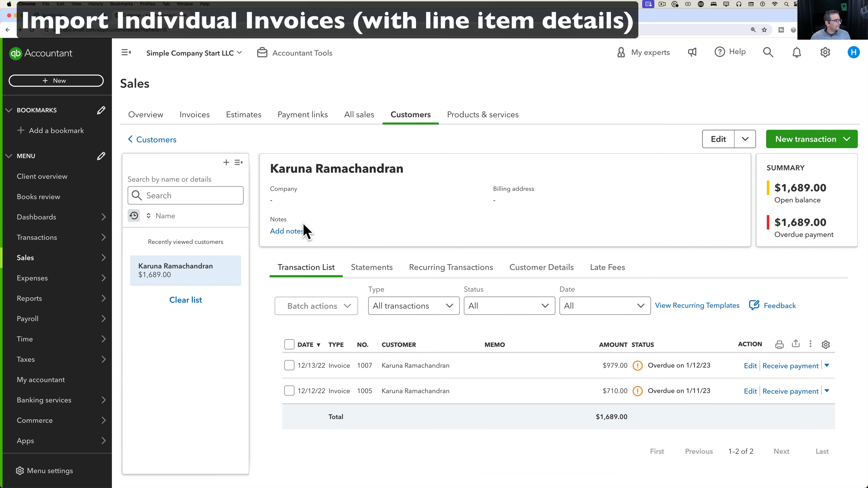
click(162, 190)
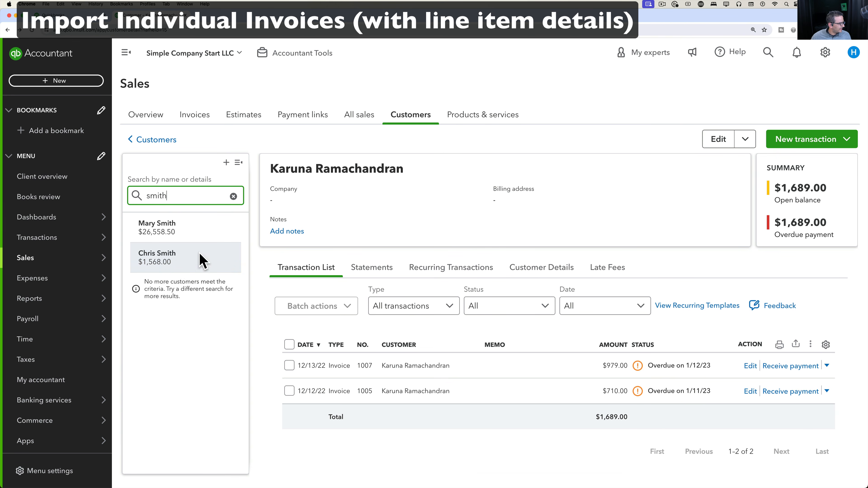
Open invoice 1004 from the customer with the $1,568.00 balance.
click(187, 266)
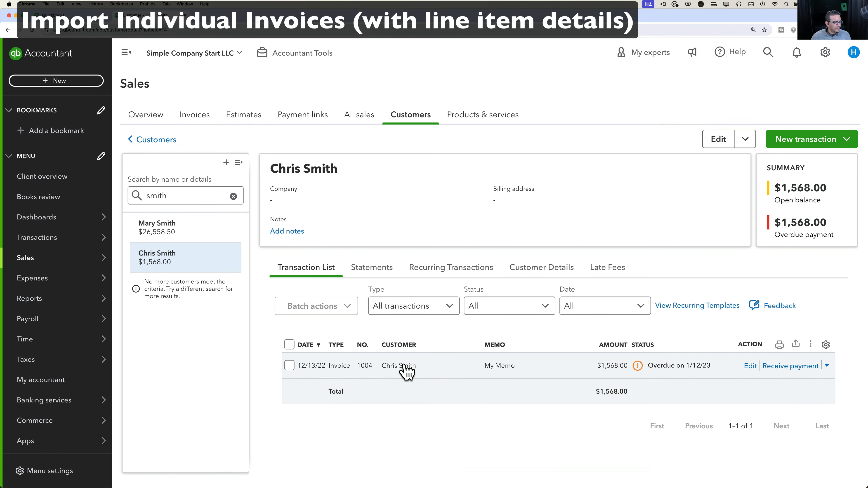
click(403, 368)
click(823, 472)
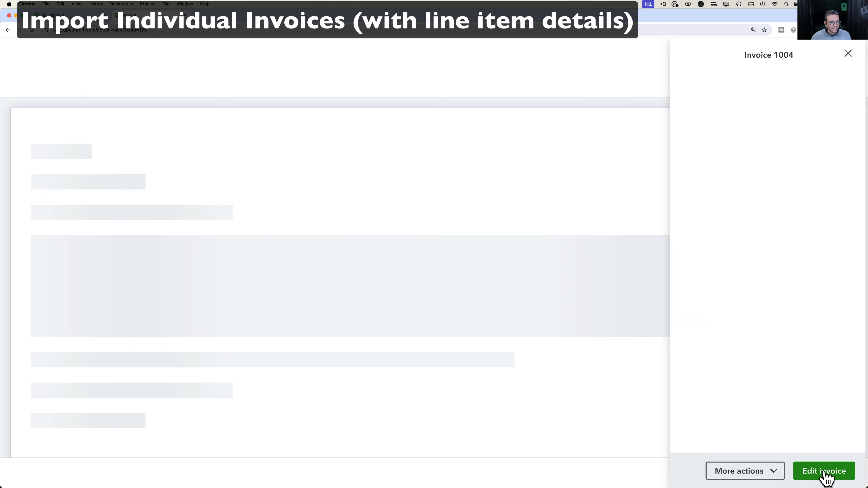
scroll(423, 298, down, 5)
Review invoice 1004's Design, Trimming and Gardening lines ($852.00, $555.00) and close it unchanged.
click(420, 288)
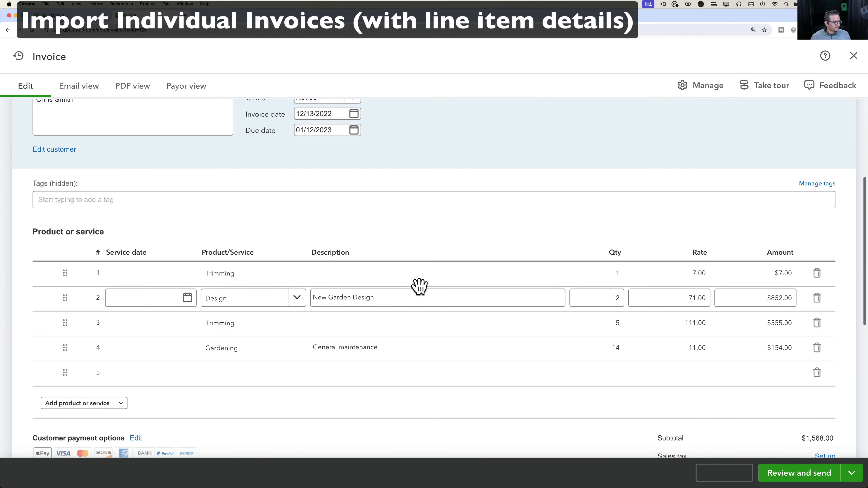
click(307, 281)
click(273, 351)
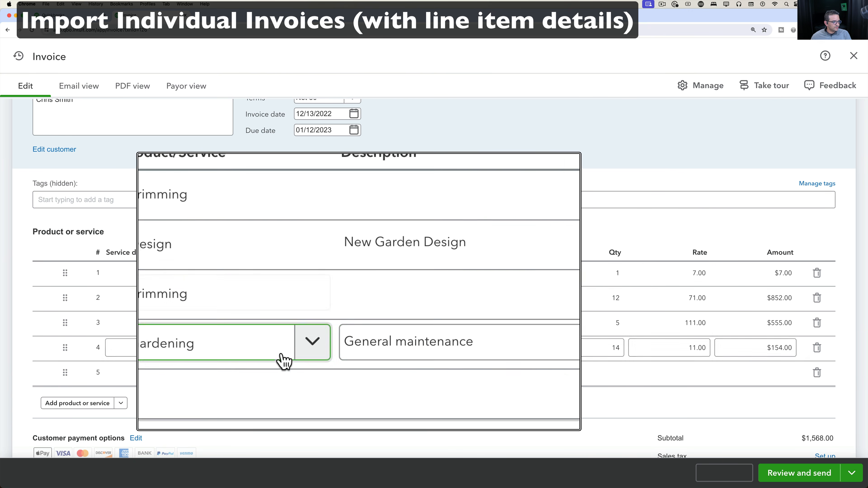
click(347, 347)
click(581, 318)
click(761, 296)
click(754, 325)
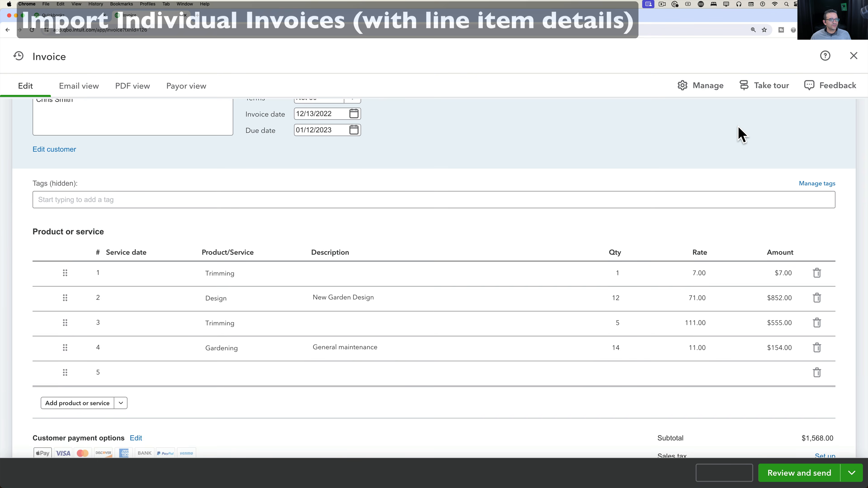
scroll(739, 128, up, 3)
click(854, 58)
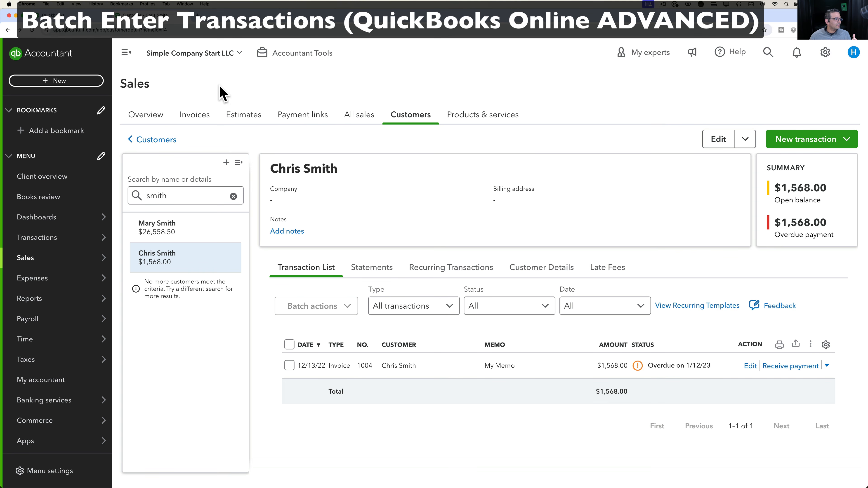
Switch to the client company ending in CORPORATION and choose Batch transactions from the New menu.
click(206, 61)
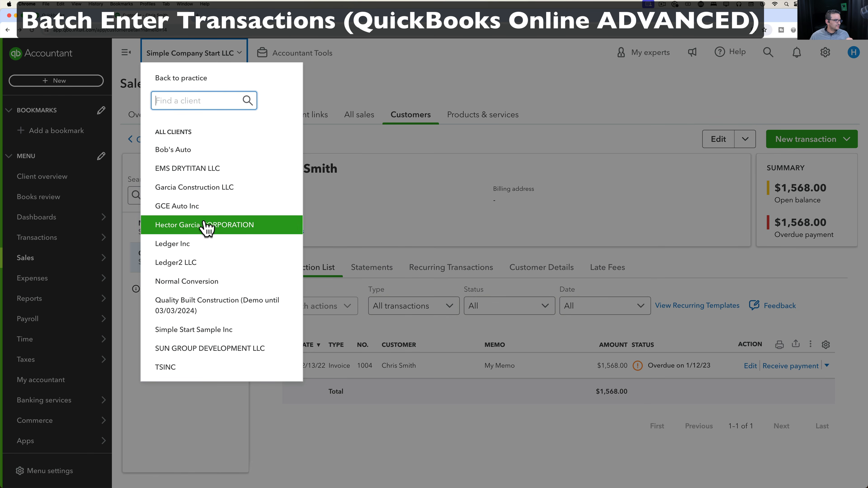
click(207, 229)
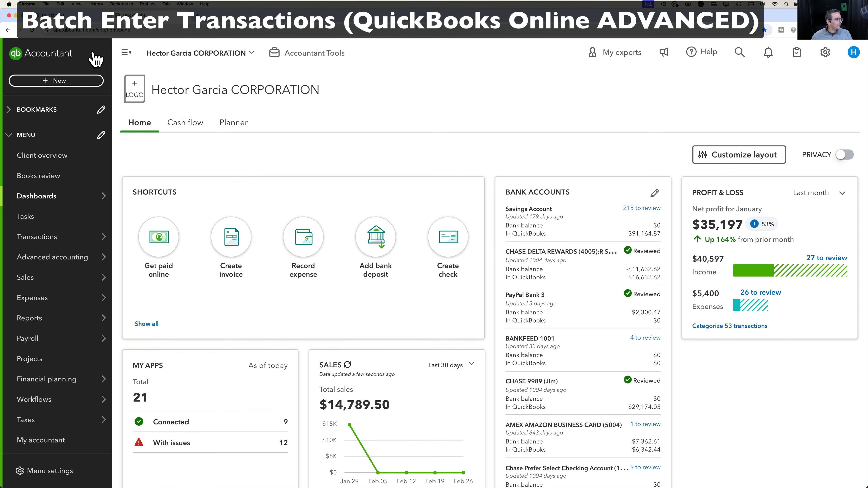
click(48, 81)
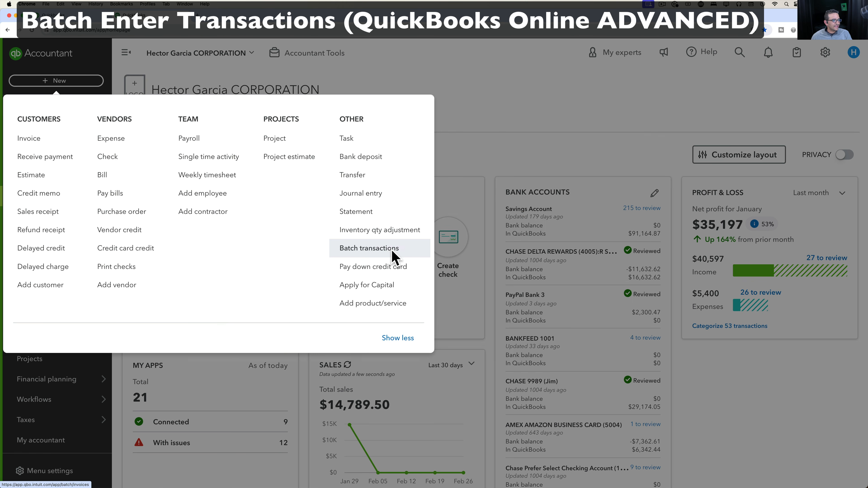
click(392, 250)
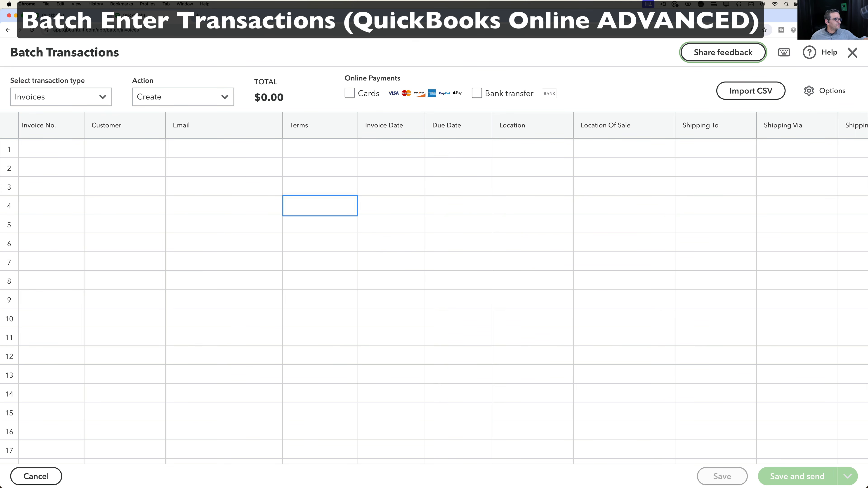
click(51, 99)
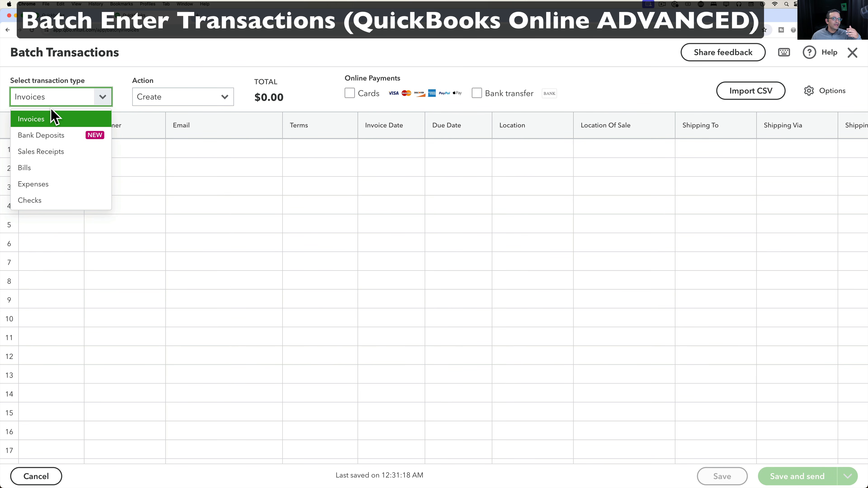
click(52, 118)
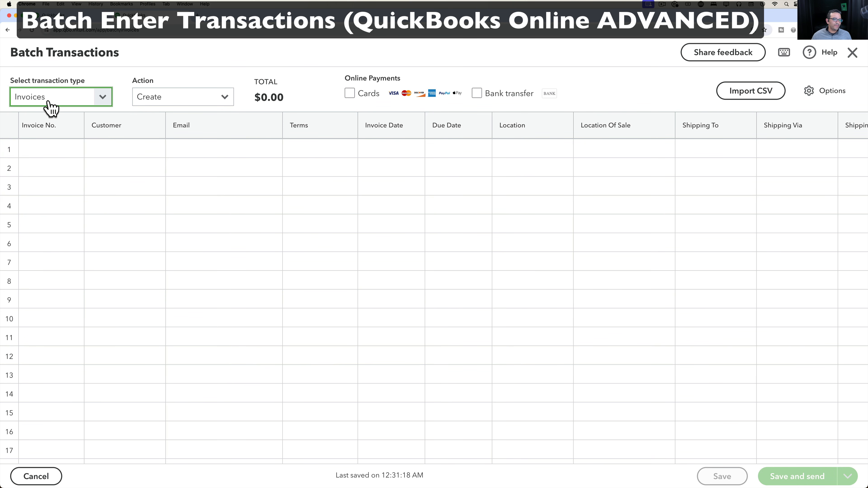
click(42, 103)
click(37, 124)
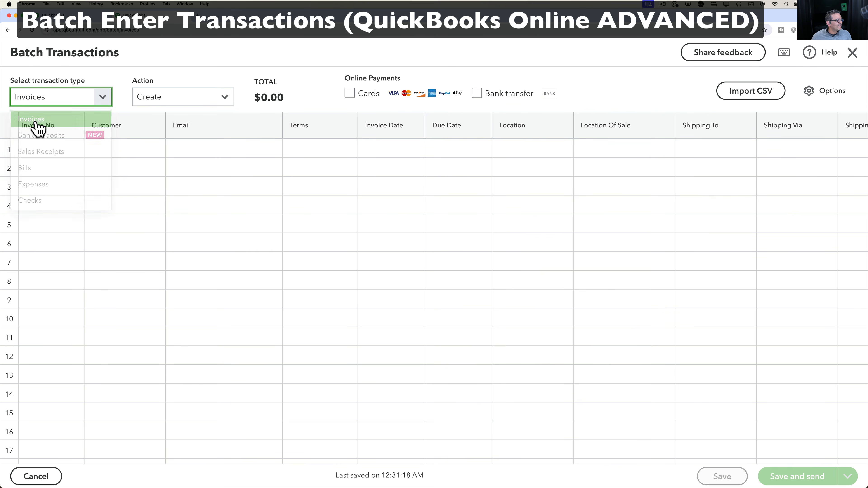
click(183, 103)
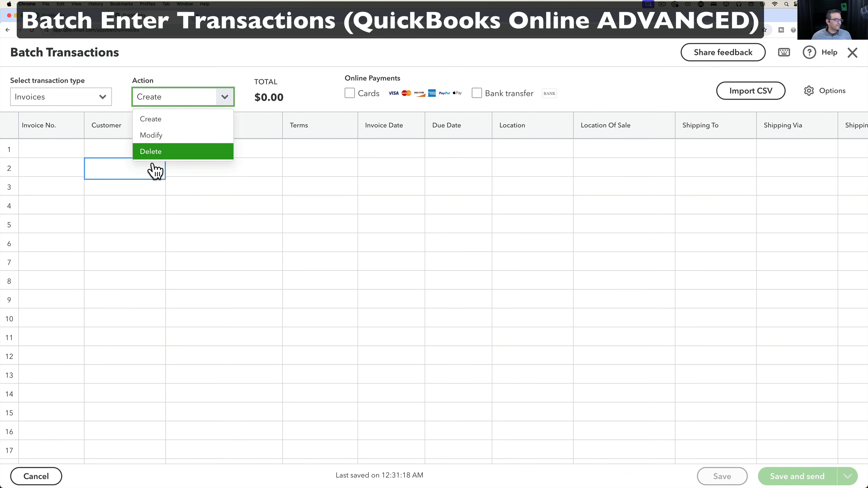
click(153, 120)
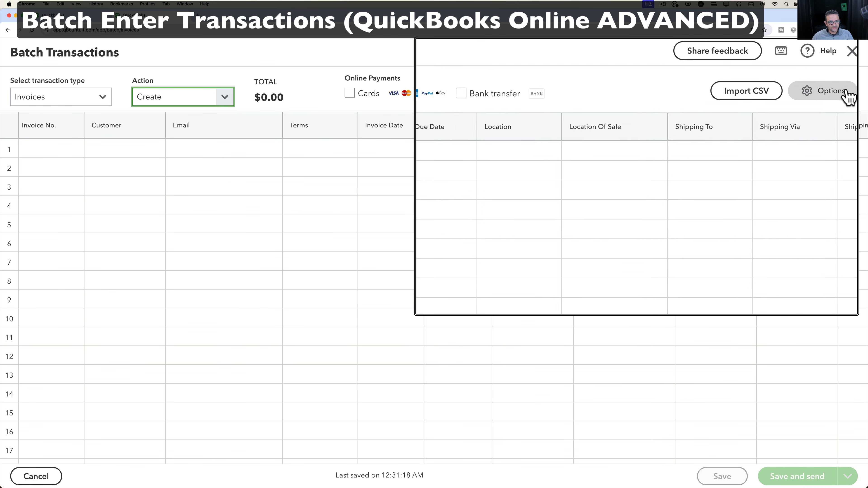
Hide Email, Terms, Due Date, shipping, tax, total and other unneeded batch grid columns.
click(840, 97)
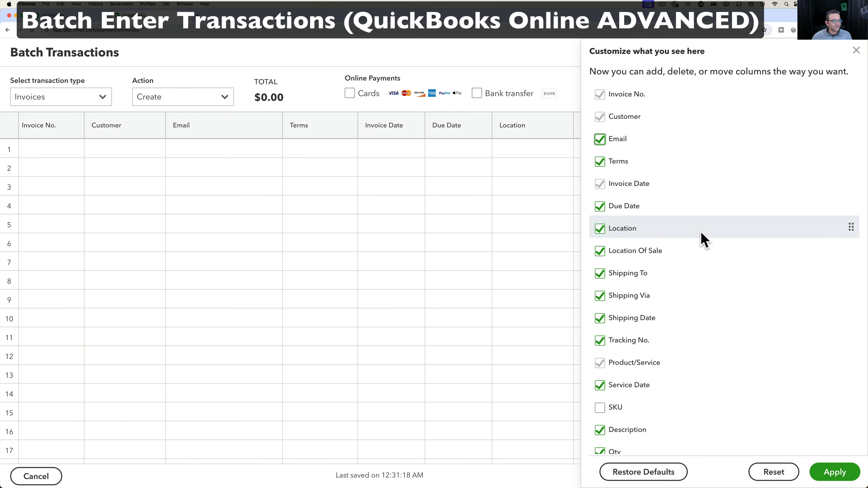
scroll(703, 239, down, 2)
scroll(702, 239, down, 10)
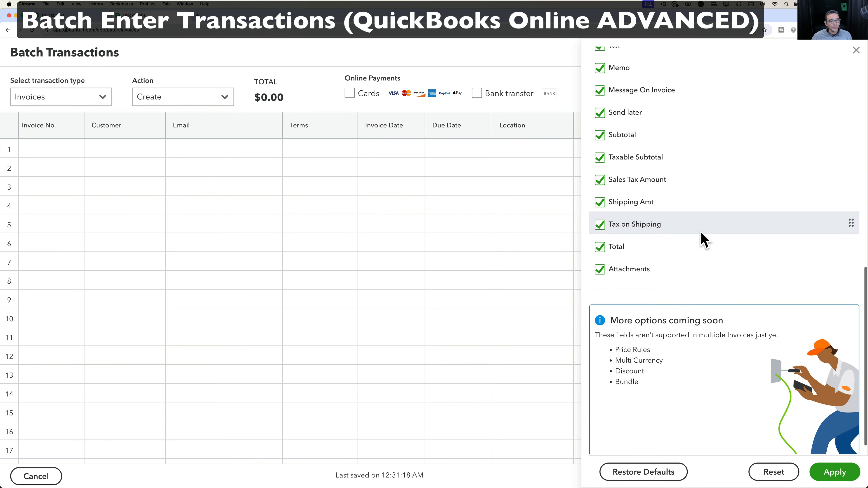
scroll(702, 239, down, 1)
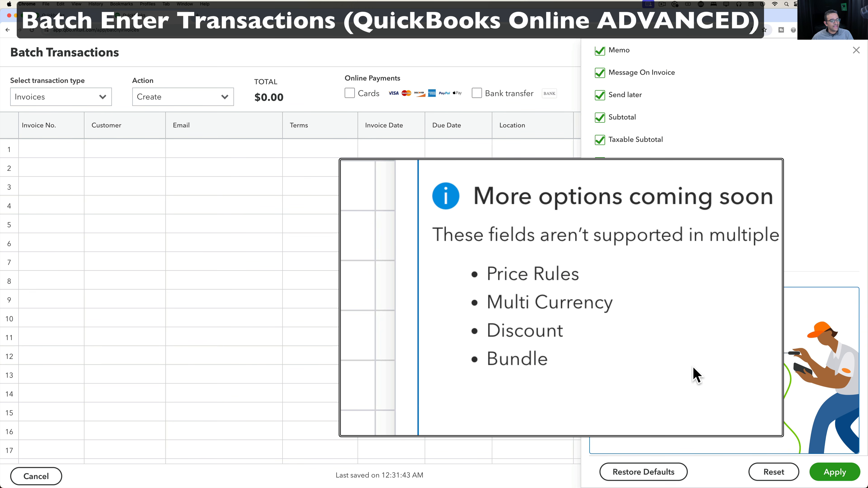
scroll(701, 318, up, 15)
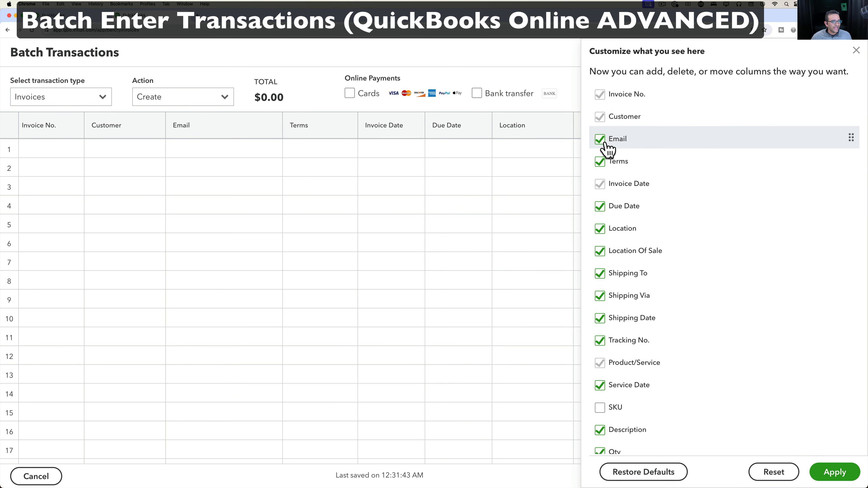
click(612, 140)
click(600, 162)
click(601, 206)
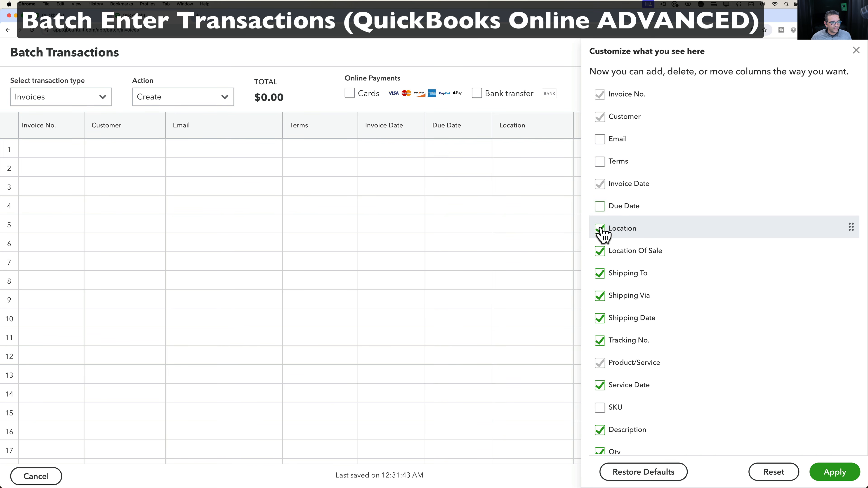
click(600, 252)
click(601, 274)
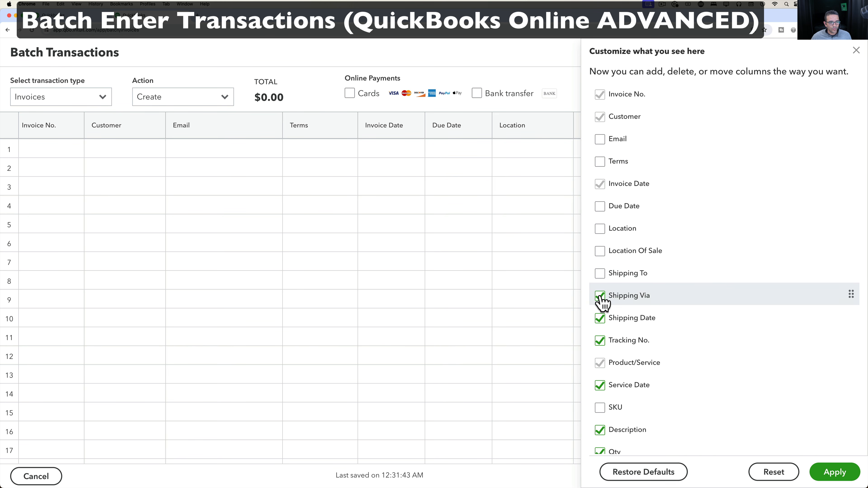
click(600, 296)
click(600, 319)
click(601, 341)
scroll(605, 345, down, 3)
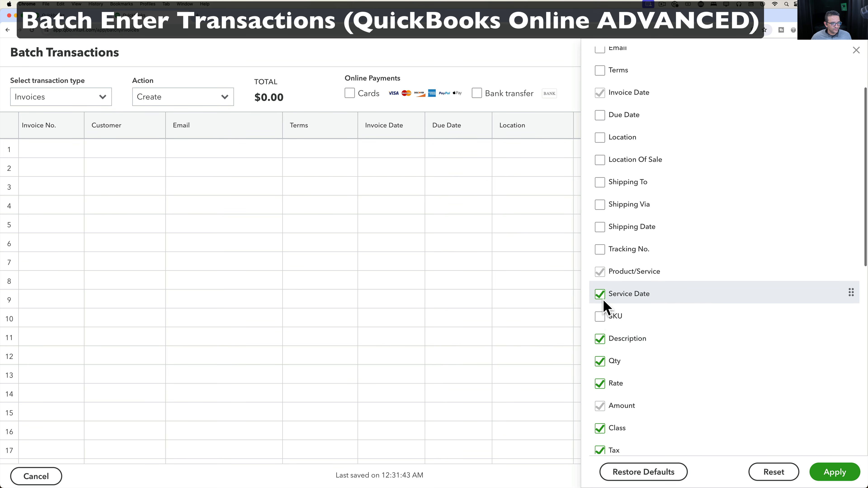
click(602, 295)
click(601, 340)
click(600, 362)
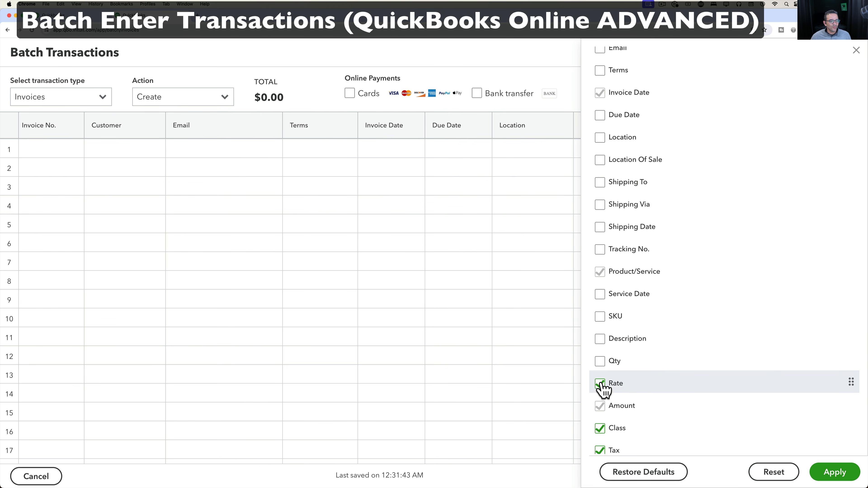
scroll(603, 384, down, 3)
click(602, 346)
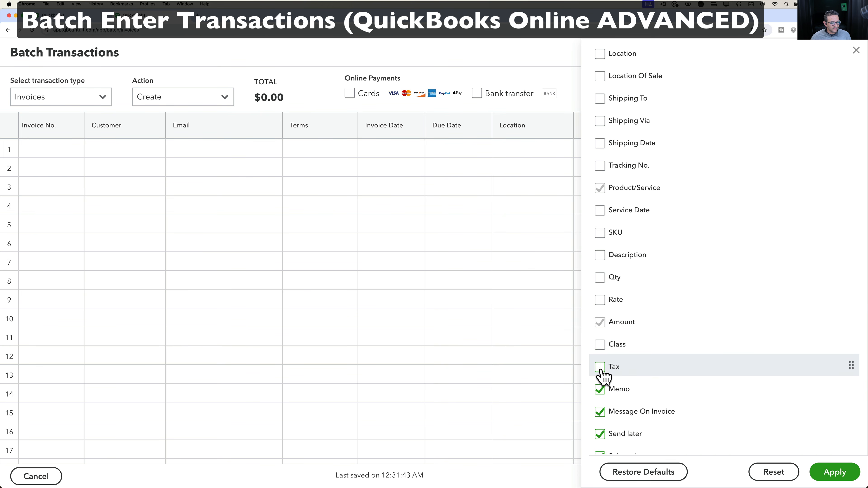
click(601, 367)
click(601, 389)
click(601, 412)
scroll(603, 411, down, 5)
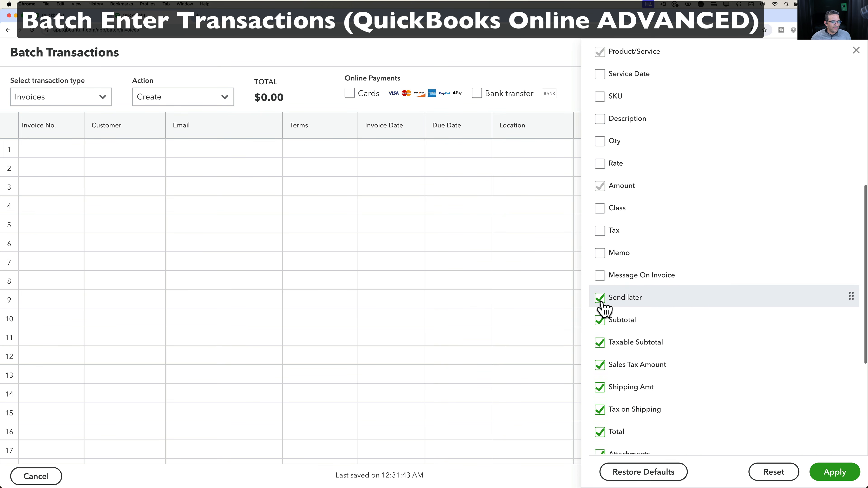
click(601, 298)
click(600, 321)
scroll(603, 308, down, 4)
click(601, 234)
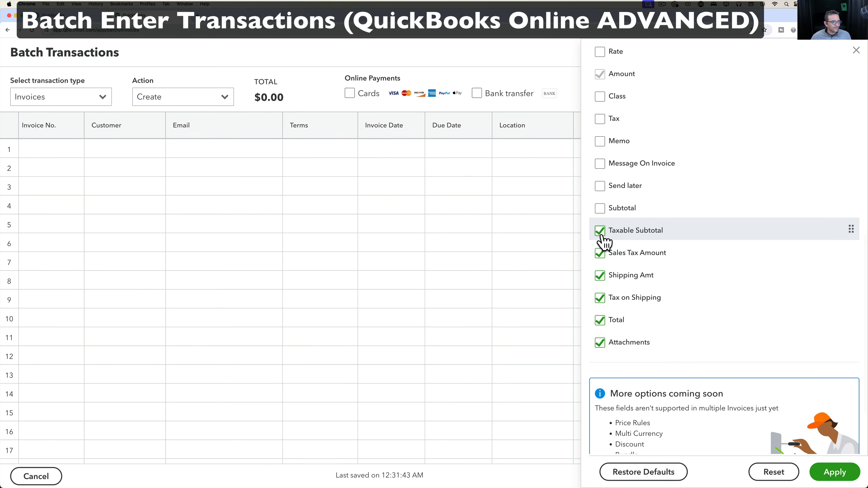
click(600, 255)
click(601, 277)
click(601, 300)
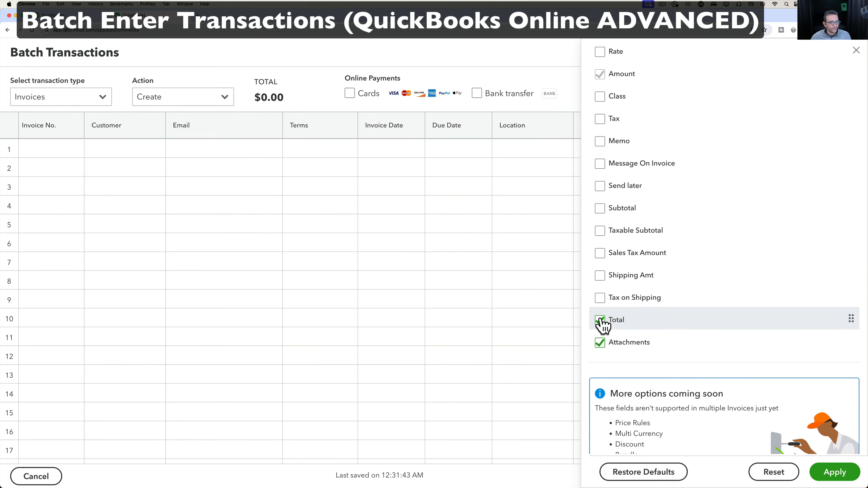
click(600, 322)
click(601, 343)
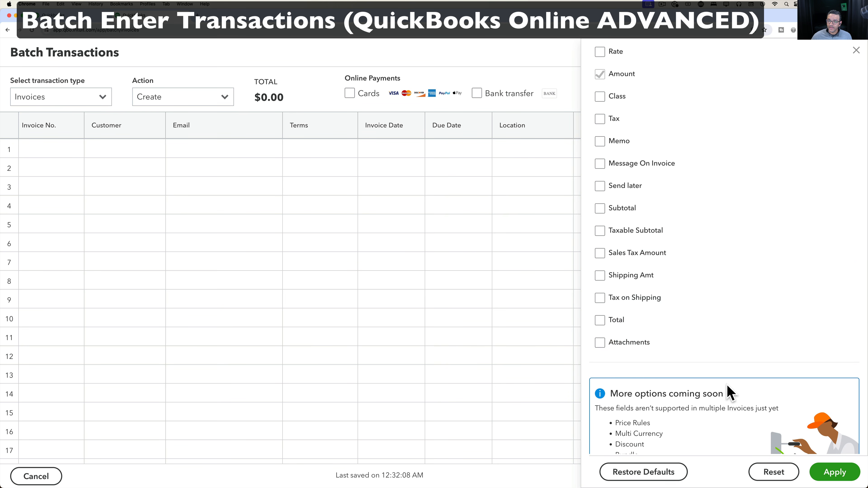
click(835, 473)
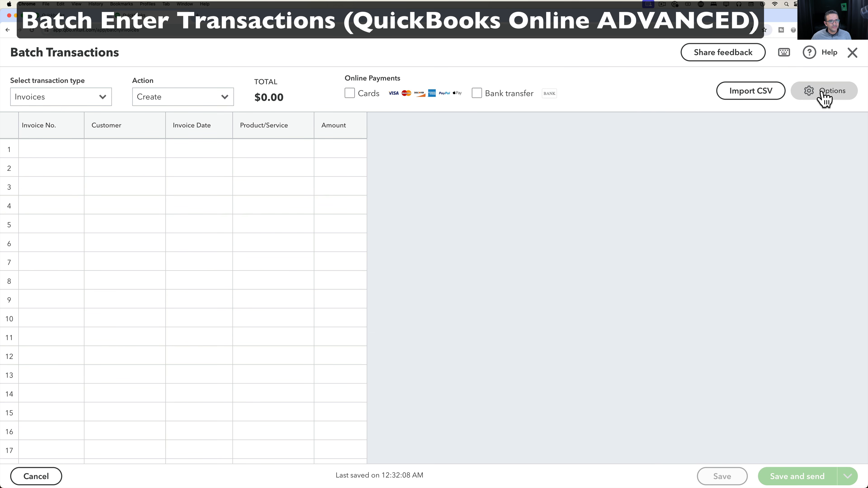
Re-enable the Qty and Rate columns in the batch grid and apply.
click(827, 96)
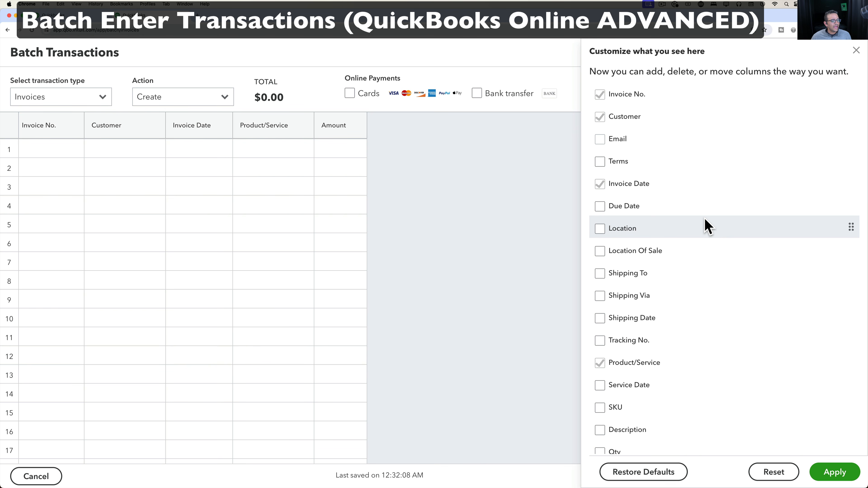
scroll(692, 270, down, 5)
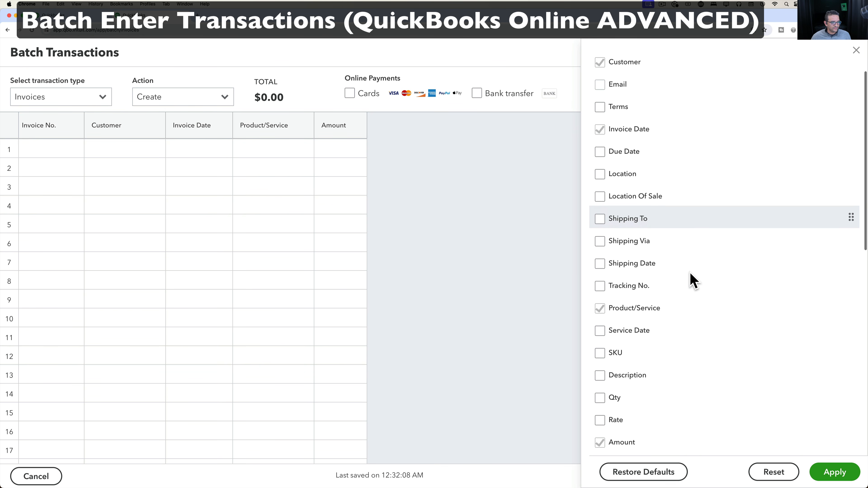
scroll(690, 273, down, 8)
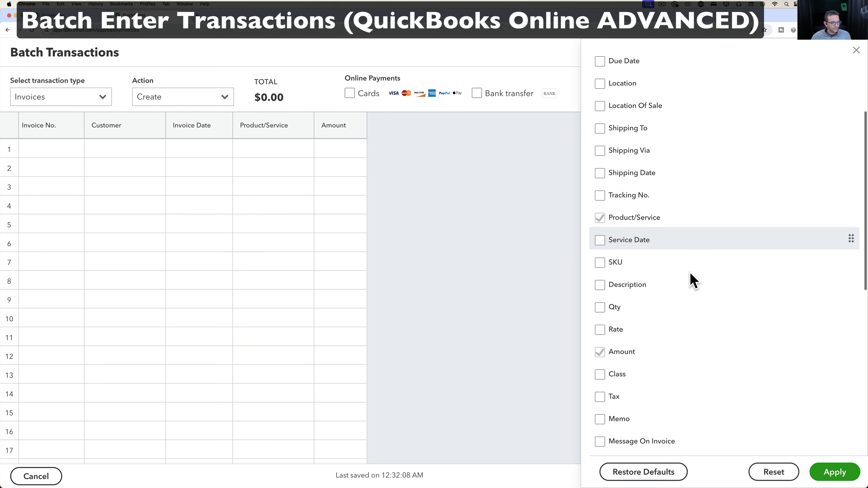
click(603, 243)
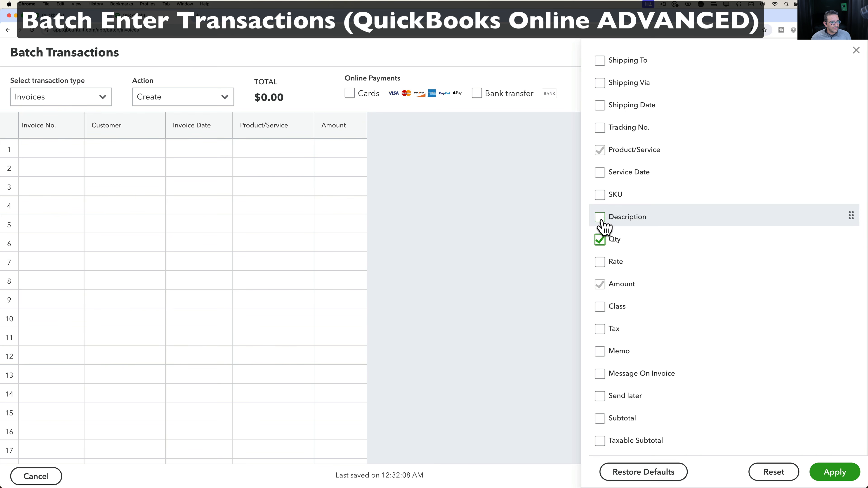
click(601, 264)
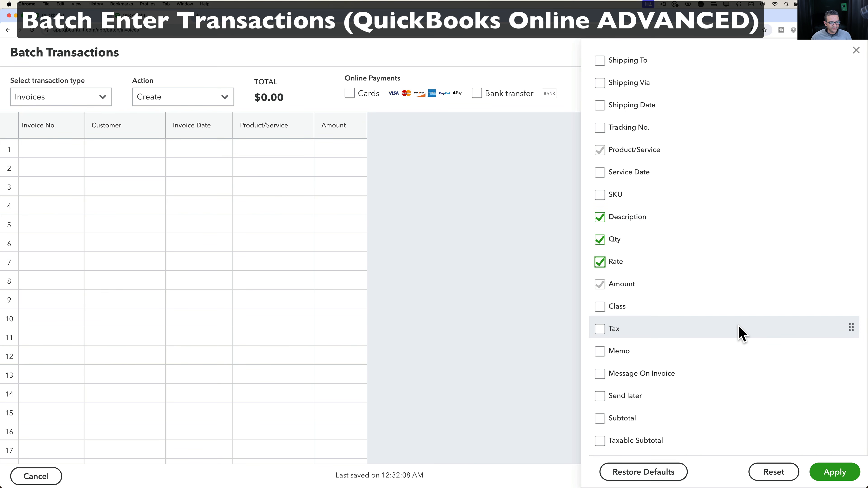
click(837, 469)
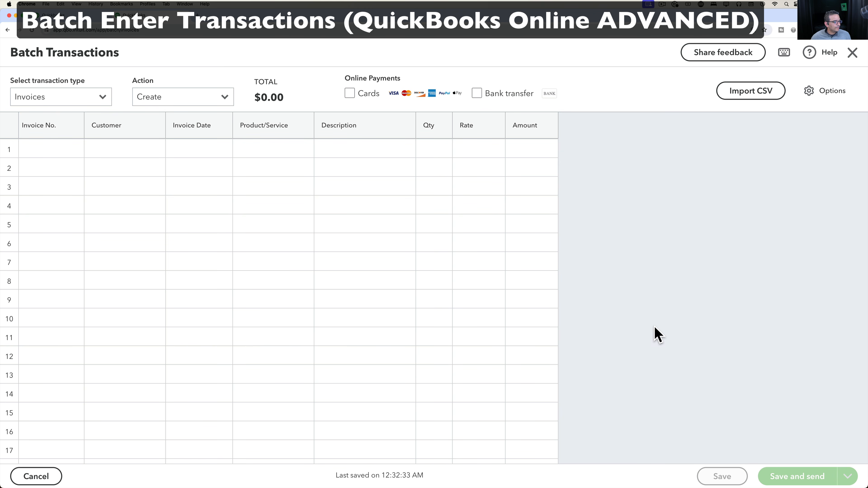
From the Import CSV dialog, download sample_invoice_import.csv and open it in Excel.
click(756, 94)
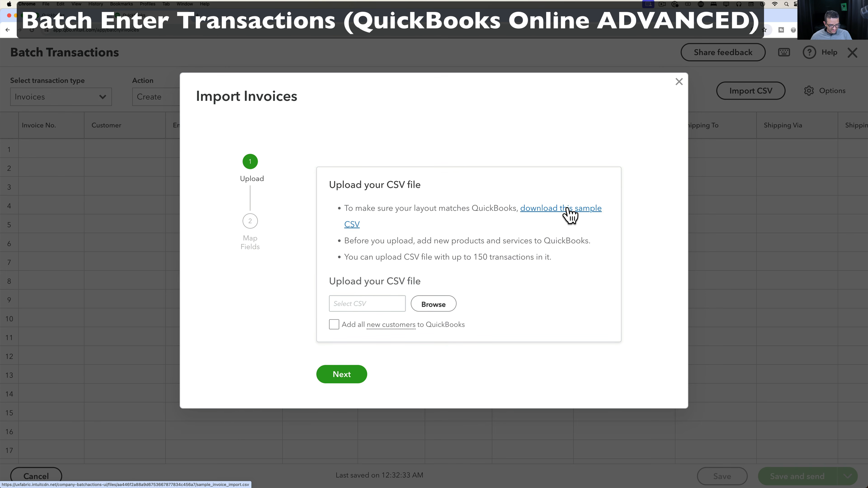
click(568, 208)
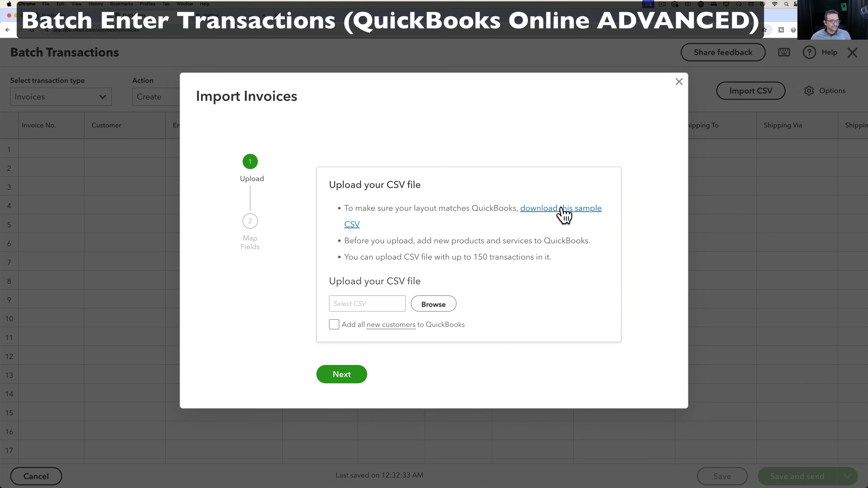
click(783, 47)
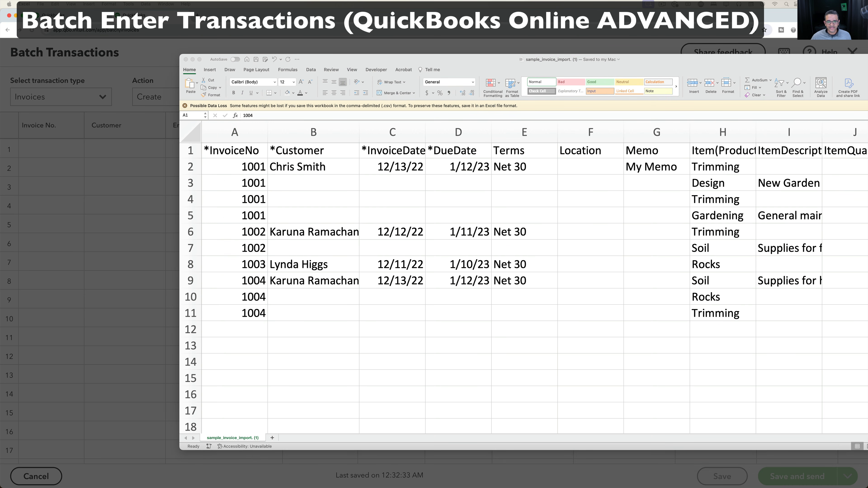
Set the first item's quantity to 3 in J2 and its rate to 10 in K2.
drag(235, 313, 236, 167)
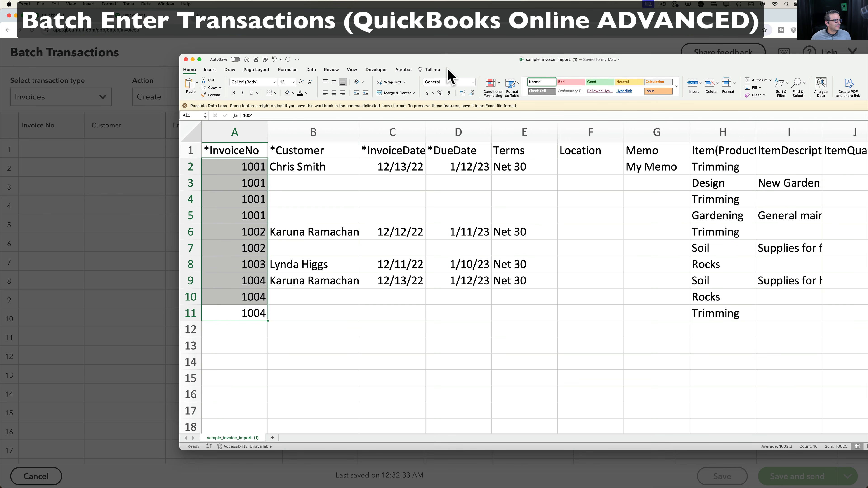
drag(449, 59, 321, 43)
click(303, 234)
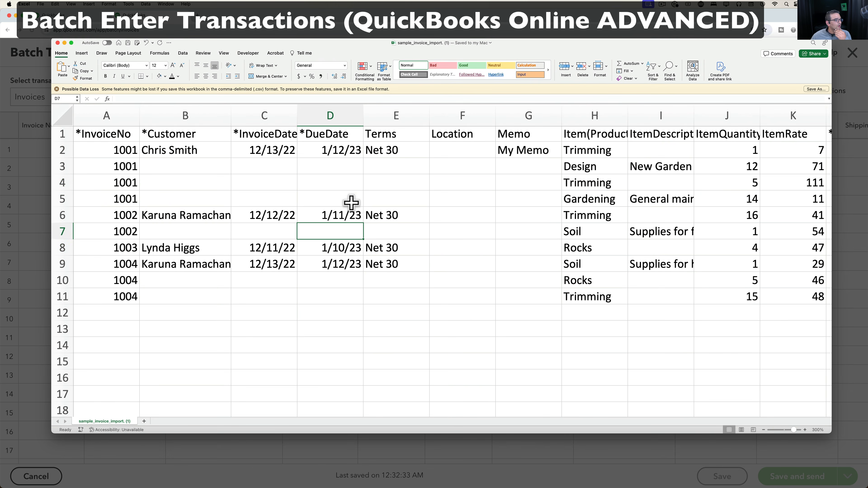
scroll(496, 289, right, 1)
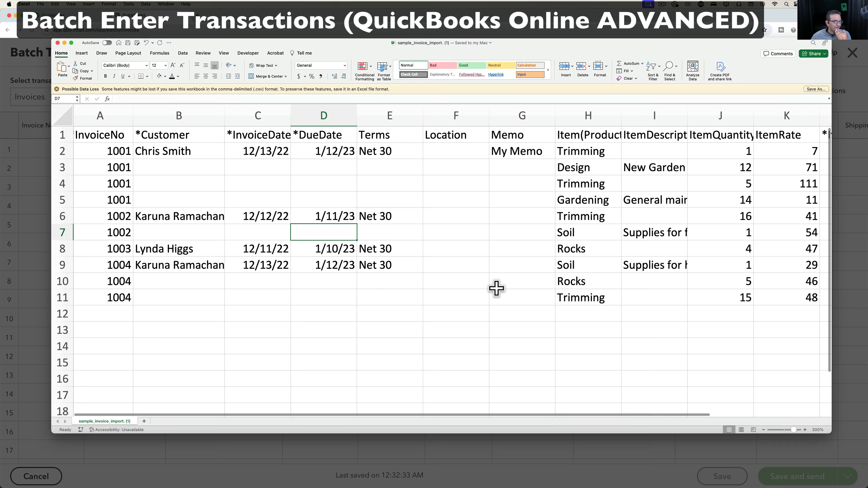
scroll(496, 288, right, 5)
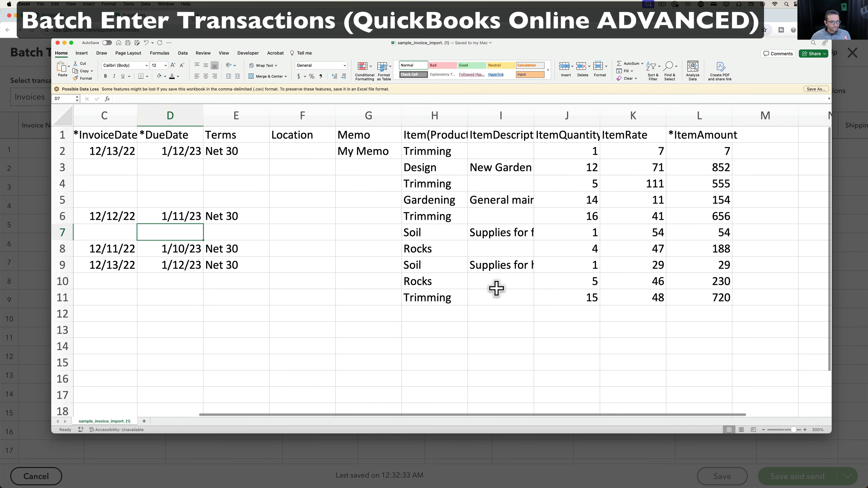
click(599, 152)
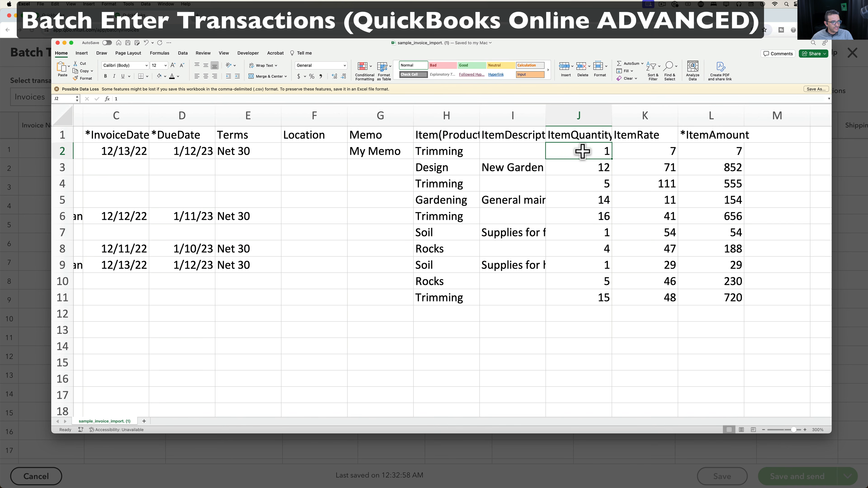
text(3)
click(659, 155)
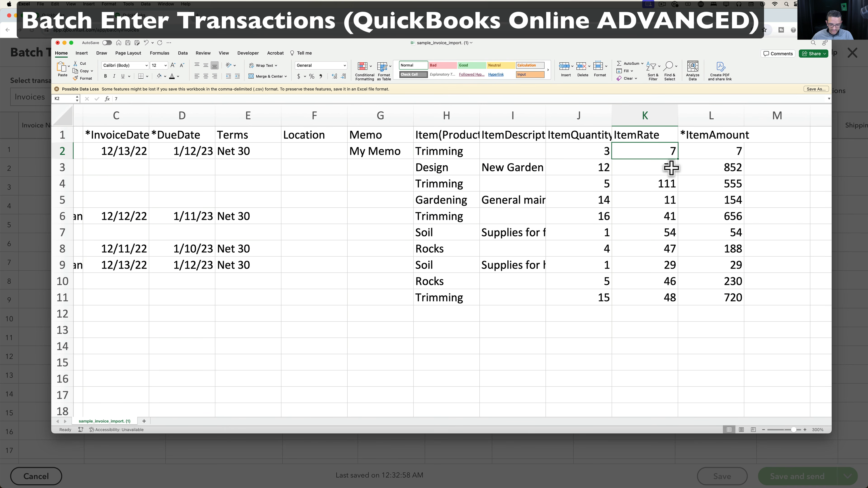
text(10)
key(Return)
Enter the amount formula =J2*K2 in L2.
click(726, 150)
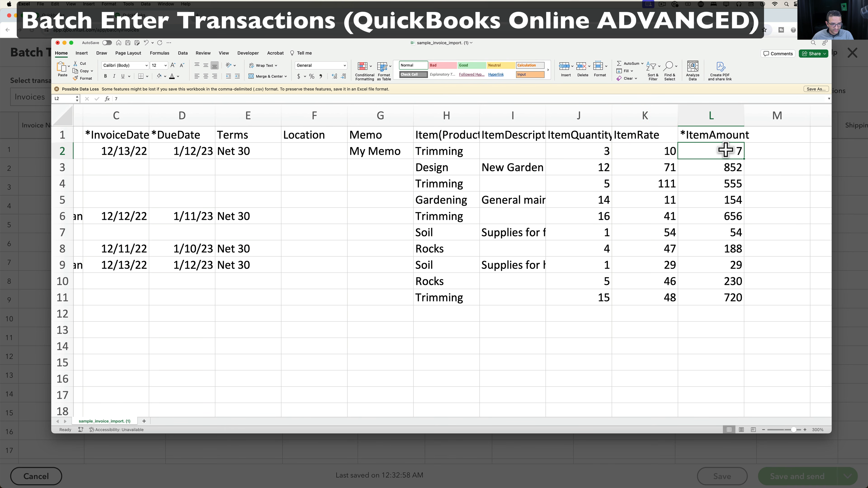
text(=)
click(600, 155)
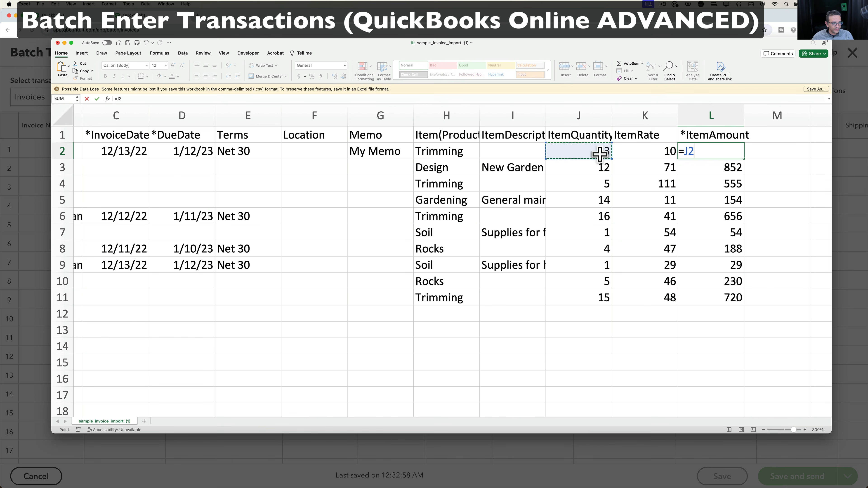
text(*)
click(629, 151)
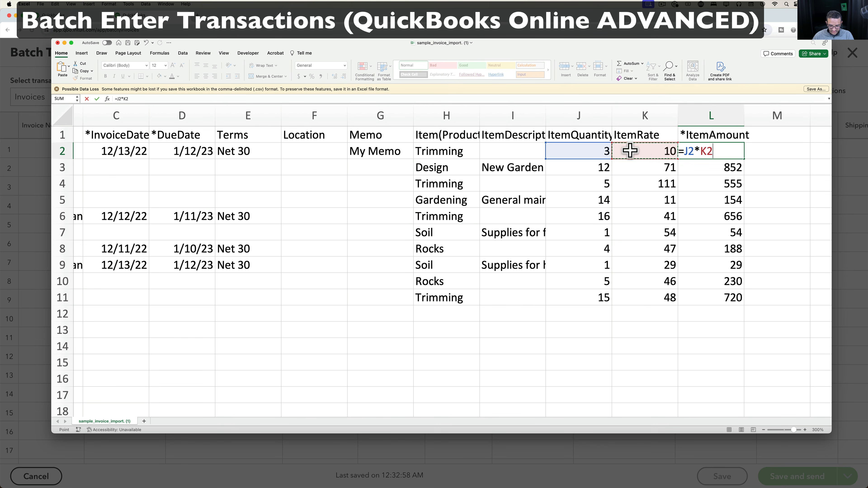
key(Return)
Set rows 3–5 quantities and rates to 24 at 60, 6 at 10, and 7 at 10.
click(601, 171)
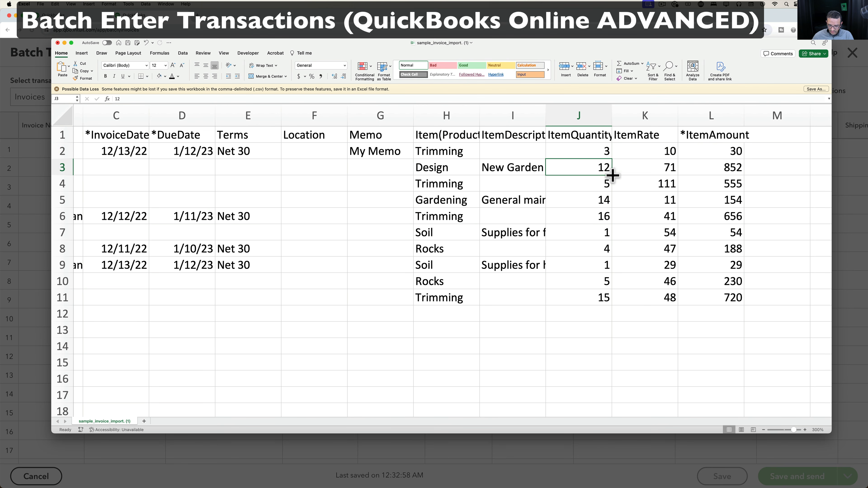
text(24)
key(Tab)
text(60)
key(Return)
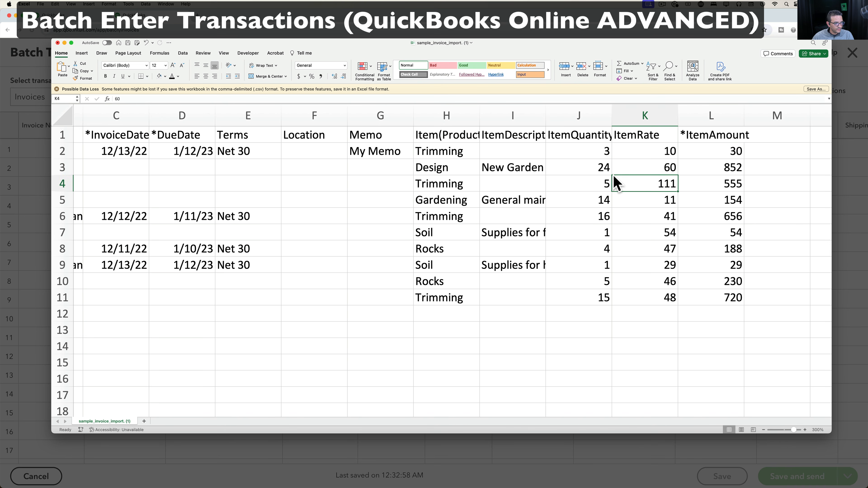
key(Left)
key(Tab)
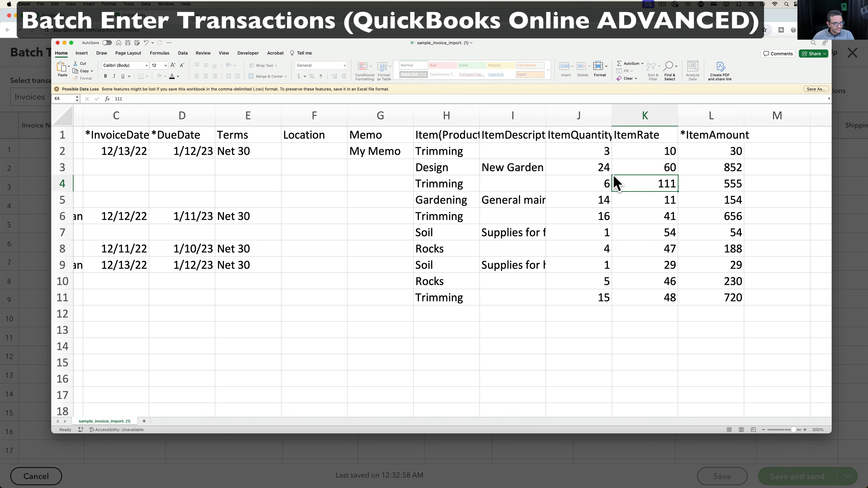
text(10)
key(Return)
text(7)
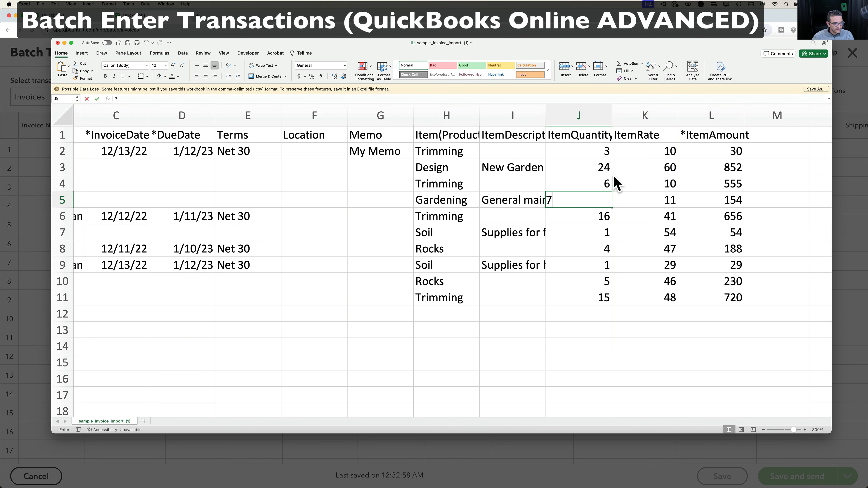
key(Right)
text(10)
key(Return)
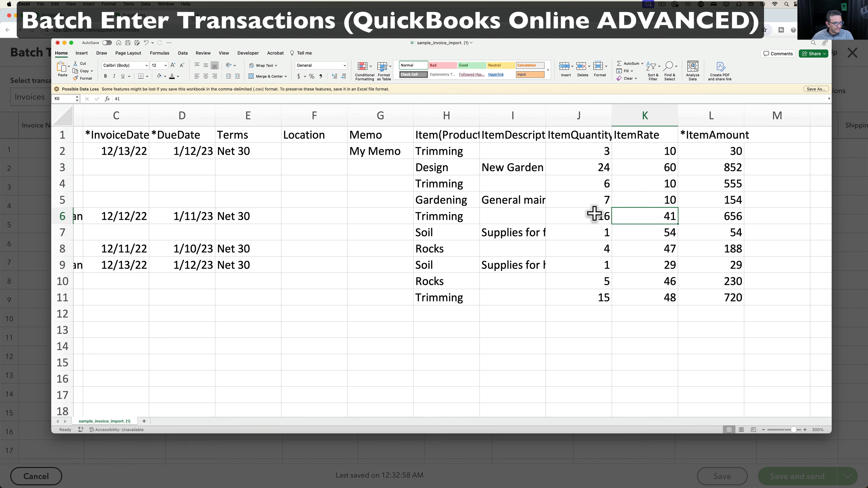
Change the quantities in J6, J8, J10 and J11 to 1, 2, 6 and 10.
click(595, 214)
text(1)
click(599, 232)
click(598, 247)
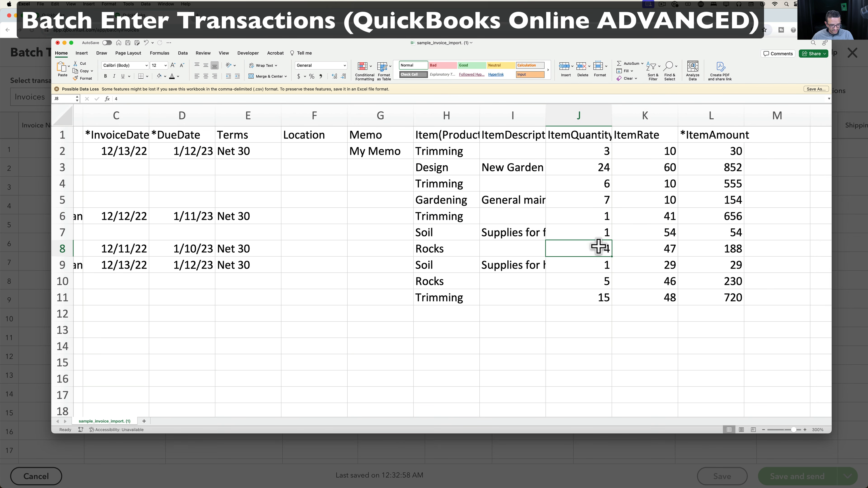
text(2)
click(599, 281)
text(6)
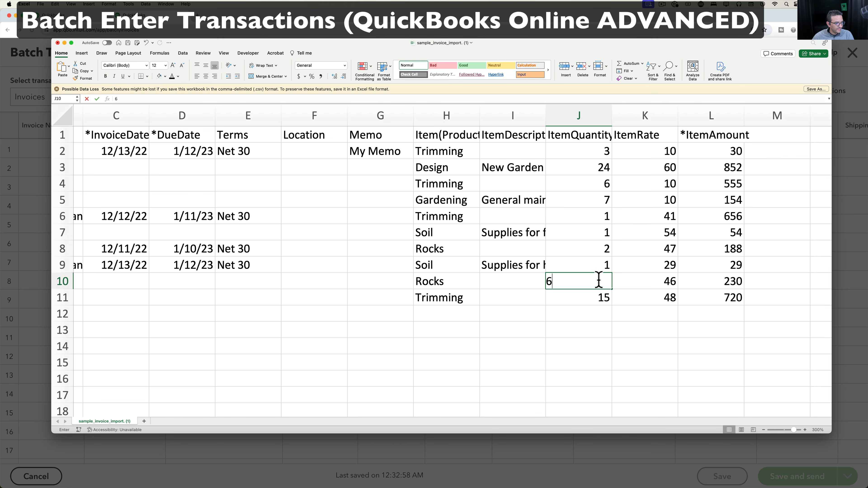
click(597, 296)
text(10)
key(Return)
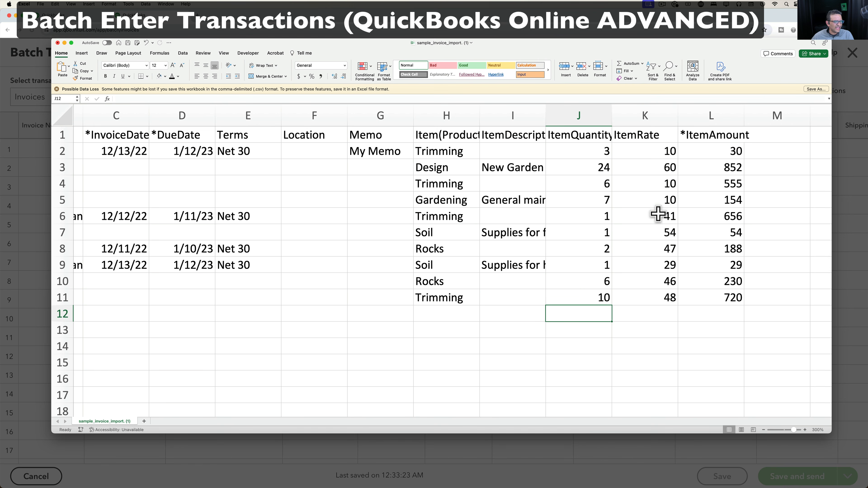
Fill the L2 amount formula down to L11 and check the resulting amounts.
click(662, 154)
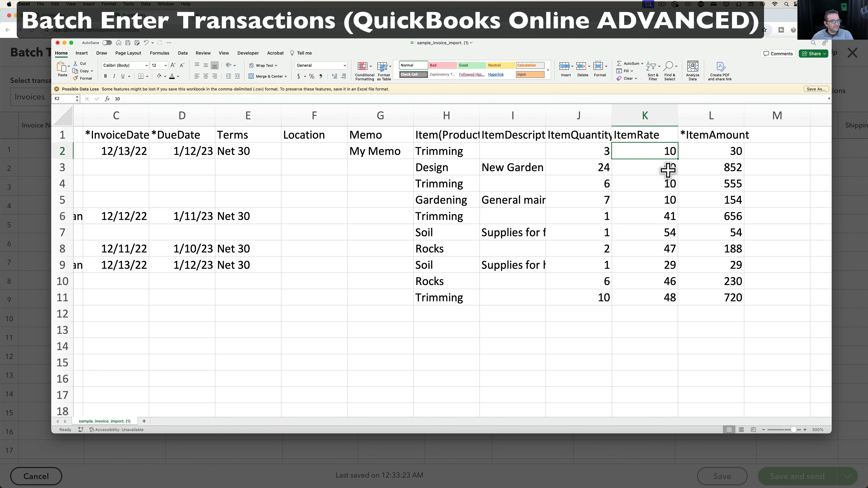
click(738, 156)
drag(743, 159, 742, 299)
click(716, 174)
drag(732, 152, 722, 295)
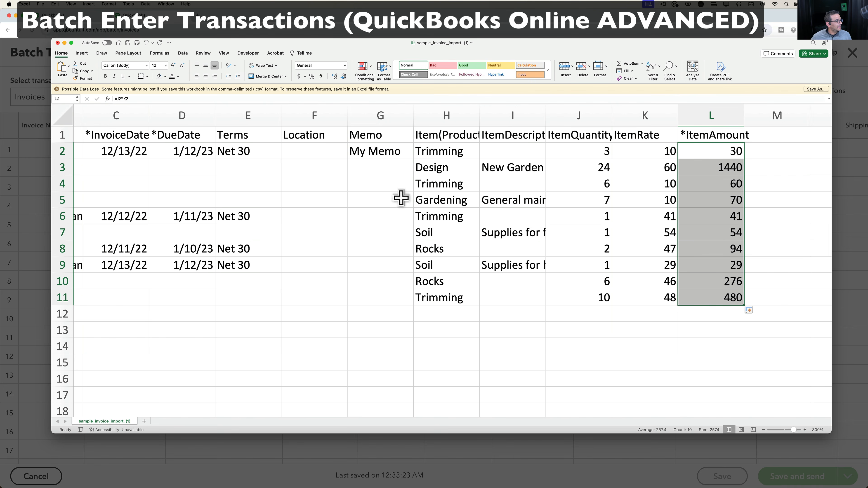
click(44, 161)
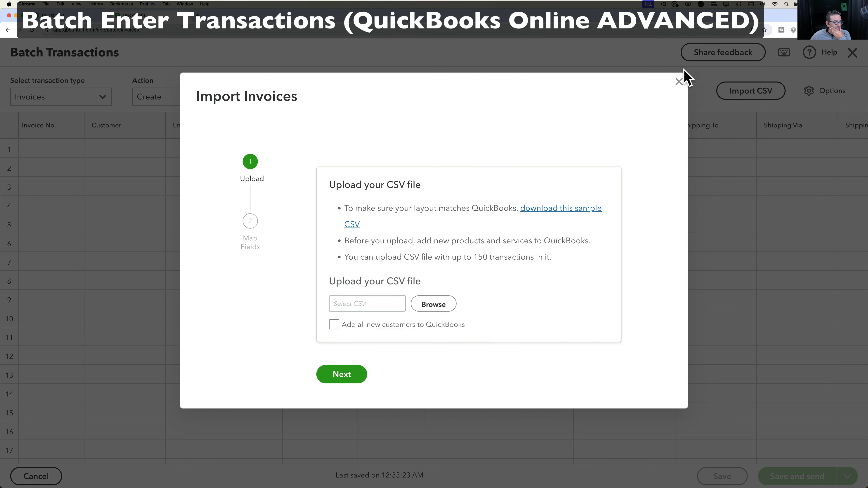
Hide the Email, Terms, Due Date, Location, Location Of Sale, shipping and Tracking No. columns.
click(678, 82)
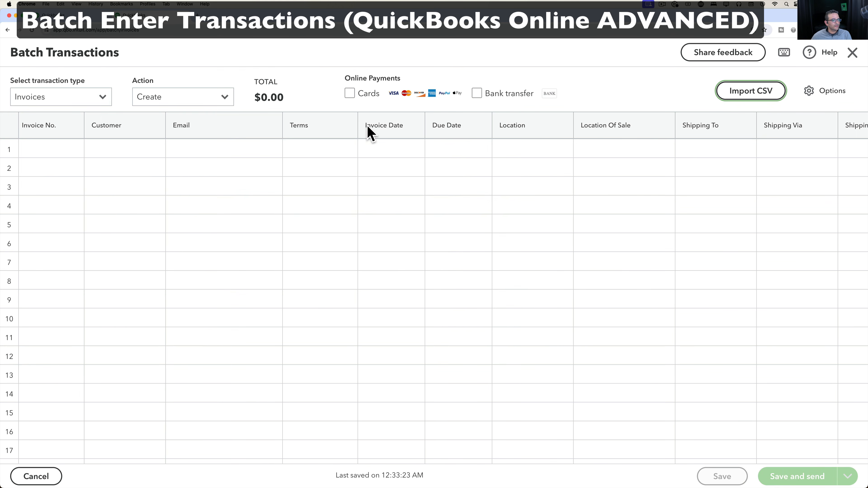
click(817, 91)
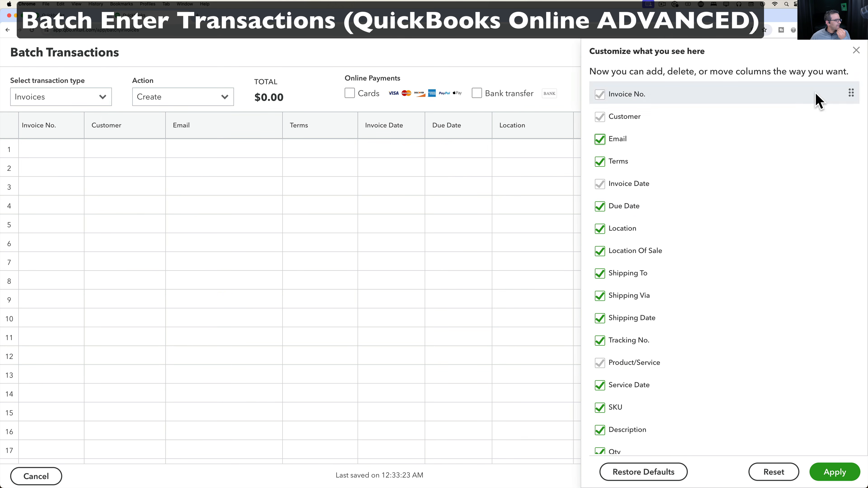
click(601, 140)
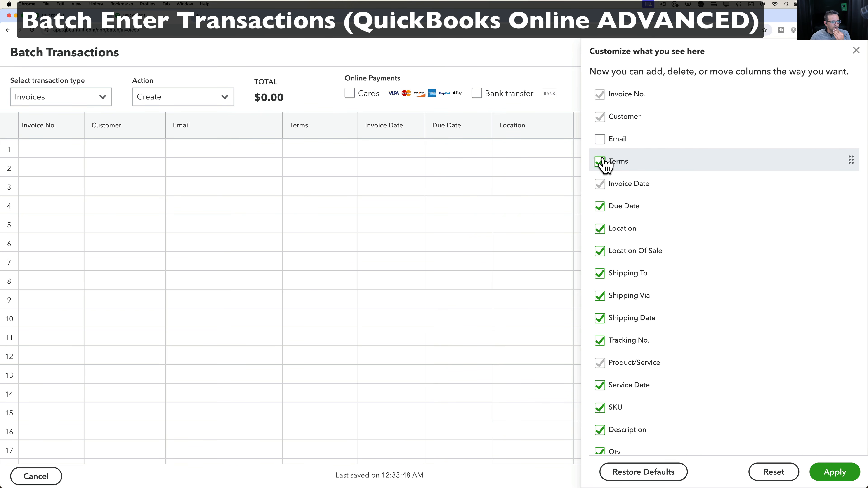
click(601, 162)
click(601, 207)
click(601, 229)
scroll(600, 212, down, 3)
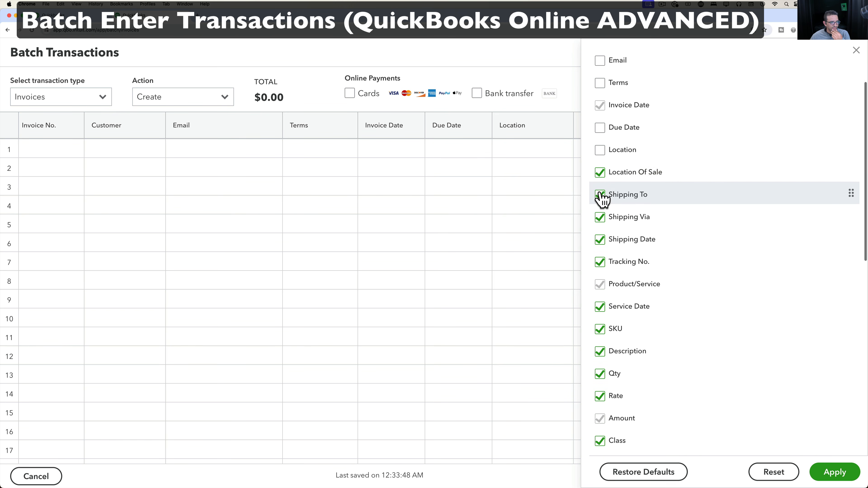
click(601, 173)
click(601, 218)
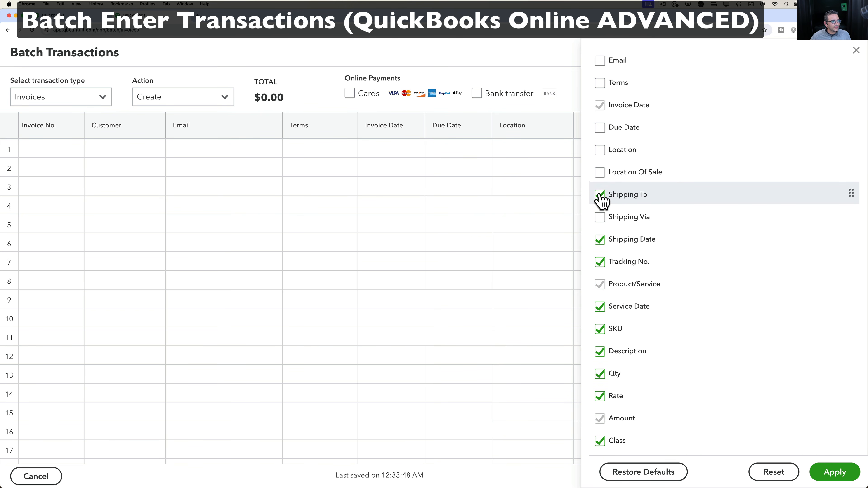
click(601, 196)
click(602, 240)
click(601, 263)
Hide Service Date, SKU, Class, Tax, Memo, message, subtotal, shipping, Total and Attachments columns, then apply.
scroll(603, 271, down, 2)
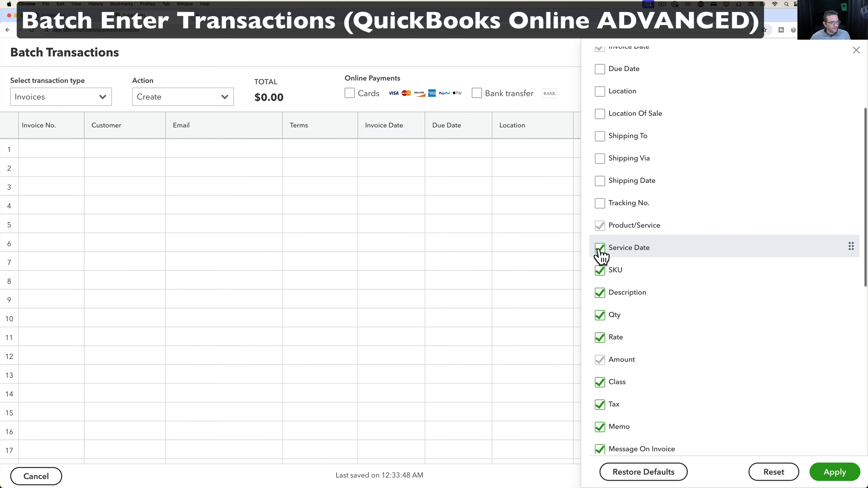
click(602, 249)
click(600, 271)
scroll(603, 313, down, 3)
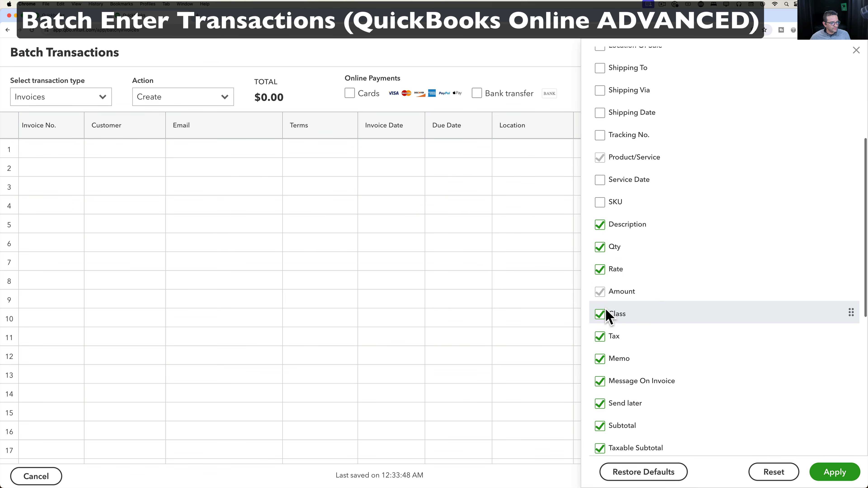
click(601, 288)
scroll(600, 307, down, 5)
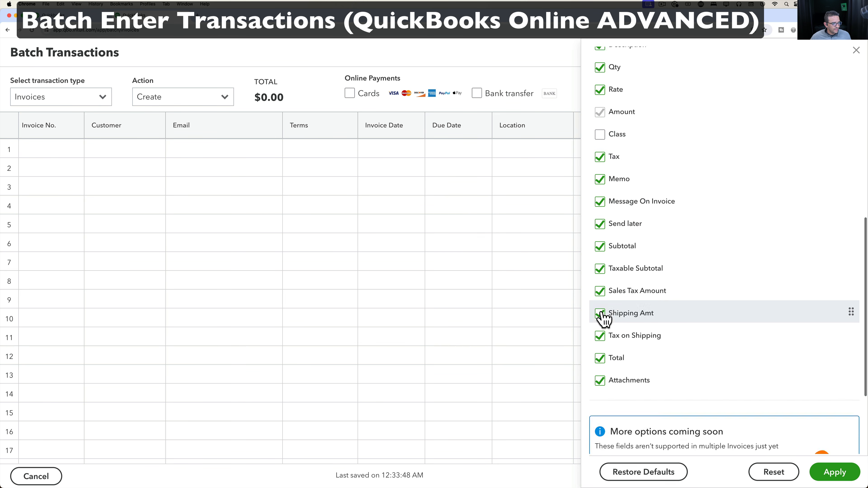
click(601, 158)
click(601, 180)
click(601, 203)
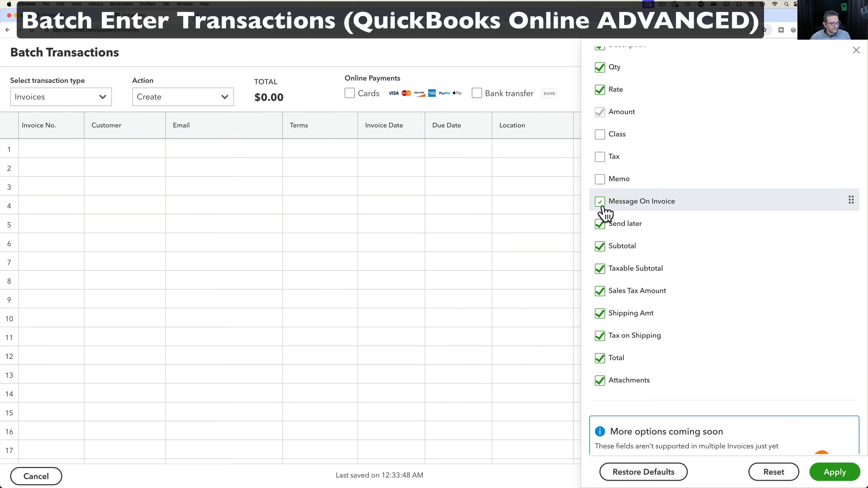
click(601, 225)
click(601, 247)
click(602, 270)
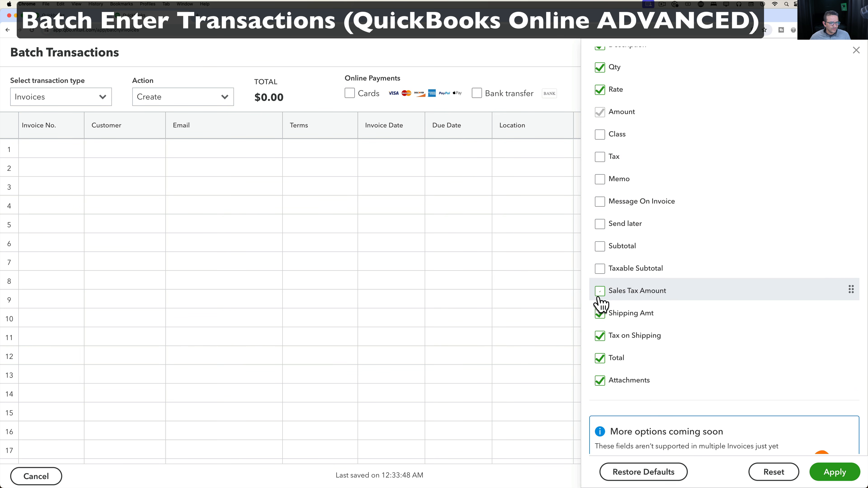
click(601, 314)
click(600, 336)
click(600, 358)
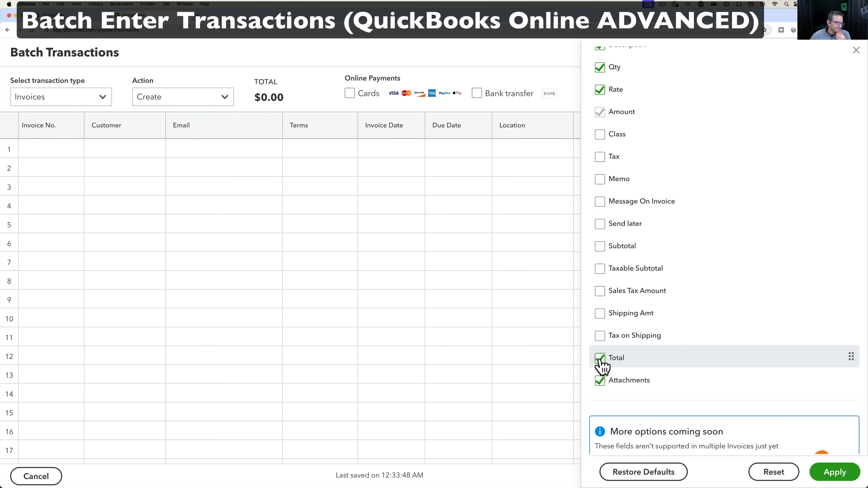
click(600, 381)
click(824, 476)
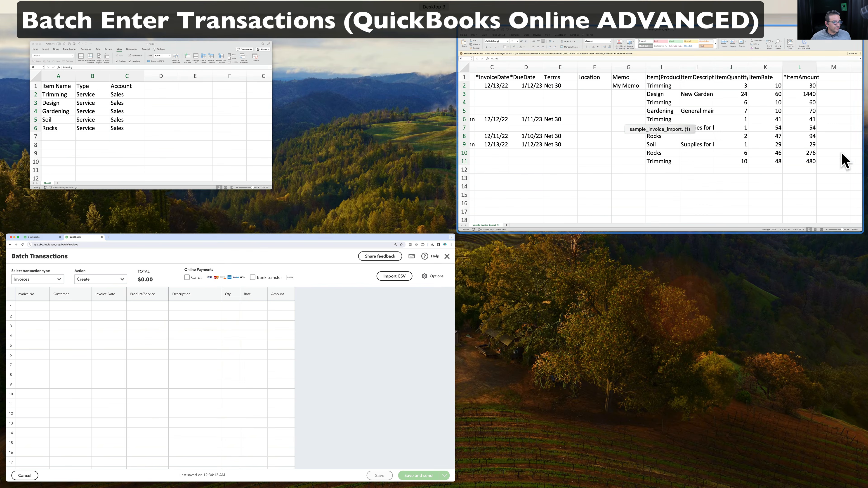
Bring the sample_invoice_import Excel window to the front via Mission Control.
click(590, 146)
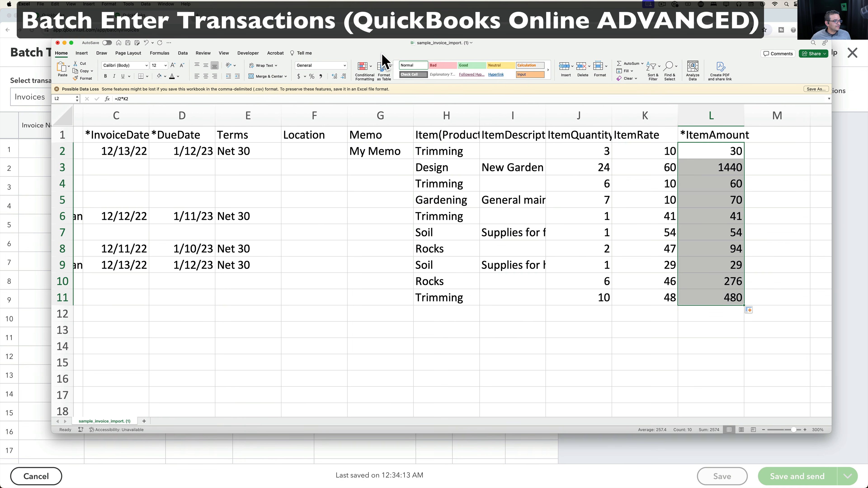
Insert a blank column before *DueDate and move Item(Product/Service) into it as column D.
drag(326, 53, 542, 73)
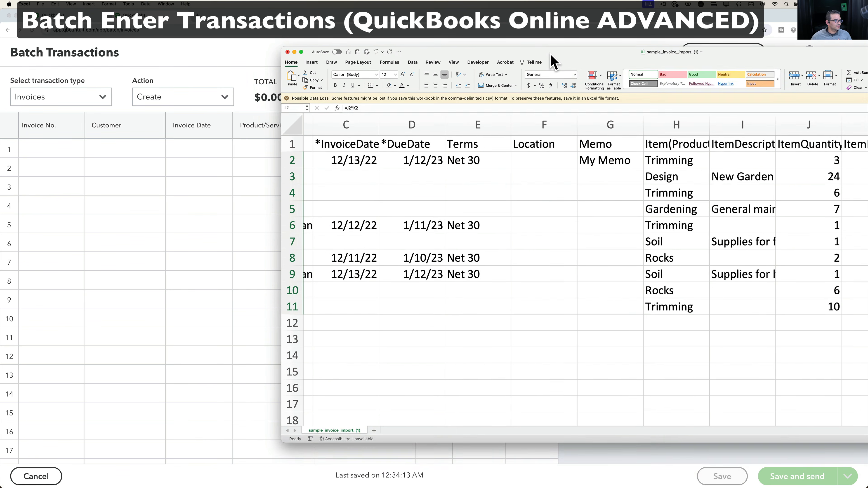
scroll(470, 221, left, 5)
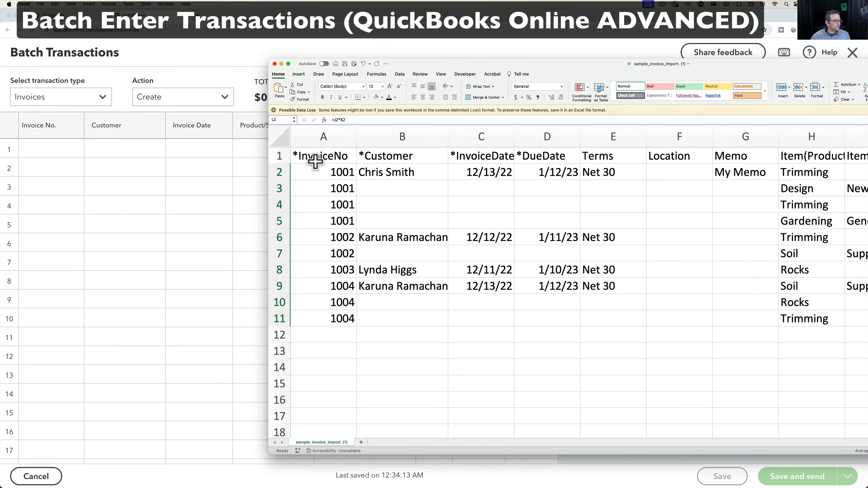
click(321, 137)
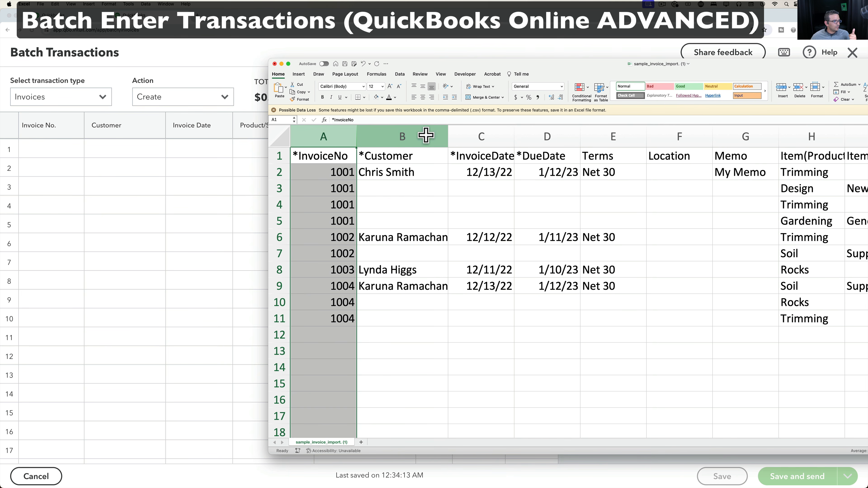
click(426, 136)
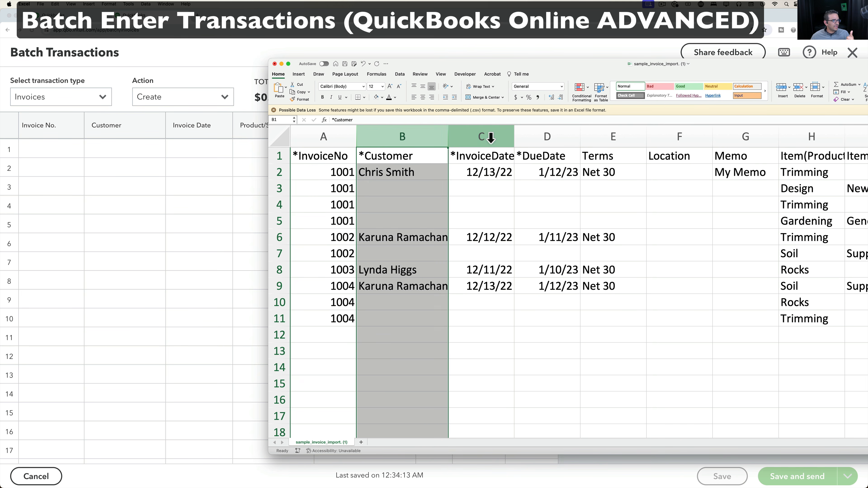
click(491, 137)
drag(549, 75, 358, 159)
click(356, 220)
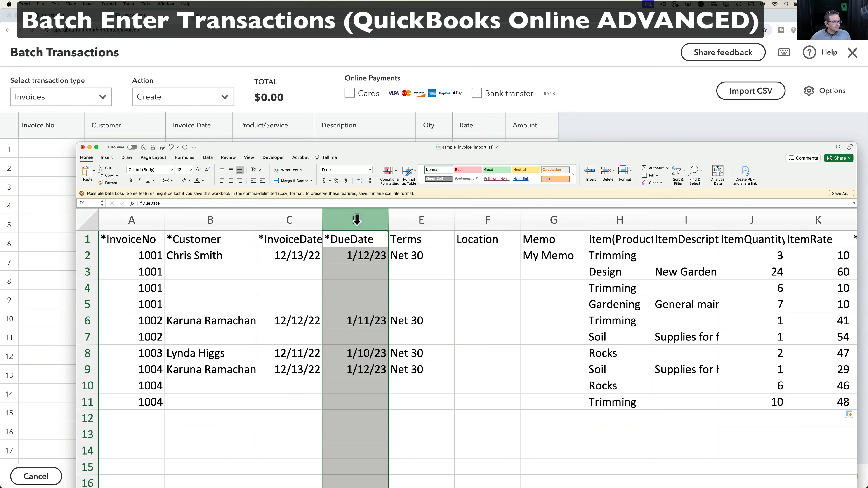
right_click(357, 220)
click(370, 259)
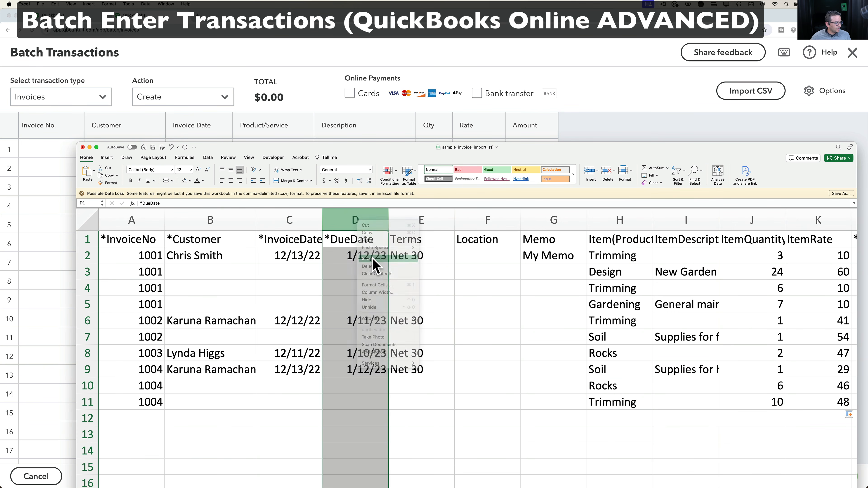
click(636, 284)
click(678, 220)
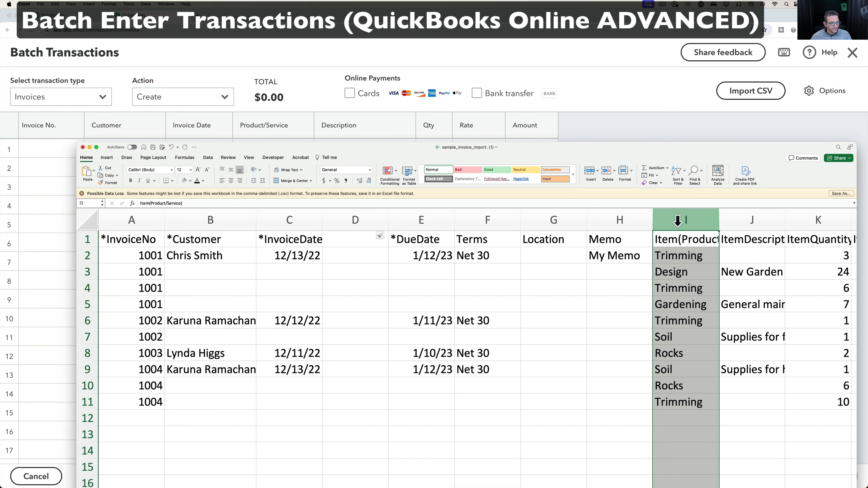
key(super+c)
click(357, 220)
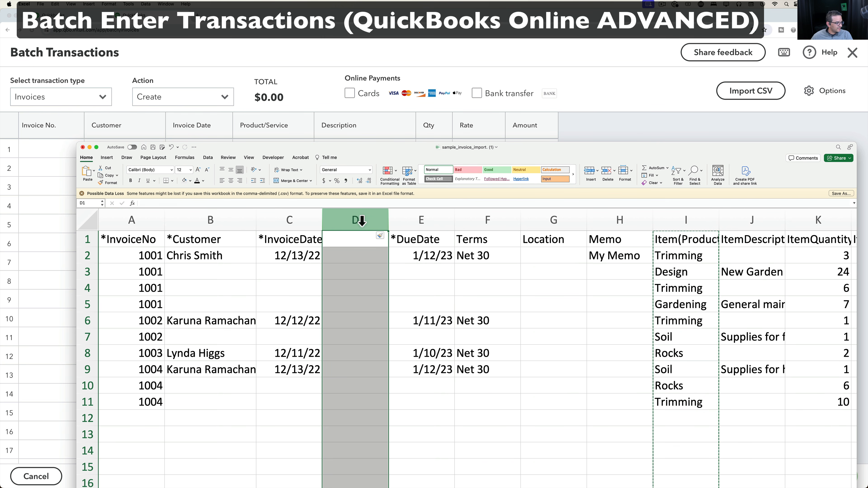
key(super+v)
click(422, 288)
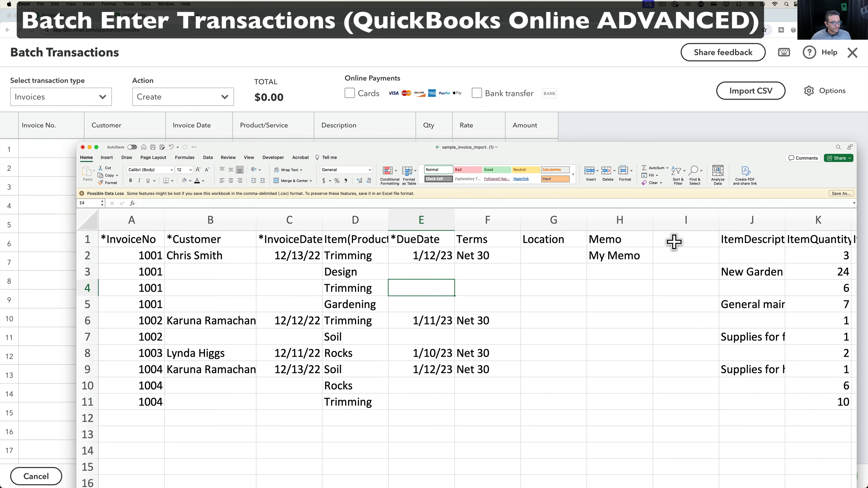
Insert another blank column and move ItemDescription into it as column E.
right_click(412, 220)
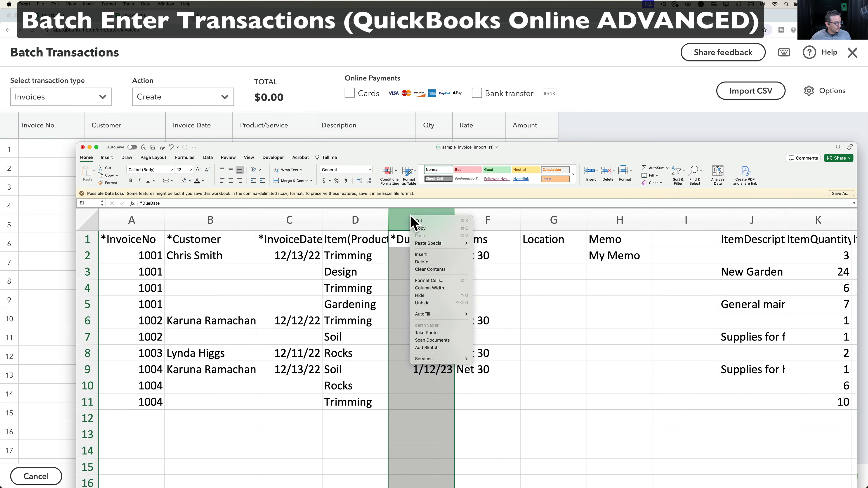
click(432, 254)
click(799, 220)
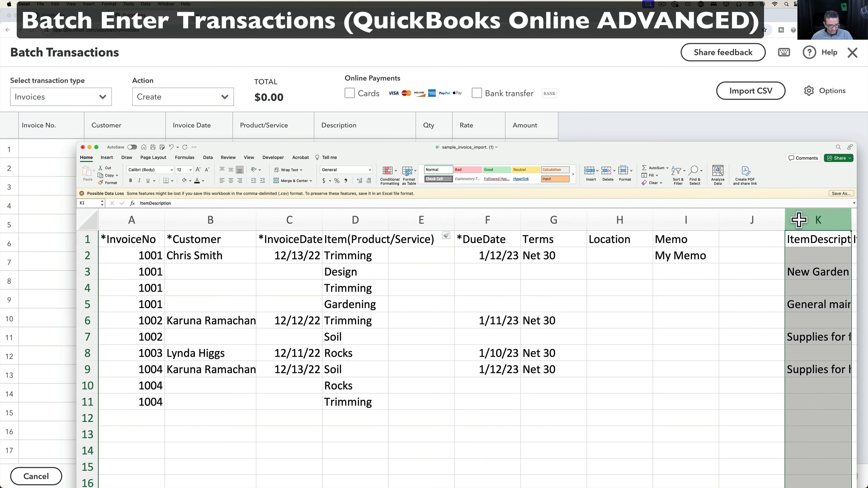
key(ctrl+x)
click(422, 221)
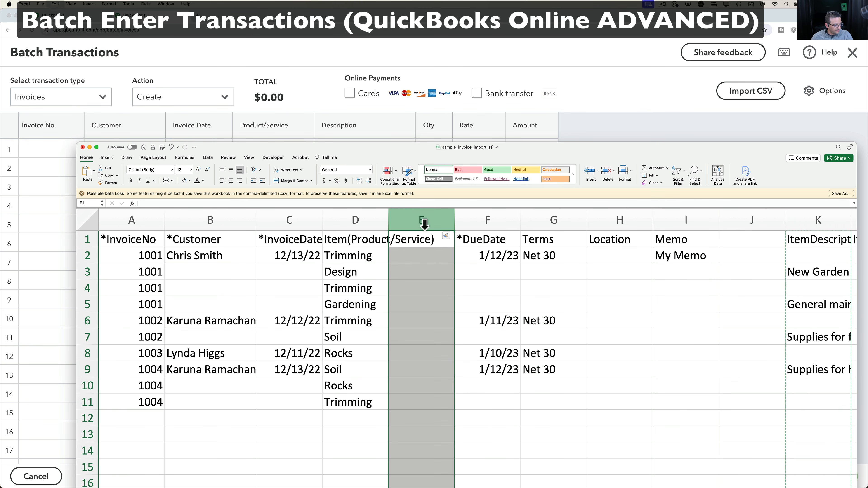
key(ctrl+v)
click(444, 304)
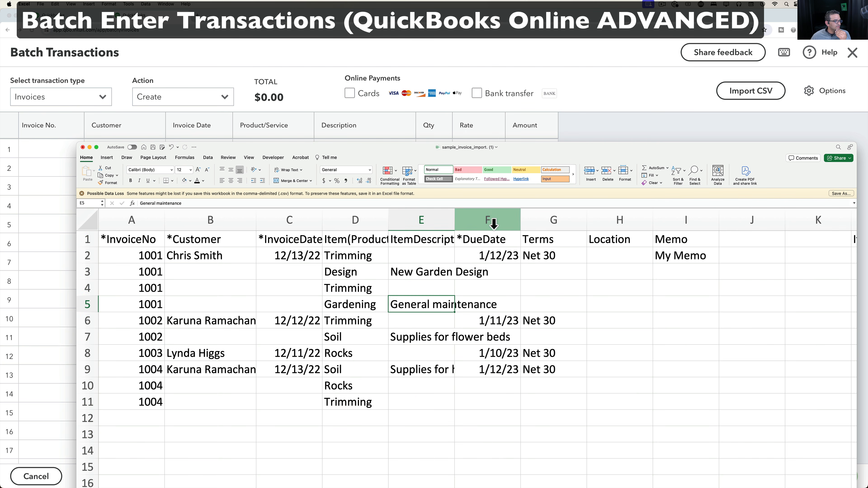
Delete the *DueDate, Terms, Location and Memo columns plus the two leftover empty columns.
drag(488, 220, 671, 219)
right_click(602, 263)
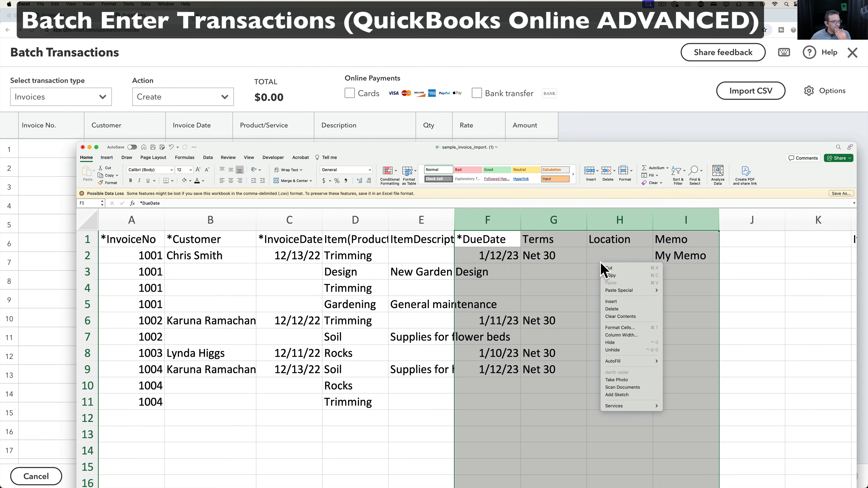
click(623, 309)
click(548, 301)
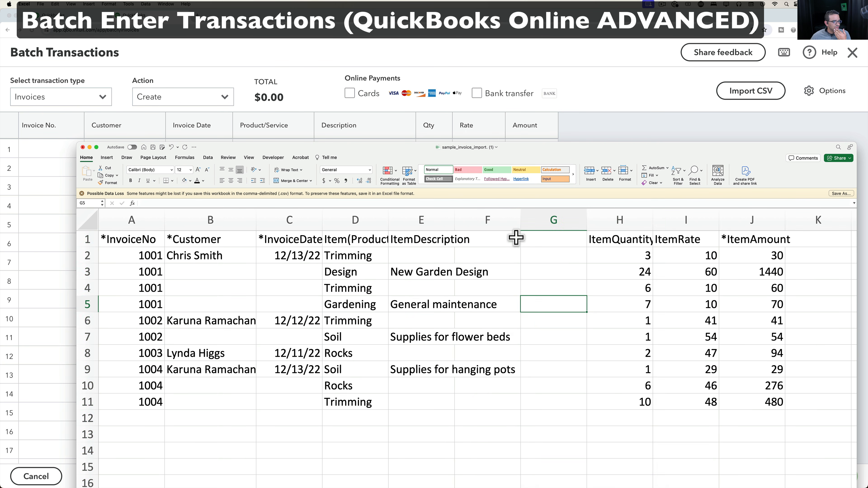
drag(498, 218, 540, 219)
right_click(540, 219)
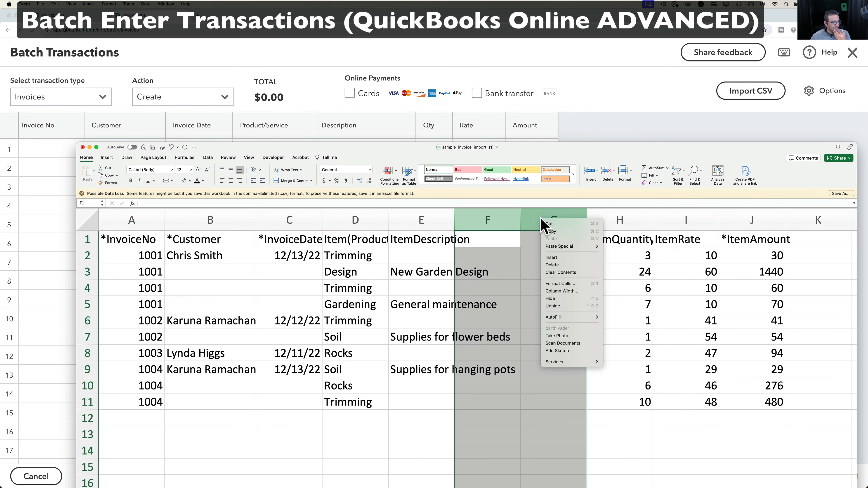
click(557, 265)
click(518, 321)
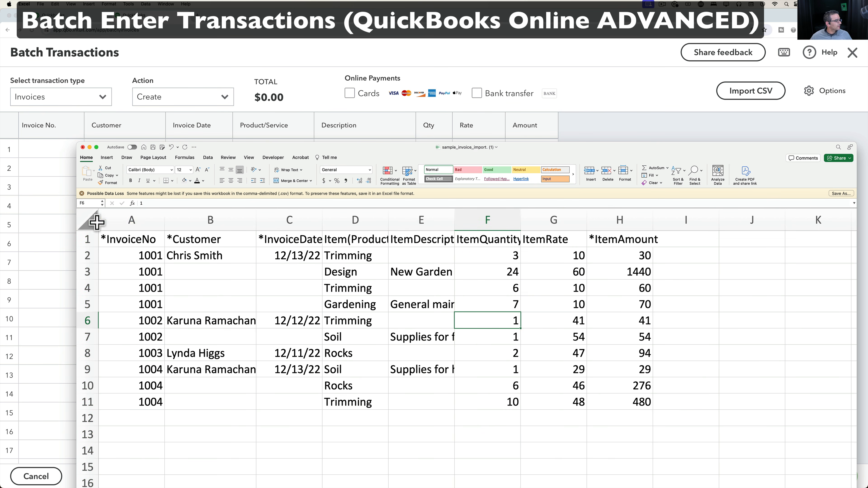
click(89, 221)
Autofit all columns and review the headers from *Customer through *ItemAmount.
double_click(164, 219)
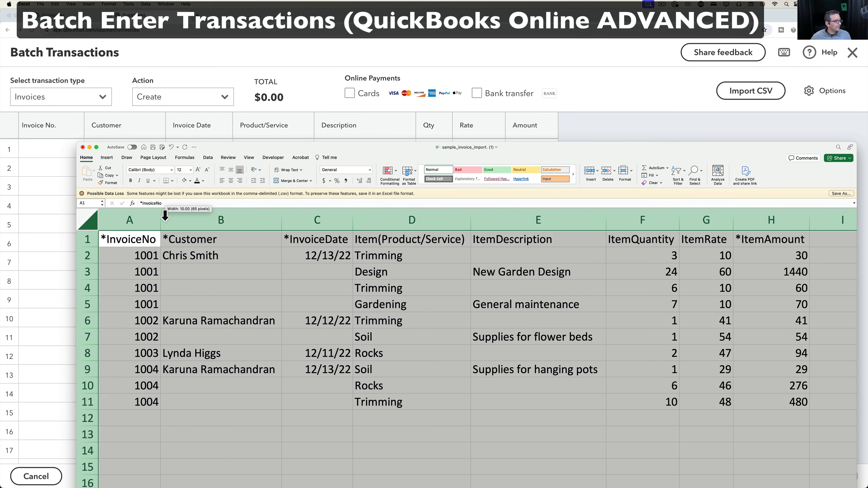
click(153, 244)
click(224, 241)
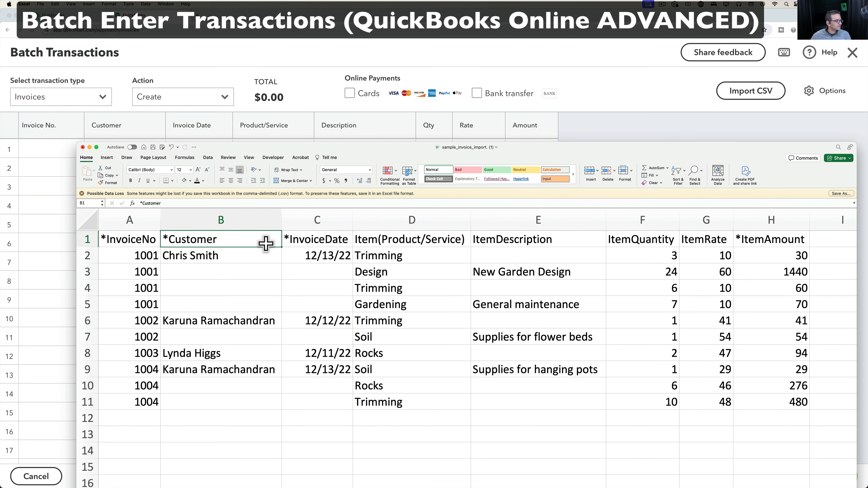
click(337, 241)
click(406, 239)
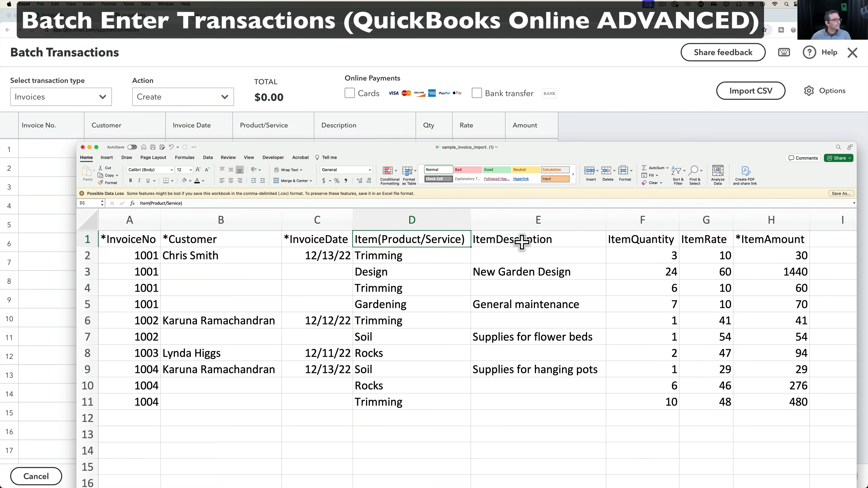
click(527, 242)
click(658, 238)
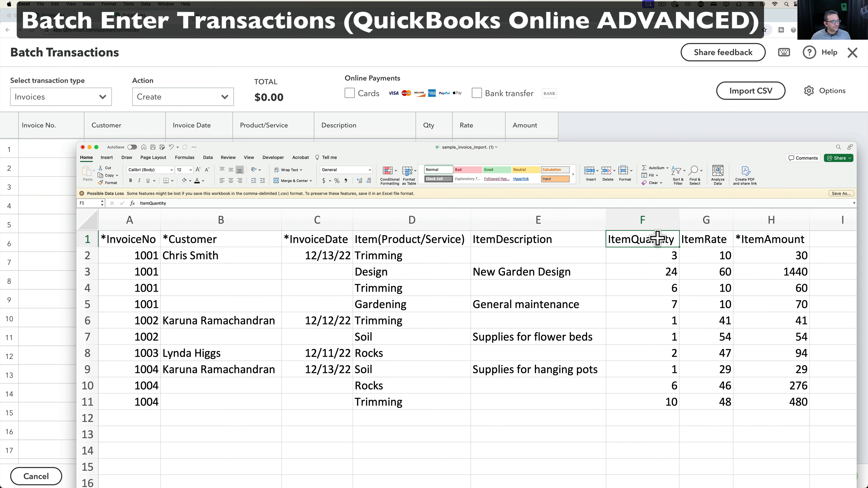
click(715, 241)
click(777, 241)
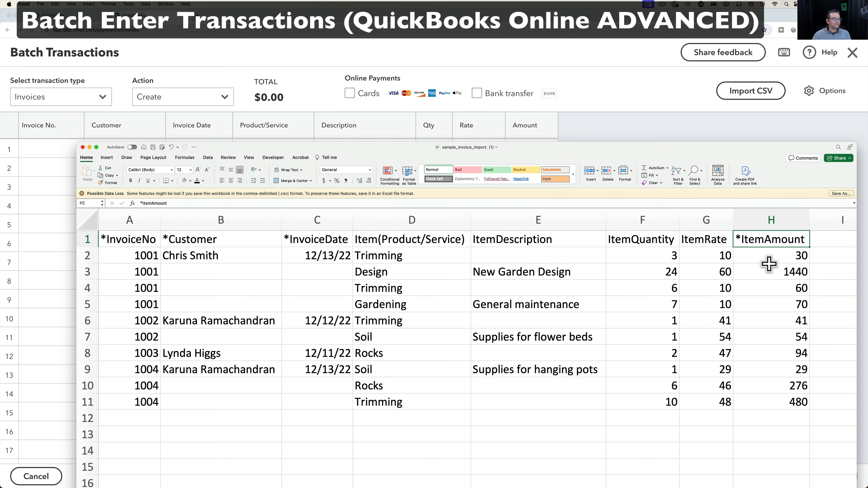
Copy the invoice data rows A2:H11.
drag(791, 255, 141, 398)
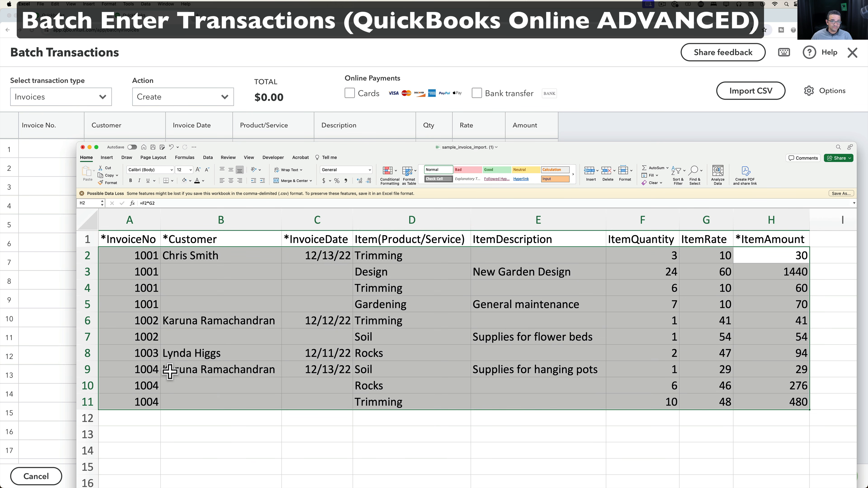
right_click(159, 295)
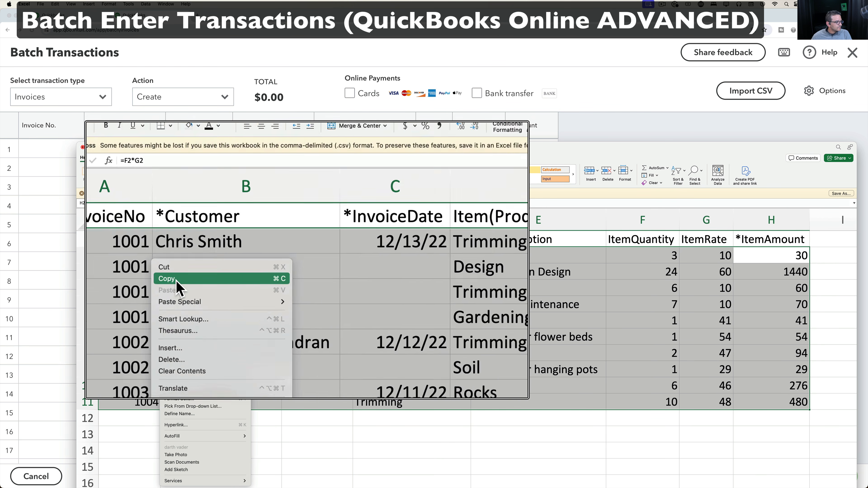
click(177, 281)
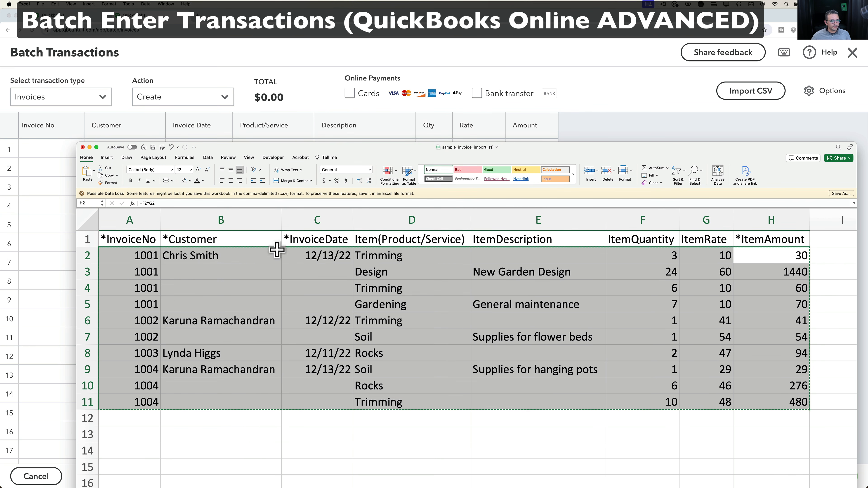
click(37, 151)
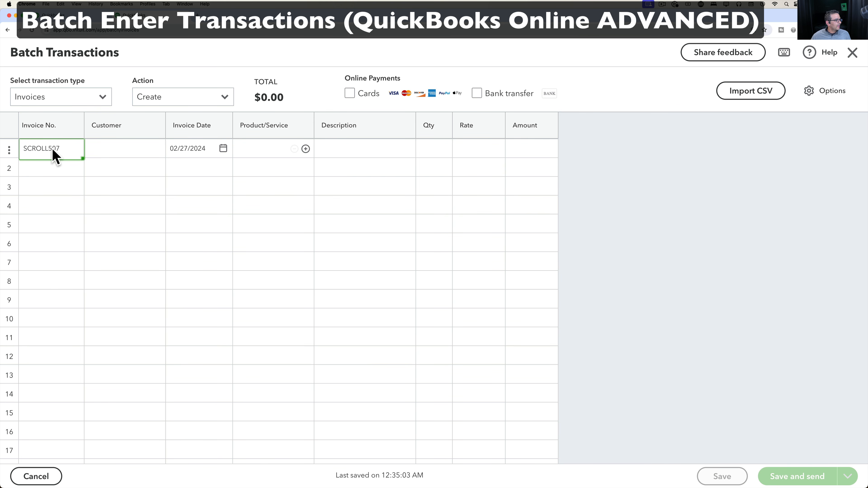
Paste the copied invoice rows into the grid starting at row 1's Invoice No. cell.
click(13, 153)
right_click(35, 155)
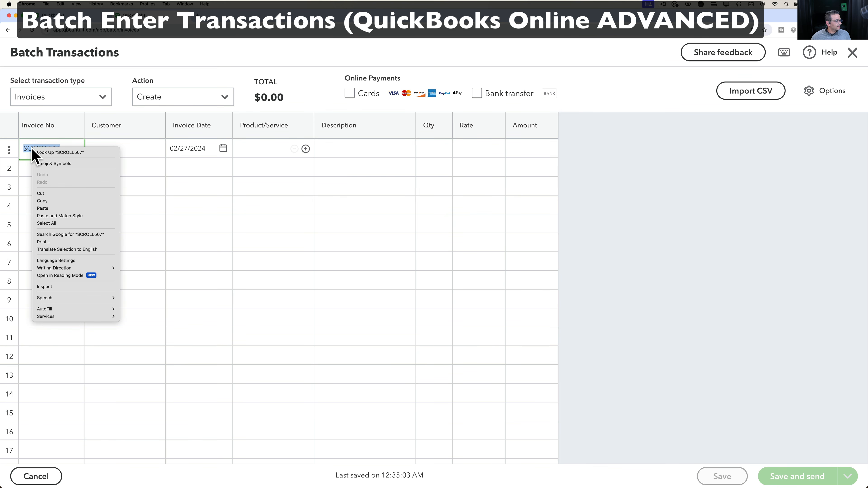
click(45, 208)
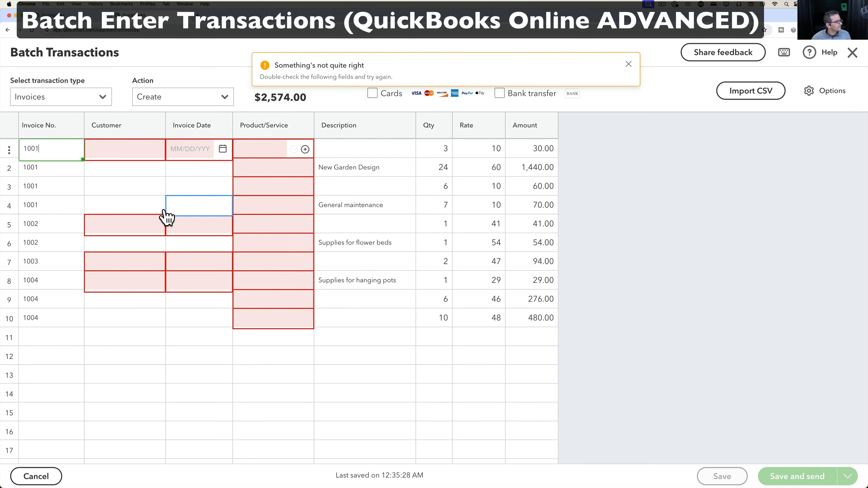
click(131, 157)
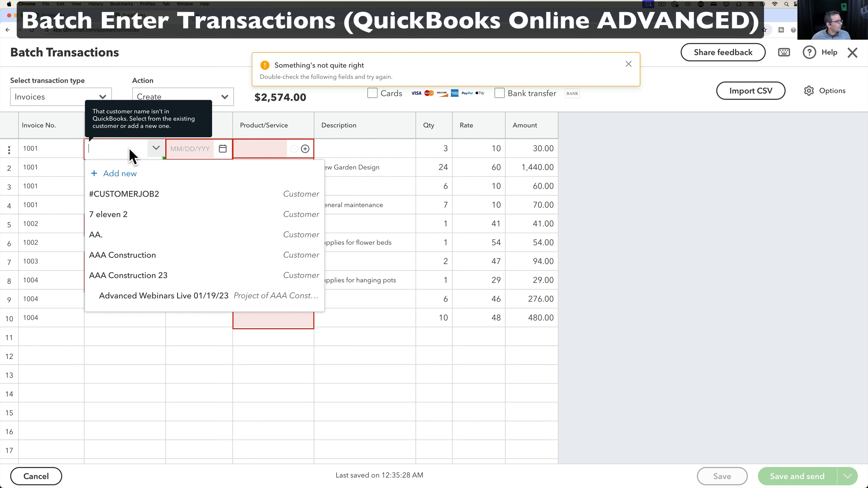
click(131, 157)
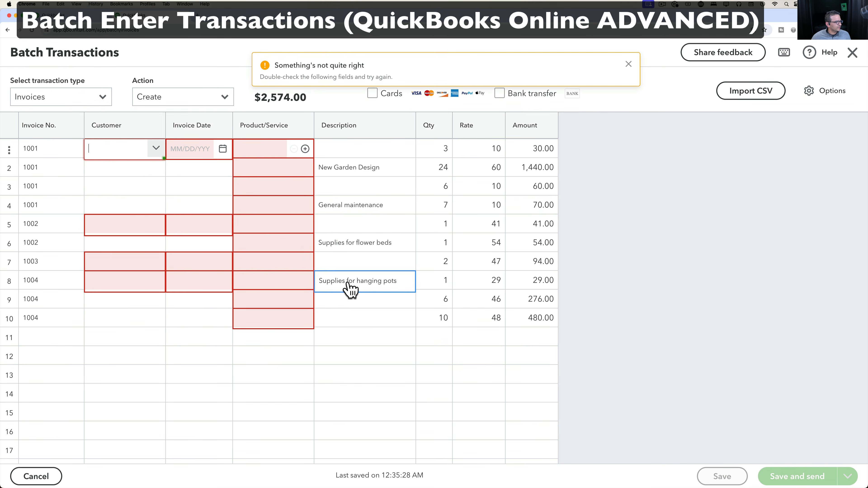
Copy the first customer name from Excel cell B2 and check it against row 1's customer choices.
key(ctrl+Up)
click(575, 214)
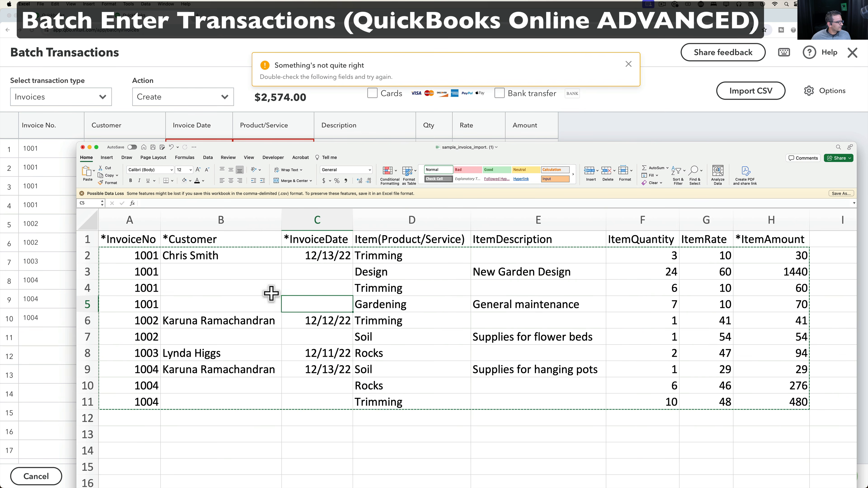
click(213, 257)
key(super+c)
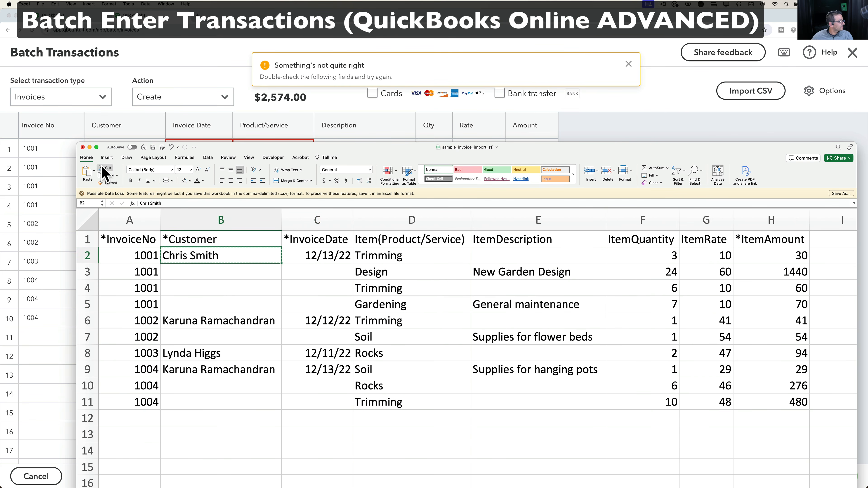
click(69, 152)
click(121, 151)
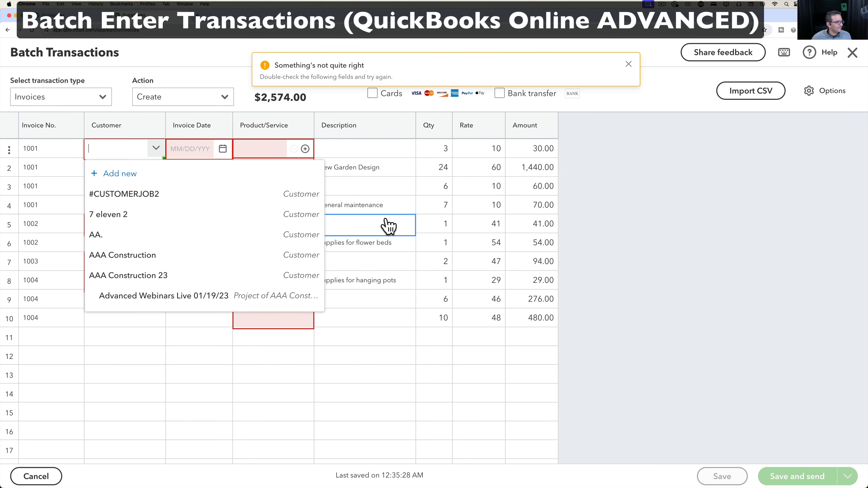
click(614, 223)
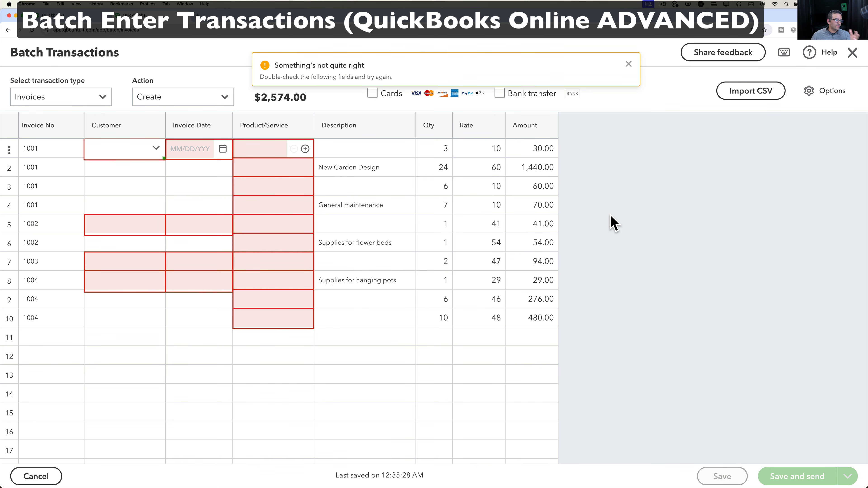
Inspect row 1's flagged Product/Service field and dismiss the error banner.
mouse_move(226, 155)
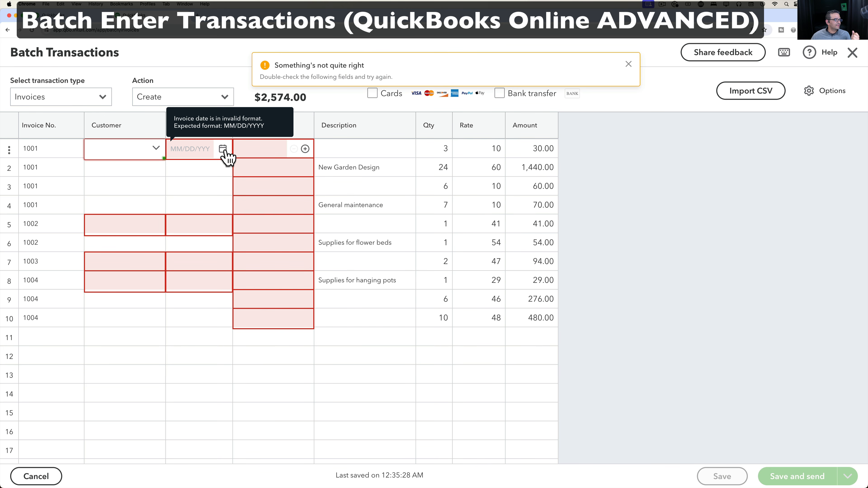
click(276, 151)
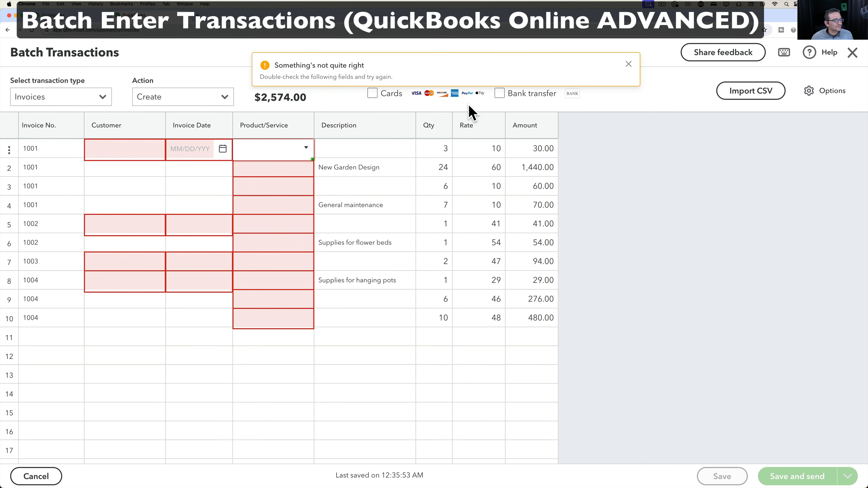
click(631, 65)
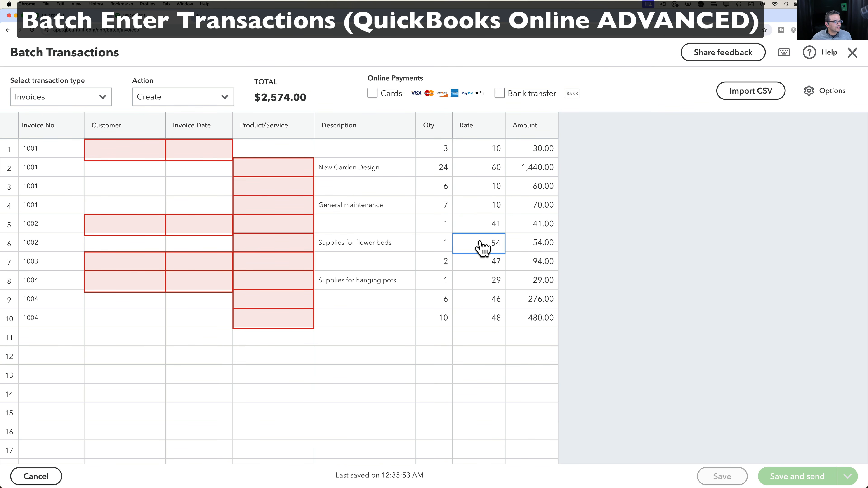
key(ctrl+Up)
click(858, 99)
click(298, 302)
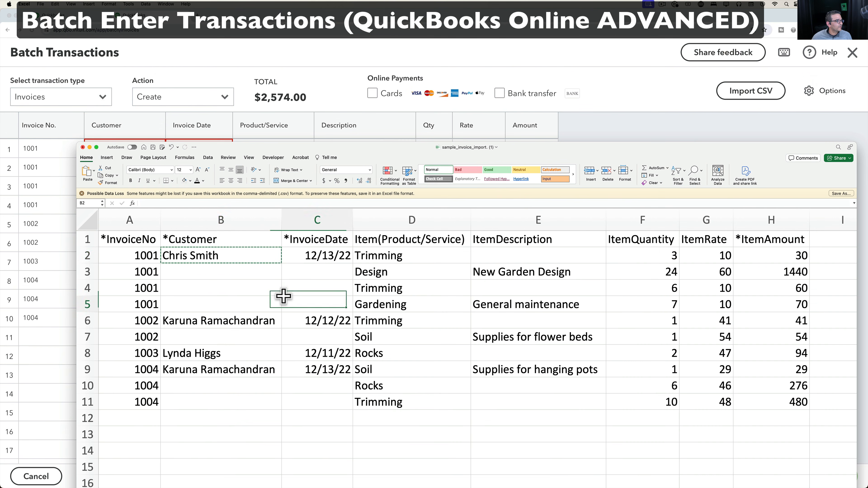
Select the customer names B2:B11 and items D2:D11, then move the Excel window aside.
click(214, 265)
drag(214, 265, 212, 405)
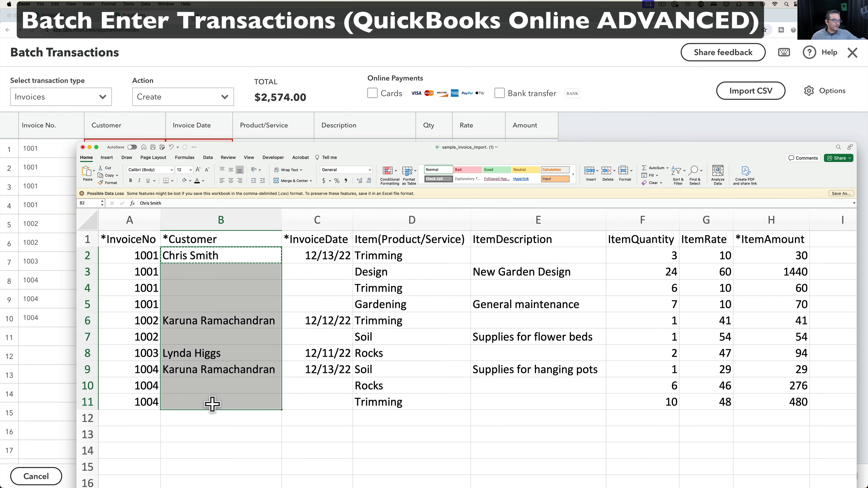
drag(417, 257, 425, 408)
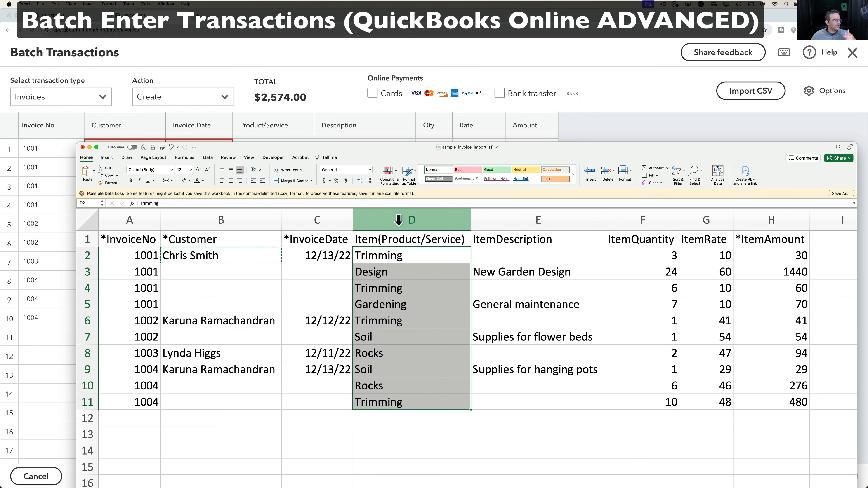
drag(362, 148, 384, 187)
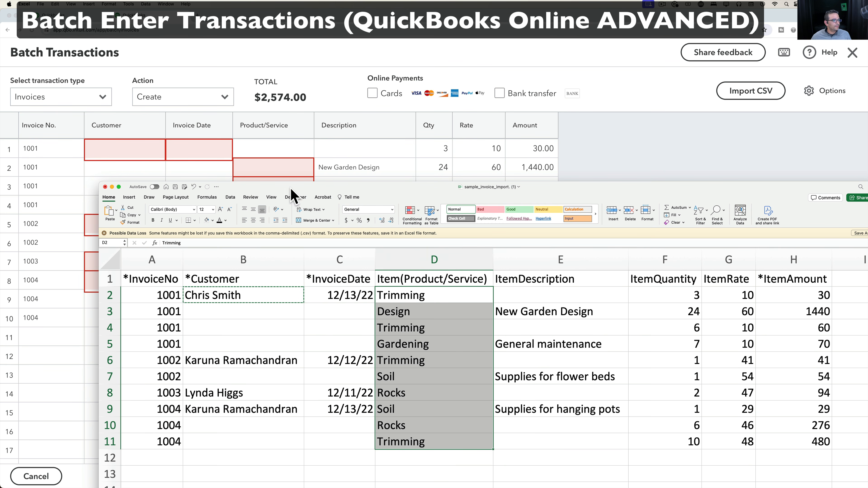
Set batch row 1's customer to AMAZON MARKETPLACE.
click(126, 149)
click(154, 149)
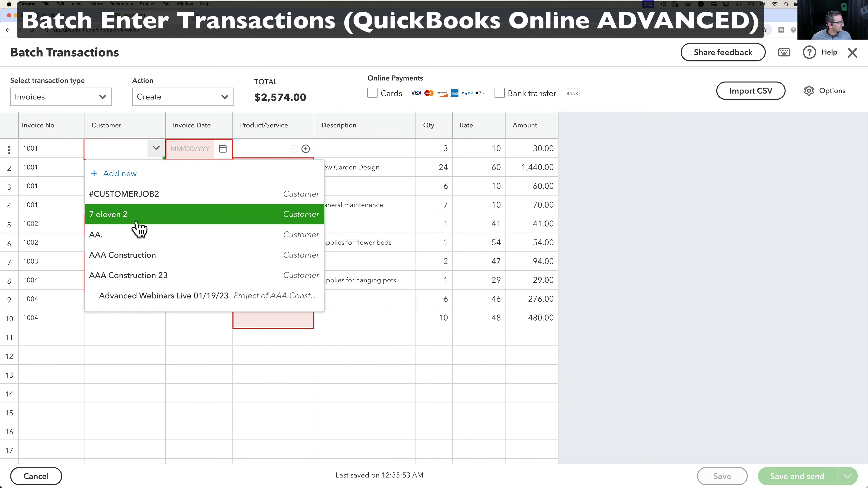
scroll(140, 233, down, 2)
scroll(139, 232, down, 3)
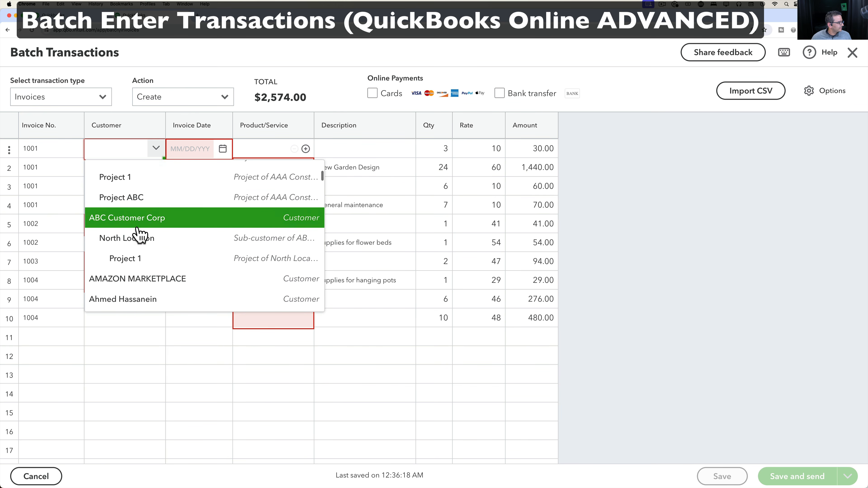
click(139, 283)
Switch row 1 to a different existing customer and paste that name into Excel cell B2.
click(108, 149)
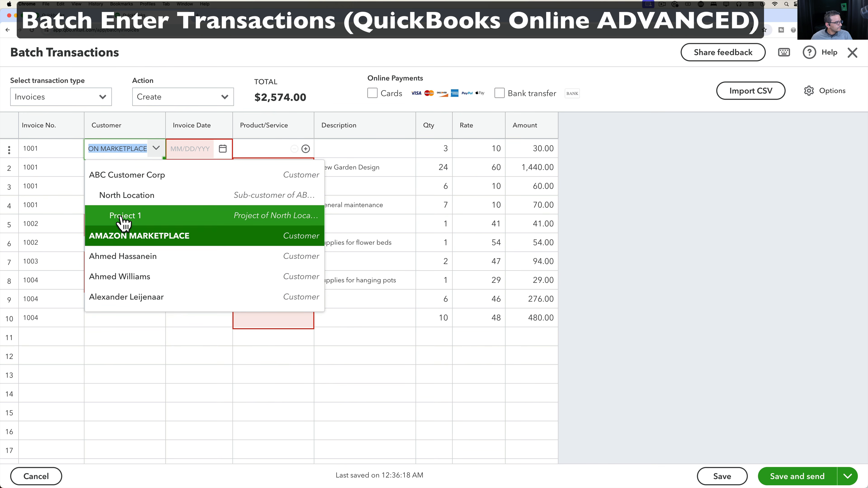
click(120, 255)
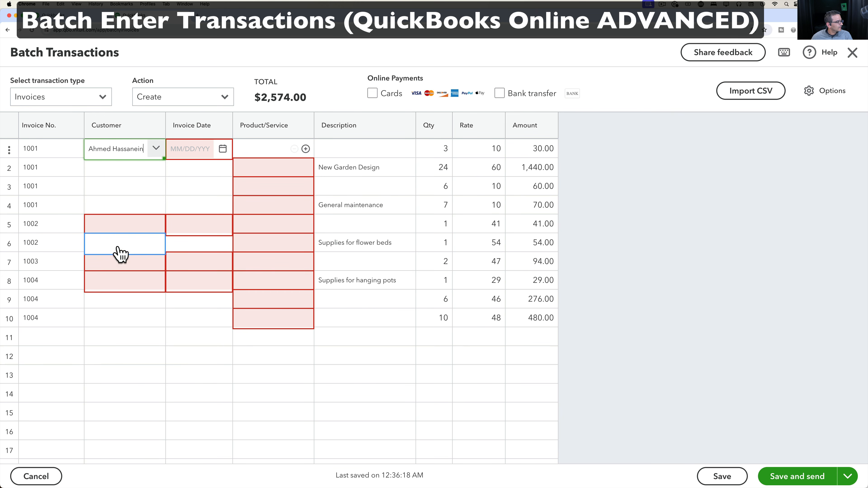
click(87, 148)
key(ctrl+Up)
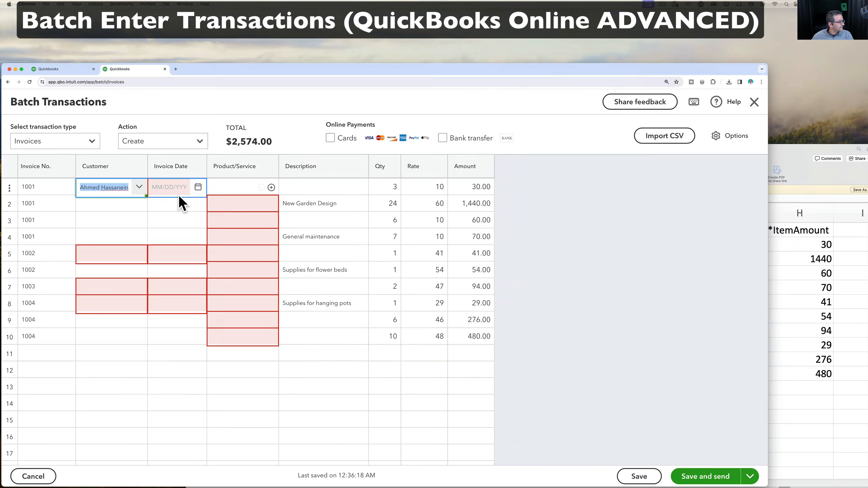
click(467, 190)
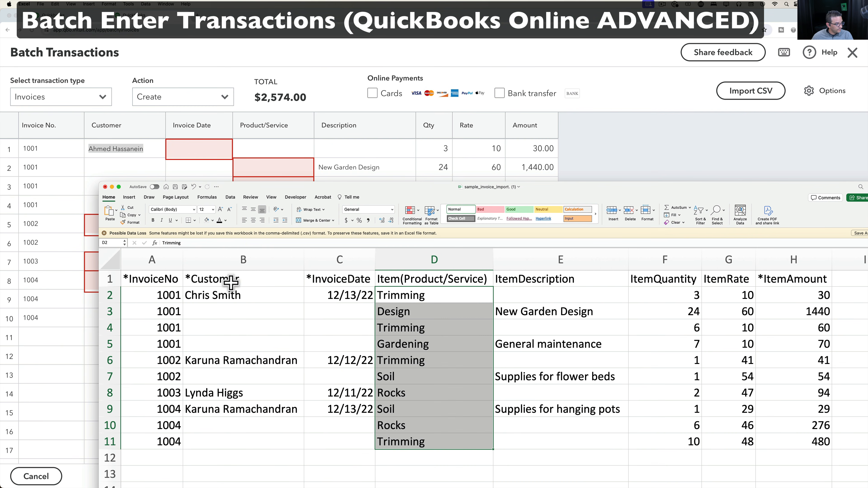
click(223, 295)
key(super+v)
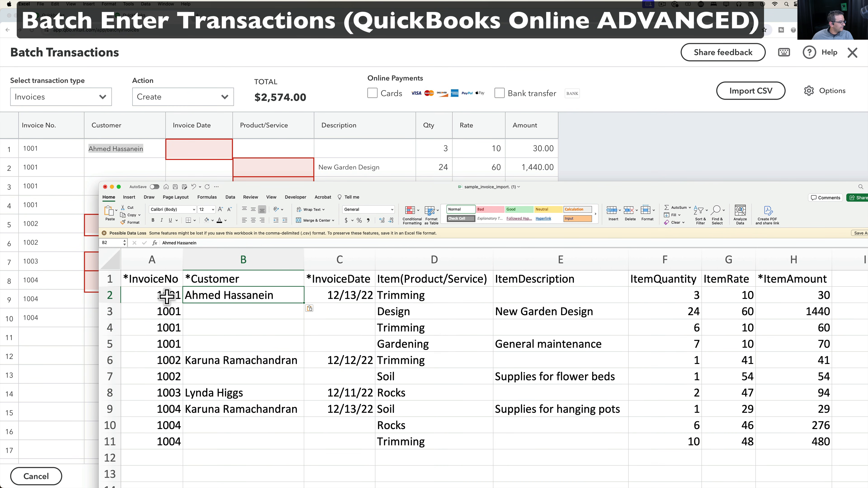
Give invoice 1002 an existing customer and paste it into B6, B9 and invoice 1004's cell.
click(74, 243)
click(109, 226)
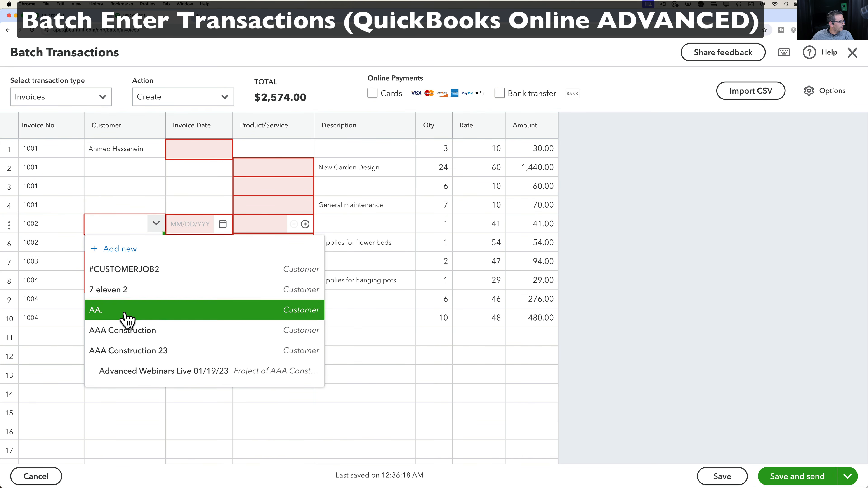
scroll(125, 318, down, 5)
click(127, 328)
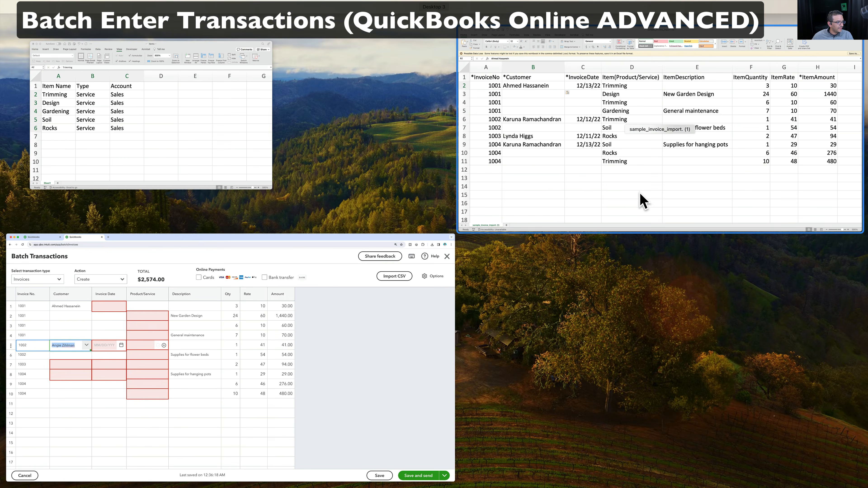
click(640, 199)
click(221, 358)
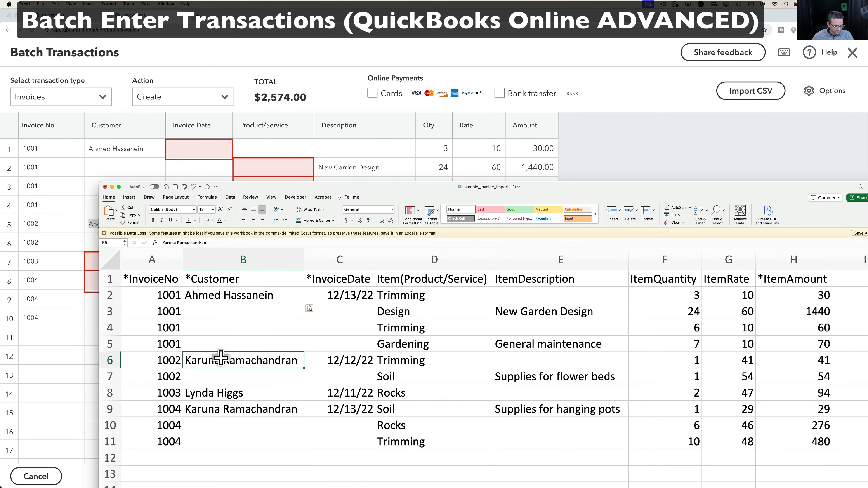
click(214, 409)
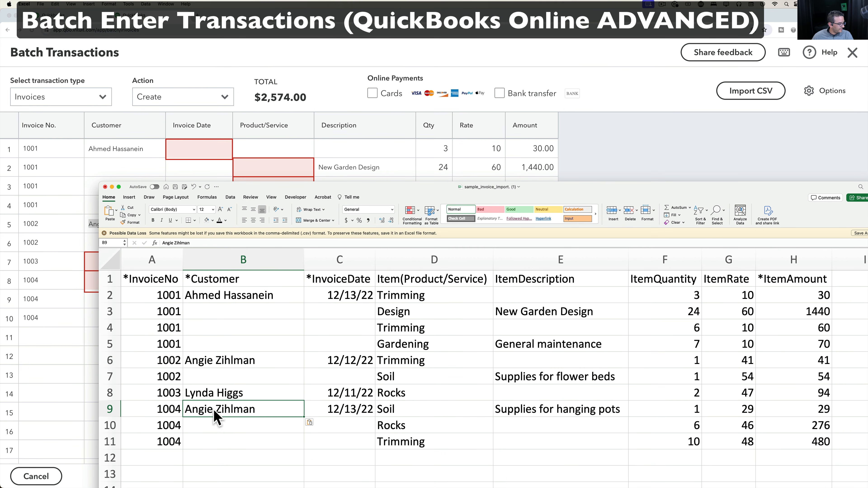
Pick an existing customer for row 9 and paste it over invoice 1003's customer in Excel.
click(45, 343)
click(137, 300)
scroll(118, 385, down, 5)
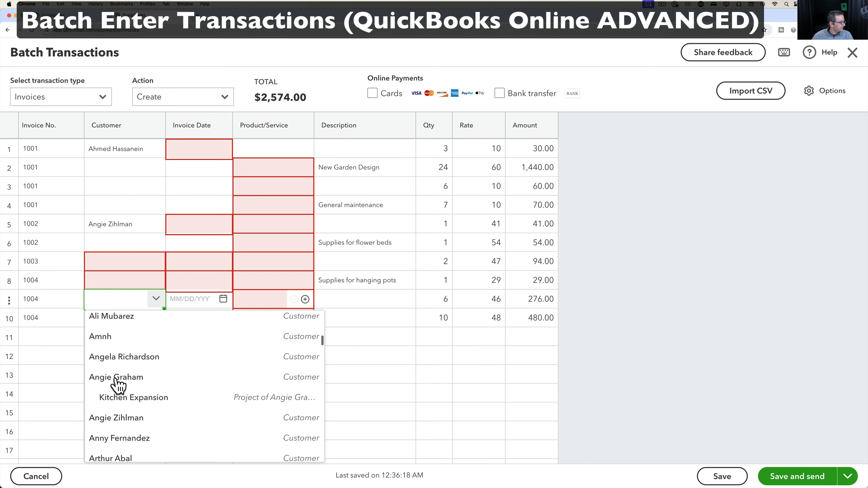
scroll(118, 385, down, 3)
click(117, 384)
drag(106, 302, 78, 303)
key(super+c)
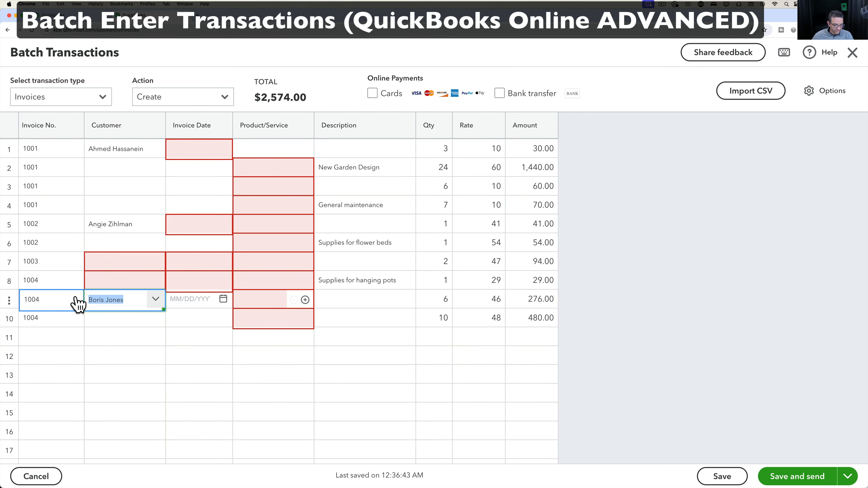
key(ctrl+Up)
click(517, 194)
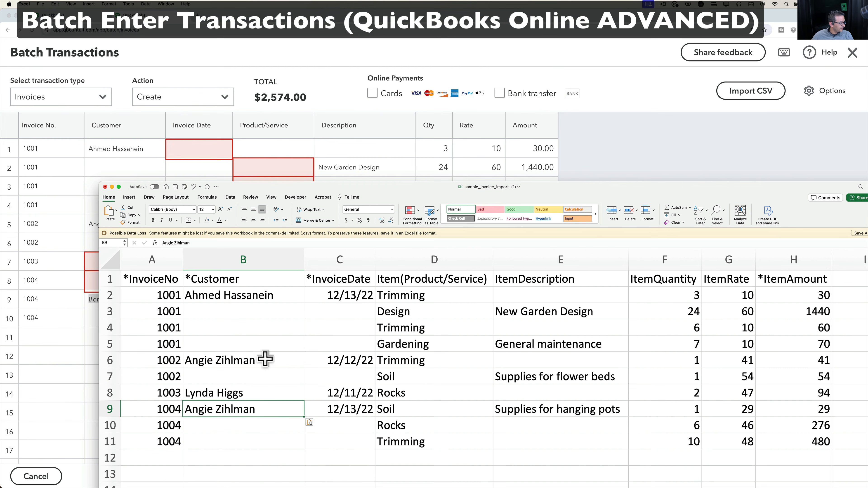
click(223, 394)
key(super+v)
click(253, 440)
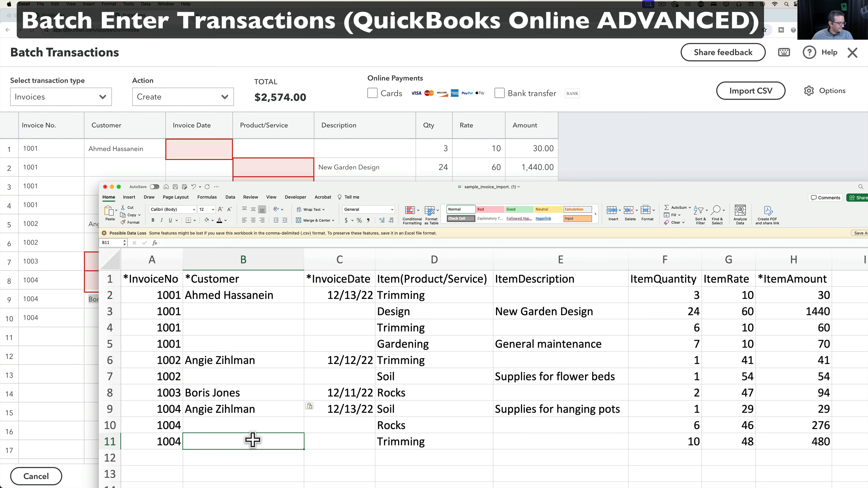
drag(153, 294, 624, 443)
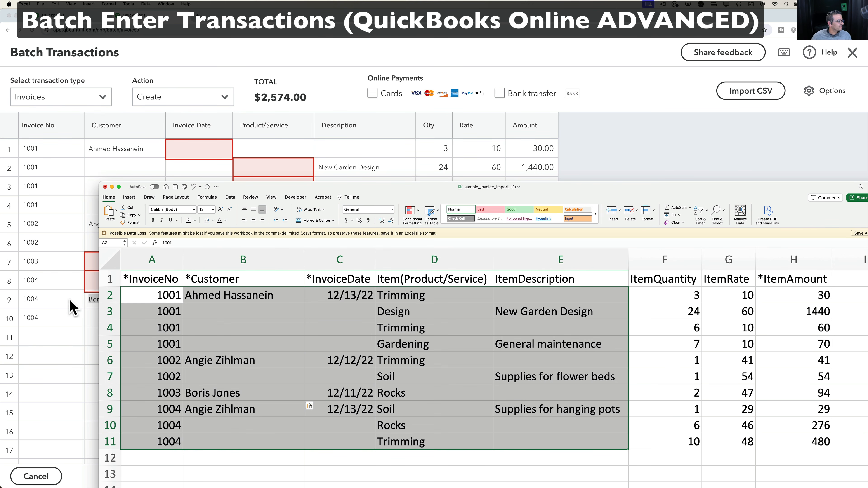
Set batch row 2's product to the existing Design 11 item and copy its name.
click(85, 257)
click(275, 170)
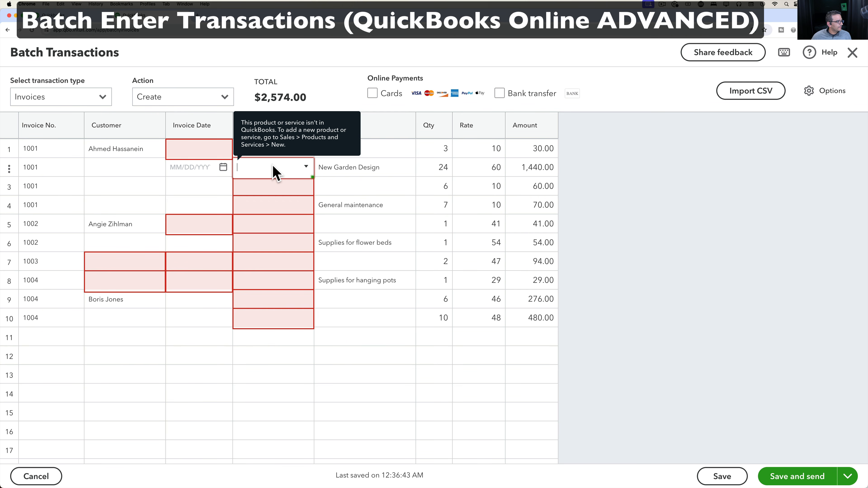
click(307, 168)
scroll(285, 264, down, 4)
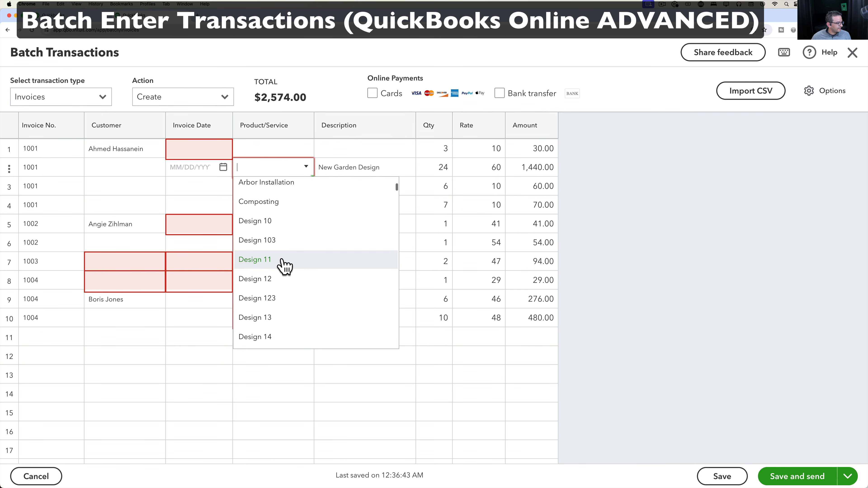
click(284, 266)
drag(279, 168, 230, 170)
key(super+c)
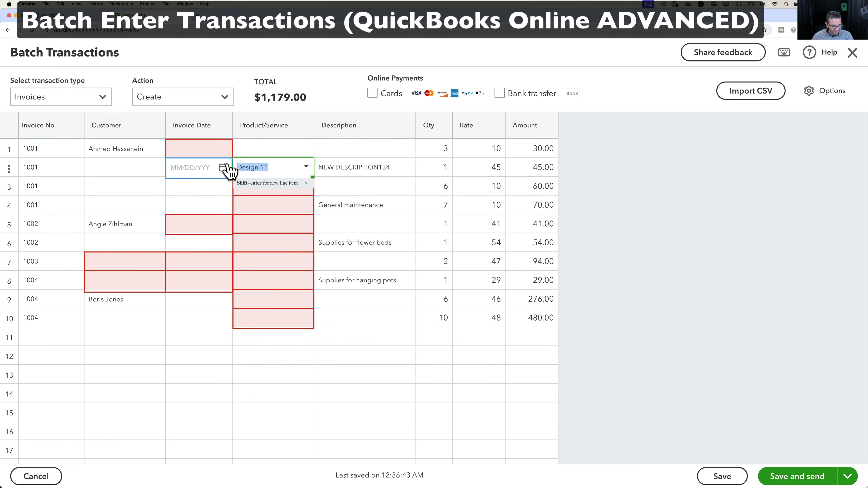
Paste Design 11 into Excel cell D2 and fill it down through D11.
key(ctrl+Up)
click(579, 171)
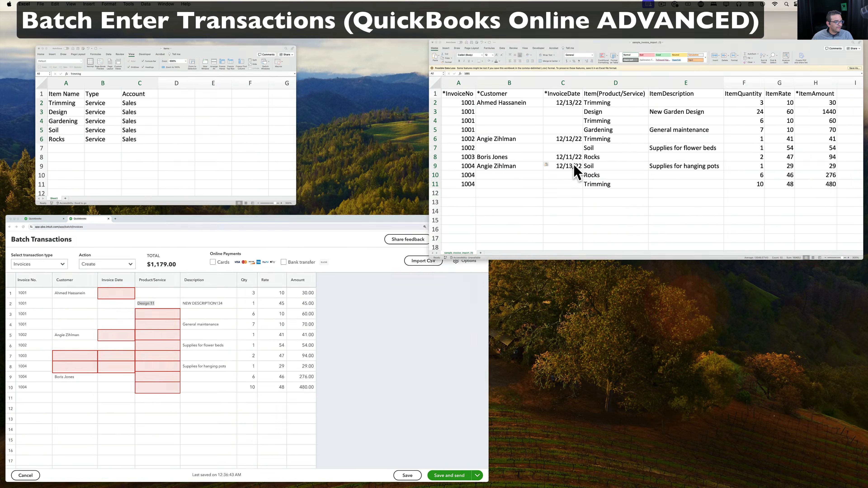
click(407, 330)
click(422, 295)
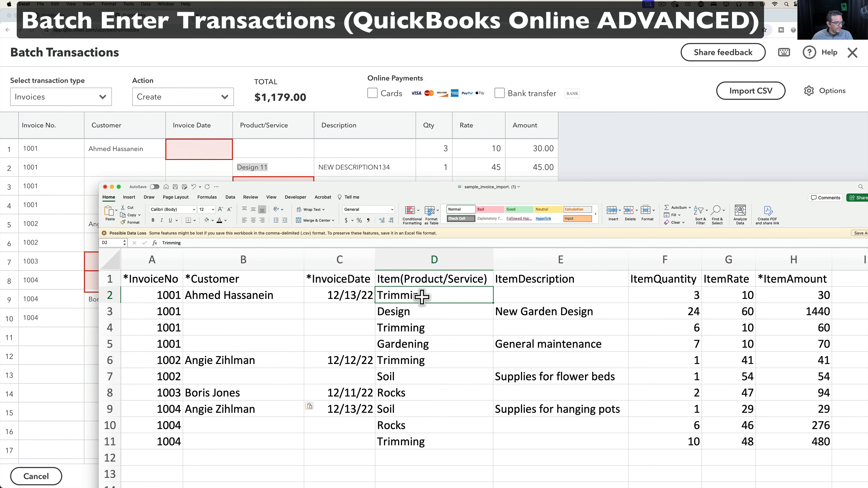
key(super+v)
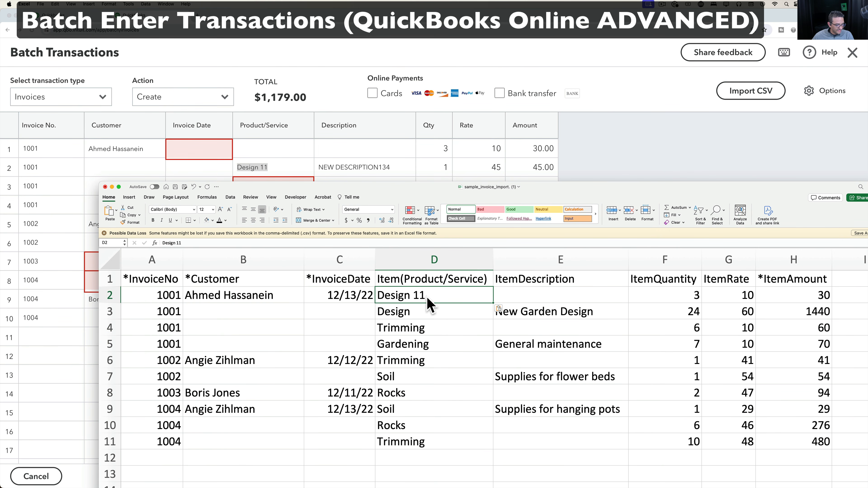
key(Return)
mouse_move(427, 298)
mouse_down()
mouse_move(445, 312)
mouse_move(486, 448)
mouse_up()
click(565, 357)
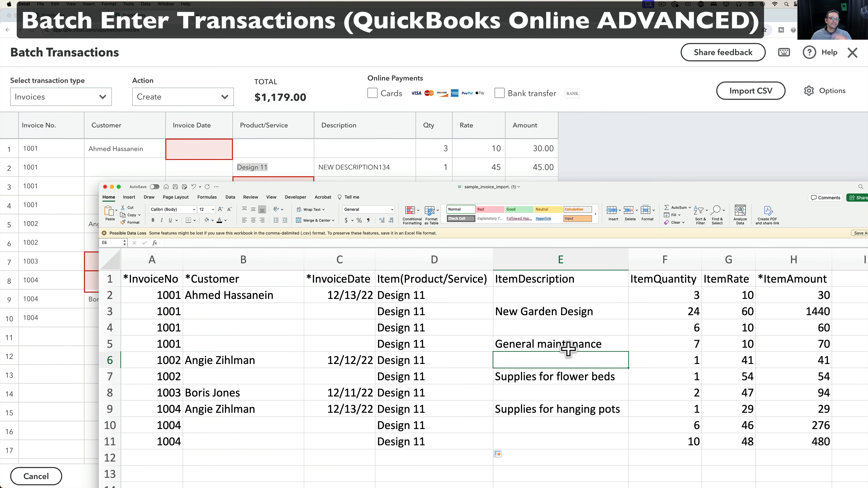
click(324, 329)
click(353, 294)
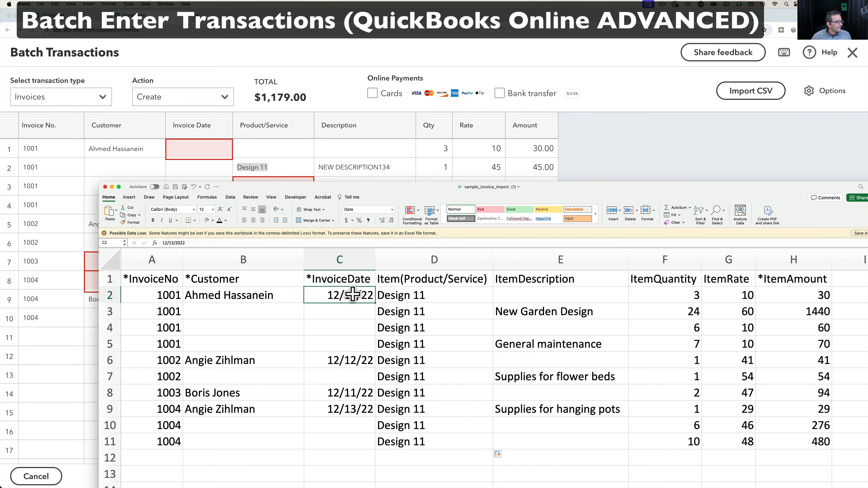
Format invoice dates C2:C11 with the 3/14/2012 date type, showing four-digit years like 12/13/2022.
click(210, 160)
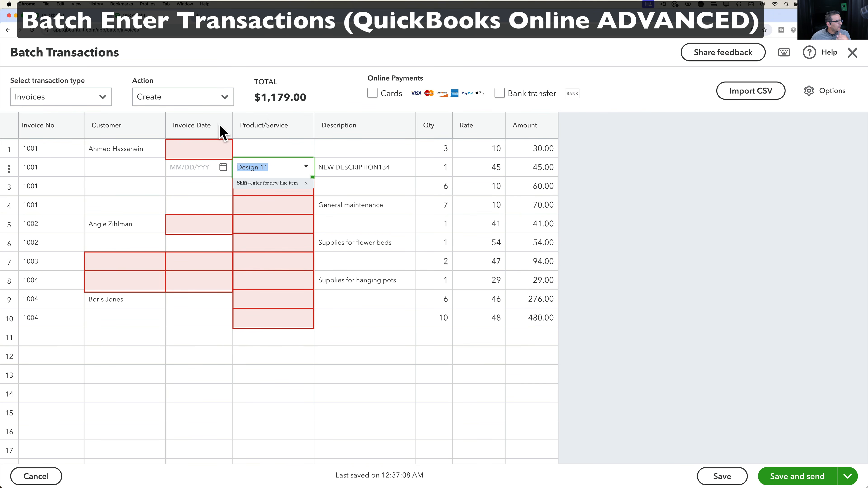
mouse_move(202, 154)
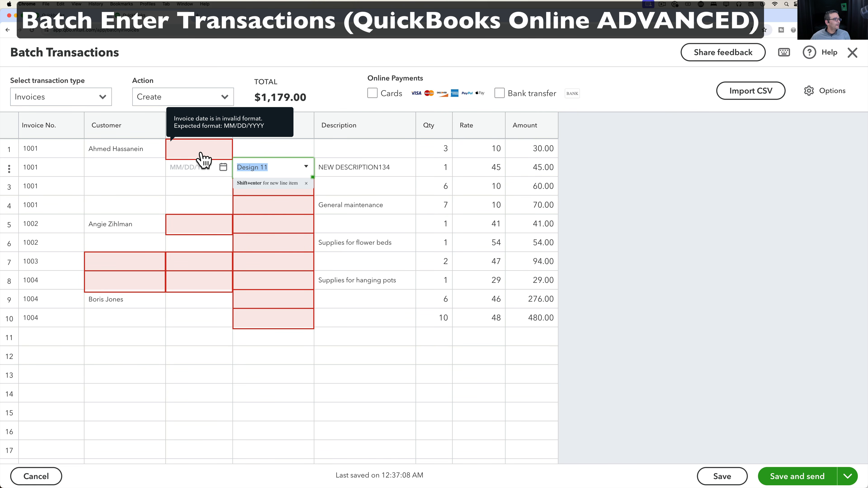
key(ctrl+Up)
click(794, 121)
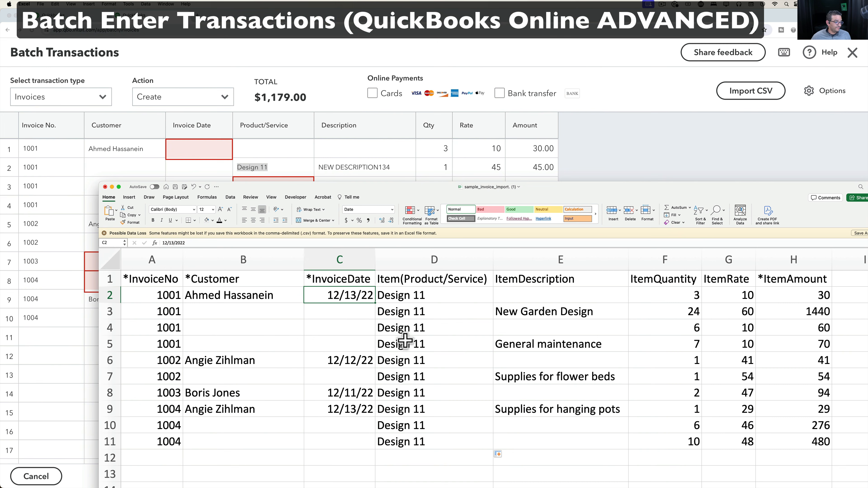
drag(348, 296, 348, 435)
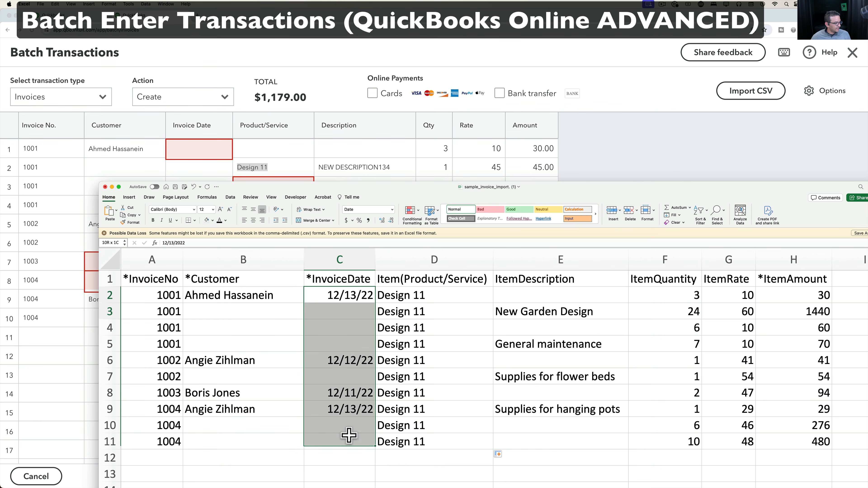
right_click(350, 363)
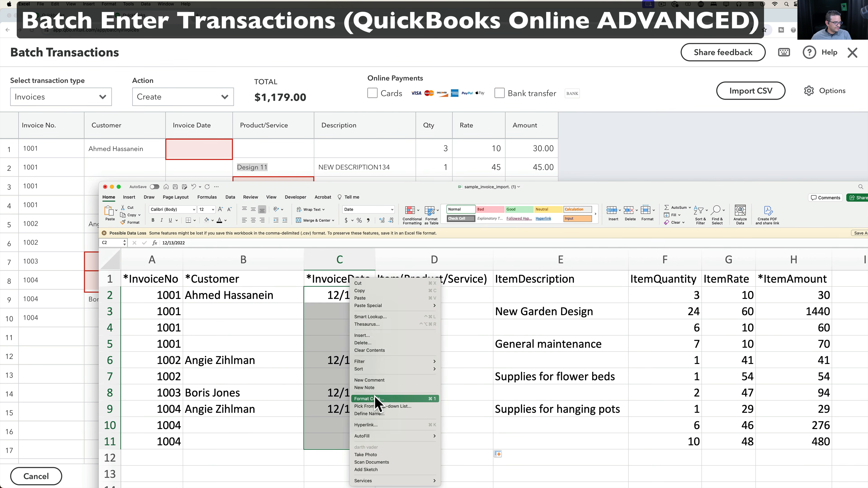
click(375, 398)
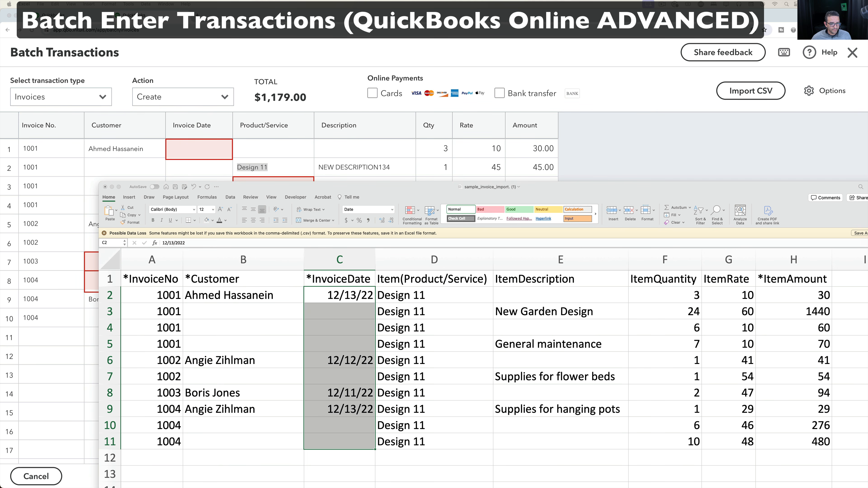
drag(548, 167, 374, 168)
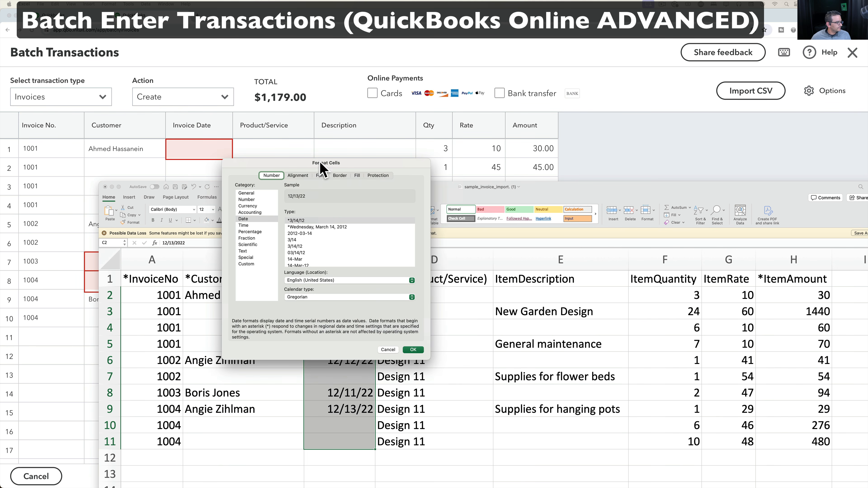
scroll(310, 255, down, 2)
scroll(309, 255, down, 5)
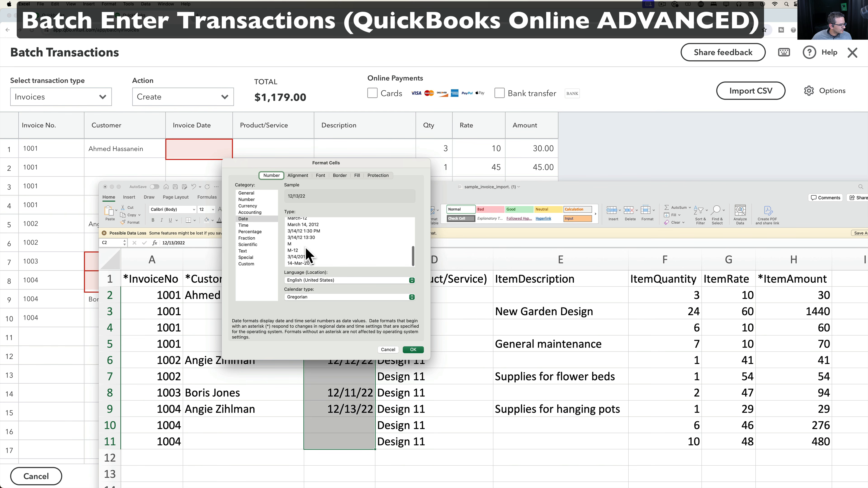
click(309, 257)
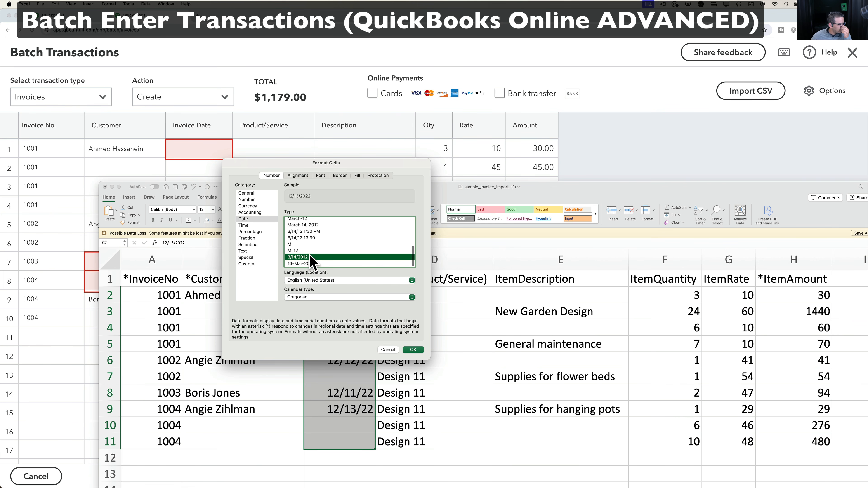
click(413, 350)
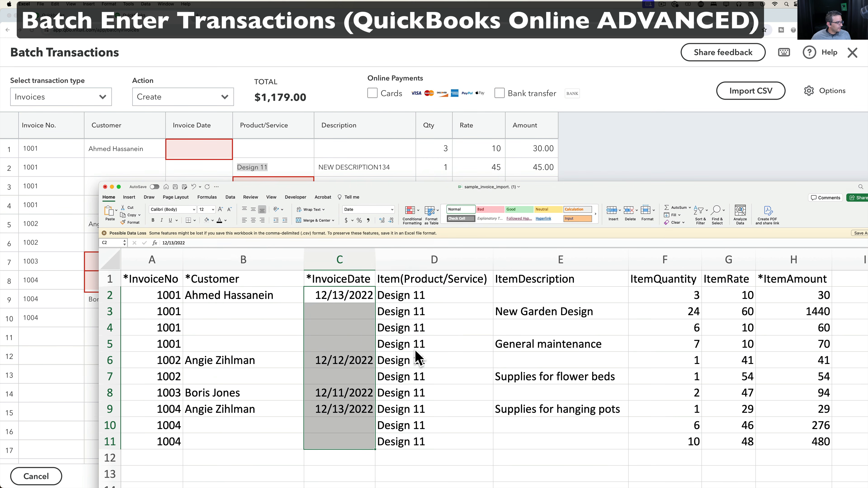
click(351, 294)
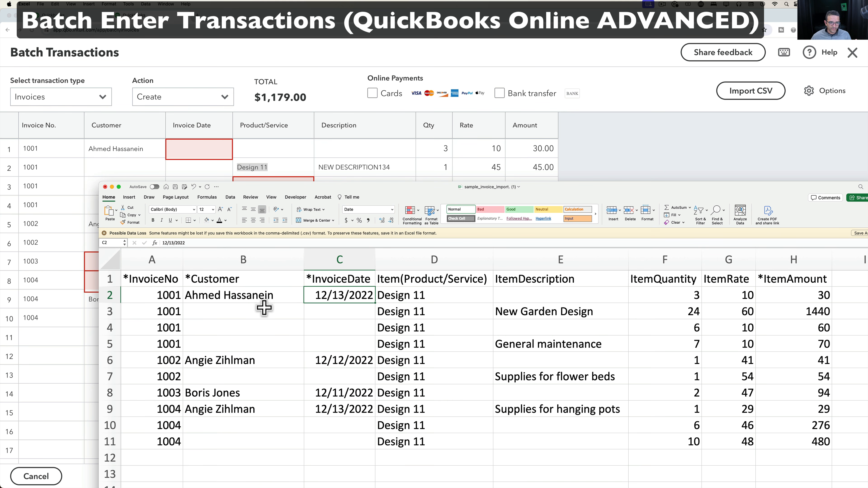
click(150, 295)
Copy the Excel invoice data A2:H11.
scroll(411, 320, down, 2)
scroll(410, 321, right, 1)
scroll(410, 321, up, 2)
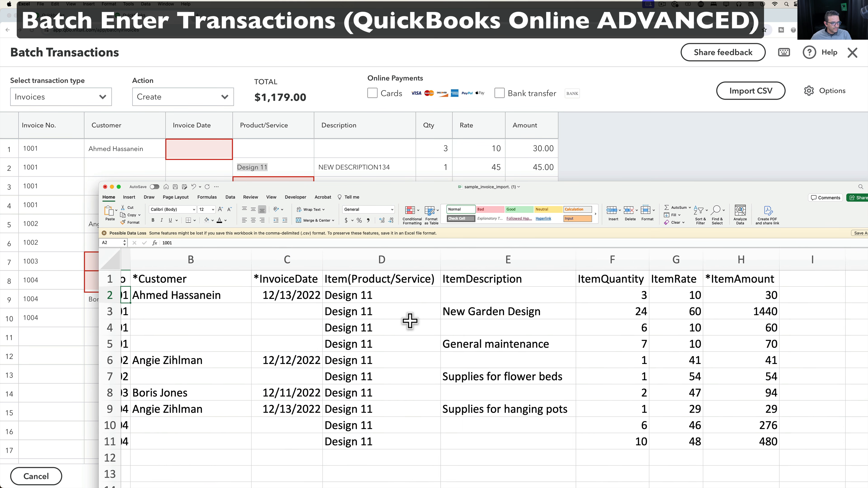
scroll(410, 321, left, 1)
shift+click(788, 441)
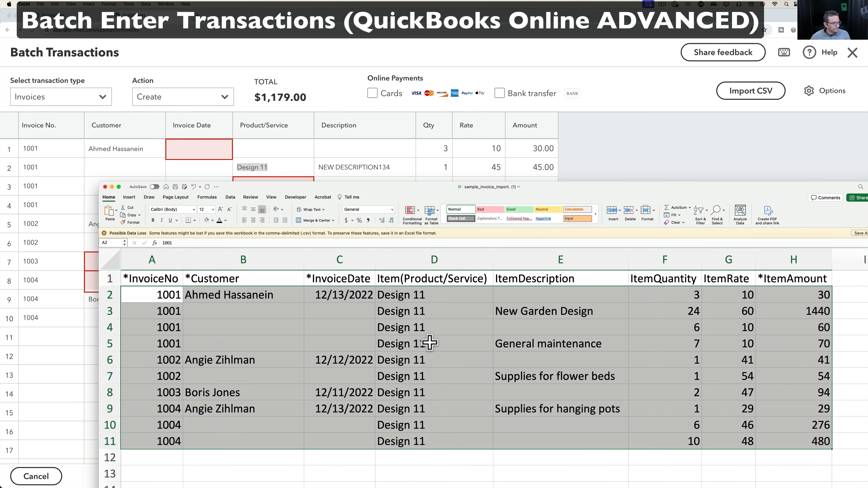
right_click(363, 312)
click(395, 280)
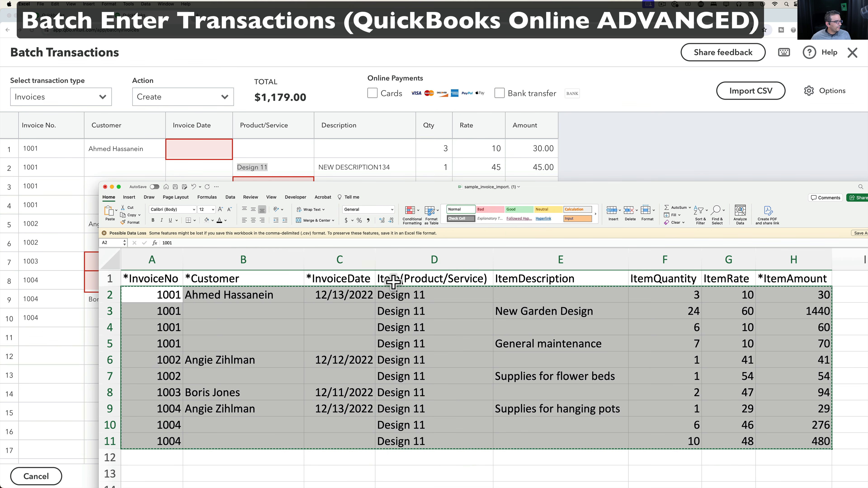
Start a new Batch Transactions grid and paste the ten Excel invoice rows over SCROLL507.
click(110, 161)
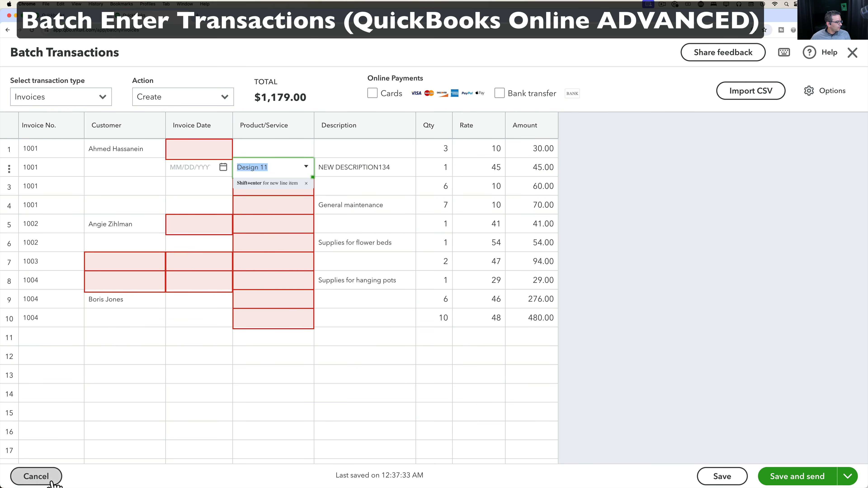
click(36, 477)
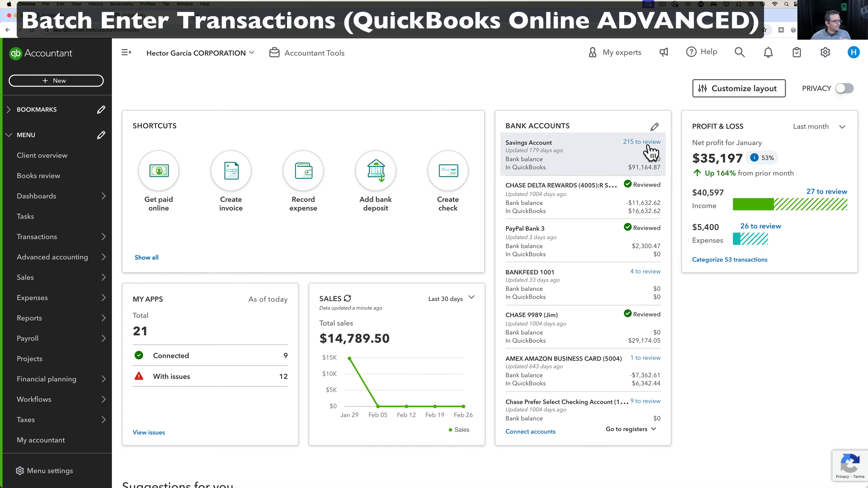
click(70, 81)
click(369, 250)
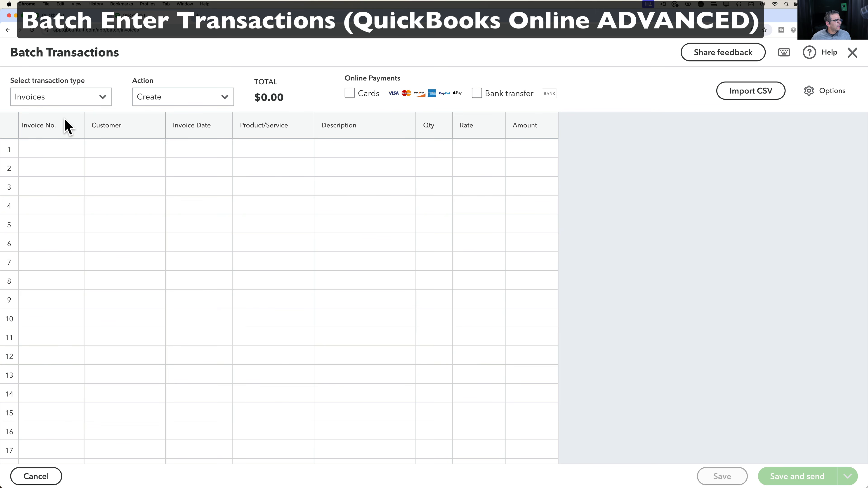
click(40, 150)
double_click(39, 151)
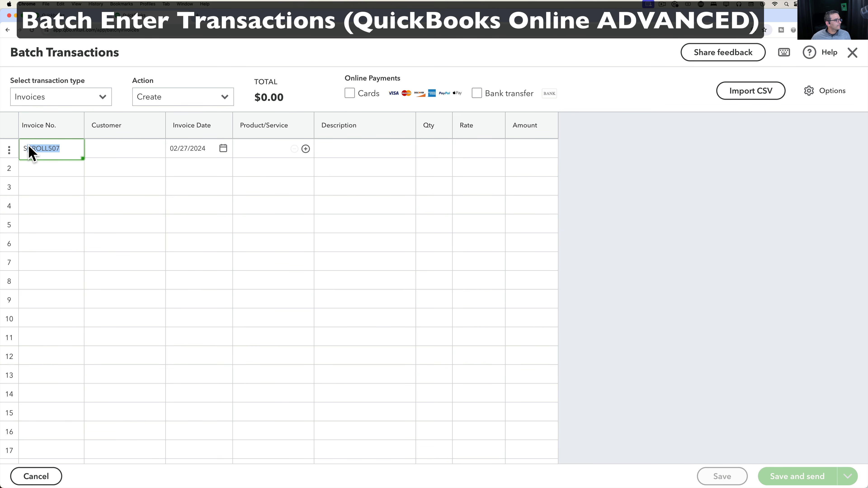
right_click(31, 148)
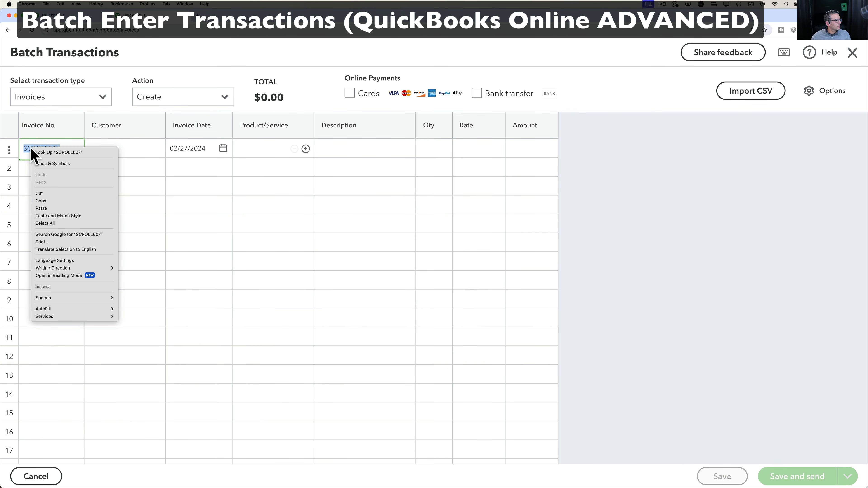
click(49, 204)
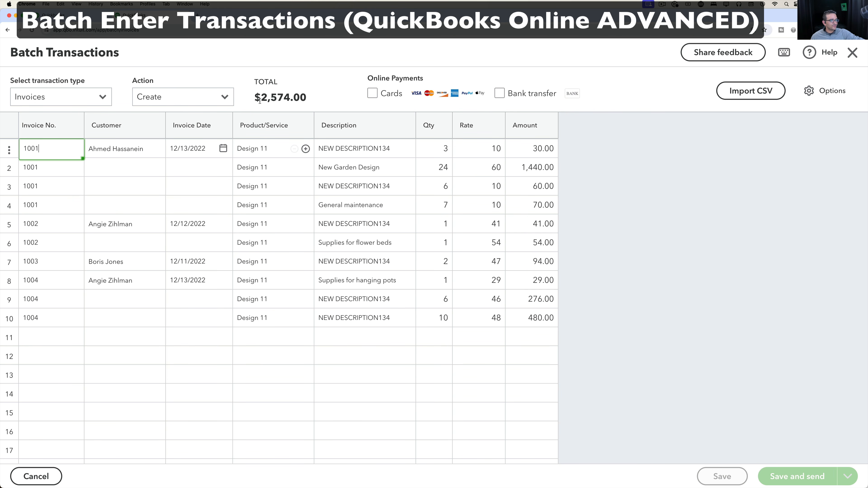
Change the products of rows 4, 7 and 9 to Design 13, Design 13 and Design 143.
click(268, 207)
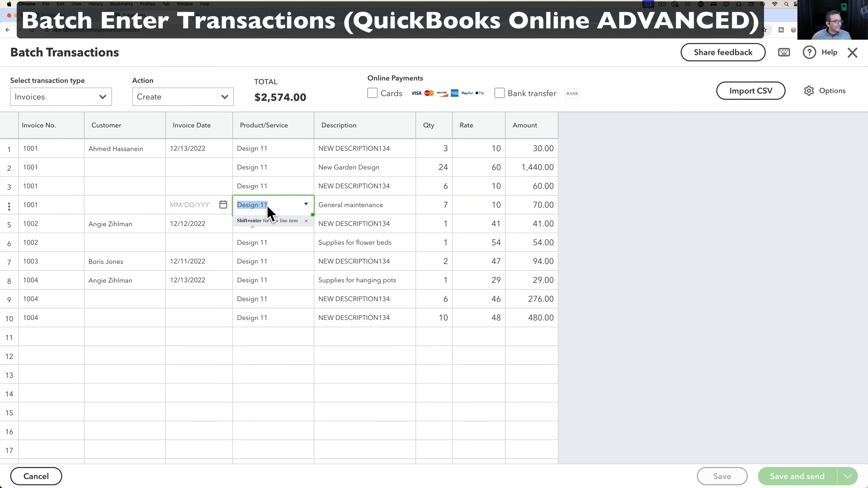
click(305, 206)
click(263, 281)
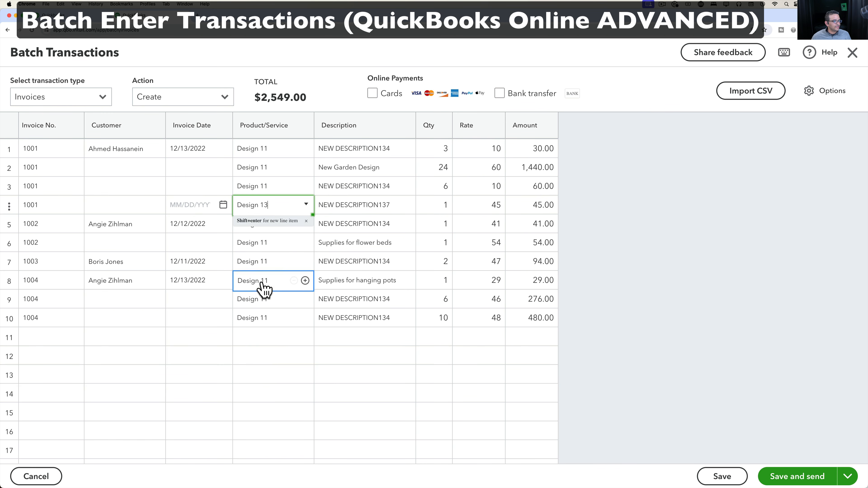
click(278, 264)
click(306, 262)
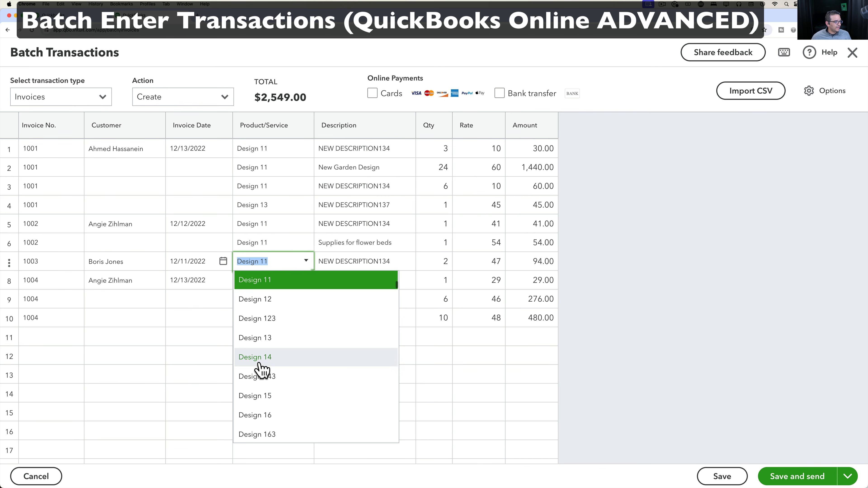
click(261, 341)
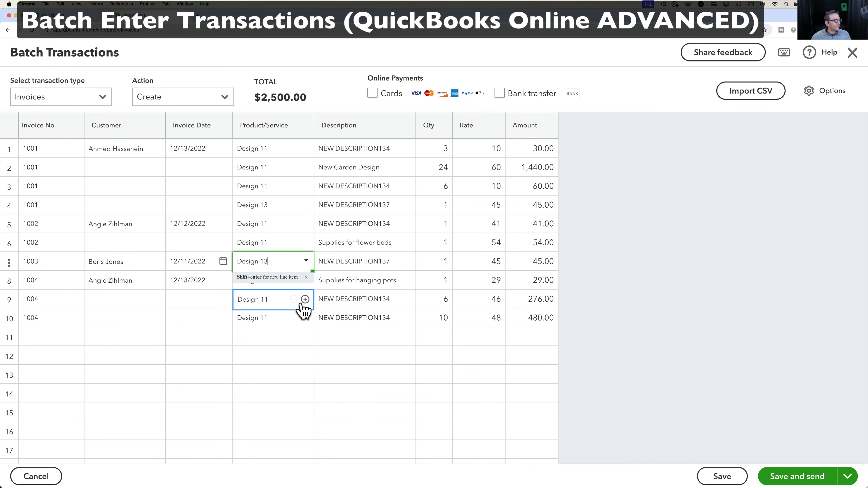
click(287, 301)
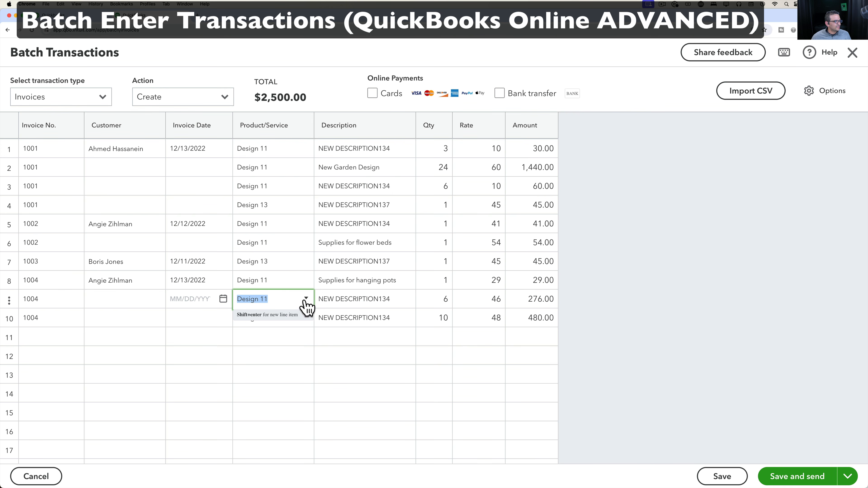
click(305, 298)
click(277, 414)
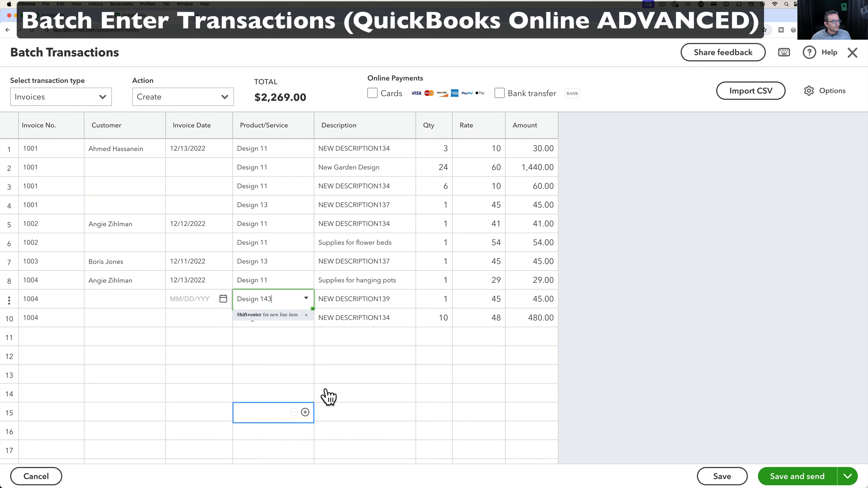
click(499, 301)
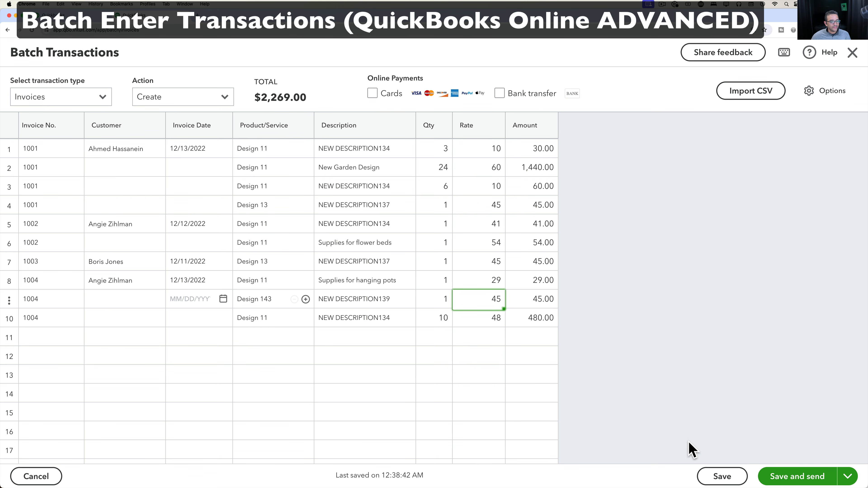
Save the batch, which reports 0 of 10 invoices saved, and check row 1's actions.
click(721, 476)
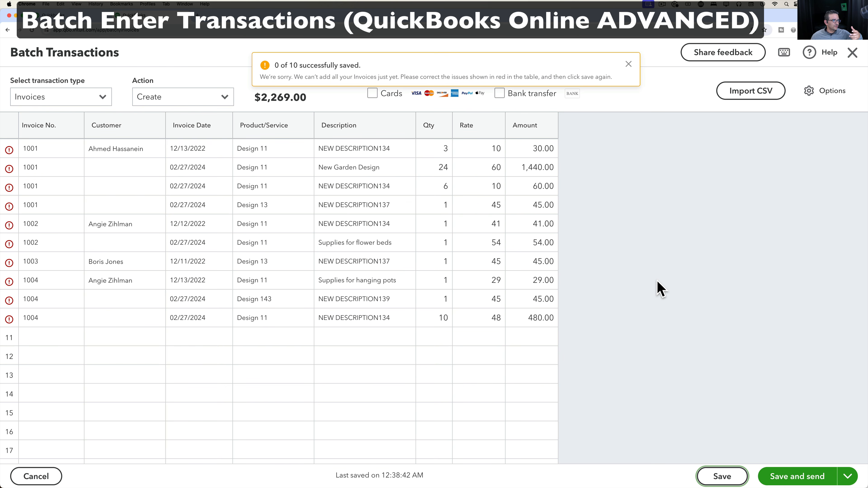
click(10, 152)
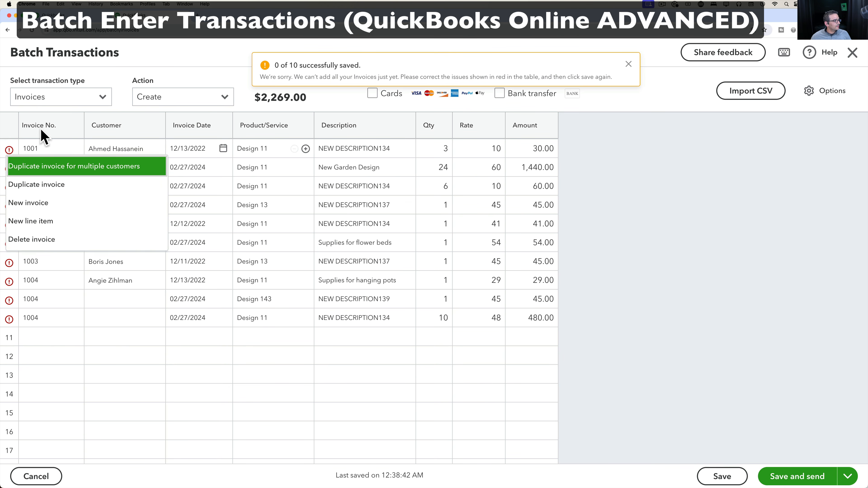
click(10, 151)
mouse_move(10, 151)
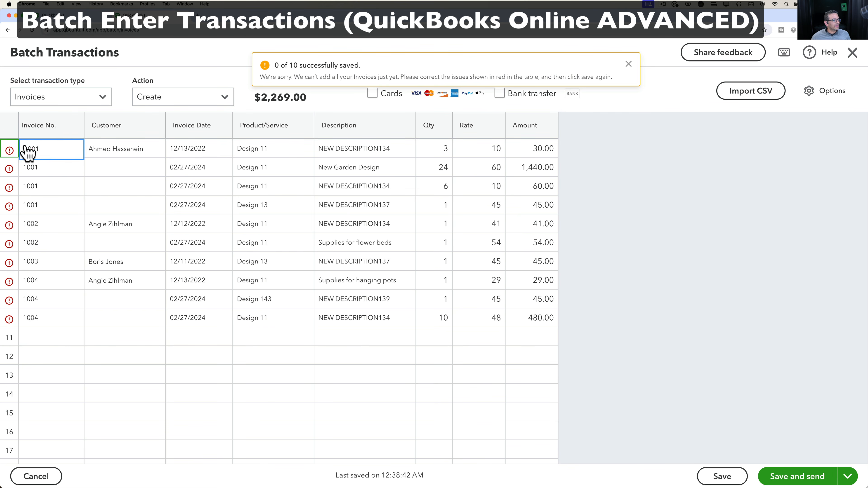
click(10, 152)
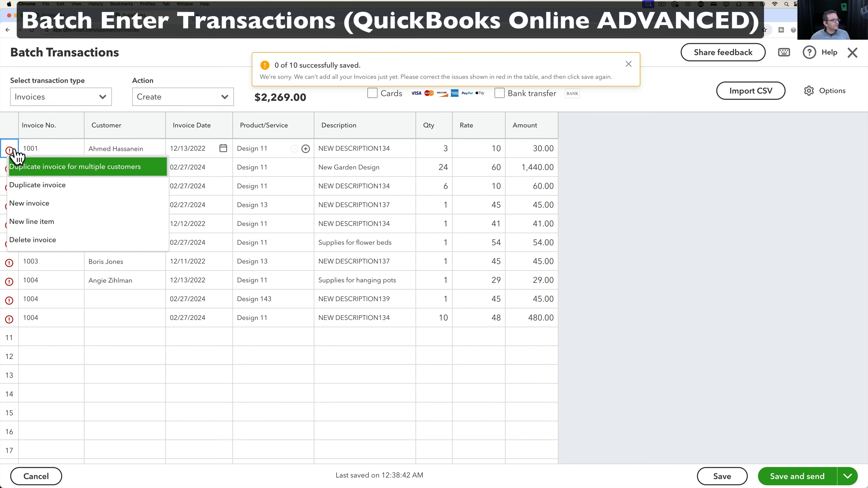
Change row 1's product to Tree Removal at $25.99, then close Batch Transactions.
click(274, 152)
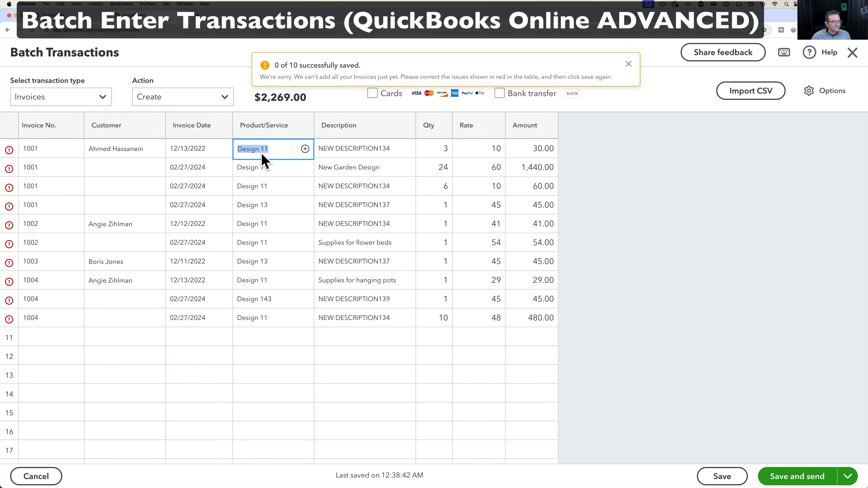
click(206, 157)
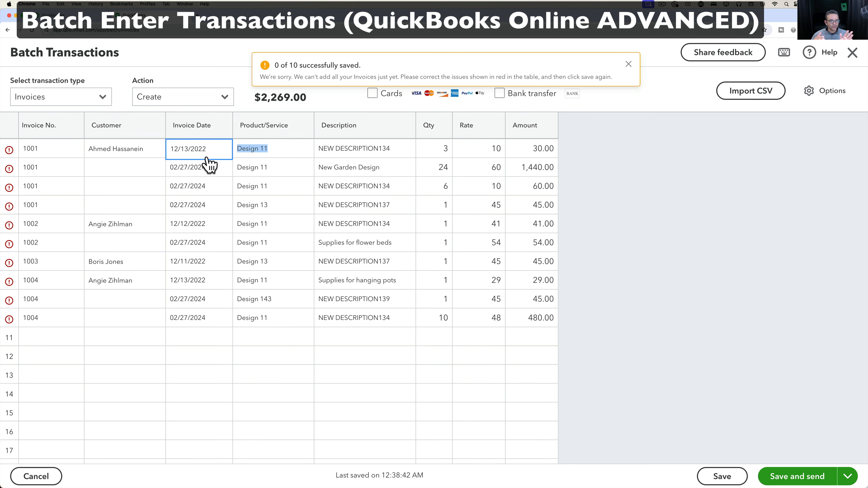
click(213, 170)
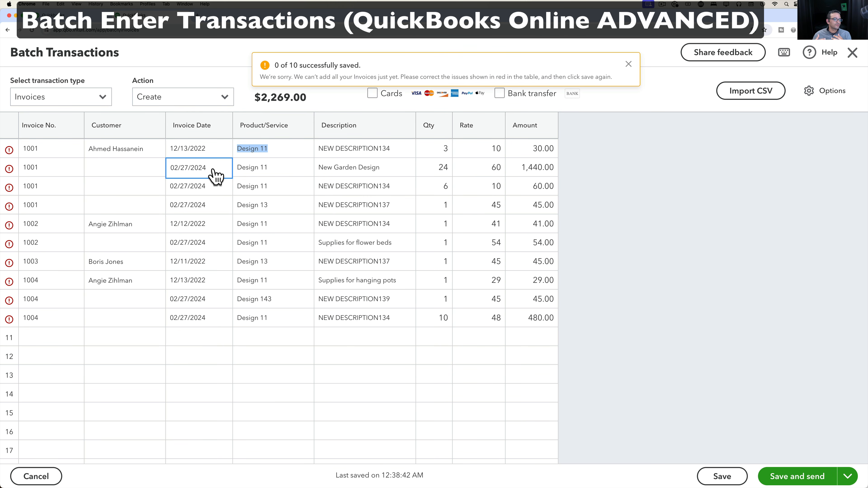
click(281, 149)
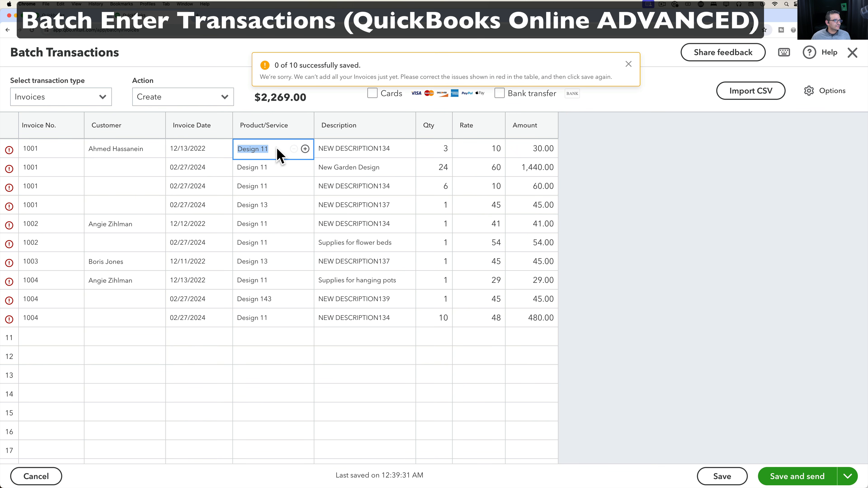
click(282, 149)
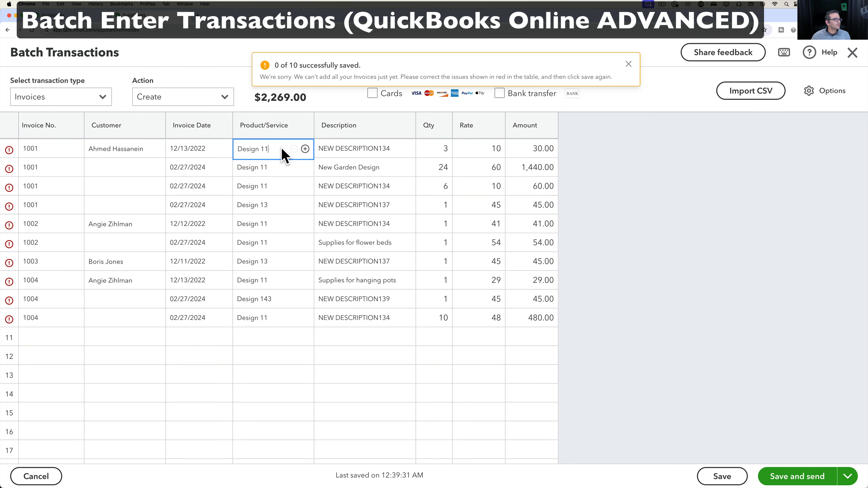
click(306, 149)
click(306, 149)
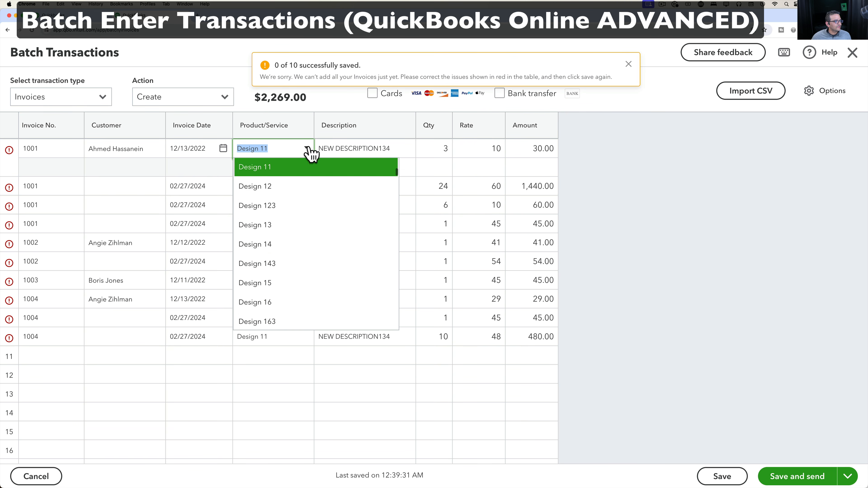
scroll(293, 270, down, 15)
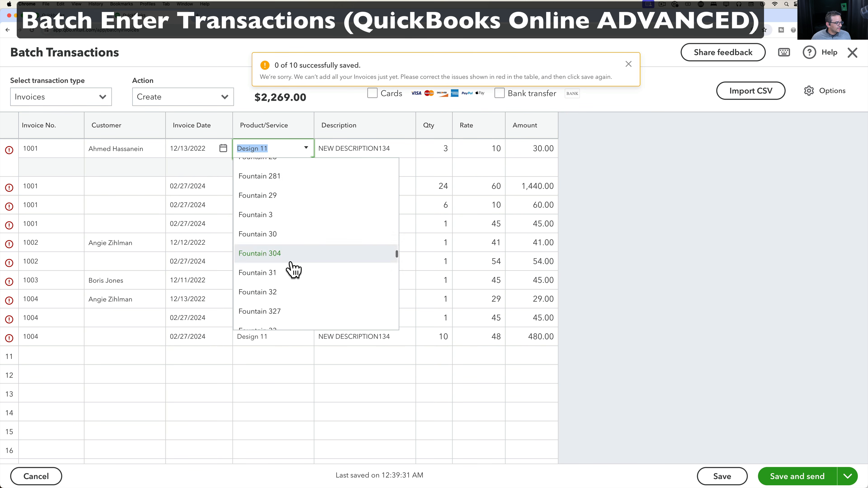
scroll(294, 269, down, 5)
scroll(293, 270, down, 5)
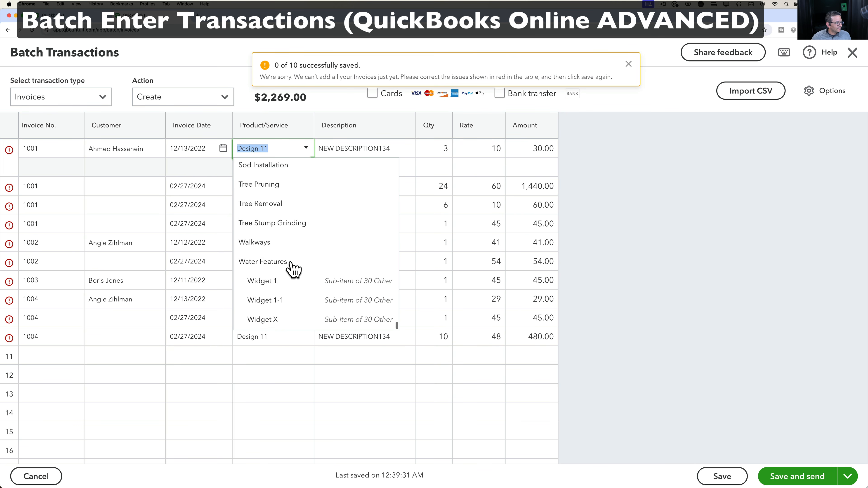
click(272, 236)
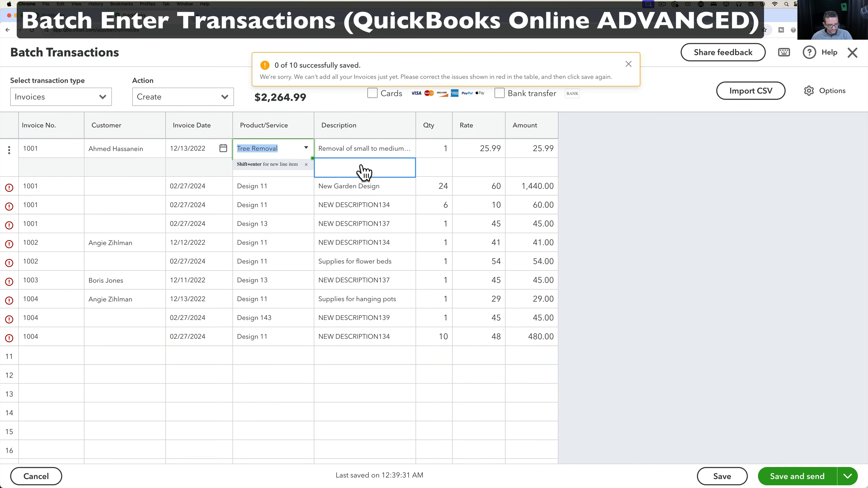
click(852, 54)
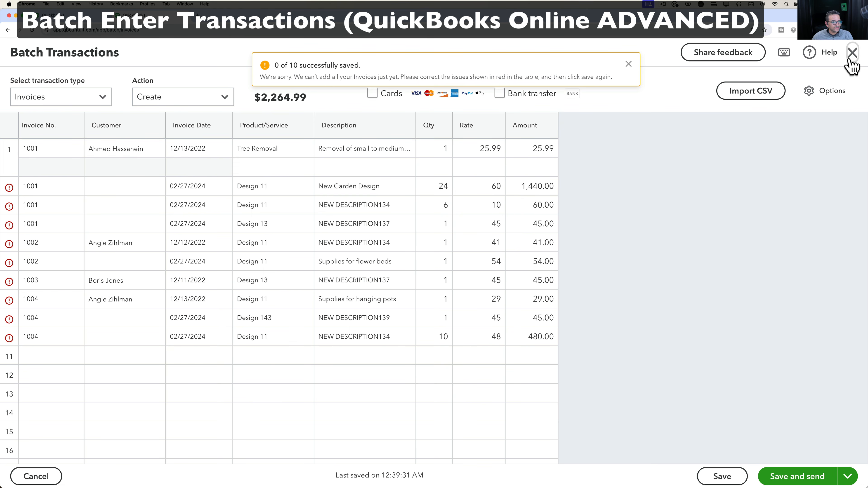
Paste Tree Removal into Excel cell D2 and fill it down through D11.
key(ctrl+Up)
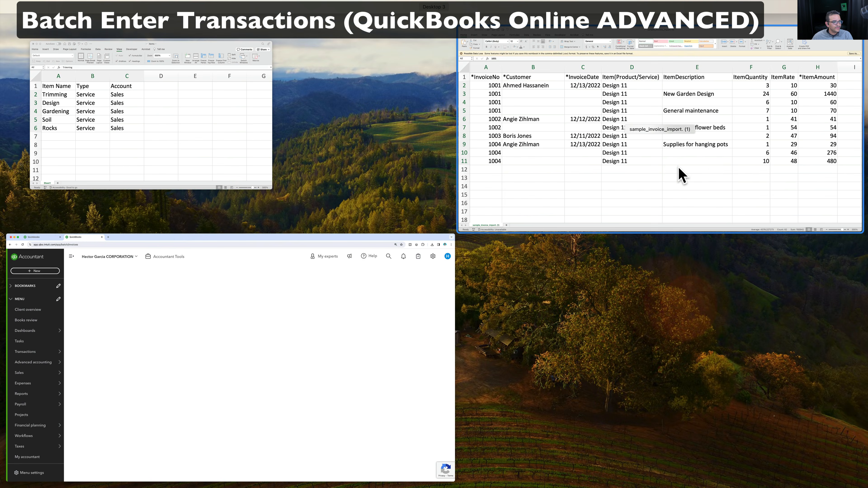
click(678, 174)
click(437, 298)
text(Tree Removal)
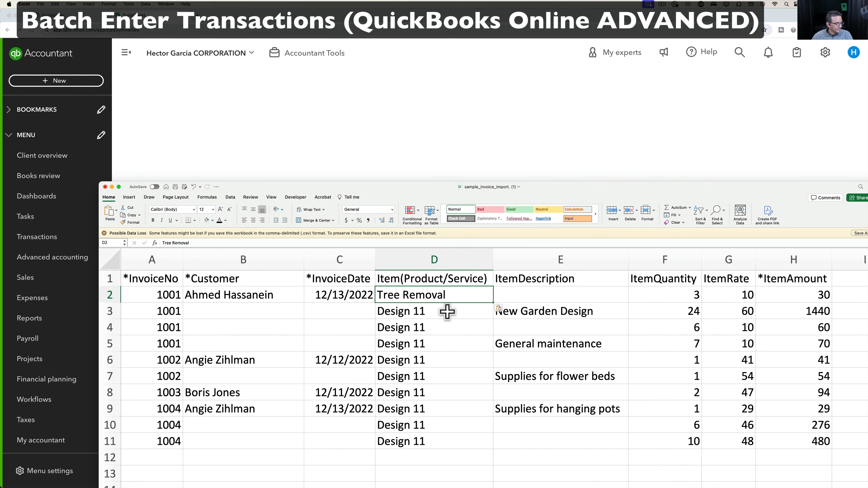
drag(493, 303, 494, 449)
click(454, 393)
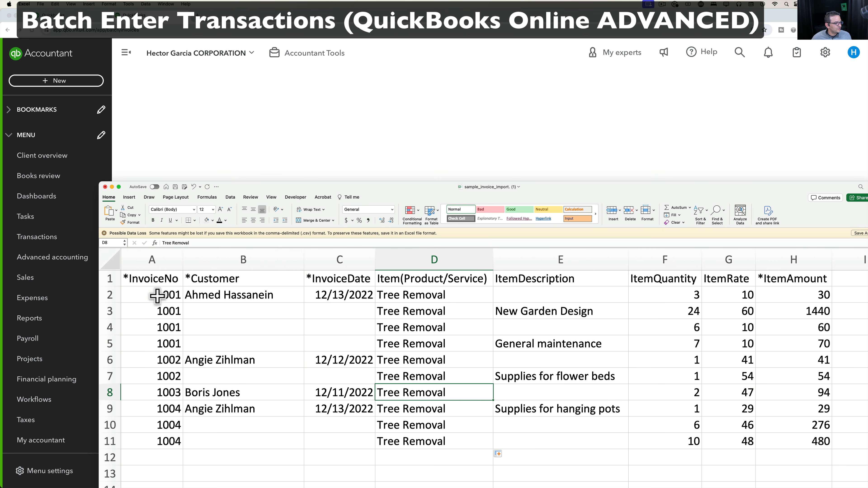
Copy the invoice rows A2:H11 and return to QuickBooks' + New menu.
drag(163, 294, 617, 439)
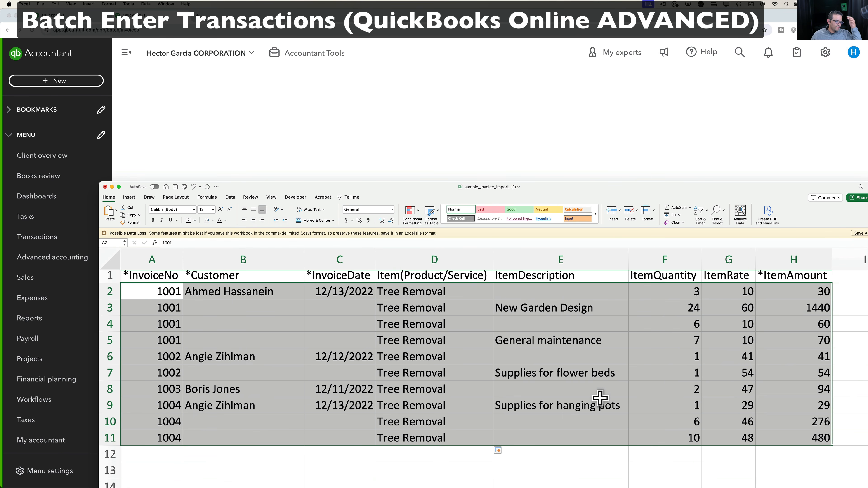
scroll(601, 398, up, 1)
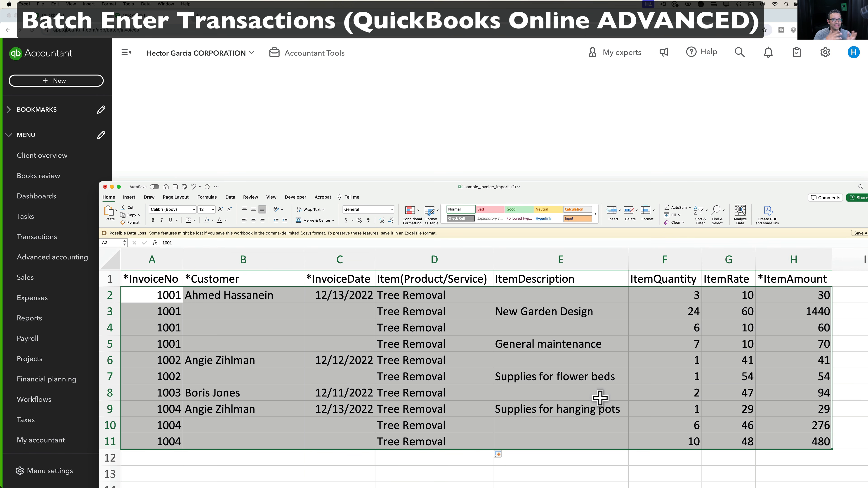
right_click(416, 325)
key(Escape)
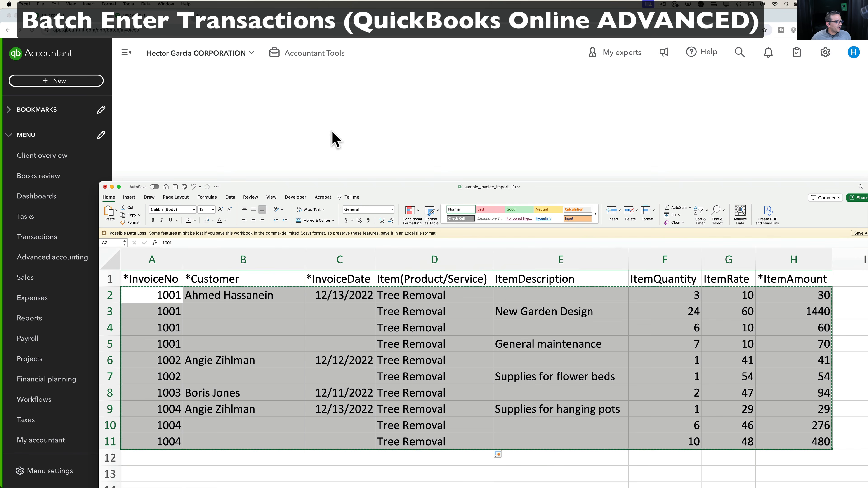
click(333, 139)
click(66, 86)
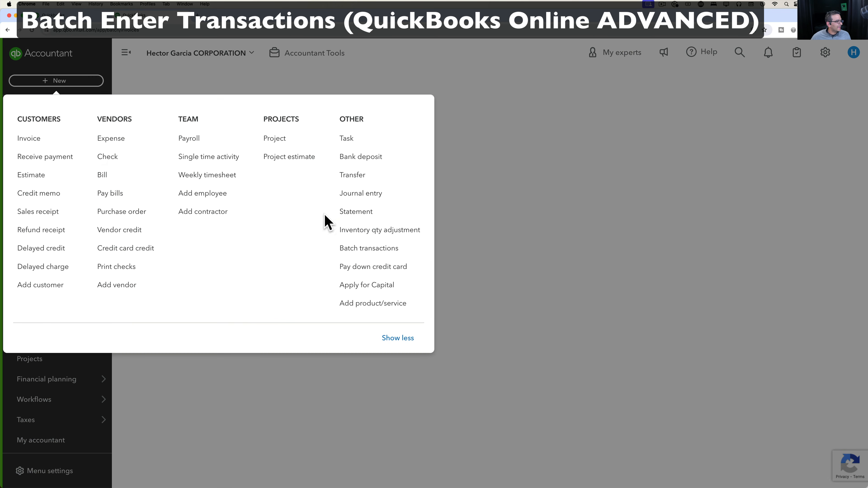
Paste the Tree Removal rows into a new batch invoice grid and save, saving 4 of 10.
click(364, 253)
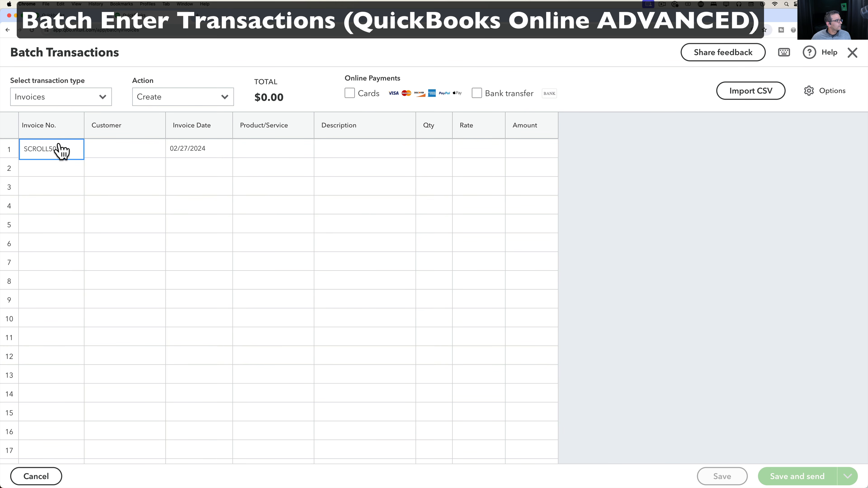
drag(58, 149, 1, 147)
right_click(31, 150)
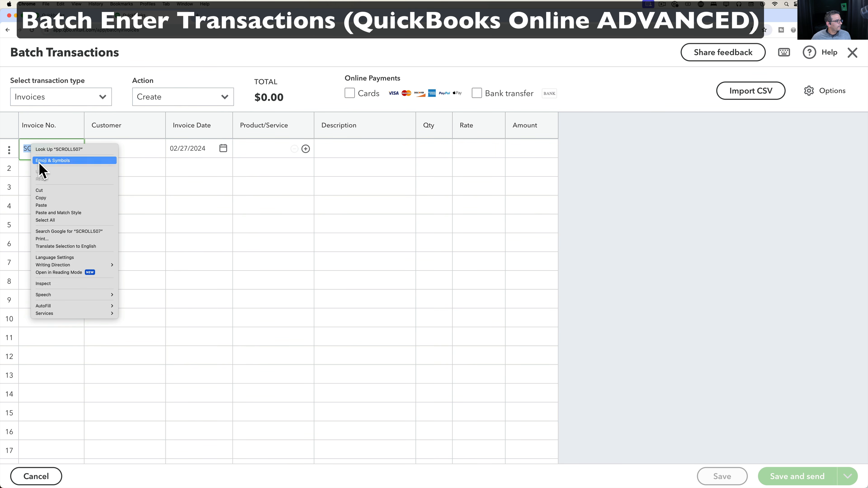
click(47, 208)
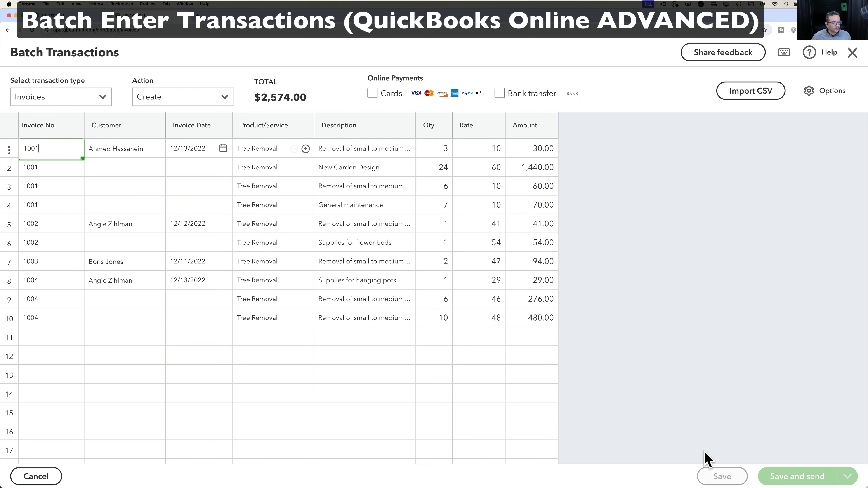
click(721, 477)
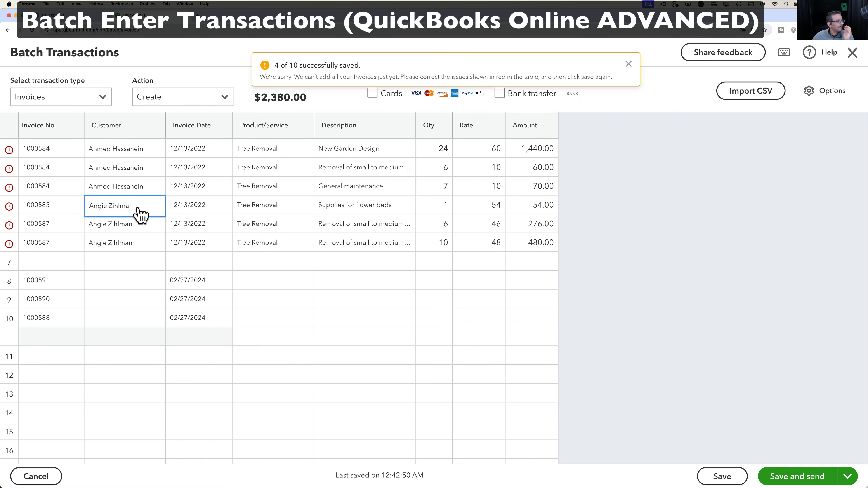
click(10, 152)
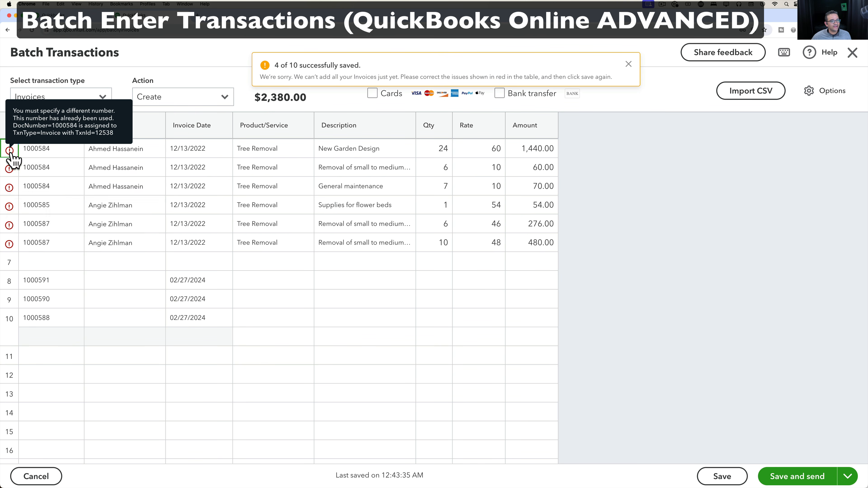
Import sample_invoice_import.csv into the batch grid, loading invoices 1001–1004 totalling $355.00.
click(755, 96)
click(485, 286)
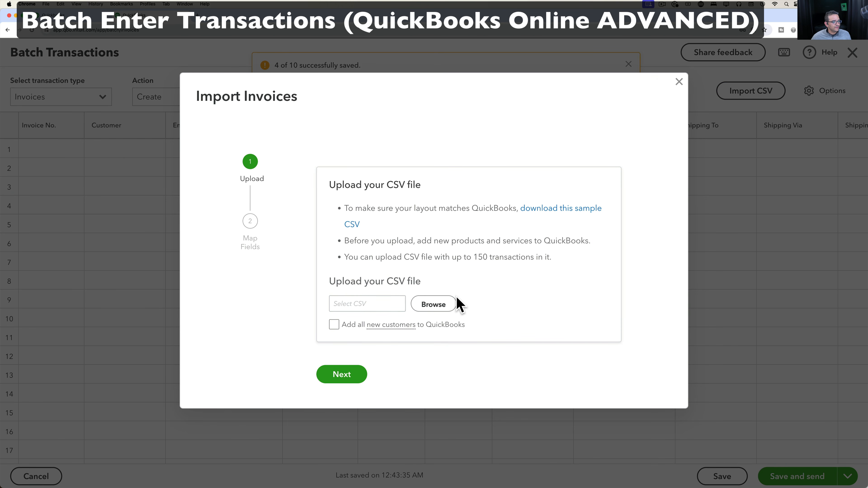
click(435, 305)
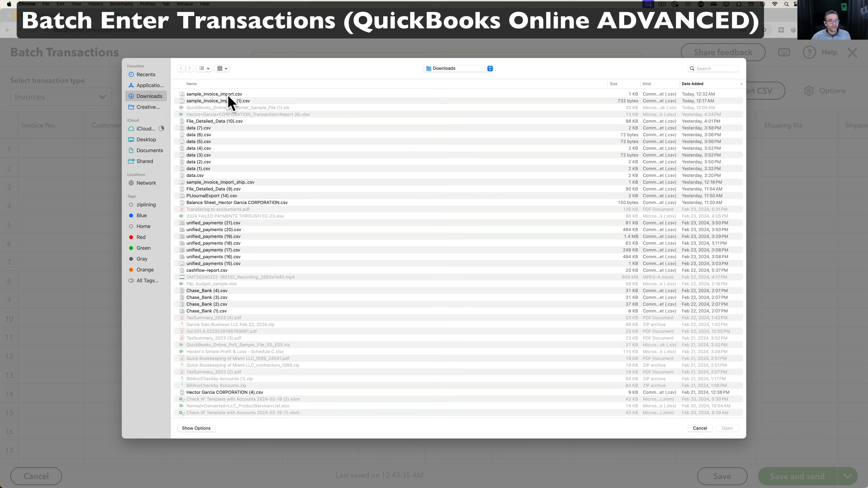
double_click(229, 96)
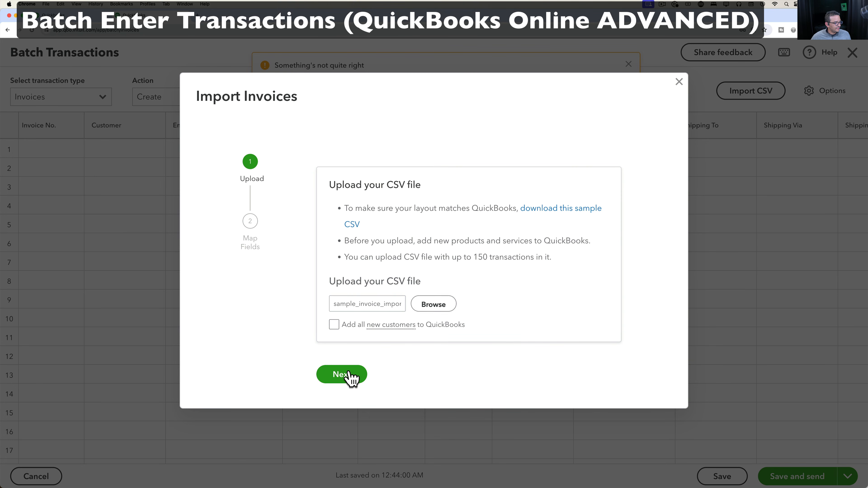
click(349, 374)
scroll(515, 339, down, 10)
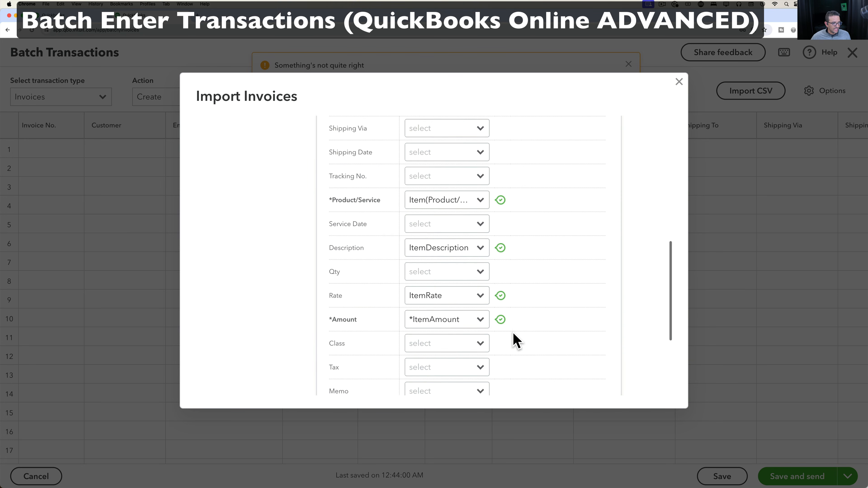
scroll(516, 340, down, 5)
click(442, 385)
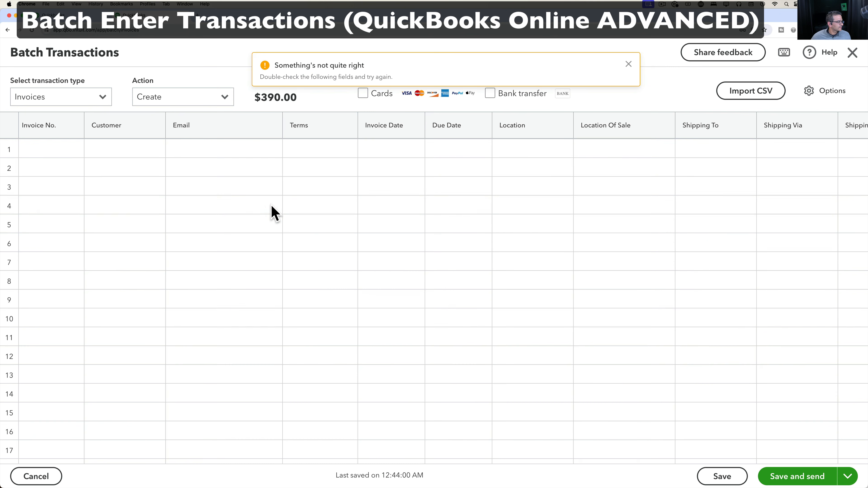
Close the import warning and add invoices 1000592 and 1000593 in rows 5 and 6 on Net 30 terms.
click(629, 64)
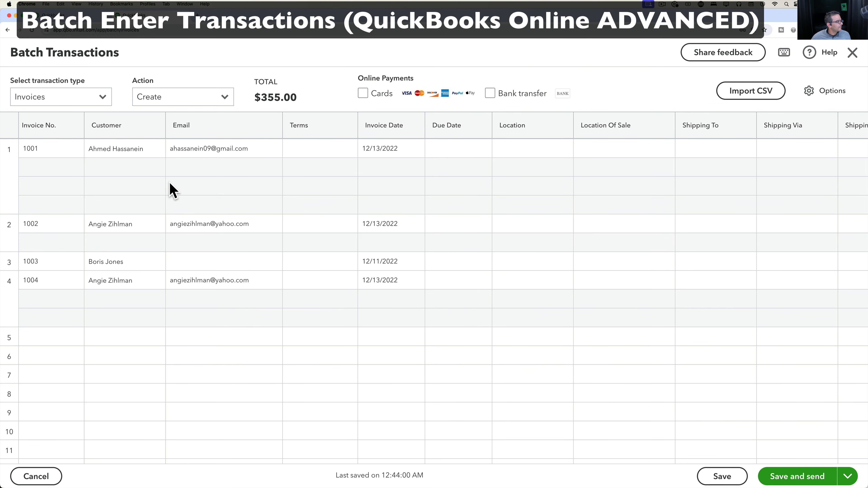
scroll(169, 191, right, 15)
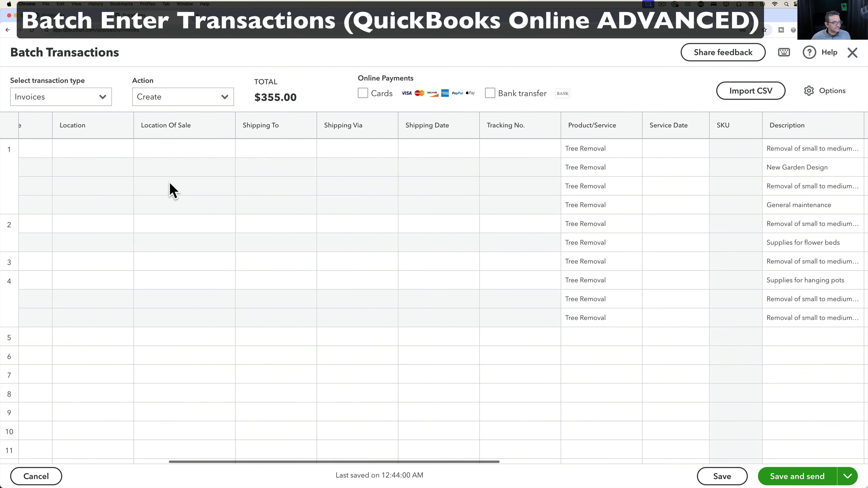
scroll(170, 190, left, 15)
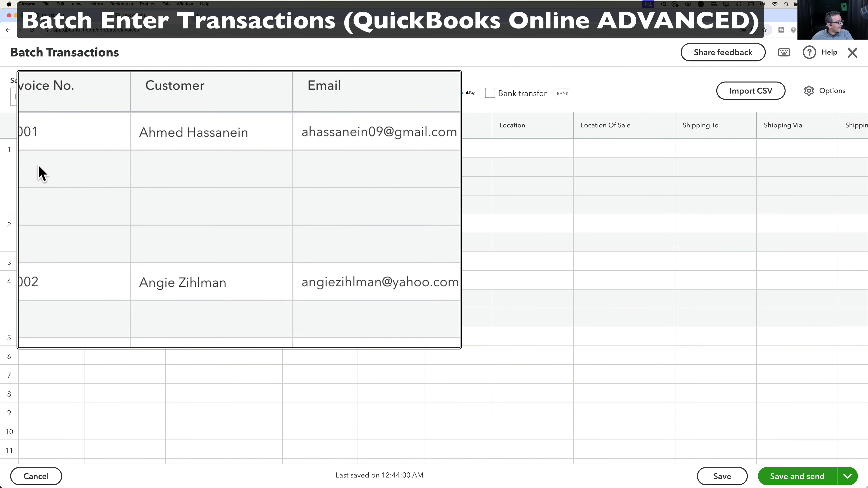
click(24, 224)
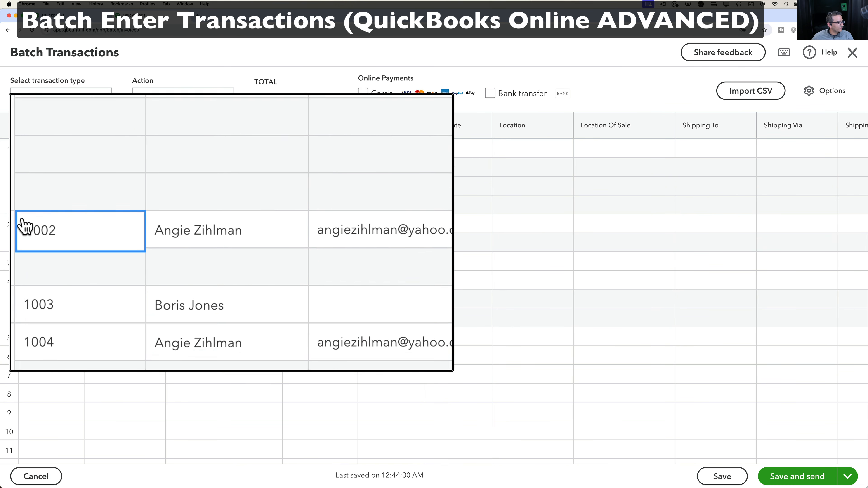
click(51, 337)
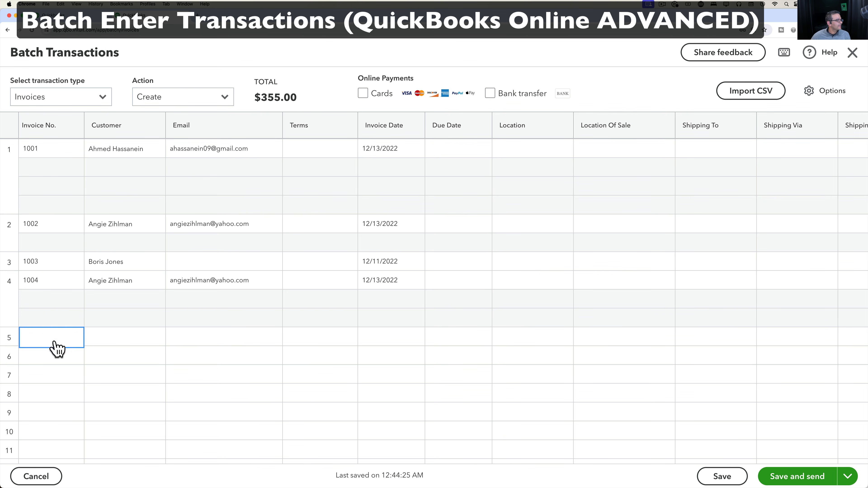
click(64, 357)
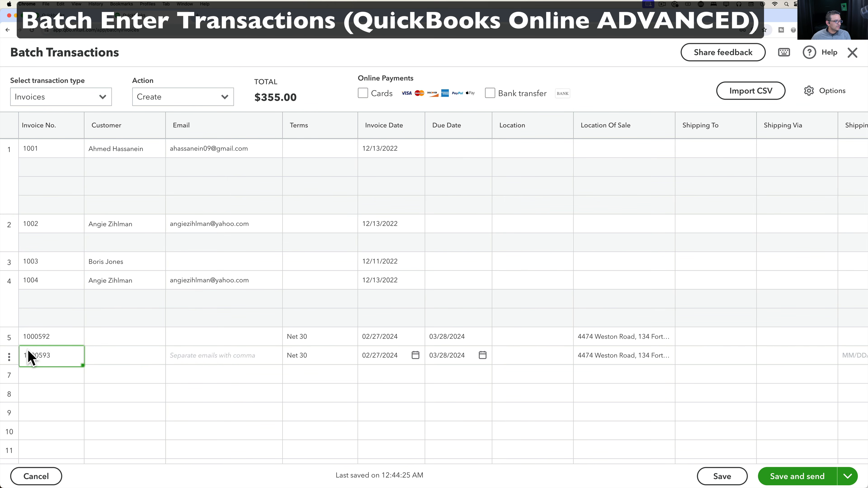
Delete the extra invoice 1000593 from row 6.
click(9, 357)
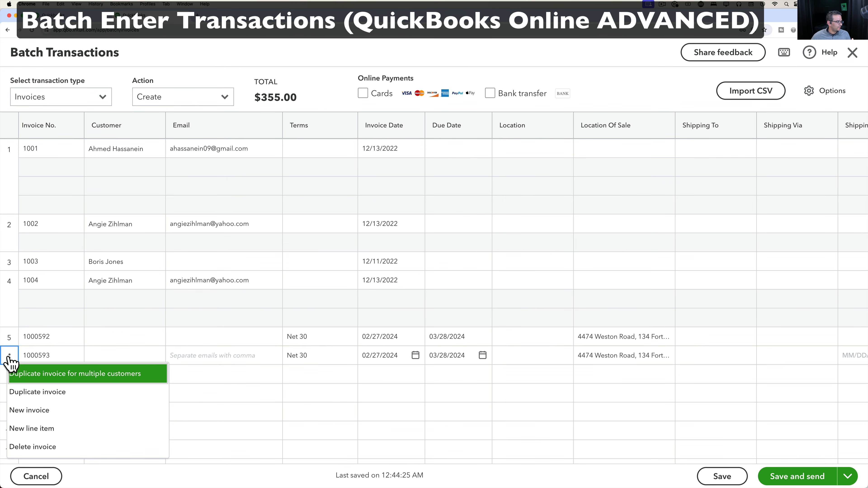
click(34, 446)
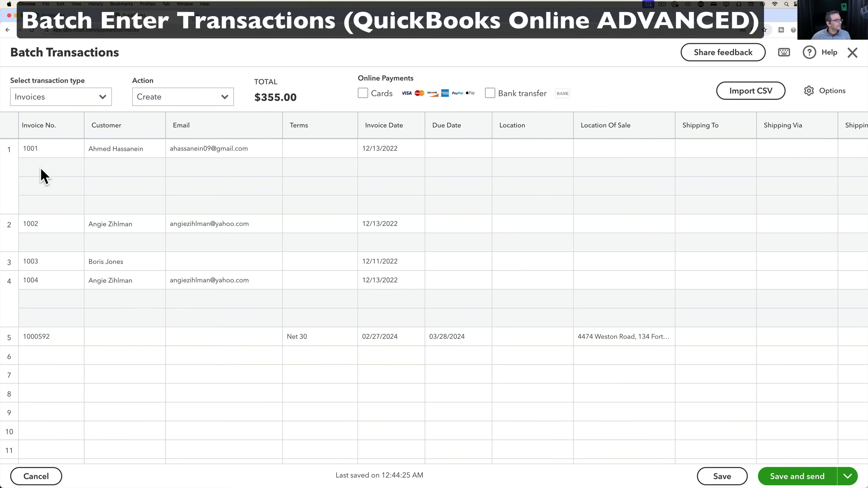
click(60, 356)
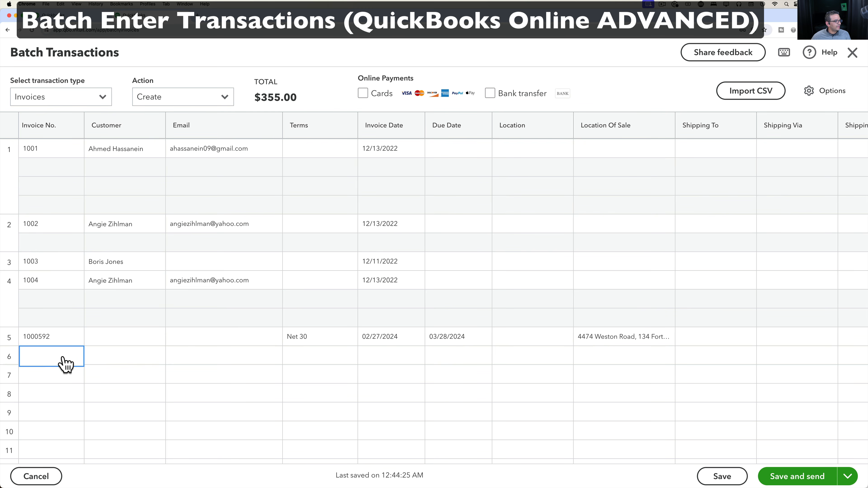
click(76, 343)
Add two blank line items to invoice 1000592.
click(9, 337)
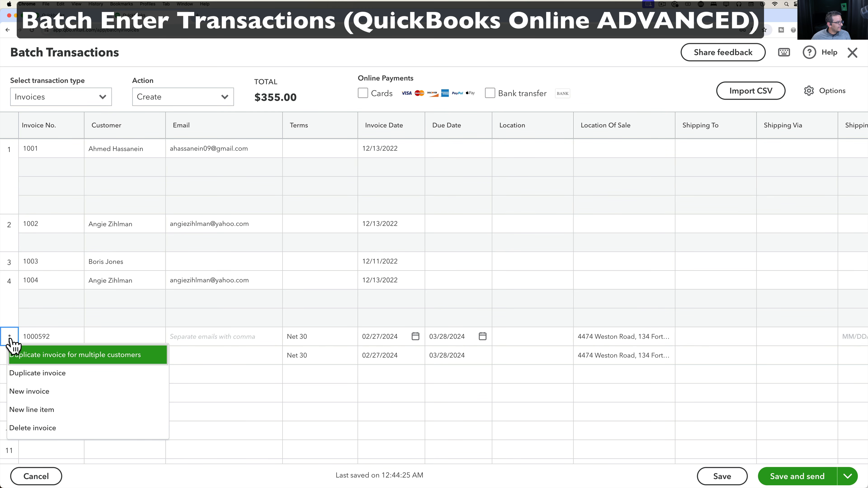
click(48, 411)
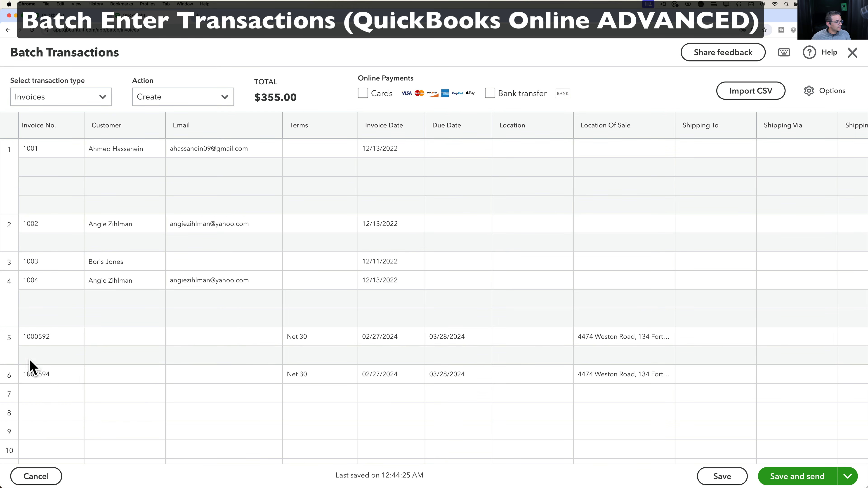
click(10, 337)
click(36, 397)
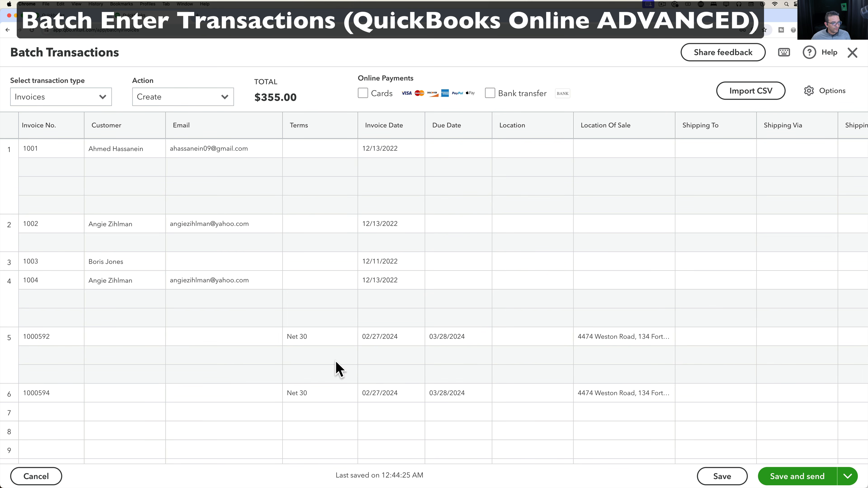
Delete the extra invoice 1000594 that followed invoice 1000592.
click(9, 395)
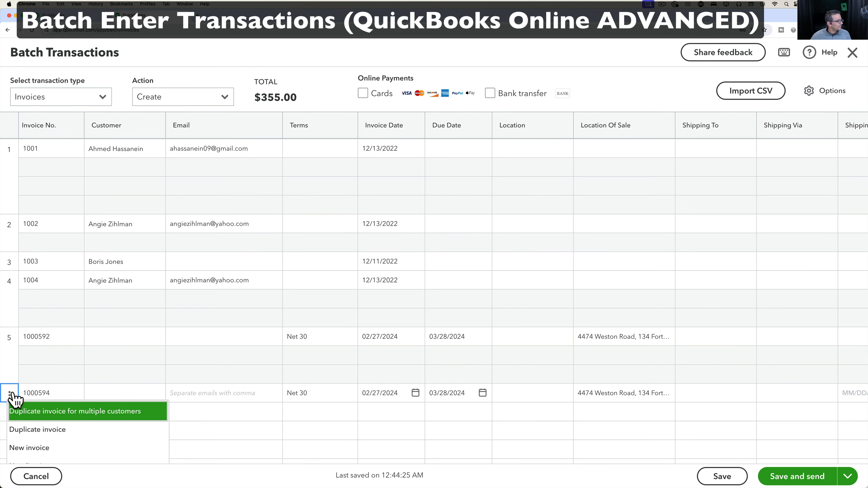
scroll(37, 448, down, 3)
click(34, 414)
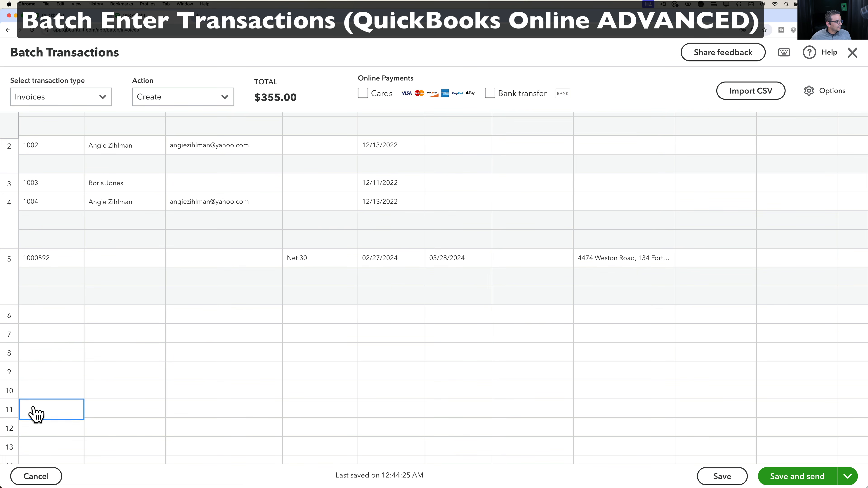
Scroll across the batch grid to check invoices 1001–1004, their line items, and the $2,574.00 total.
scroll(101, 304, up, 3)
scroll(323, 347, right, 15)
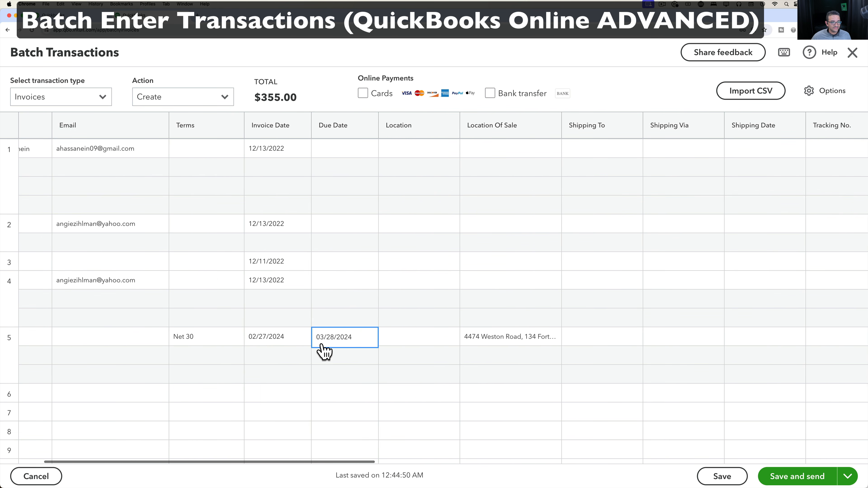
scroll(321, 345, right, 6)
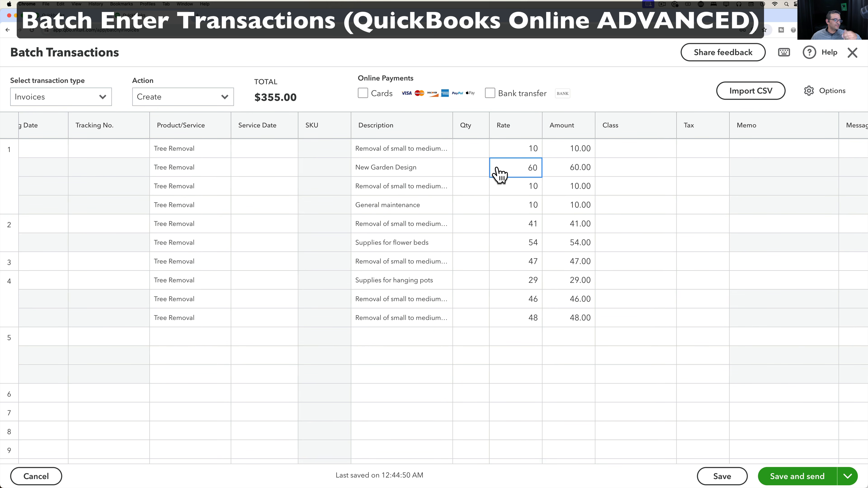
scroll(495, 174, left, 1)
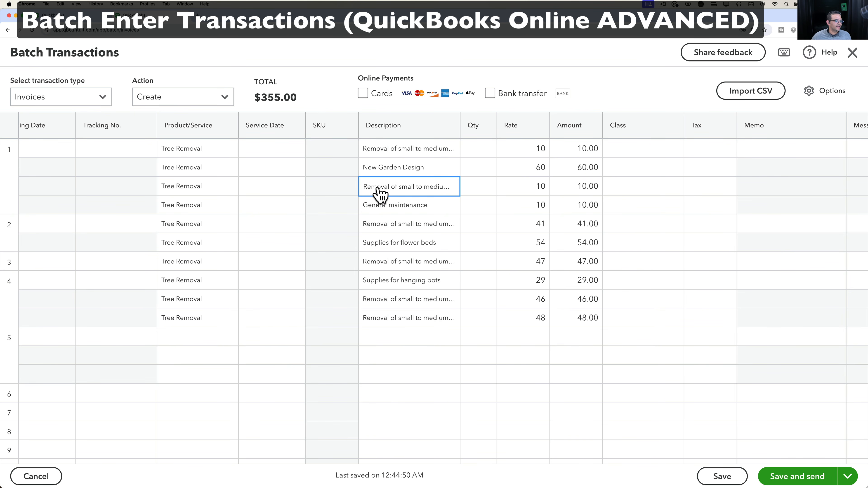
scroll(379, 194, left, 15)
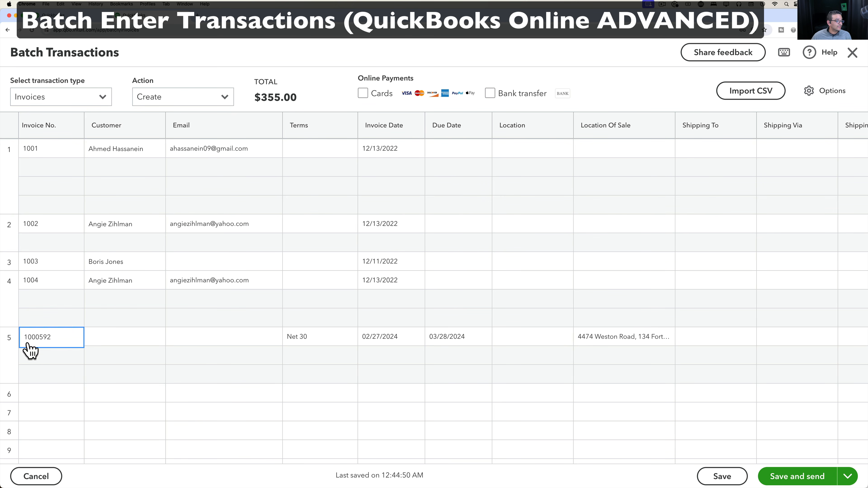
scroll(301, 291, right, 15)
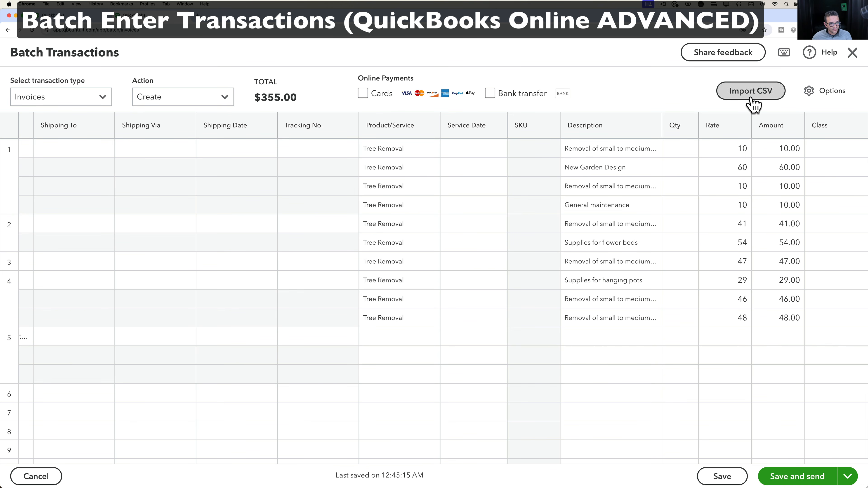
scroll(320, 157, left, 10)
scroll(359, 168, left, 3)
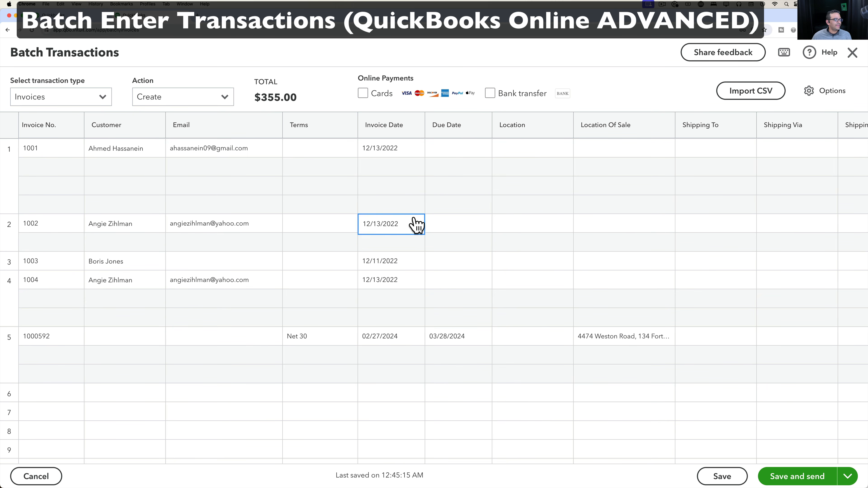
scroll(475, 226, right, 20)
scroll(475, 226, right, 9)
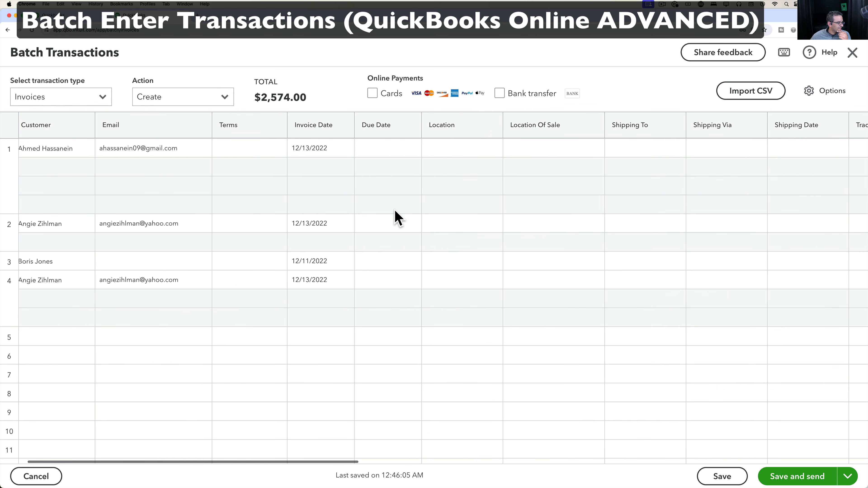
scroll(395, 217, left, 3)
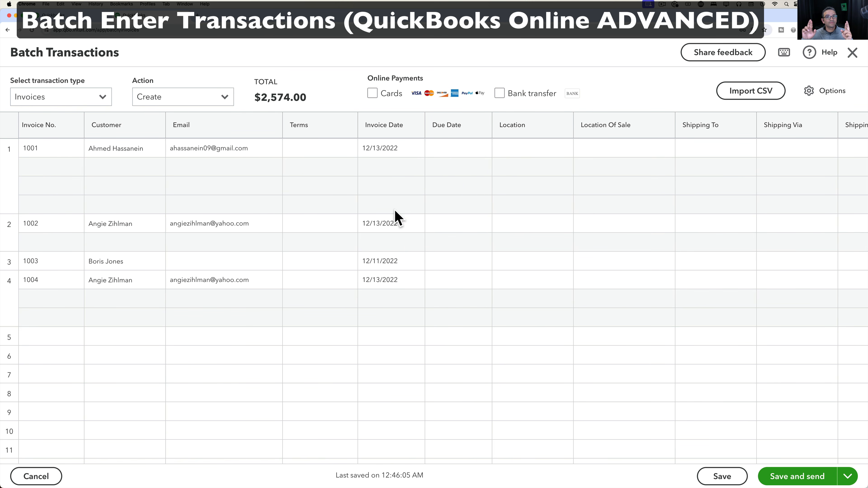
scroll(398, 245, right, 10)
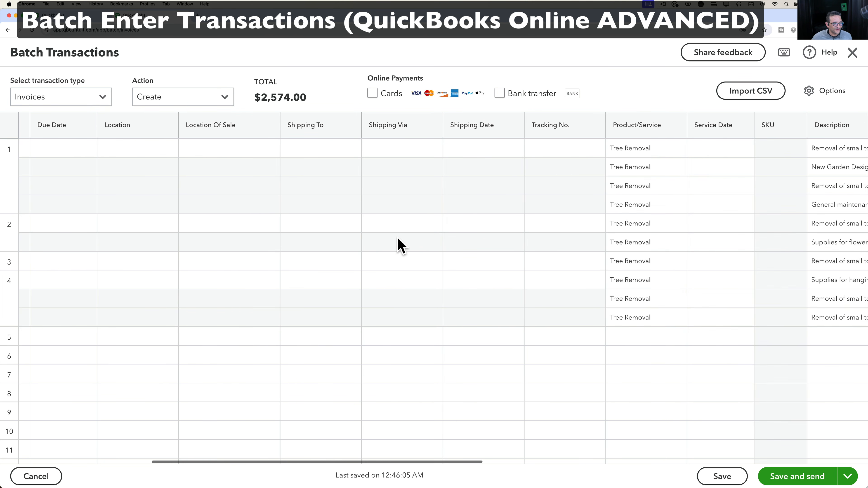
scroll(401, 245, left, 7)
scroll(397, 246, left, 4)
scroll(368, 246, right, 11)
scroll(368, 246, left, 8)
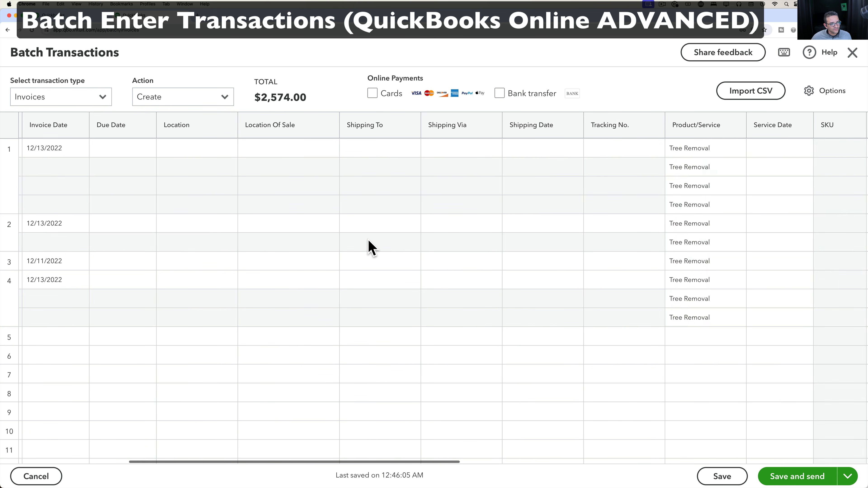
Save the batch, inspect invoice 1001's save error, and renumber it to 10012233.
click(725, 476)
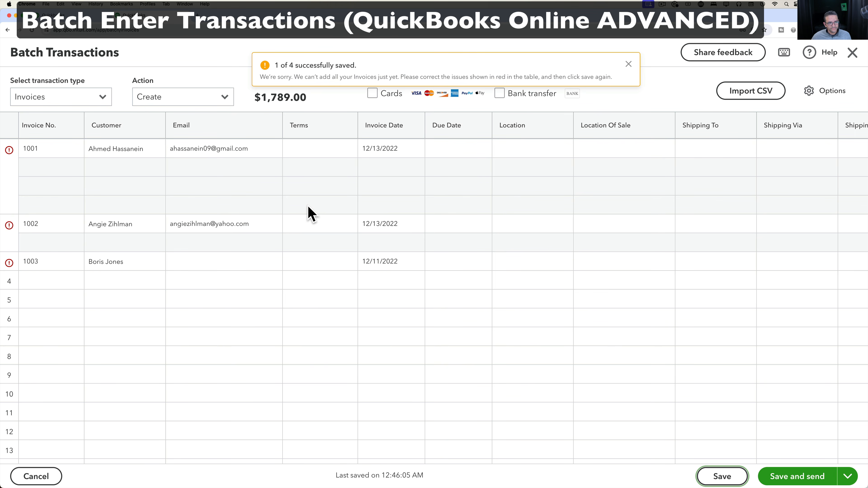
click(9, 150)
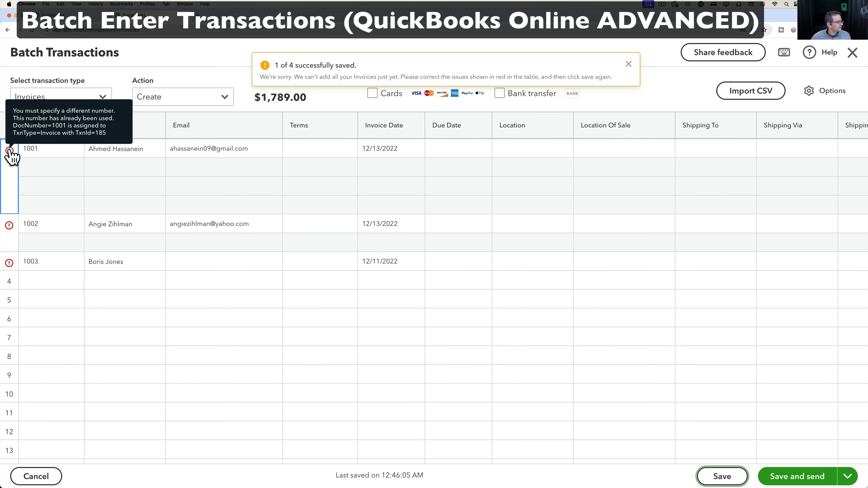
click(25, 158)
click(61, 159)
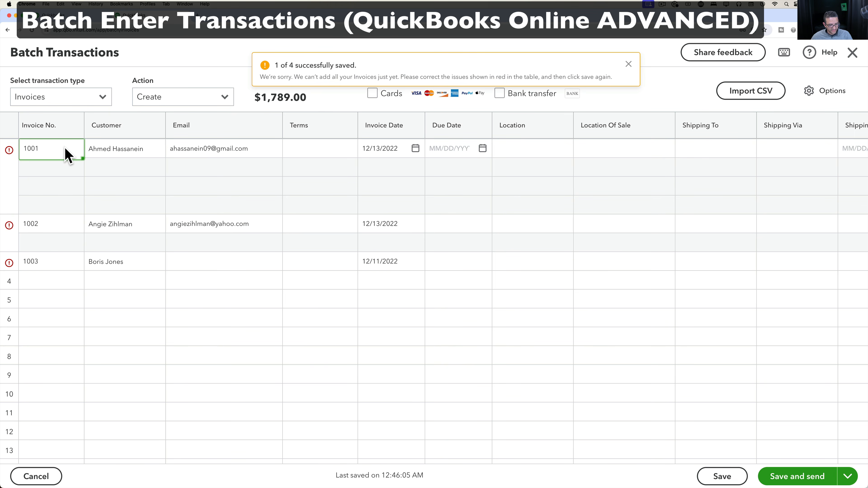
text(2233)
Renumber invoices 1002 and 1003 to 10024254 and 100342344, then save the batch again.
click(58, 225)
click(60, 226)
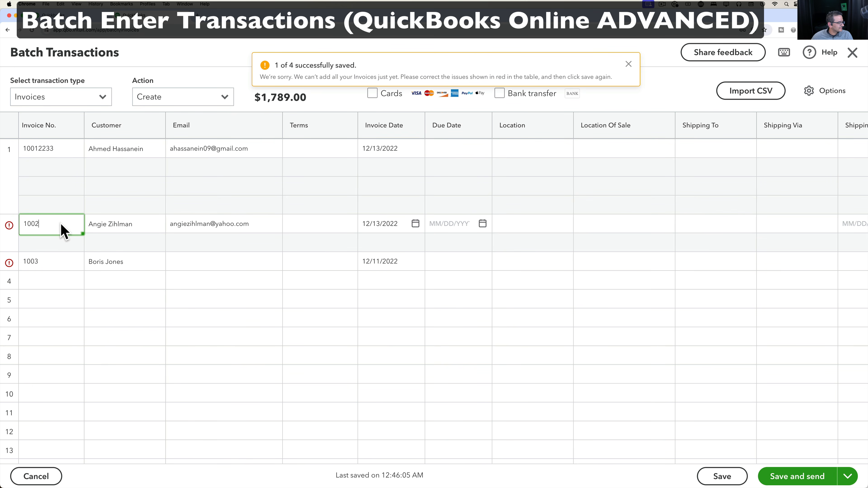
text(4254)
click(56, 262)
click(59, 261)
text(4)
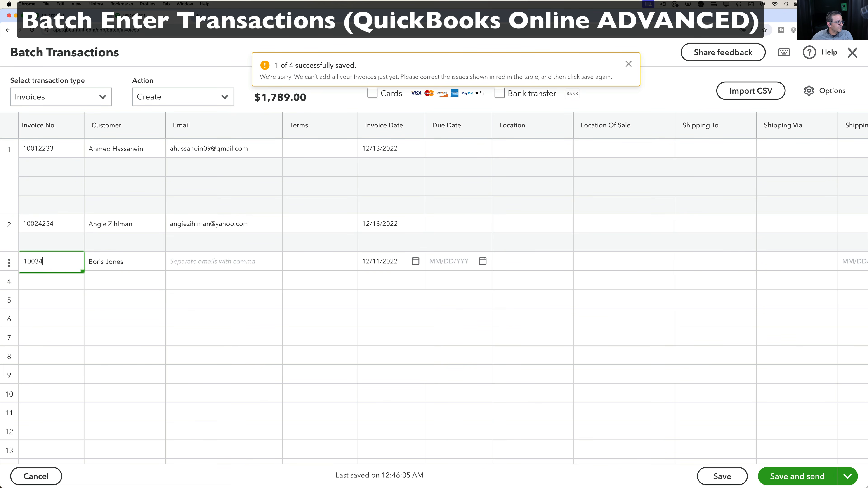
text(2344)
click(64, 295)
click(711, 477)
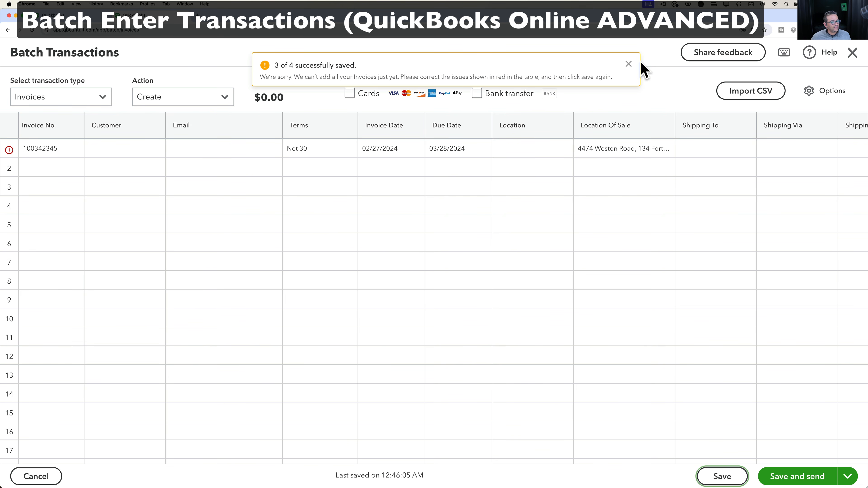
Dismiss the save message, delete customerless invoice 100342345, and close Batch Transactions.
click(627, 62)
scroll(581, 145, right, 6)
scroll(585, 146, left, 6)
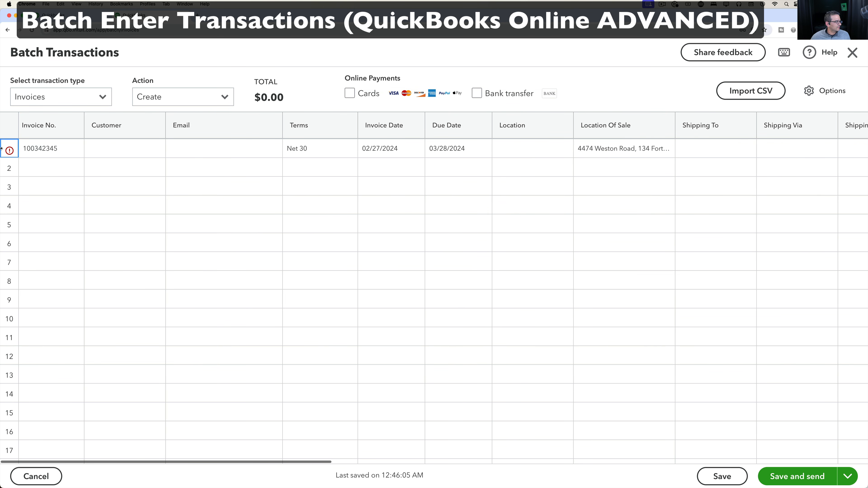
click(9, 151)
click(31, 241)
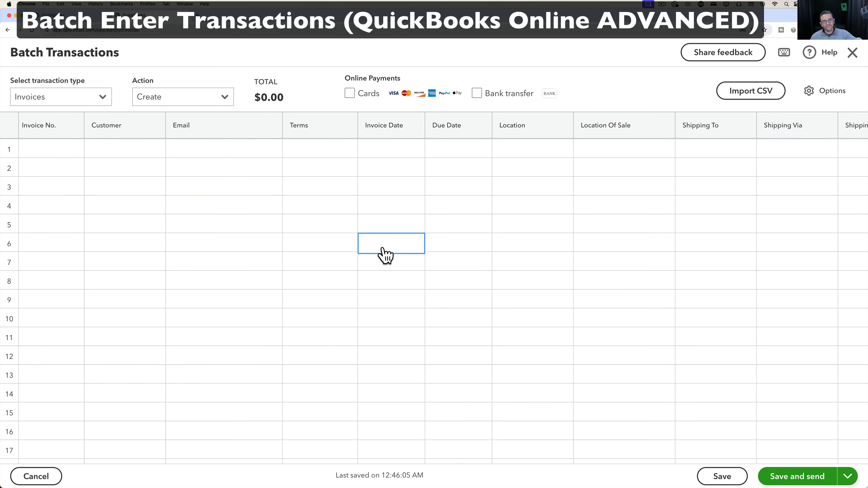
click(852, 53)
Search the Customers list by the customer's name and open the record with the $950.00 balance.
mouse_move(36, 284)
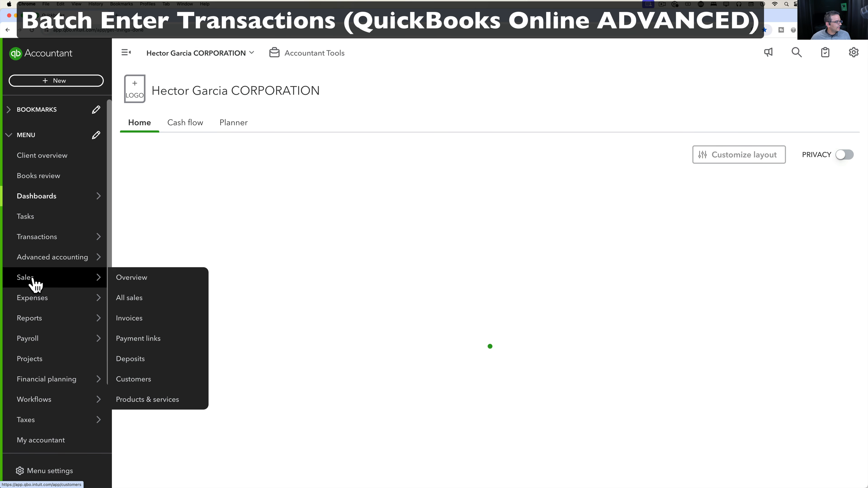
click(143, 379)
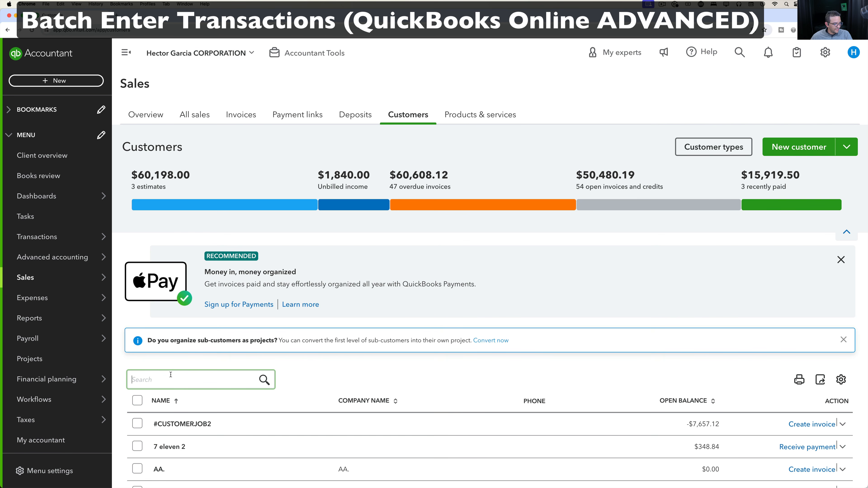
text(angie)
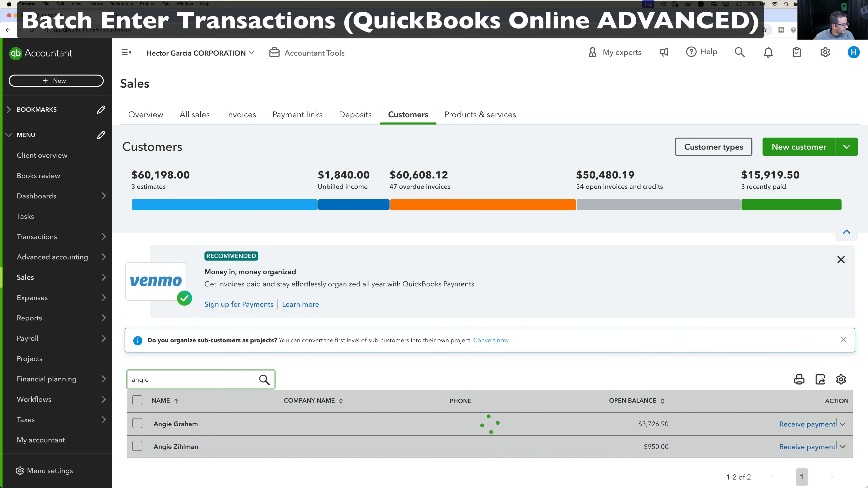
scroll(186, 431, down, 1)
click(181, 408)
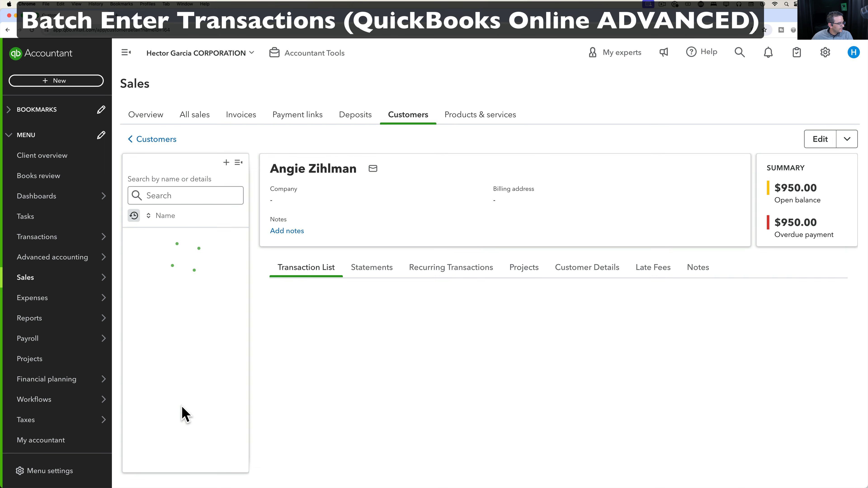
Open the summary of invoice 10024254 from the customer's Transaction List.
scroll(413, 372, down, 2)
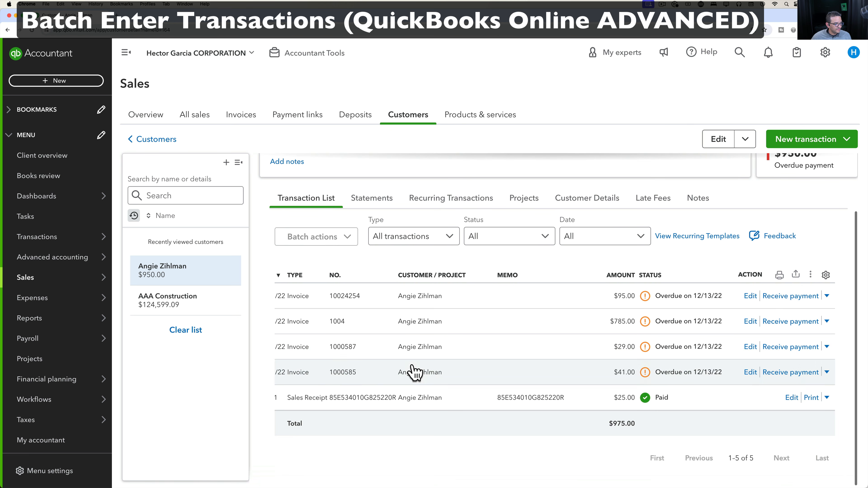
scroll(346, 325, left, 1)
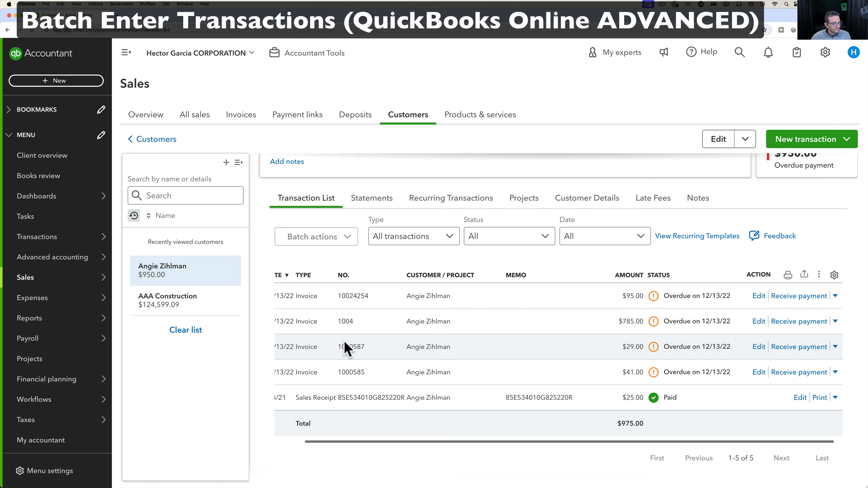
click(357, 300)
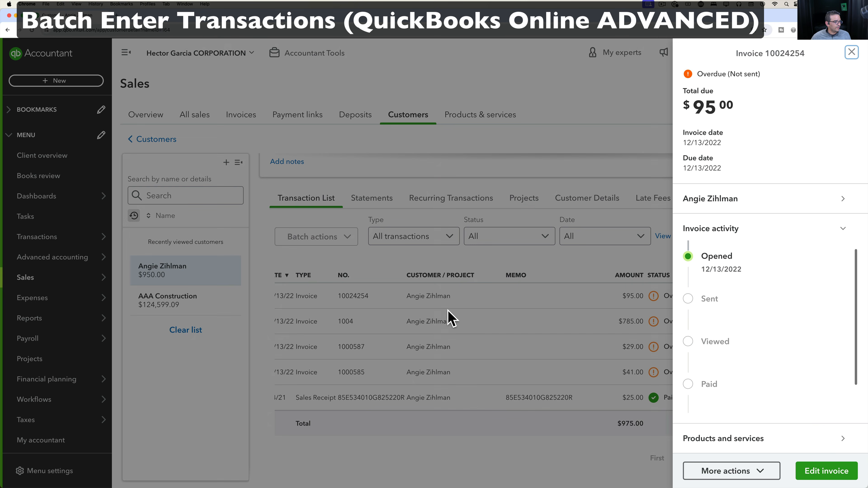
Open invoice 10024254 in full, review its two Tree Removal lines totalling $95.00, and close it unchanged.
click(828, 472)
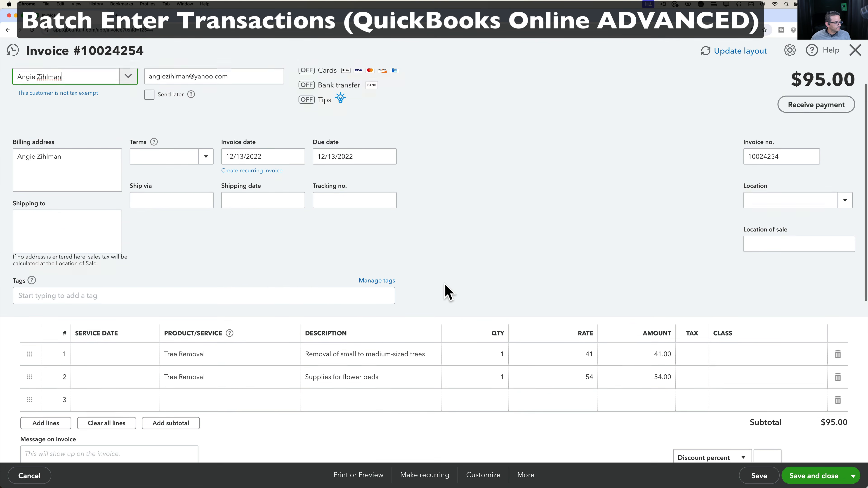
scroll(219, 301, down, 2)
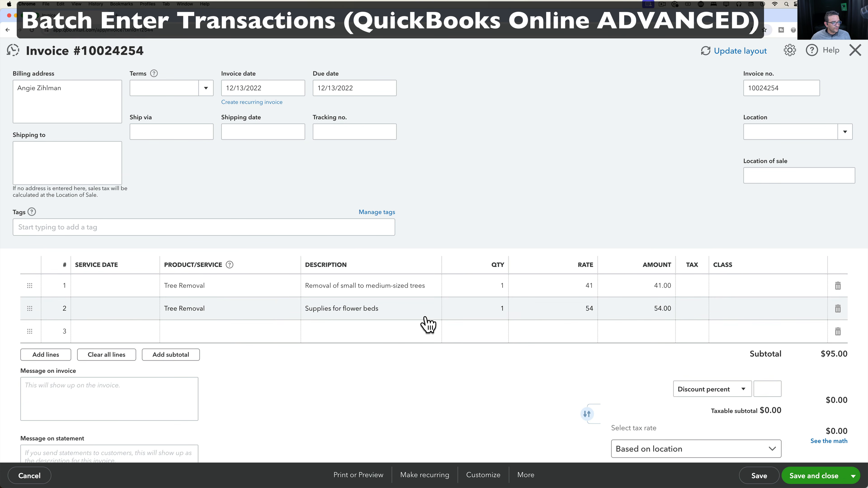
scroll(618, 331, down, 3)
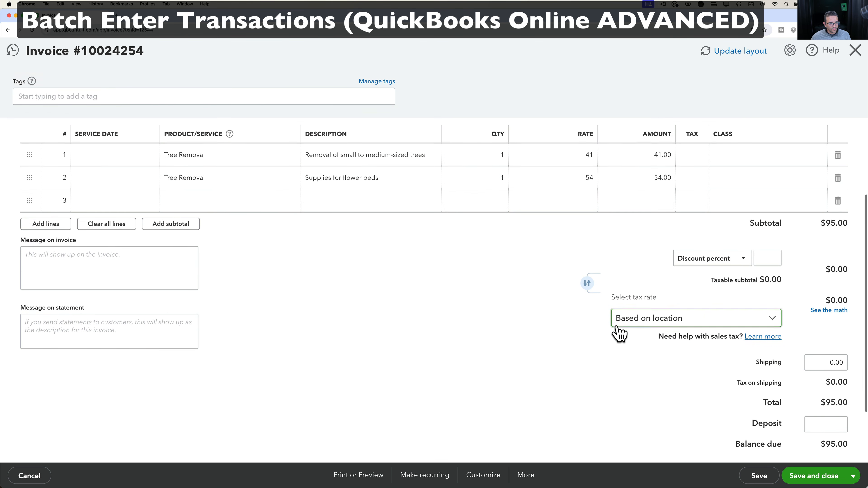
scroll(618, 331, up, 6)
click(854, 49)
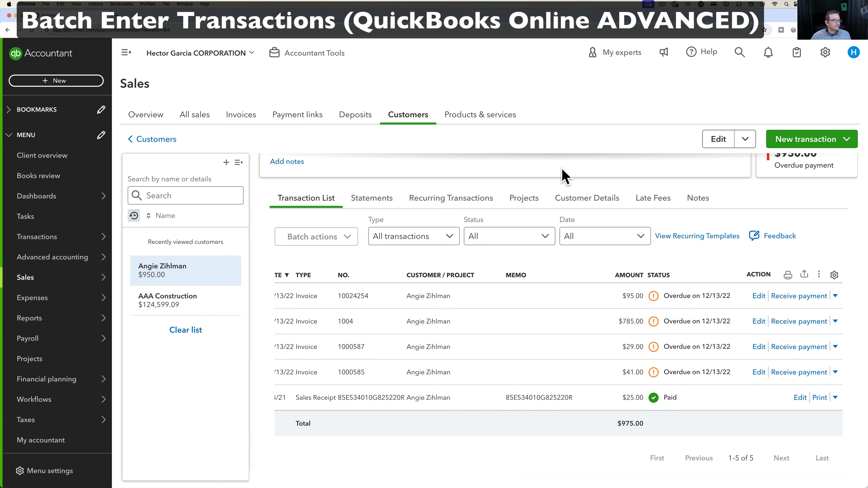
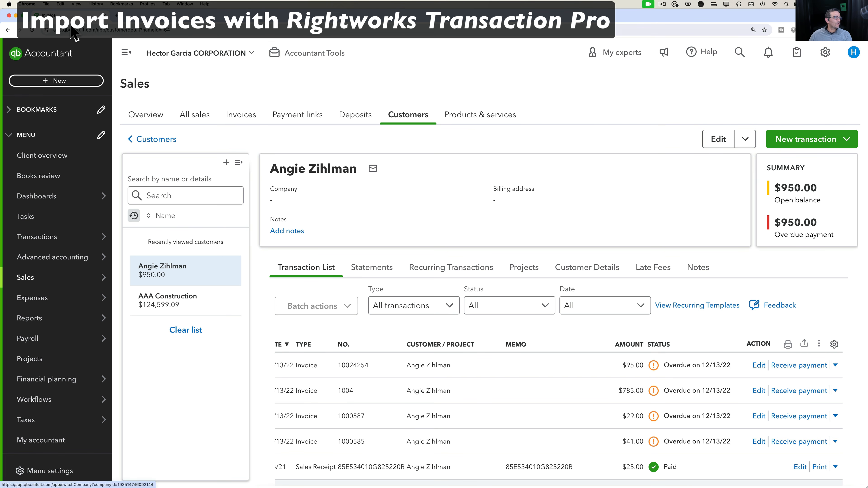
Load the Transaction Pro trial page get.transactionpro.com/qbonline in a new browser tab.
click(116, 15)
text(https://get.transactionpro.com/qbonline)
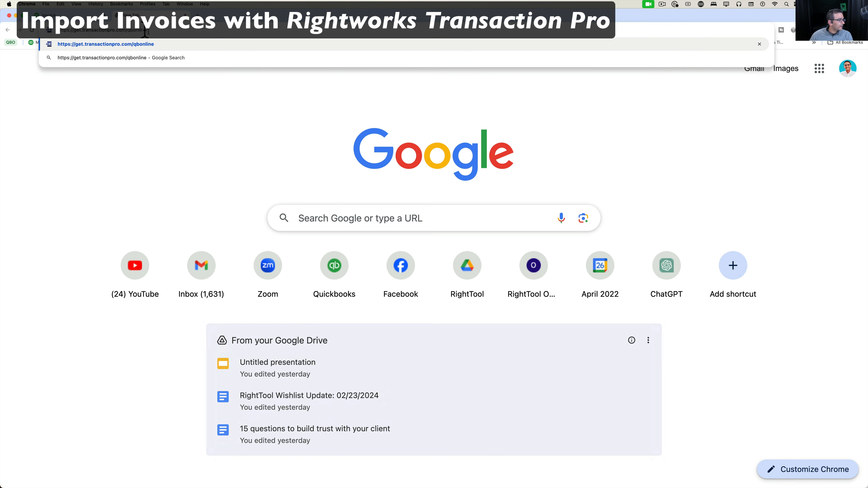
key(Return)
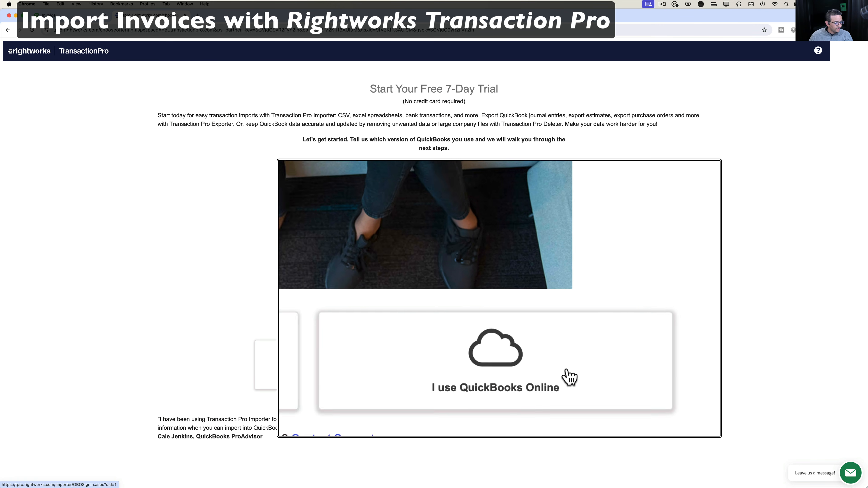
Choose the QuickBooks Online trial and sign in with Intuit.
click(545, 366)
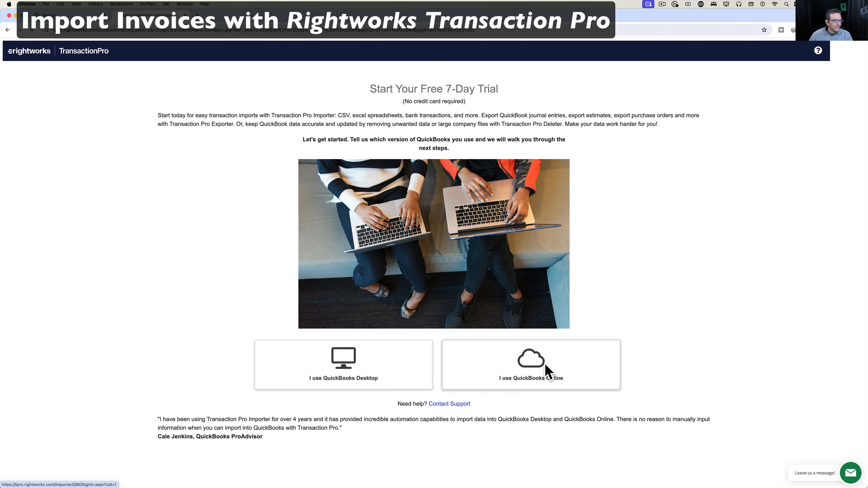
scroll(465, 403, down, 3)
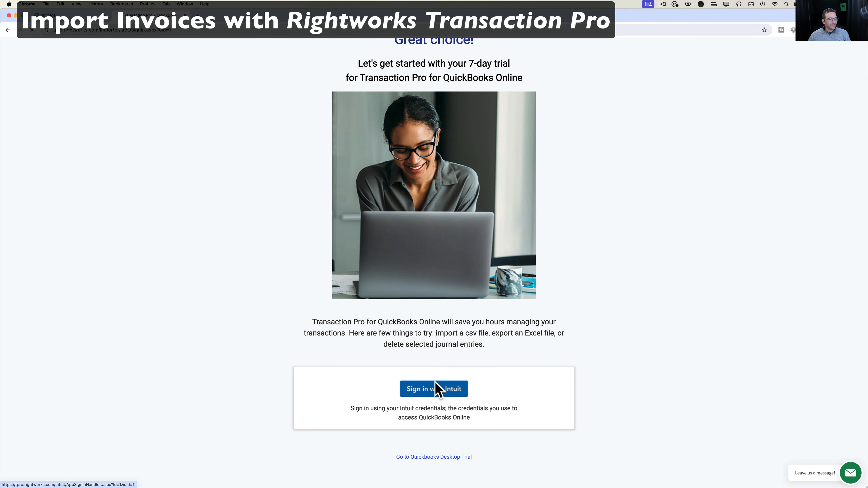
click(435, 391)
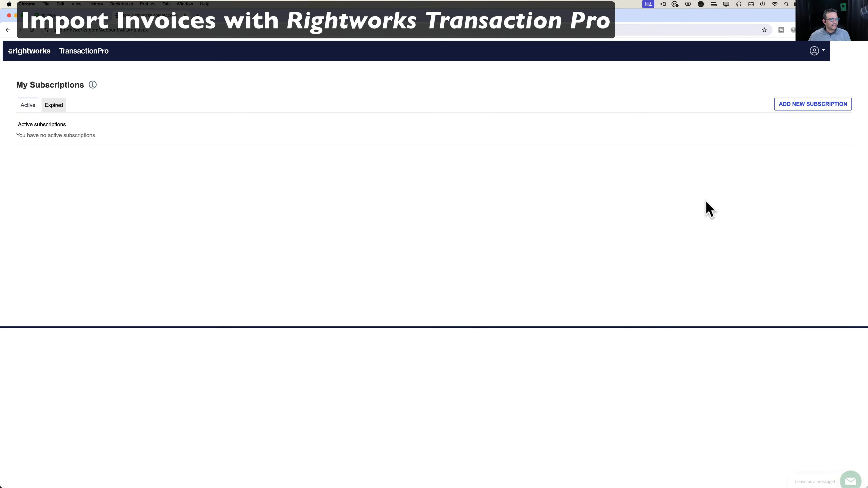
Add a new subscription with monthly pricing and buy the $10 Essentials plan.
click(825, 107)
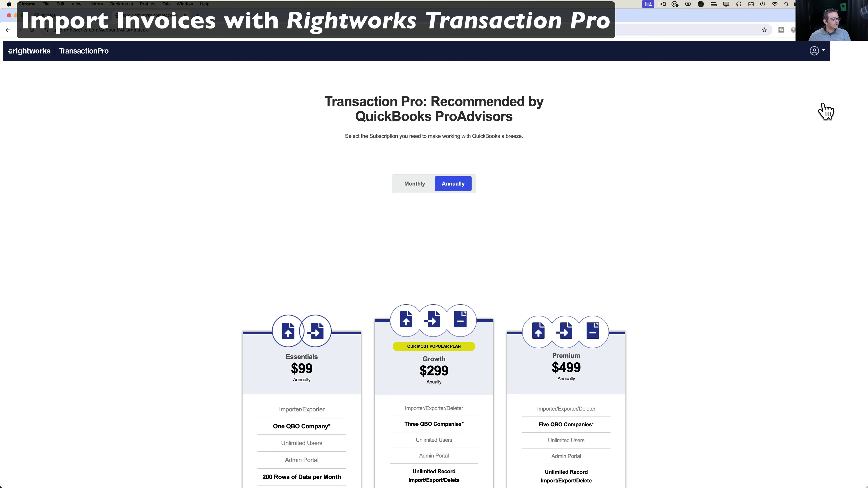
click(411, 182)
scroll(411, 229, down, 5)
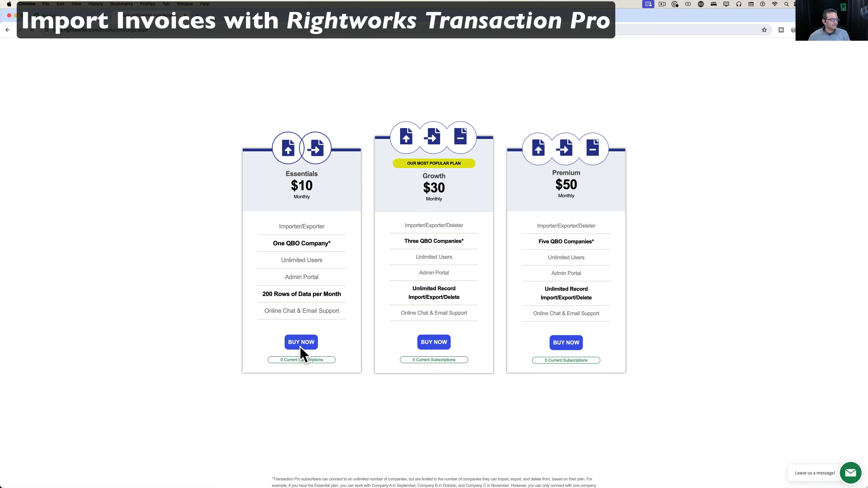
click(301, 346)
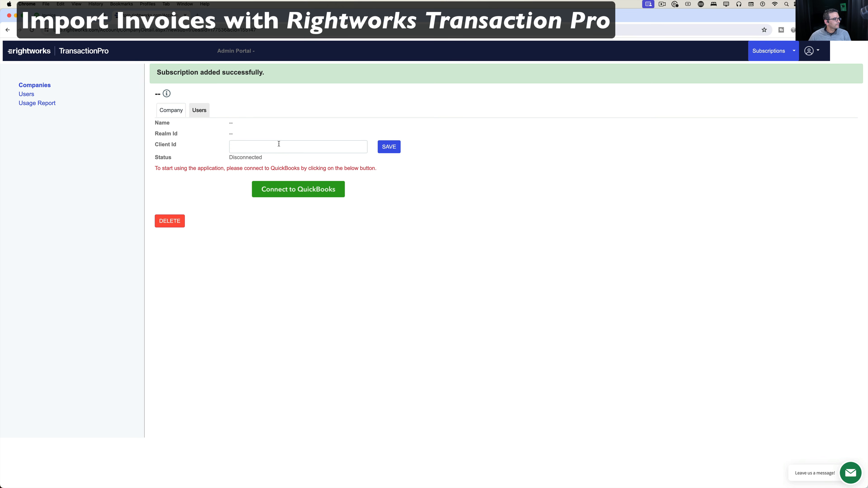
Connect Transaction Pro to QuickBooks via the bookkeeping firm's Simple Start Sample Inc client.
click(279, 144)
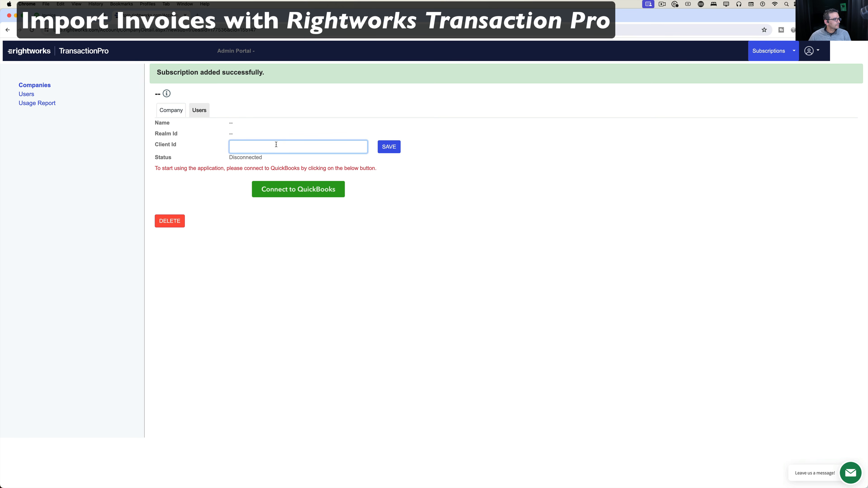
click(300, 193)
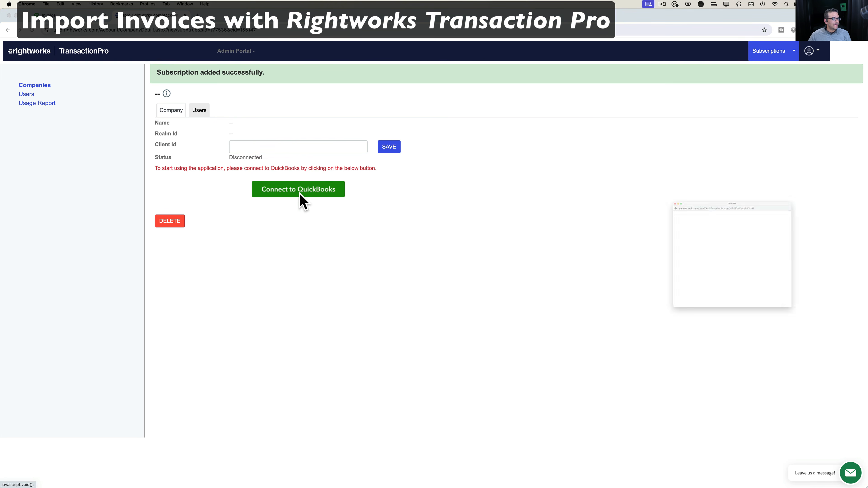
drag(659, 141, 421, 155)
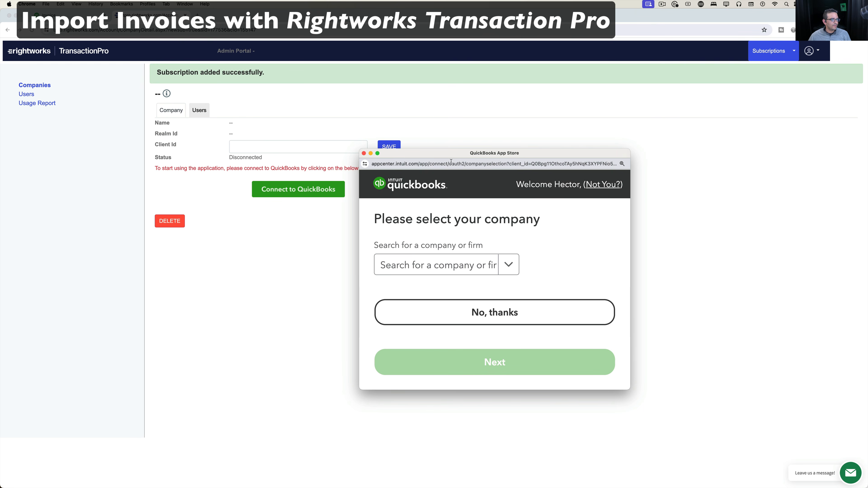
drag(460, 155, 390, 86)
click(439, 196)
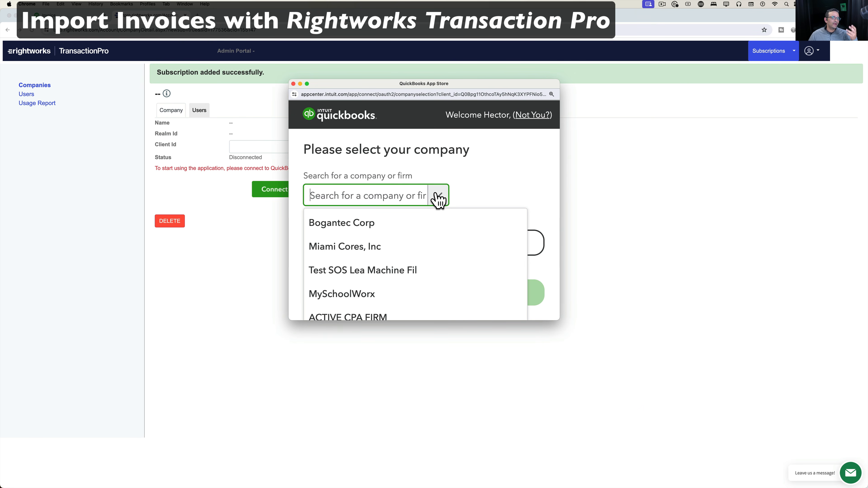
click(529, 317)
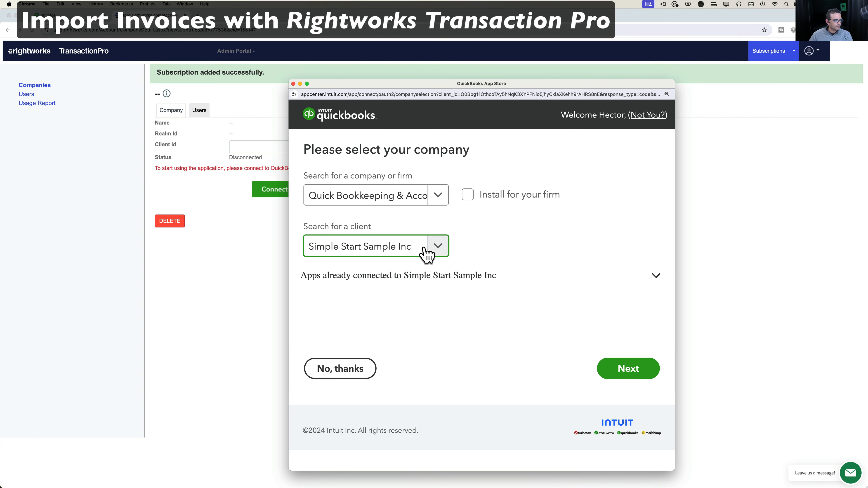
click(632, 370)
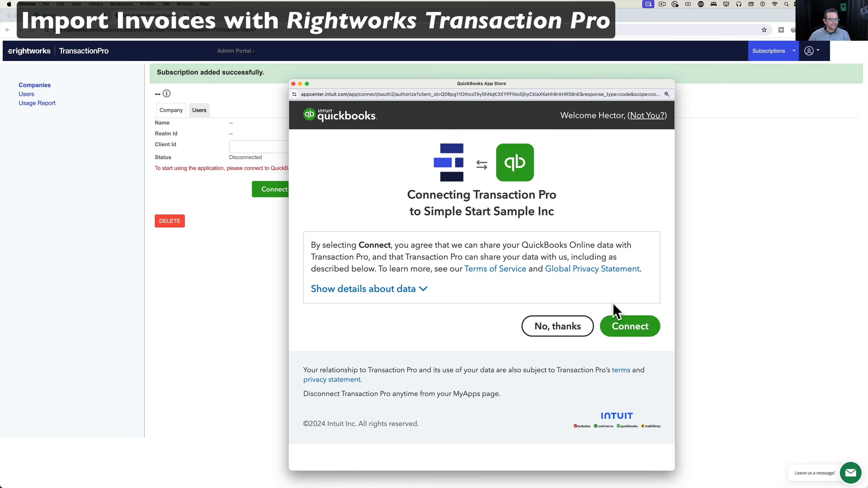
click(625, 326)
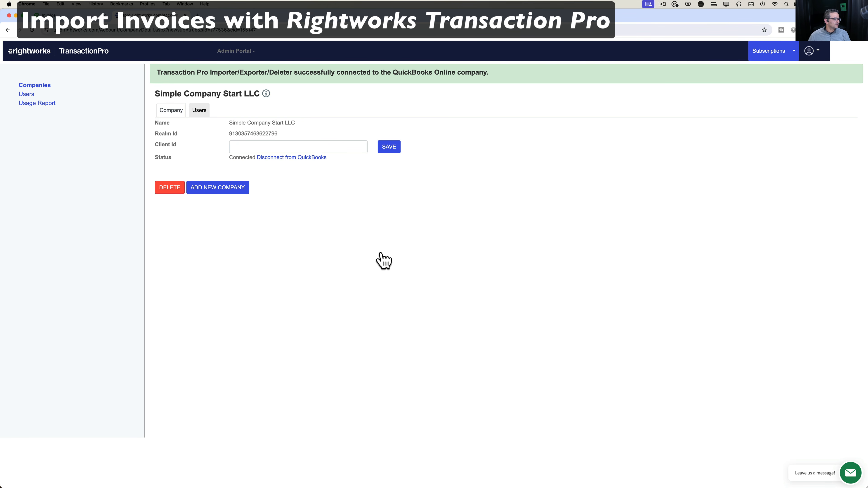
Launch the importer for the connected company, choose Invoices, and zoom the page to 125%.
click(33, 85)
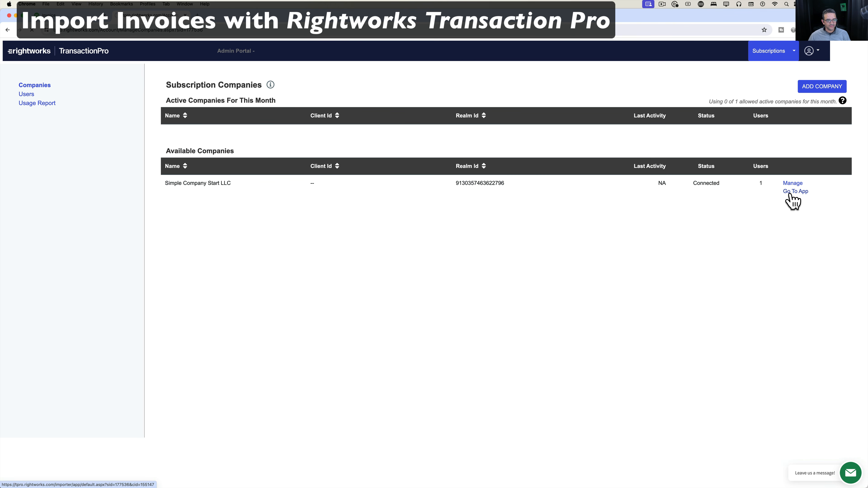
click(794, 200)
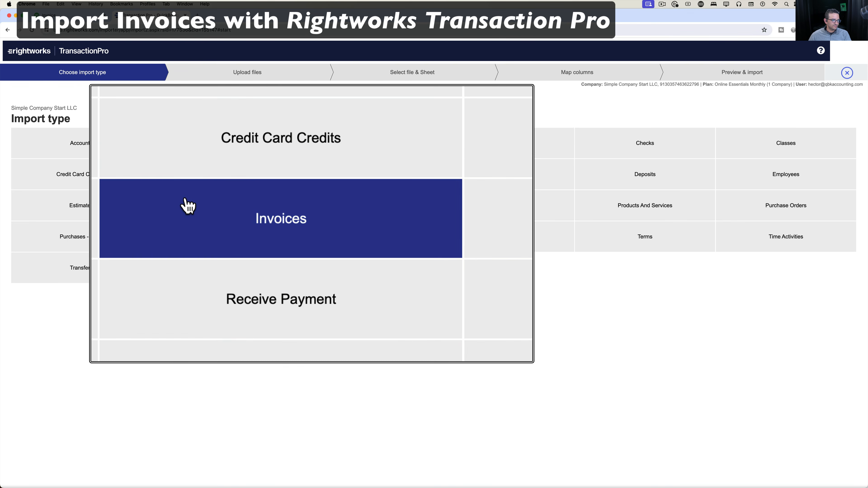
click(201, 213)
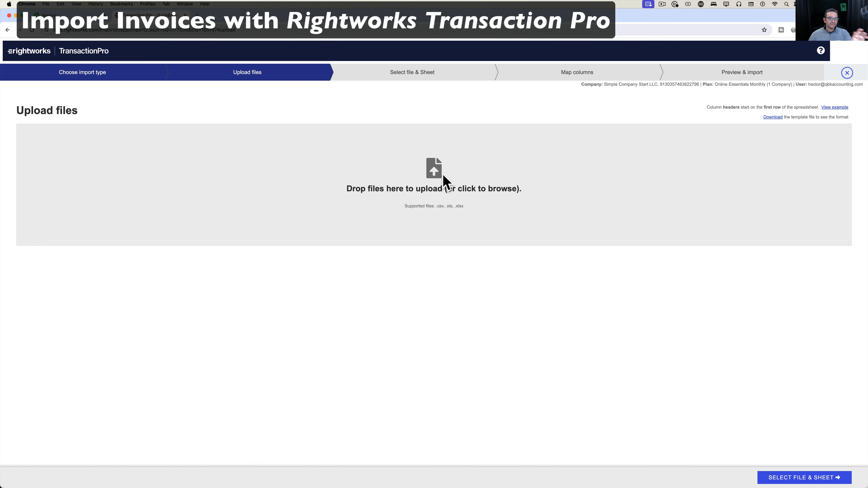
key(super+equal)
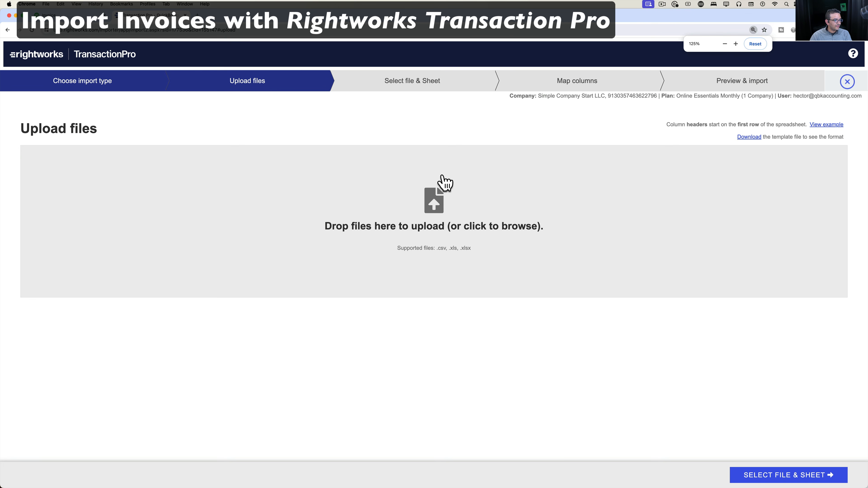
key(ctrl+super+f)
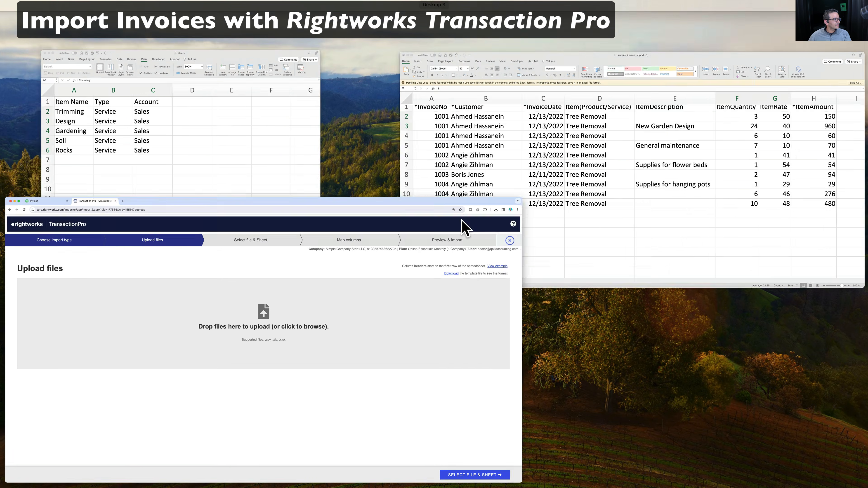
Position the sample_invoice_import spreadsheet over the browser to review invoices 1001–1004.
click(472, 135)
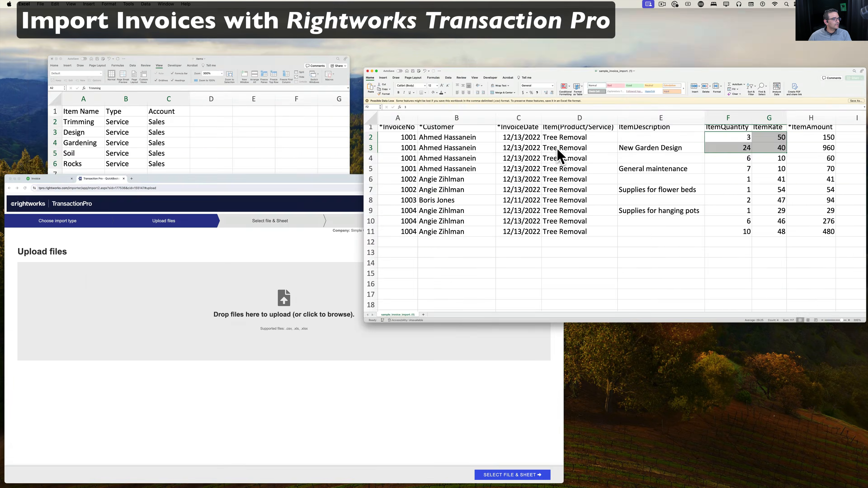
drag(279, 188, 283, 74)
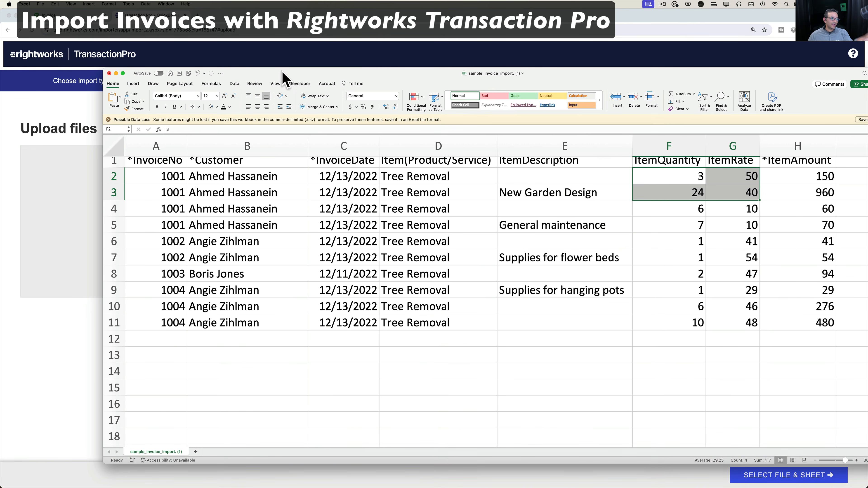
scroll(366, 284, up, 1)
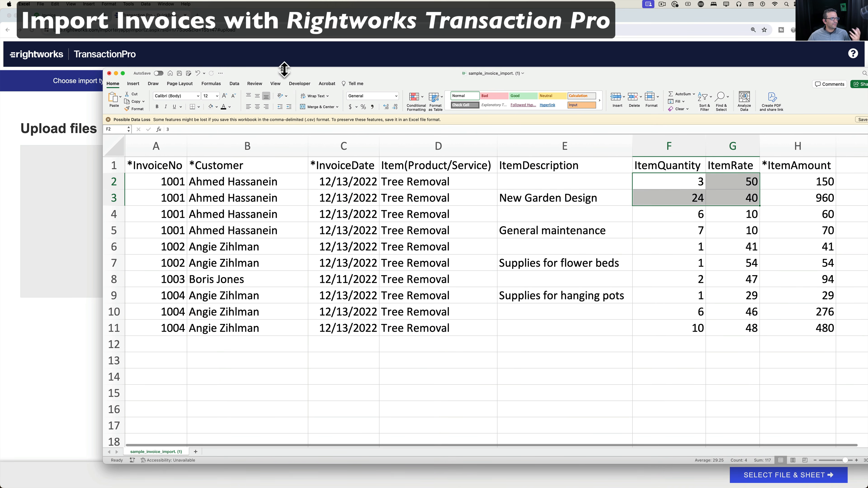
drag(277, 76, 362, 64)
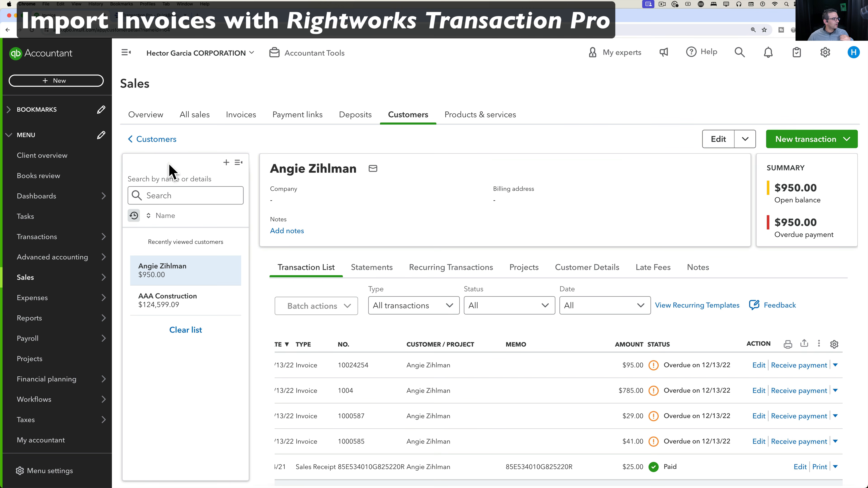
Switch QuickBooks to the Simple Start Sample Inc client company.
click(156, 140)
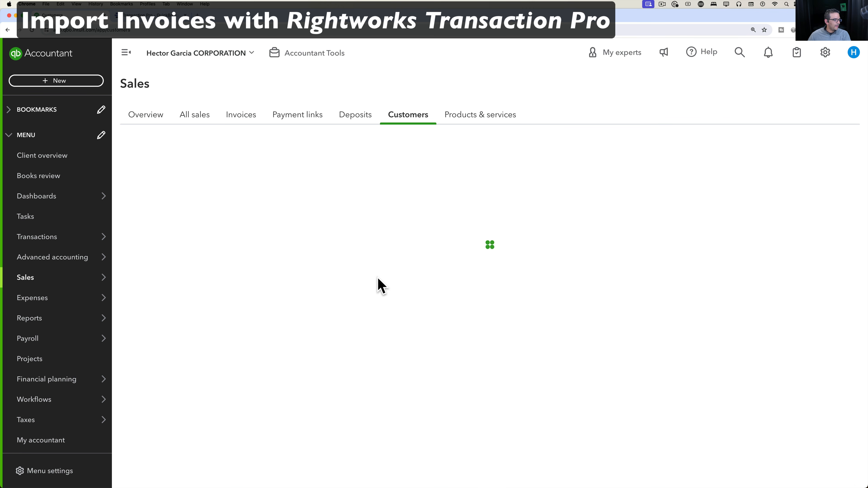
scroll(354, 314, down, 15)
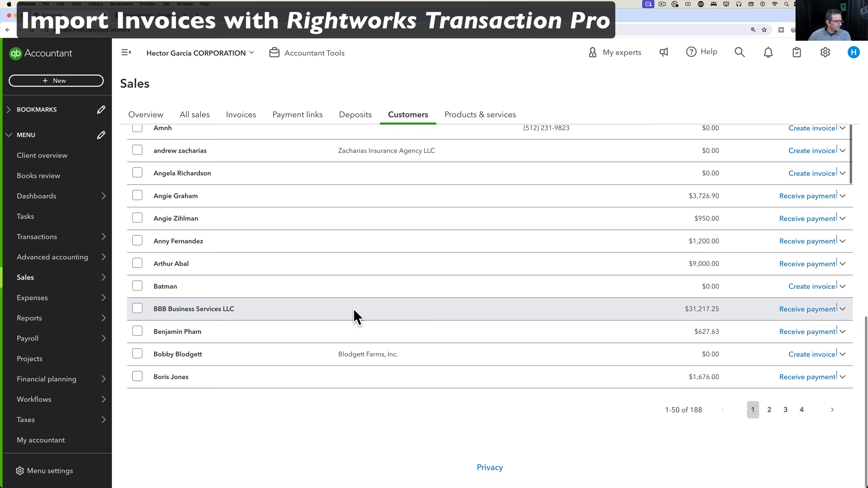
click(174, 52)
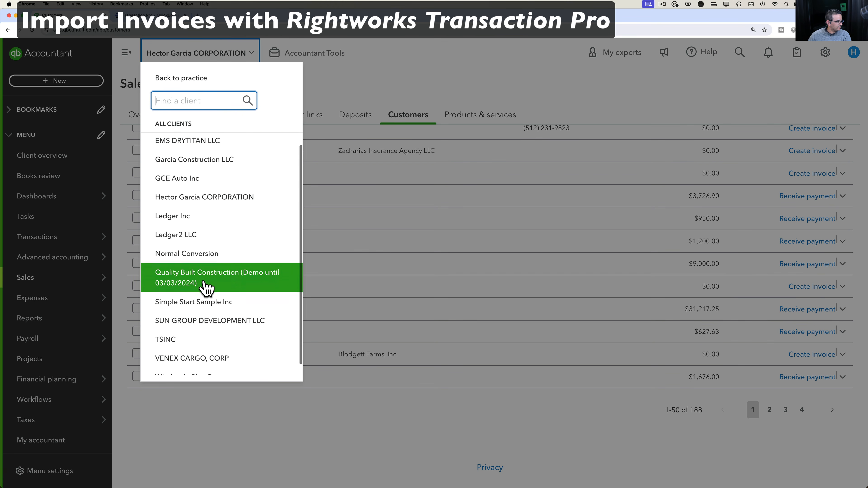
scroll(206, 289, down, 1)
click(201, 297)
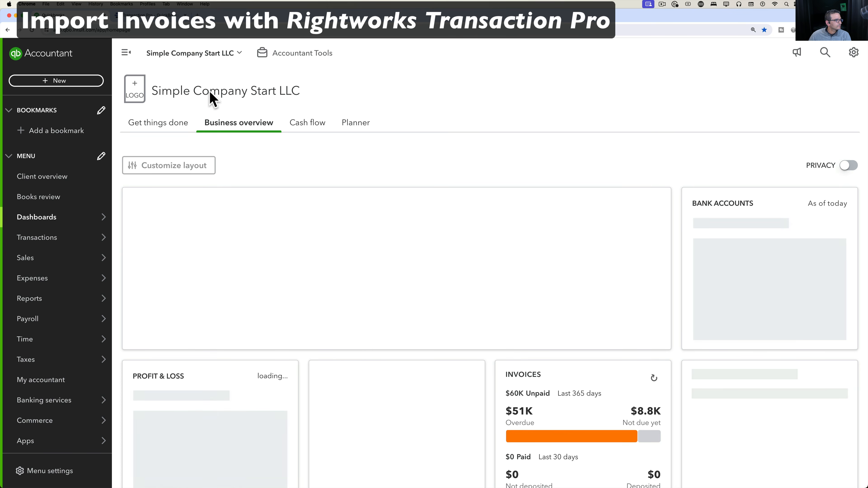
Open the customer with overdue $188.00 invoices 1003 and 1006 and copy their name.
mouse_move(68, 301)
mouse_move(37, 269)
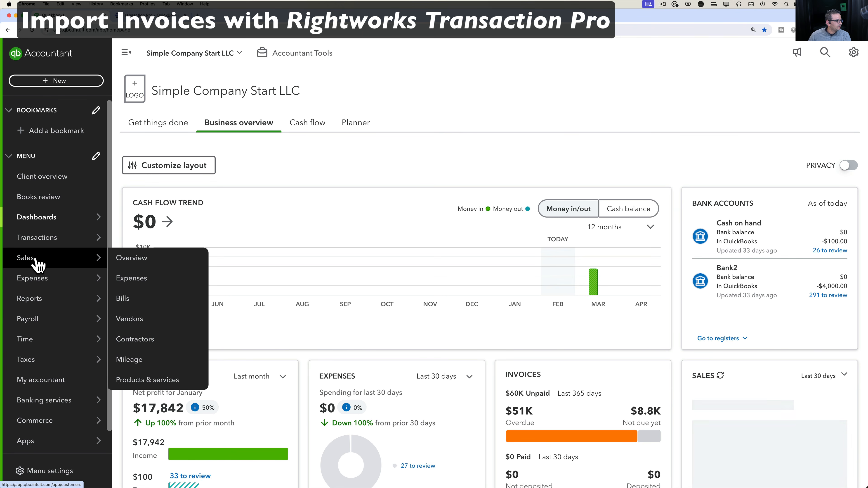
click(150, 360)
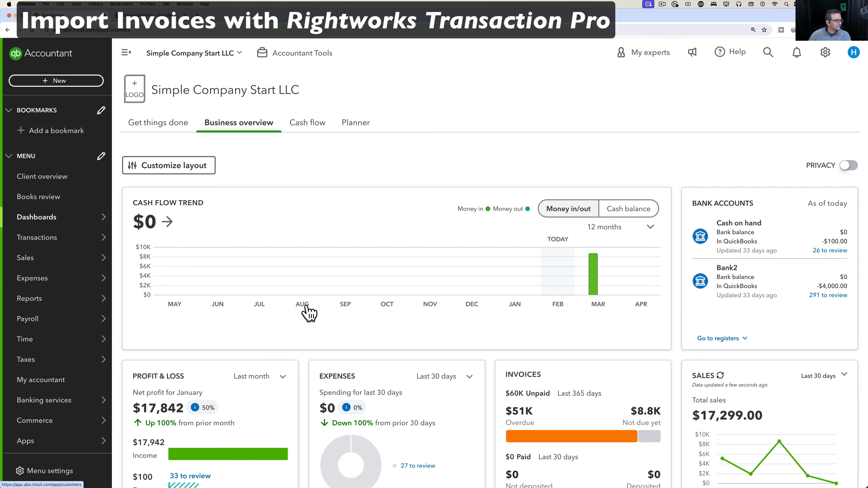
scroll(321, 320, down, 6)
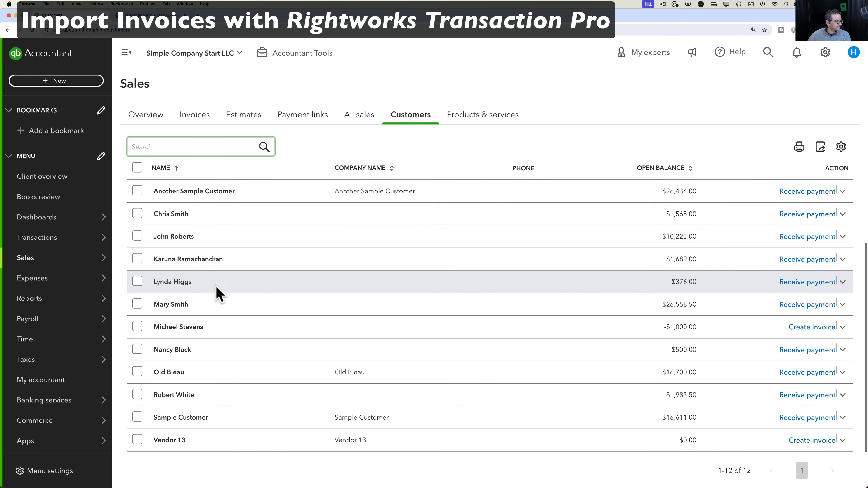
drag(200, 286, 154, 286)
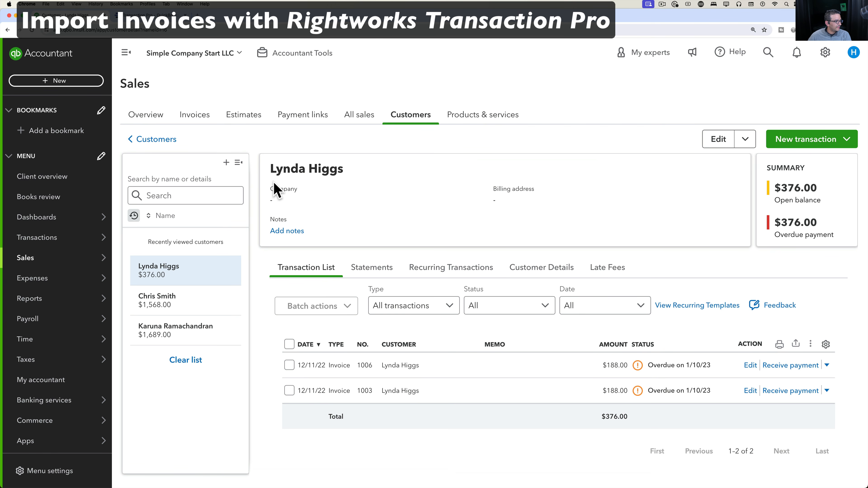
triple_click(266, 172)
key(super+c)
key(ctrl+Up)
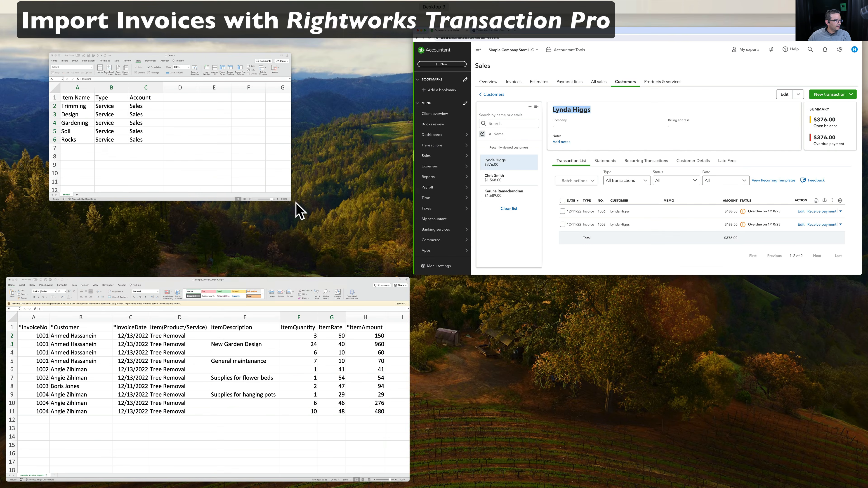
Paste the copied customer name into cell B2 as plain text.
click(228, 345)
click(319, 180)
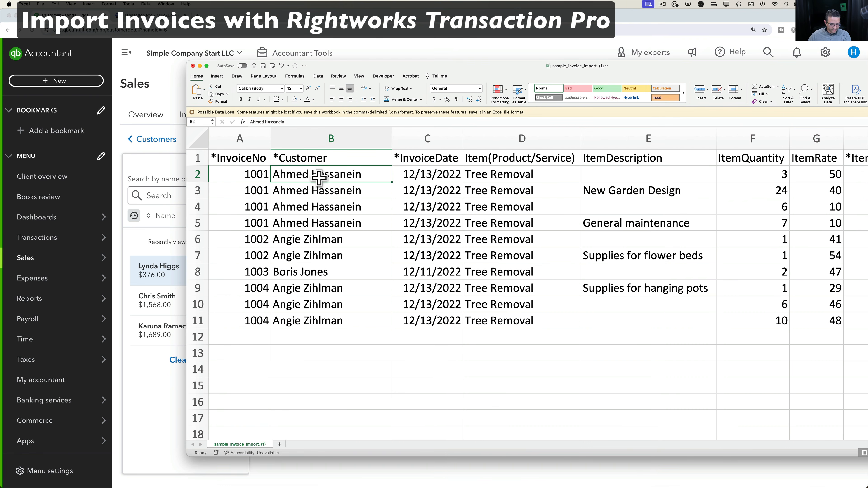
key(super+v)
key(super+z)
key(super+alt+shift+v)
key(Return)
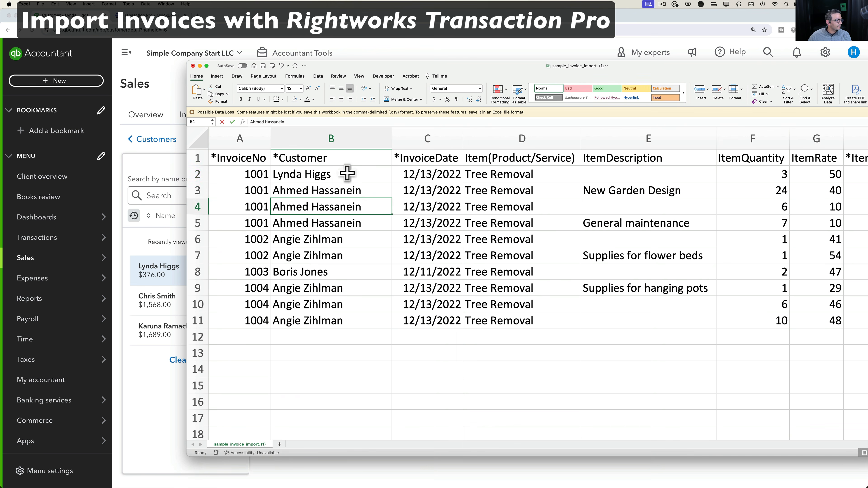
Fill the customer name down through B11 and save the spreadsheet.
click(345, 174)
drag(392, 182, 380, 322)
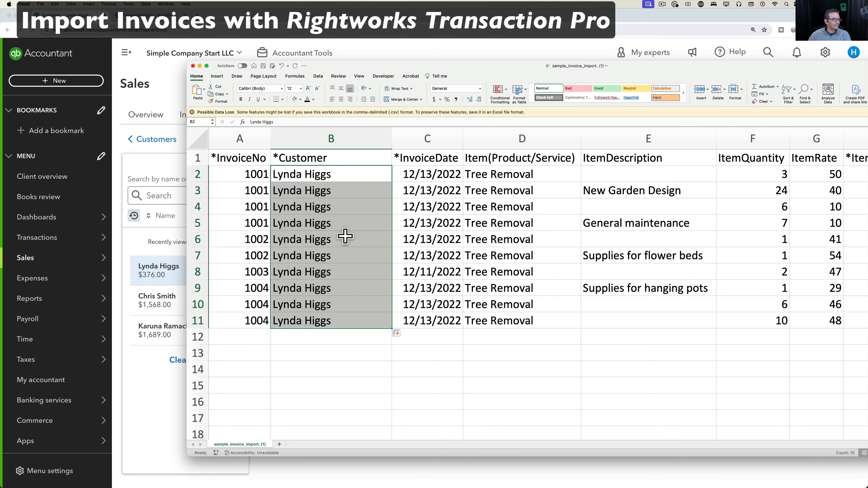
click(342, 224)
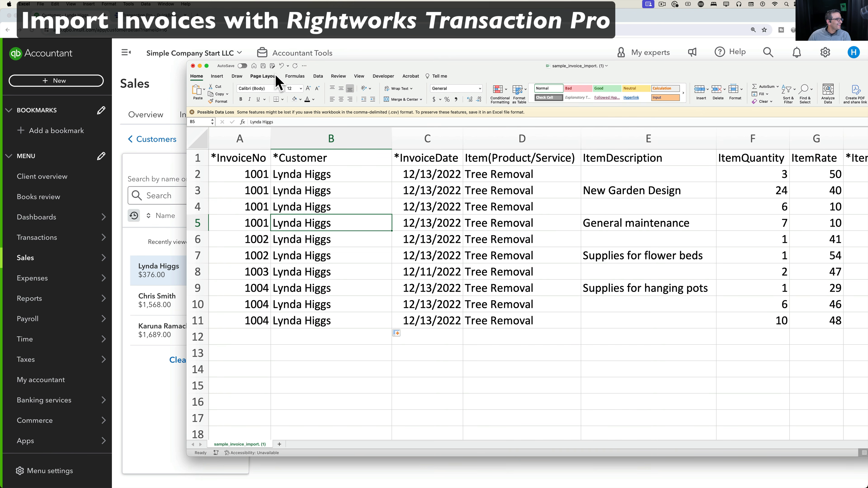
click(263, 65)
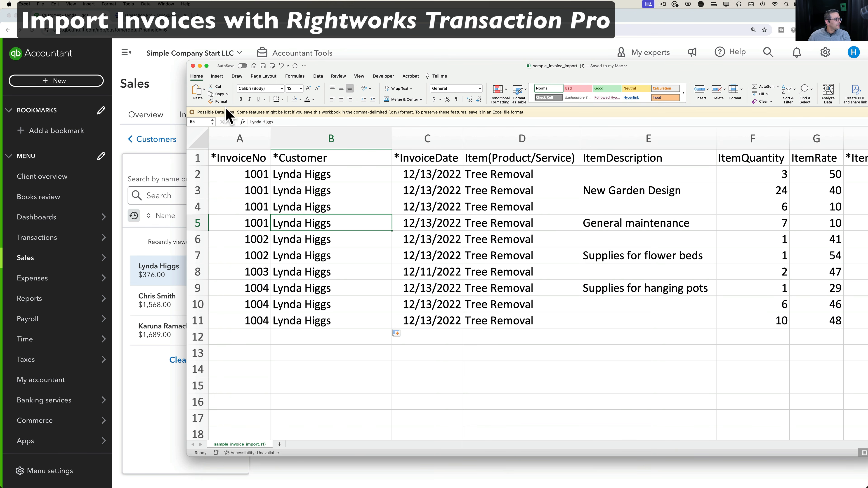
Upload sample_invoice_import. (1).csv from Downloads and import its comma-delimited sheet.
click(137, 16)
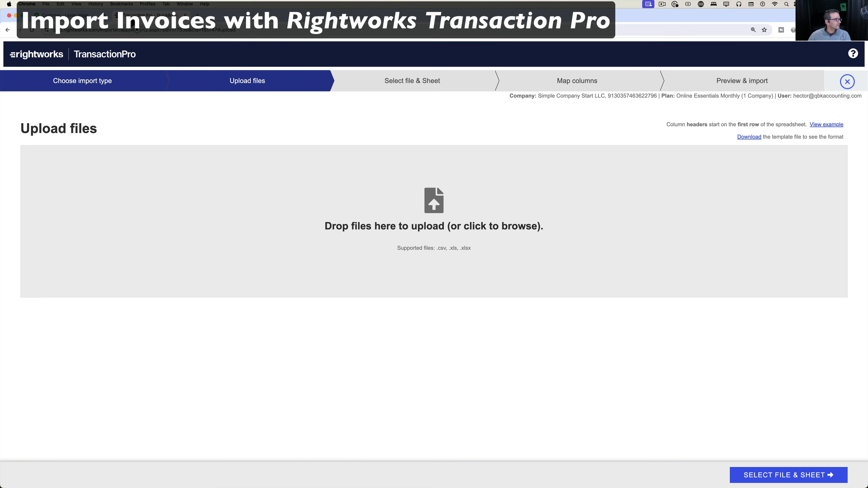
click(441, 205)
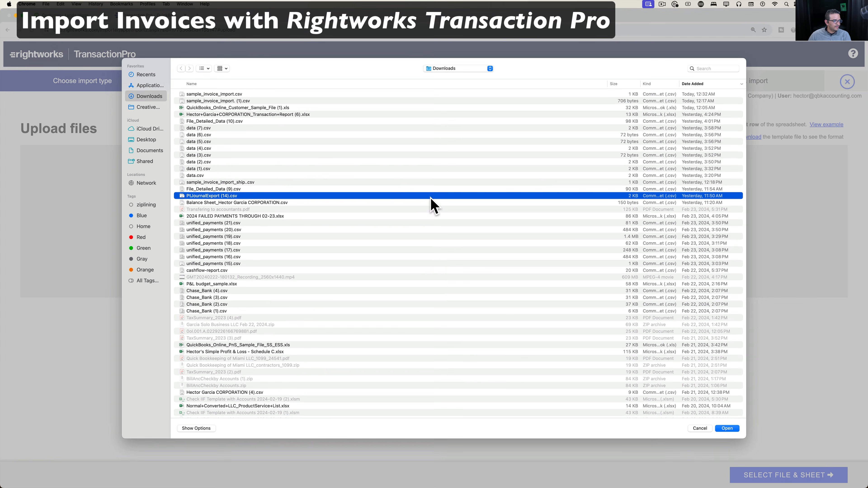
double_click(248, 102)
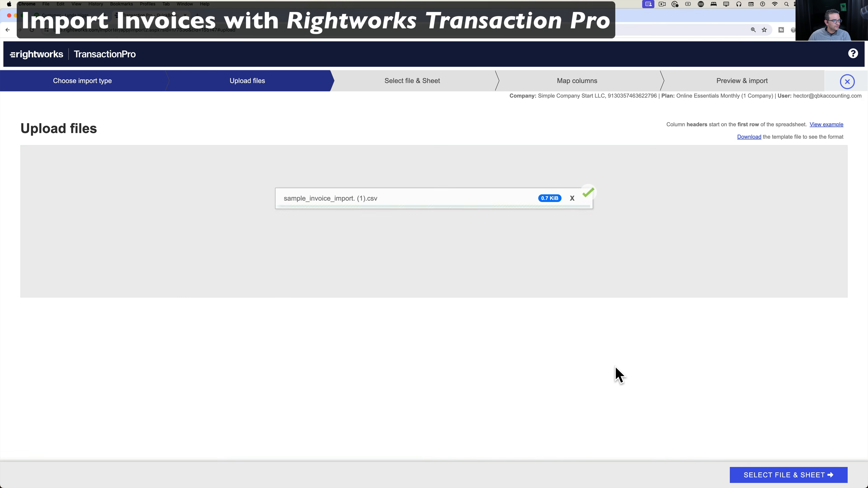
click(816, 482)
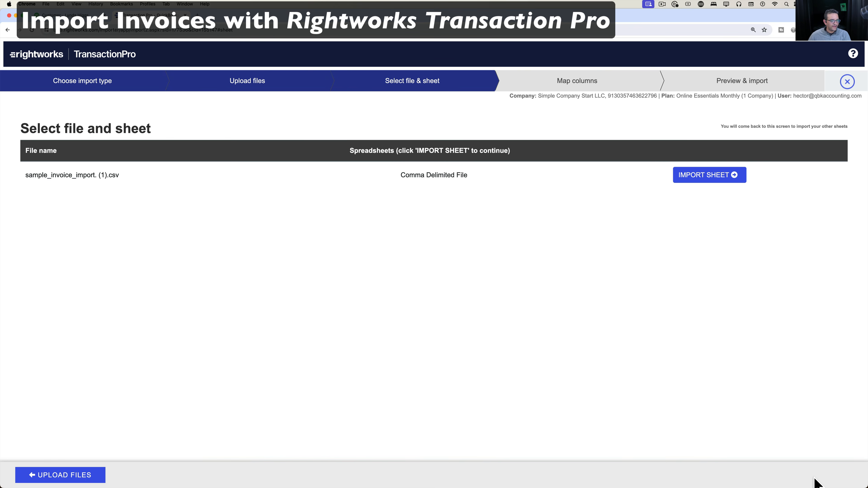
click(711, 176)
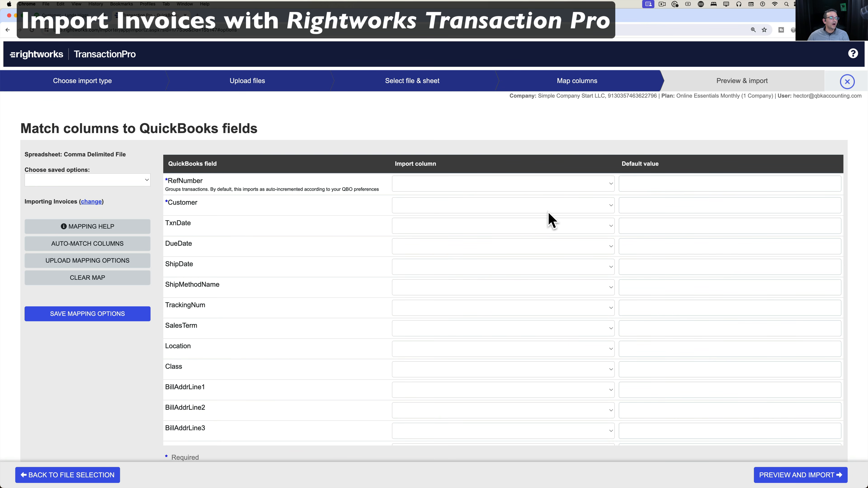
Map RefNumber to *InvoiceNo, Customer to *Customer, and TxnDate to *InvoiceDate.
click(587, 184)
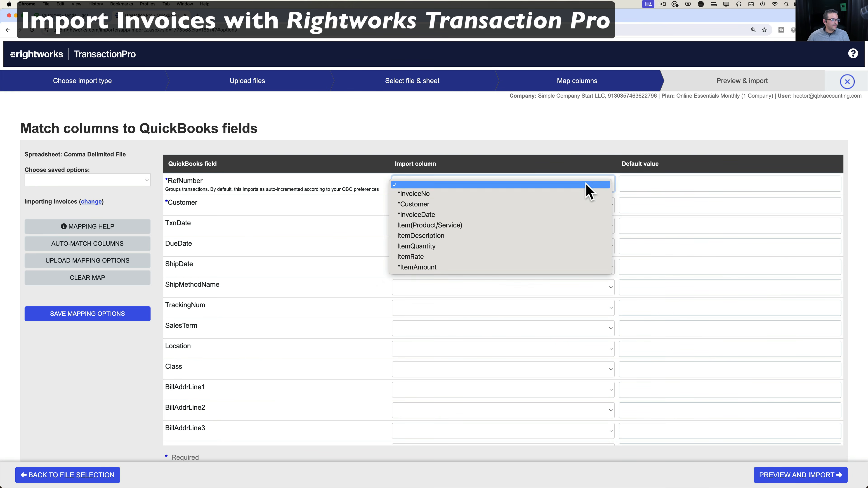
click(494, 198)
click(423, 207)
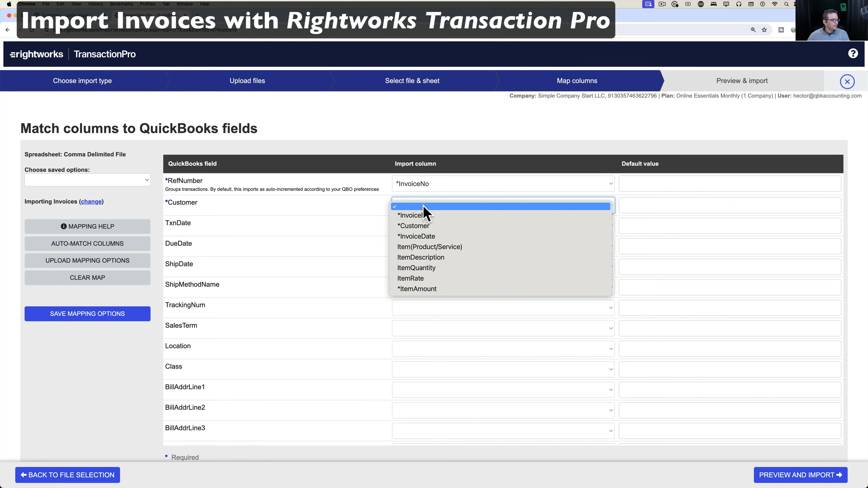
click(426, 225)
click(429, 229)
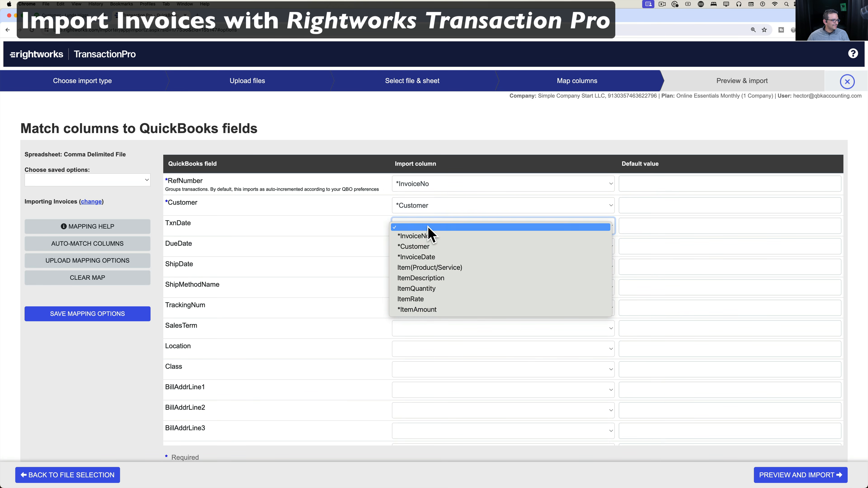
click(433, 256)
Compare the spreadsheet's columns, then scroll down to the unmapped line-item fields.
key(ctrl+Up)
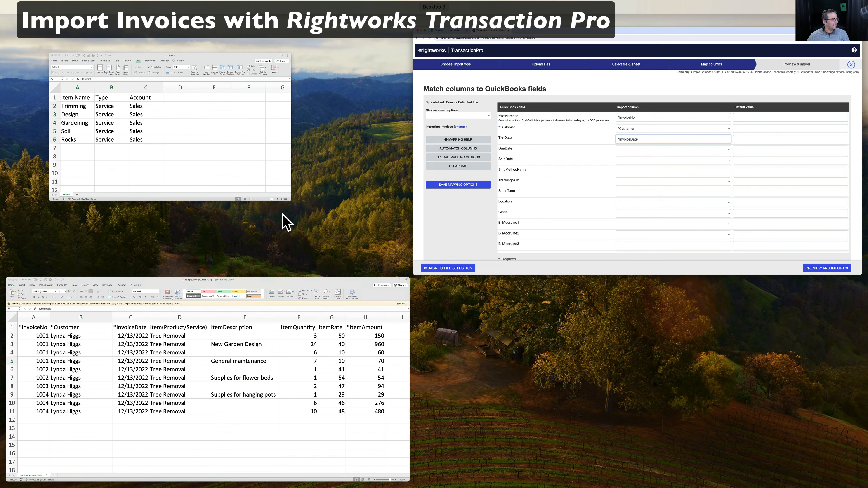
click(256, 361)
drag(526, 72, 406, 58)
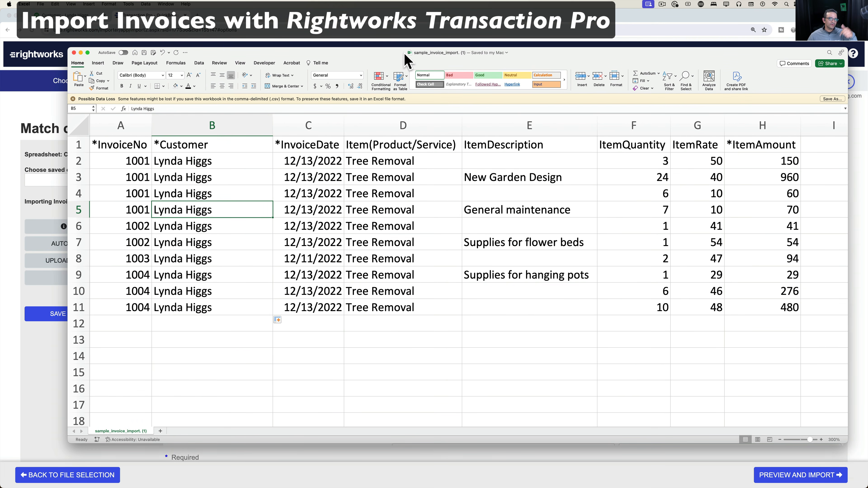
click(5, 148)
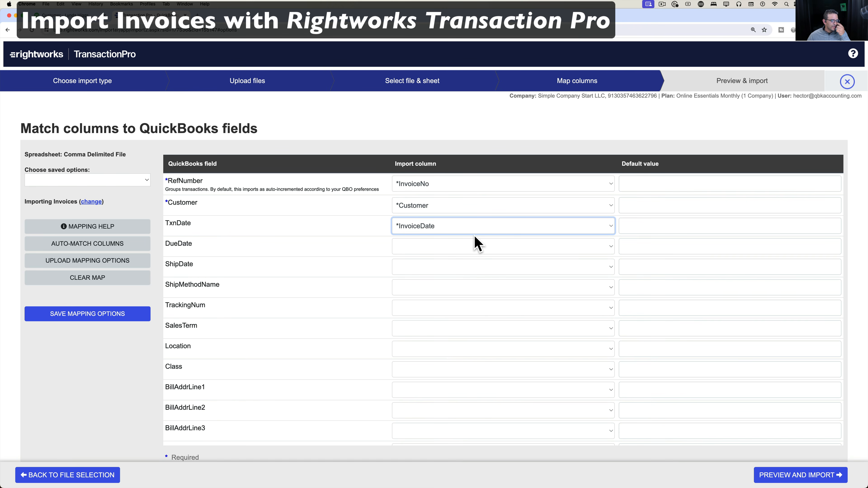
scroll(421, 335, down, 3)
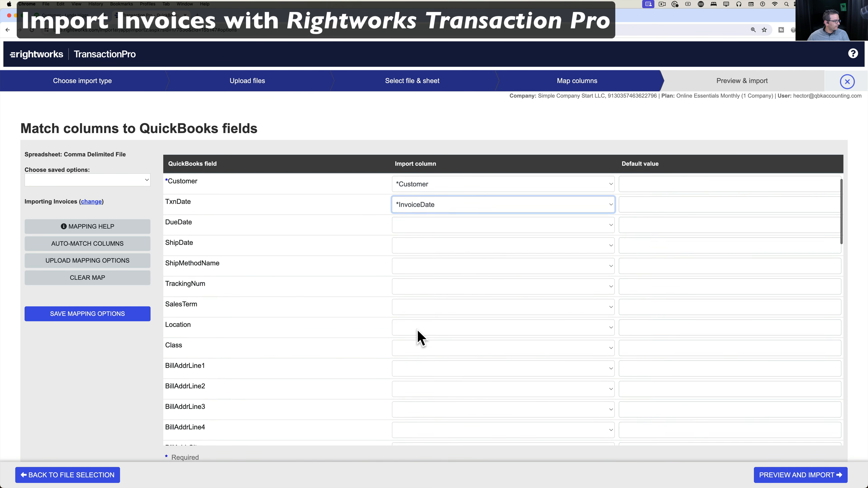
scroll(418, 331, down, 15)
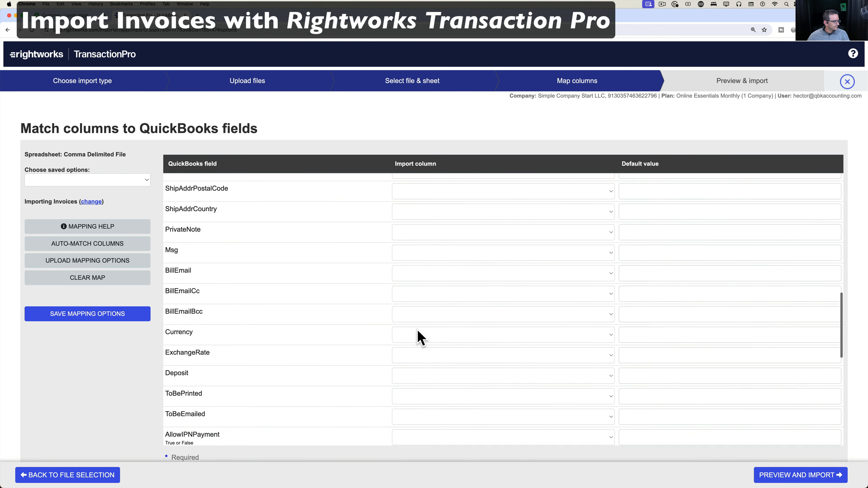
scroll(418, 330, down, 6)
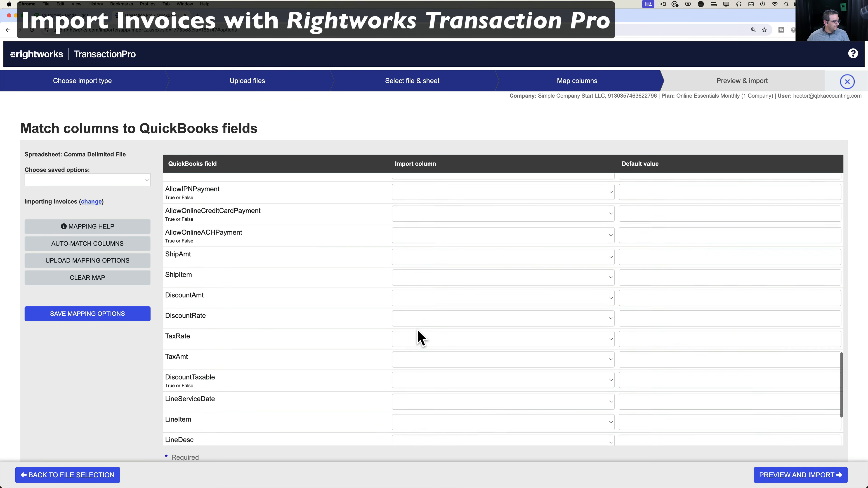
scroll(418, 331, down, 2)
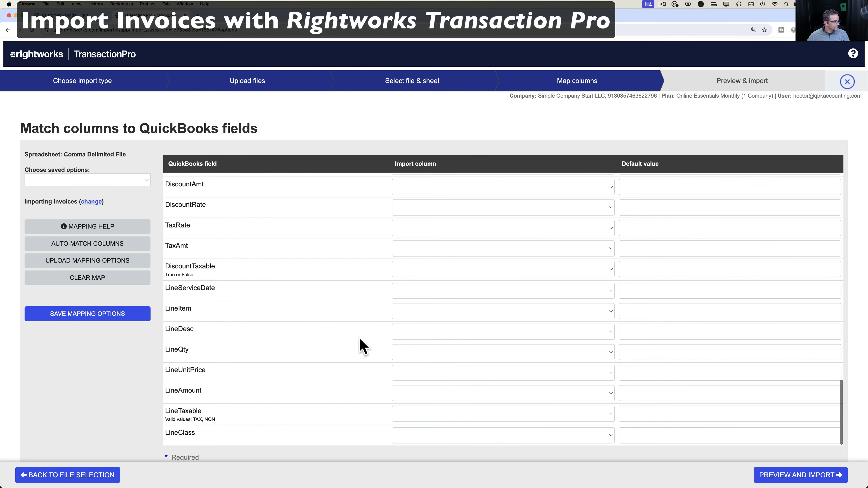
Map LineItem to Item(Product/Service), LineDesc to ItemDescription, and LineQty to ItemQuantity.
click(426, 312)
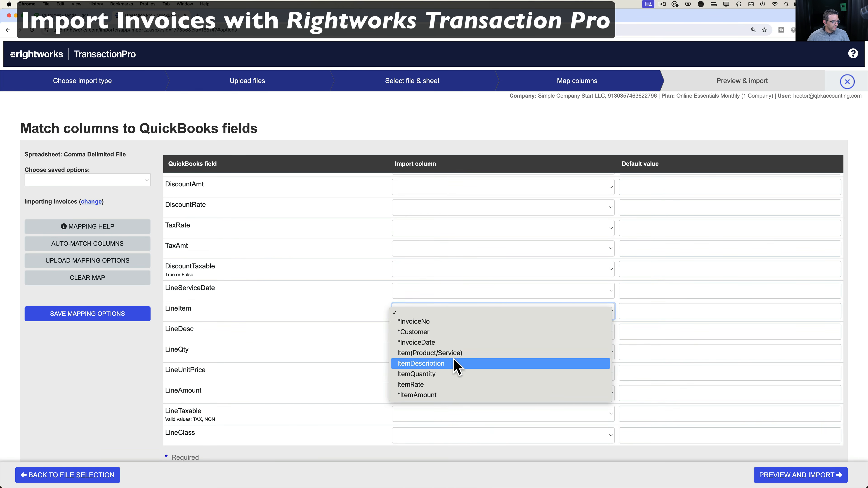
click(438, 355)
click(410, 332)
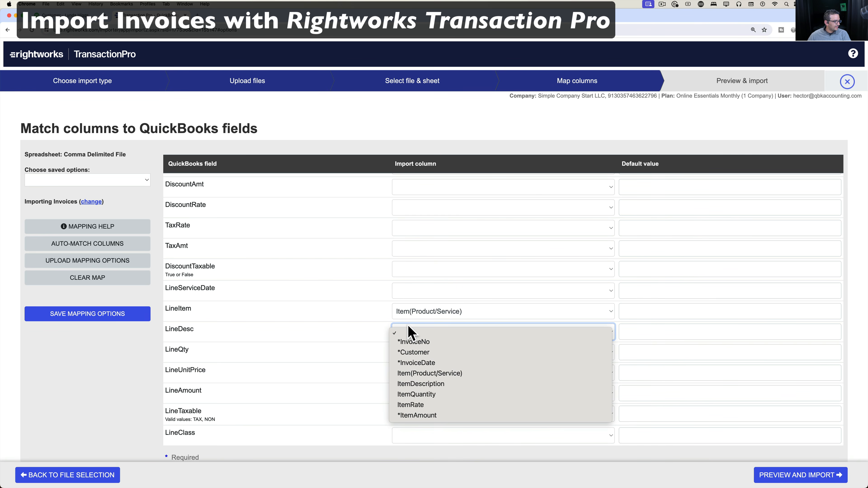
click(418, 383)
click(414, 354)
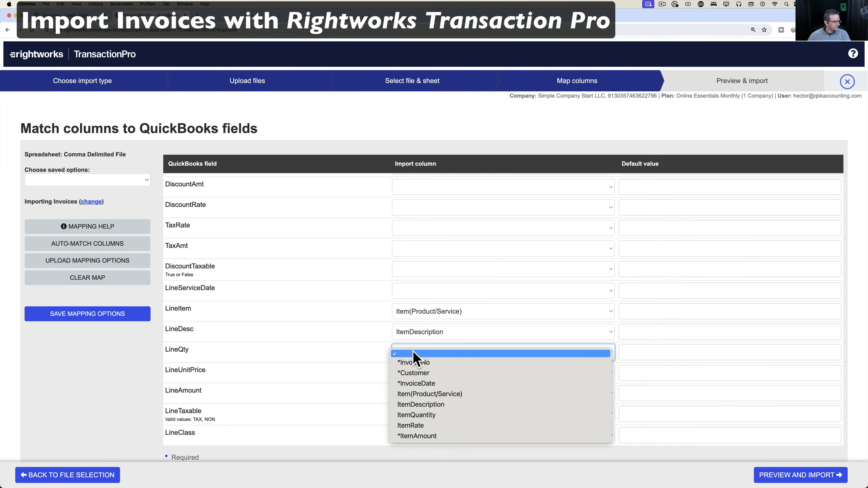
click(426, 416)
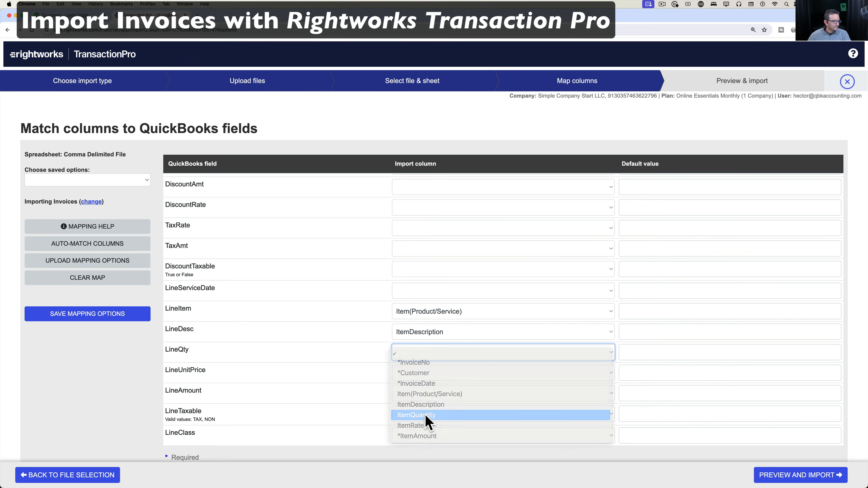
Map LineUnitPrice to ItemRate and LineAmount to *ItemAmount.
click(424, 374)
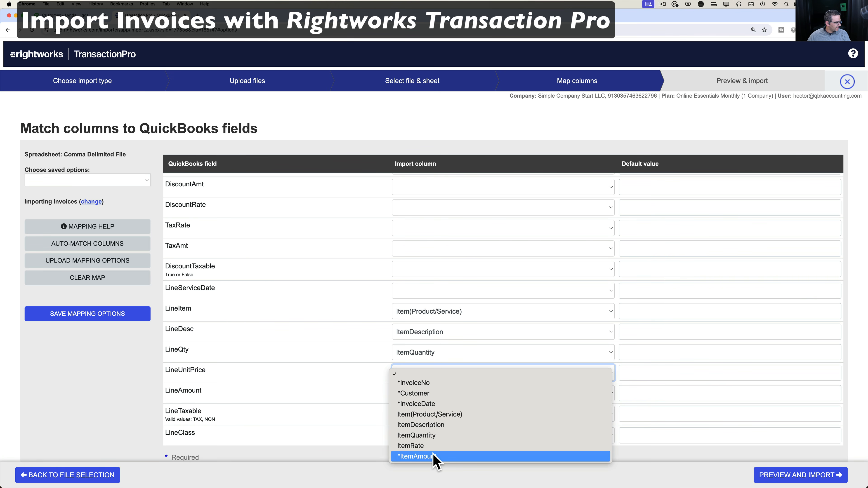
click(355, 359)
click(413, 372)
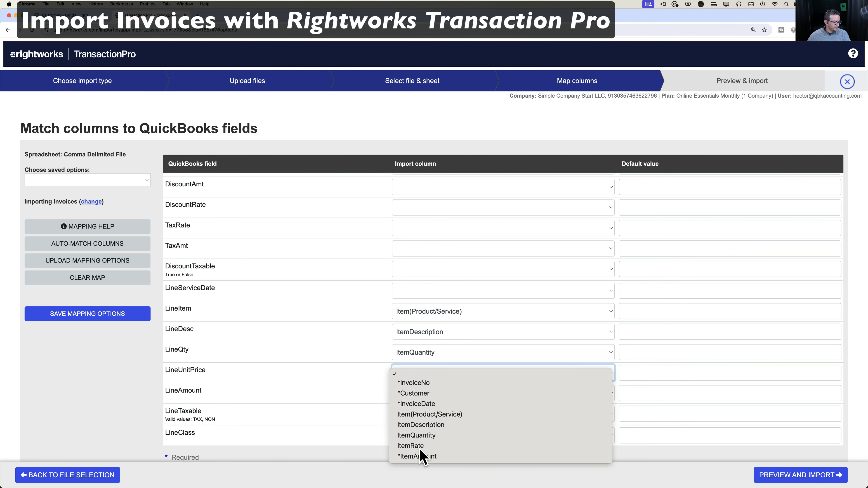
click(410, 446)
click(414, 393)
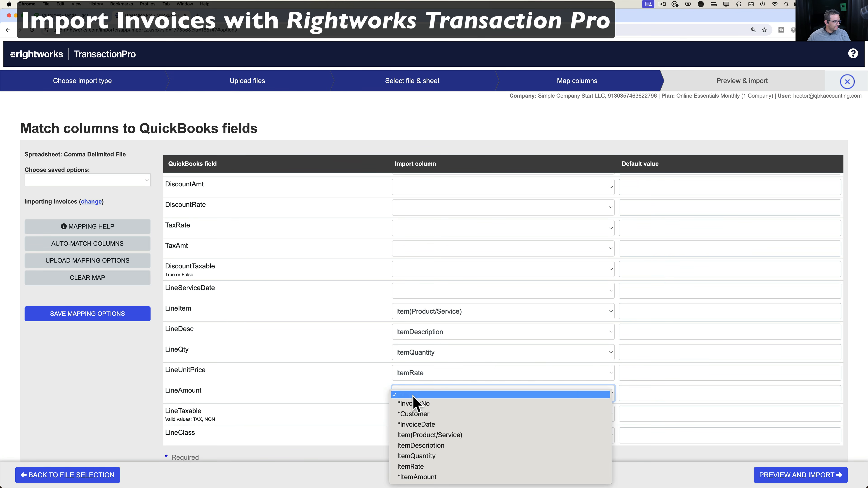
click(426, 477)
scroll(358, 403, down, 1)
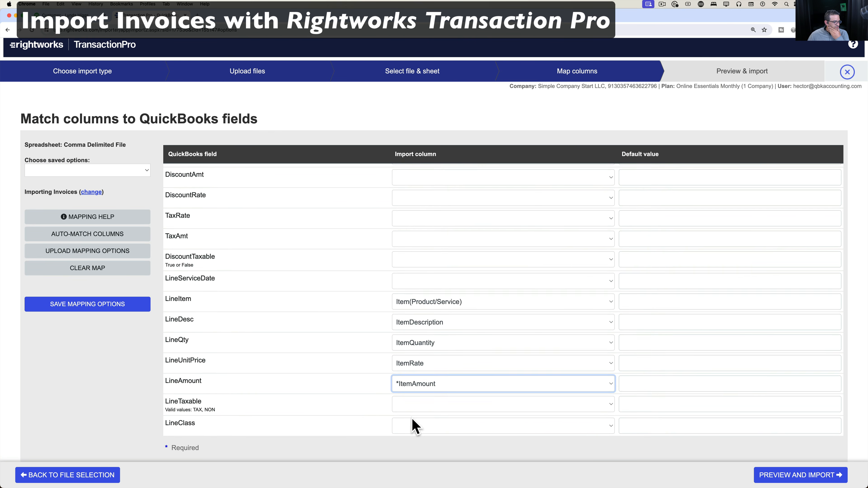
Review the whole field mapping table, then go on to the preview of the 10 invoice lines.
scroll(312, 309, up, 10)
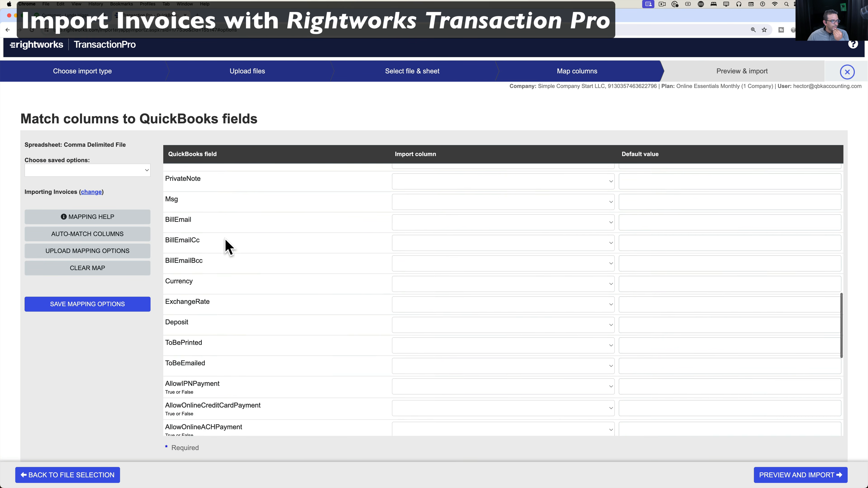
scroll(226, 245, up, 8)
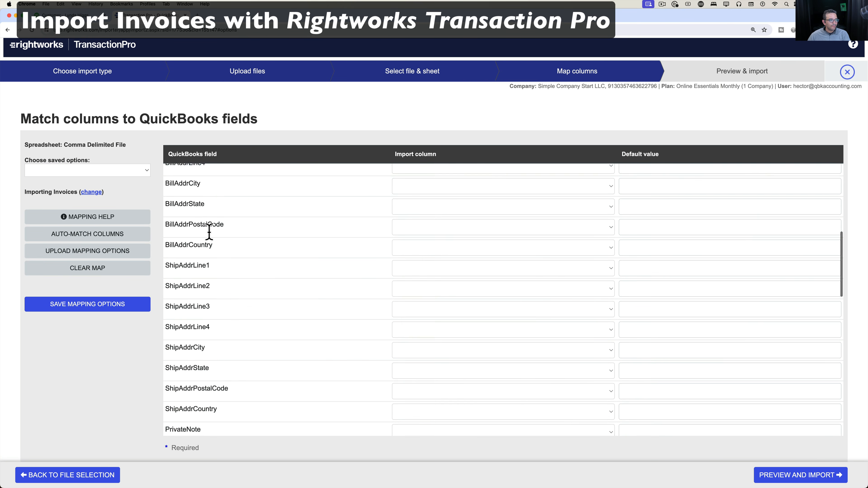
scroll(209, 236, up, 15)
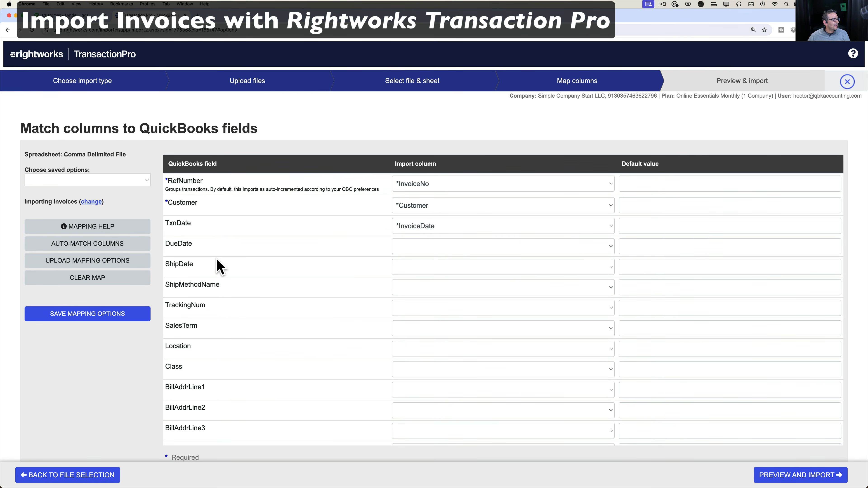
scroll(221, 274, down, 7)
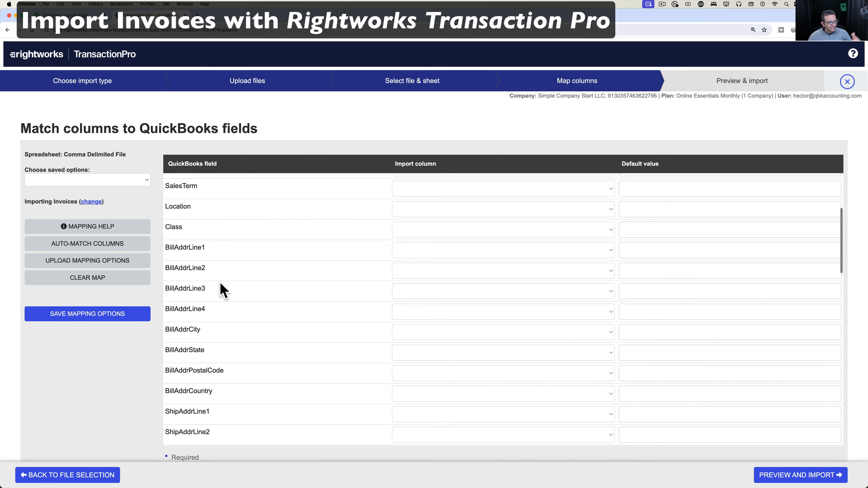
scroll(222, 290, down, 2)
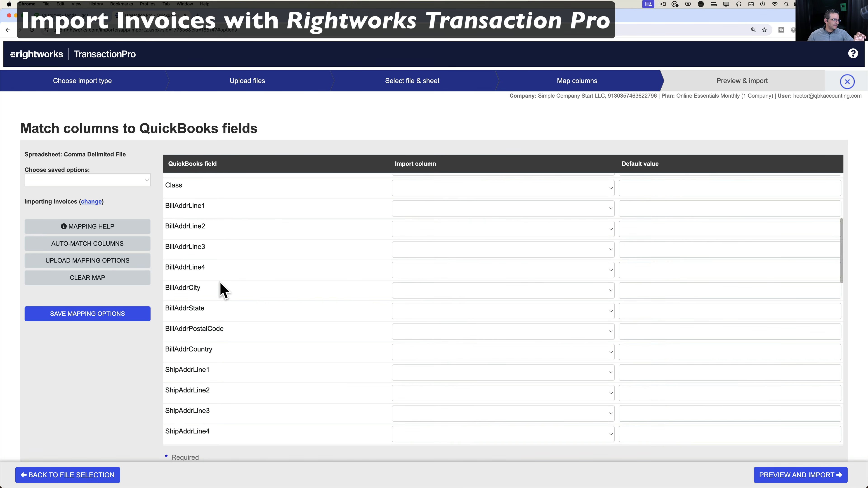
scroll(222, 290, down, 5)
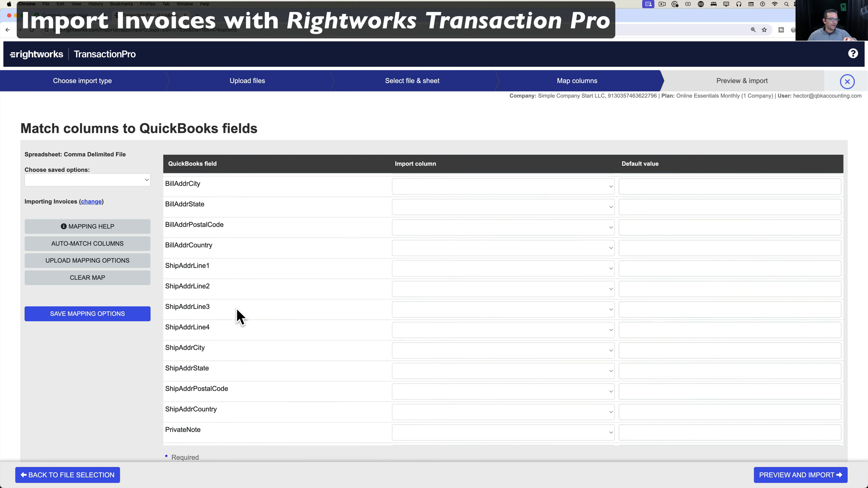
scroll(239, 316, down, 15)
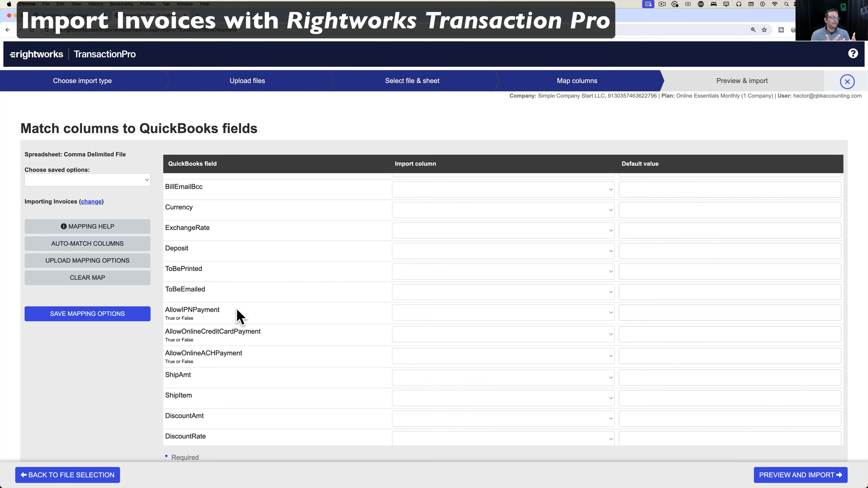
scroll(238, 315, down, 12)
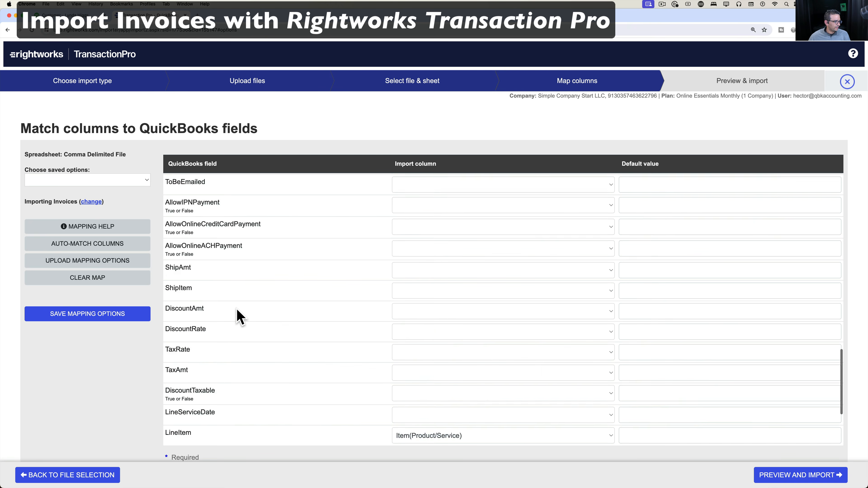
click(813, 476)
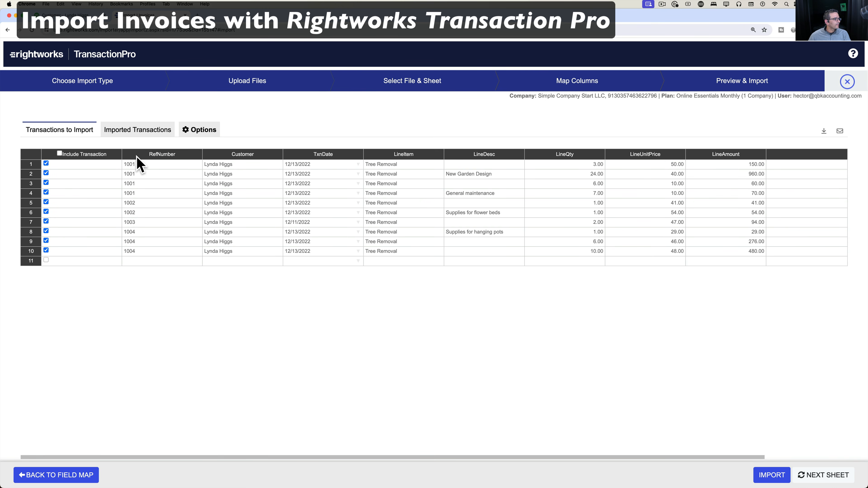
Look over the Import Options, leave none enabled, and return to the Transactions to Import list.
click(199, 130)
scroll(260, 232, down, 5)
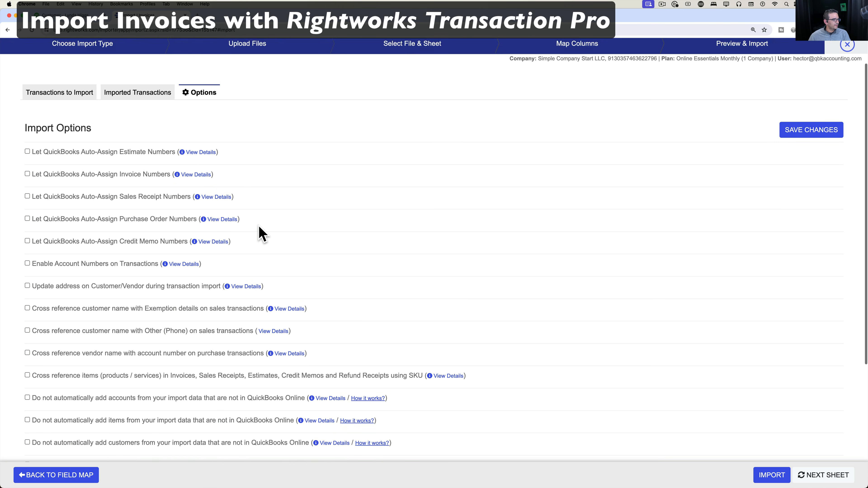
scroll(259, 232, down, 2)
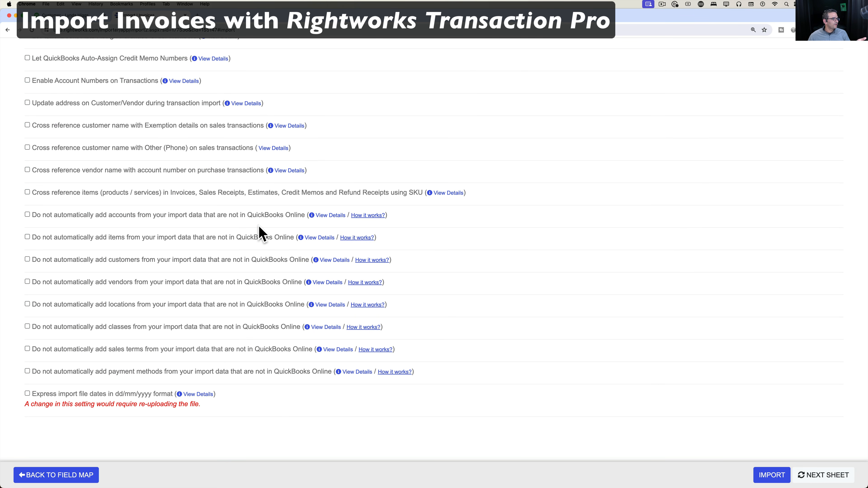
scroll(205, 237, up, 1)
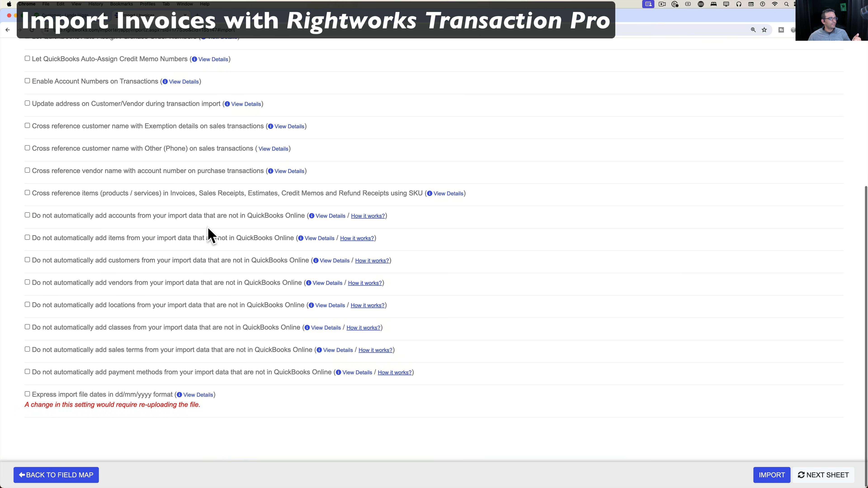
scroll(250, 253, up, 2)
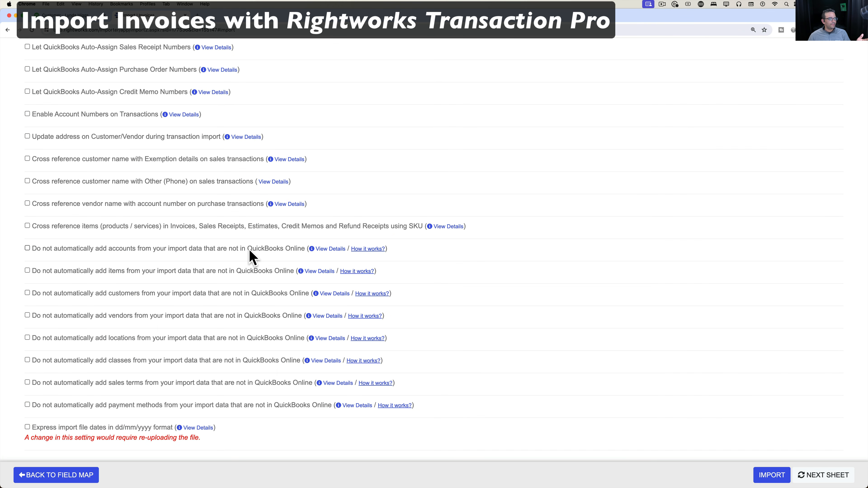
scroll(252, 257, up, 4)
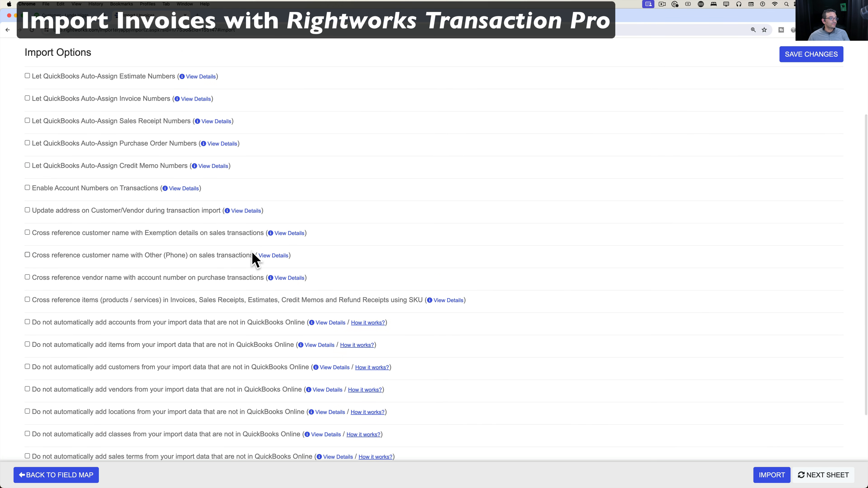
scroll(602, 103, up, 6)
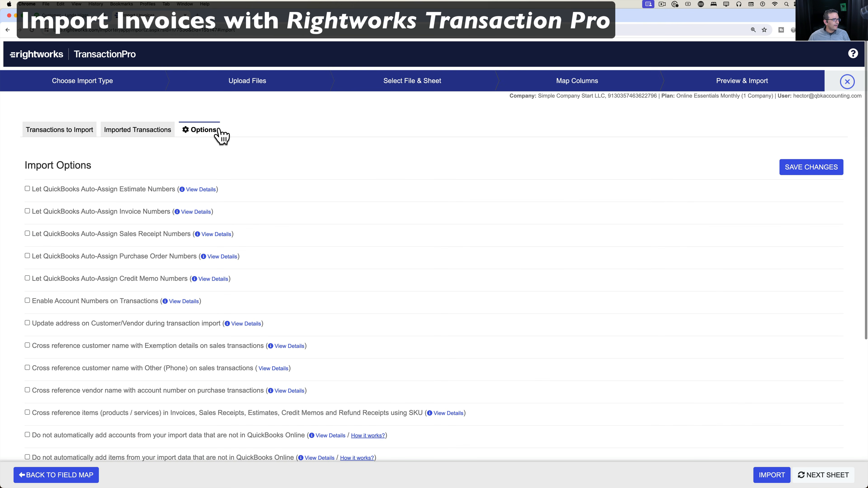
click(58, 132)
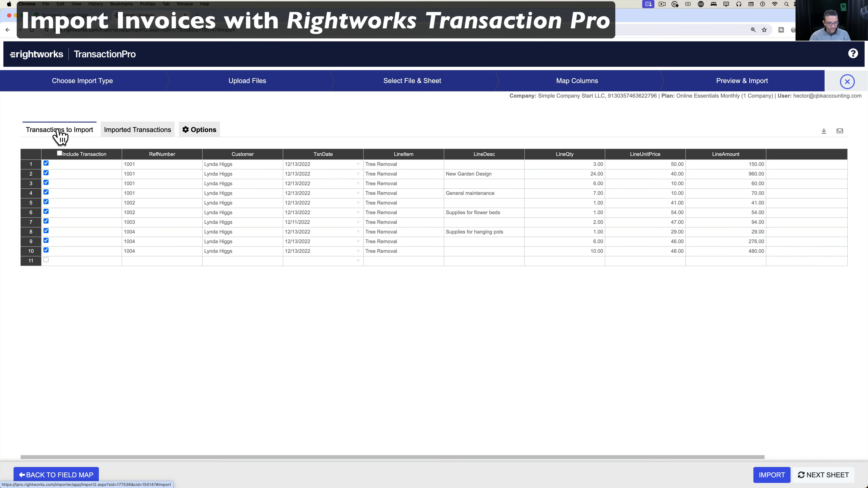
Zoom the page in and import the ten invoice lines, confirming with Yes.
key(super+equal)
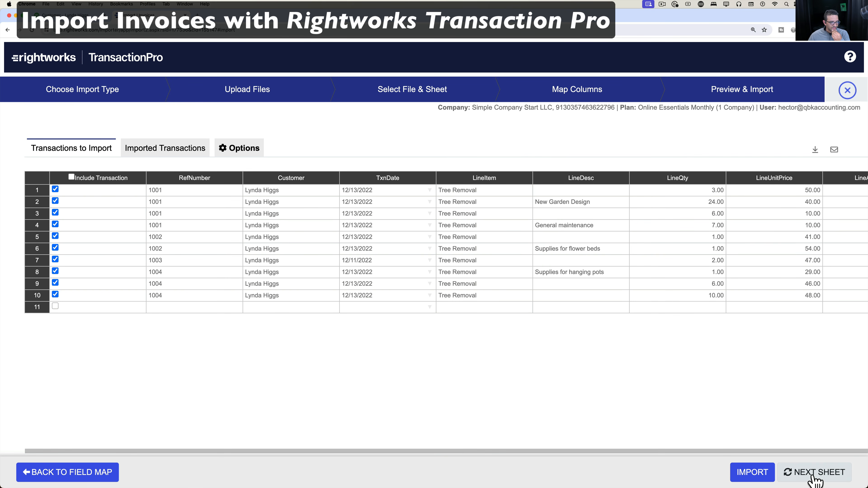
click(746, 478)
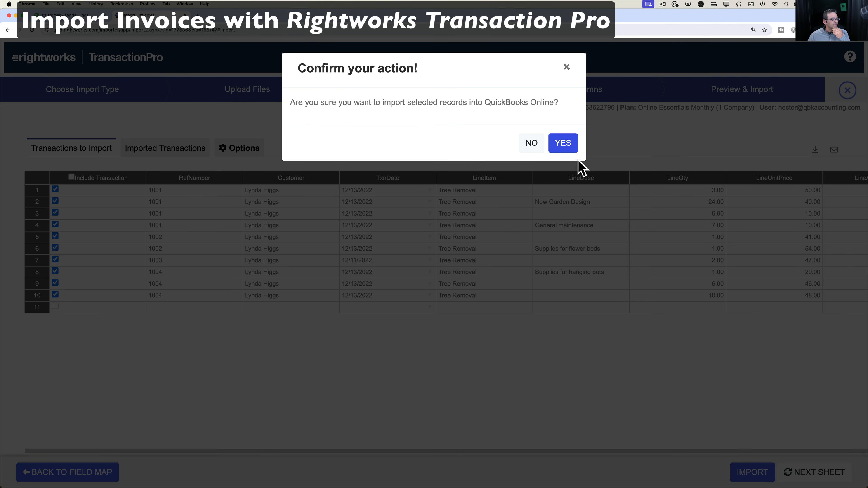
click(565, 144)
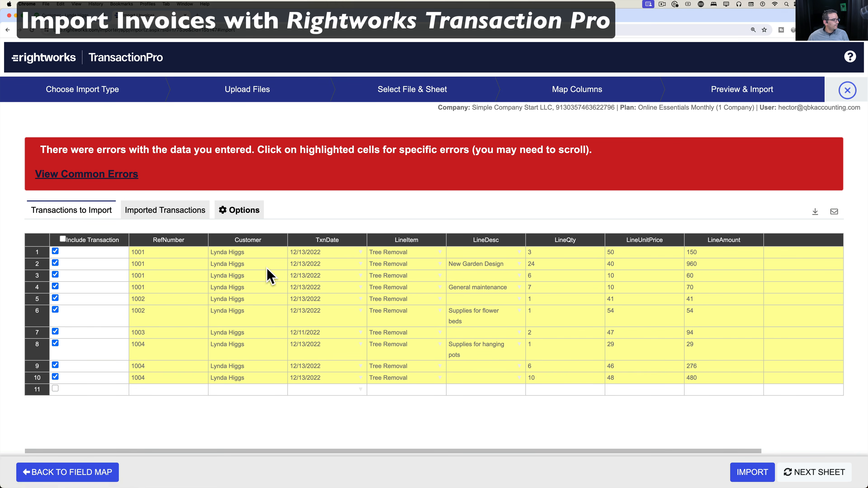
Read the row error saying the invoice number is a duplicate and a different one is needed.
click(258, 265)
click(250, 265)
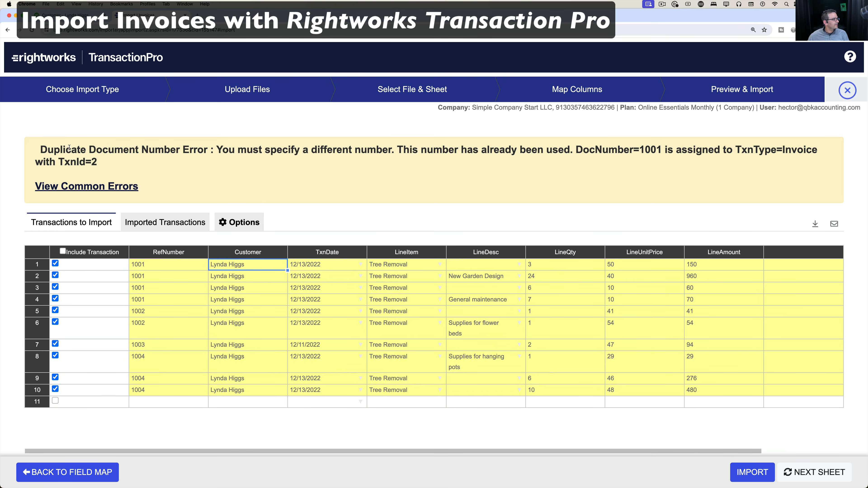
drag(70, 148, 155, 171)
click(376, 151)
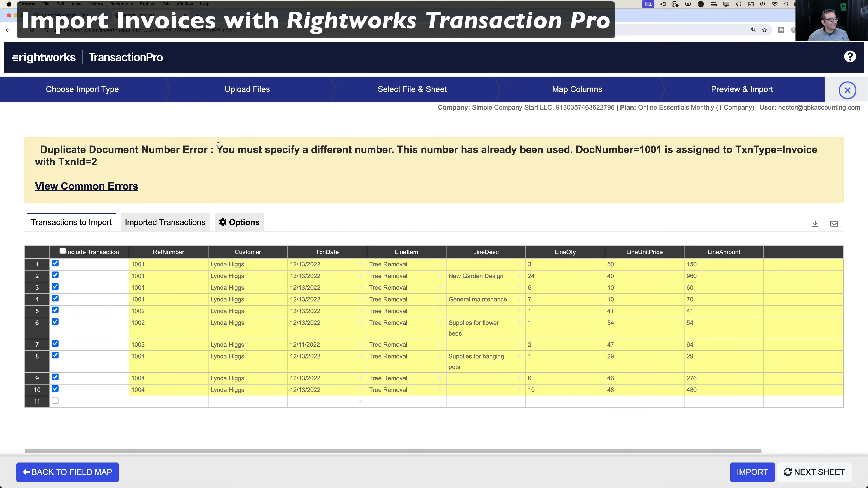
drag(218, 147, 414, 148)
click(420, 164)
Change the RefNumber of rows 1–4 from 1001 to 54848445.
double_click(159, 265)
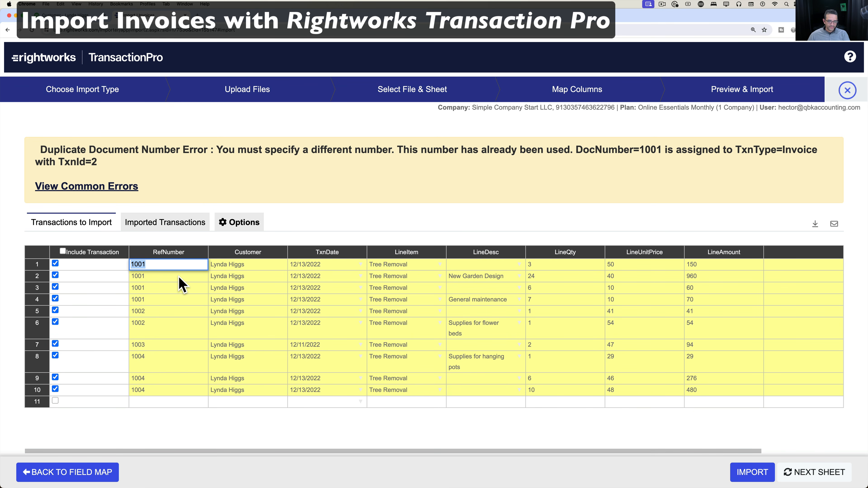
text(54848445)
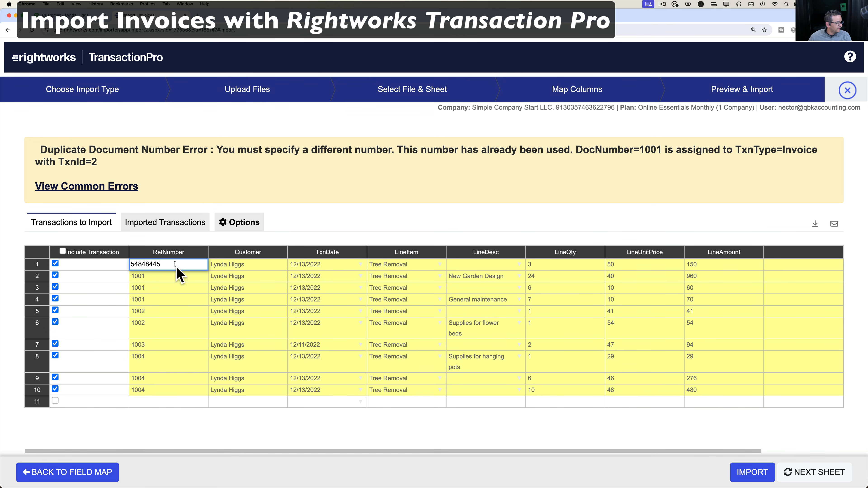
click(158, 277)
double_click(159, 277)
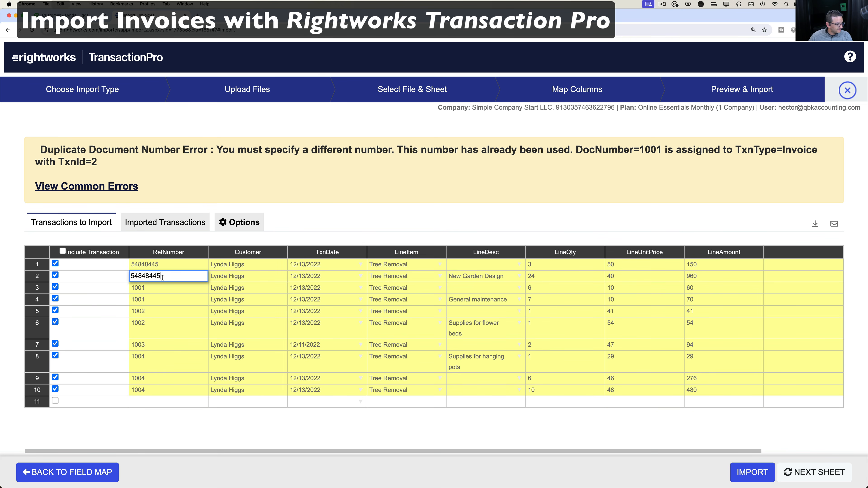
click(164, 289)
double_click(165, 289)
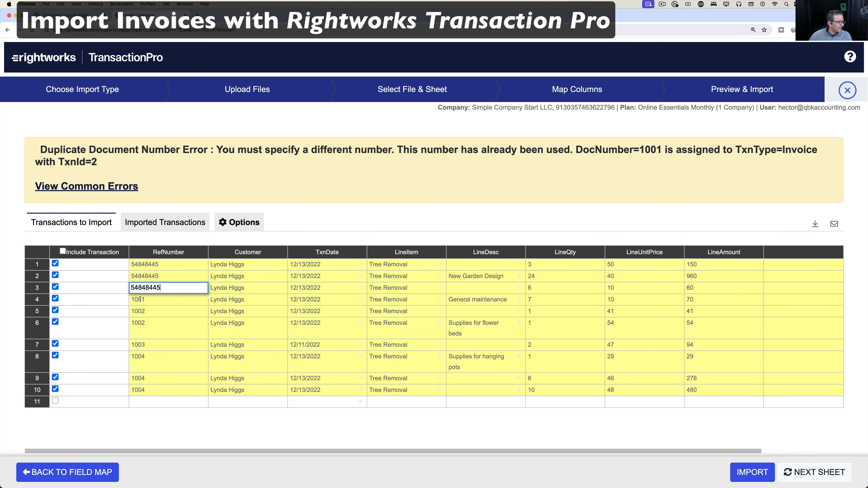
click(153, 298)
double_click(153, 298)
text(54848445)
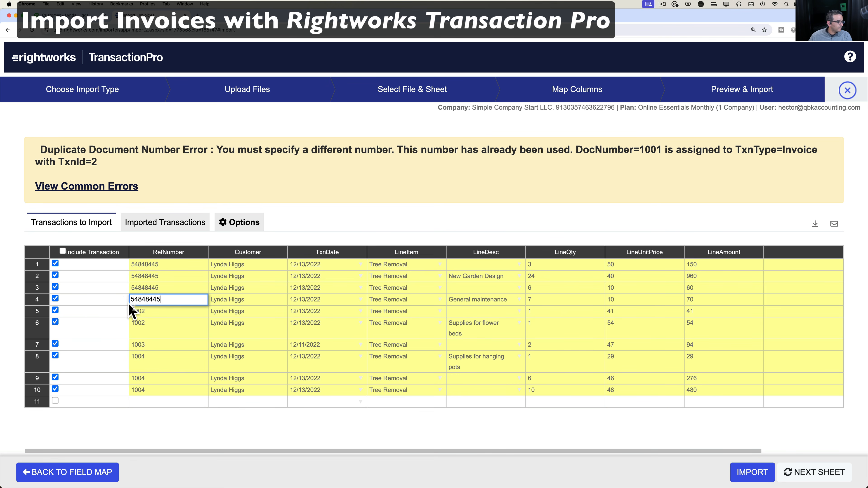
click(157, 312)
Change the RefNumber of rows 5 and 6 from 1002 to 54658684.
double_click(157, 312)
text(54658684)
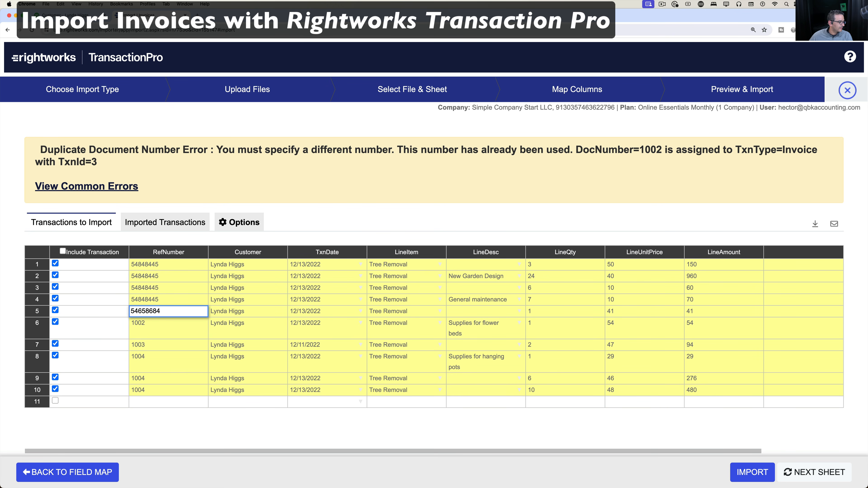
click(152, 328)
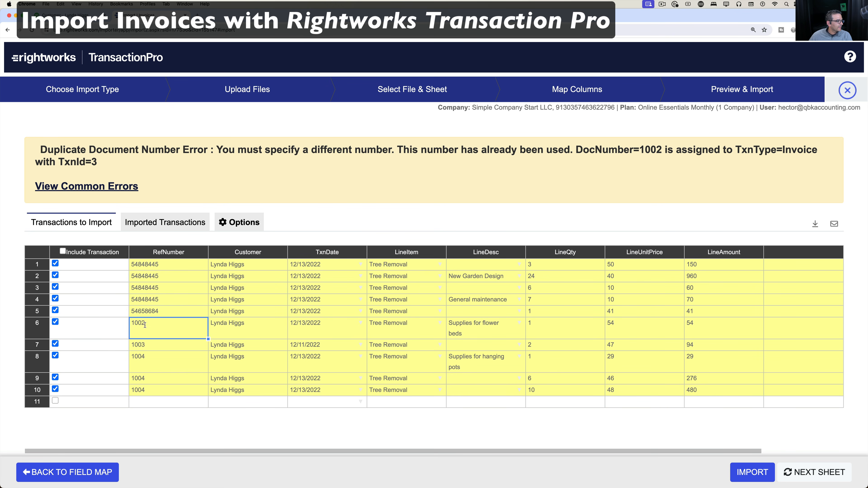
click(166, 311)
double_click(164, 311)
key(ctrl+c)
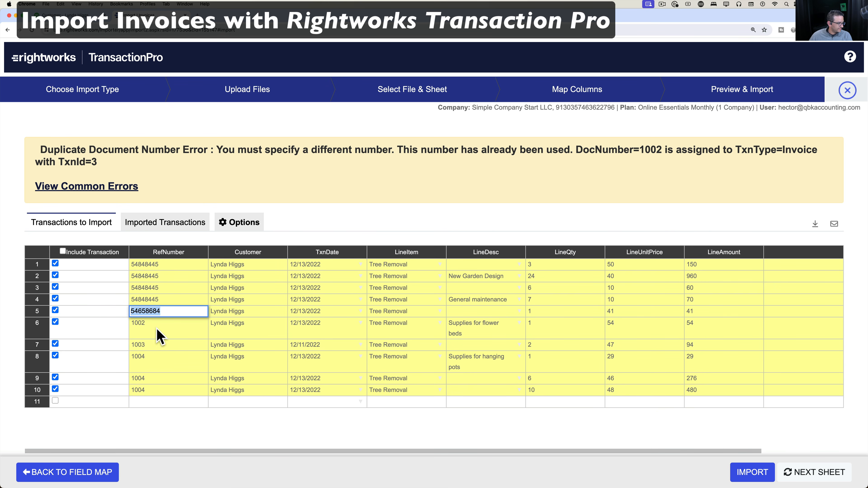
click(155, 328)
double_click(155, 327)
key(ctrl+v)
click(161, 345)
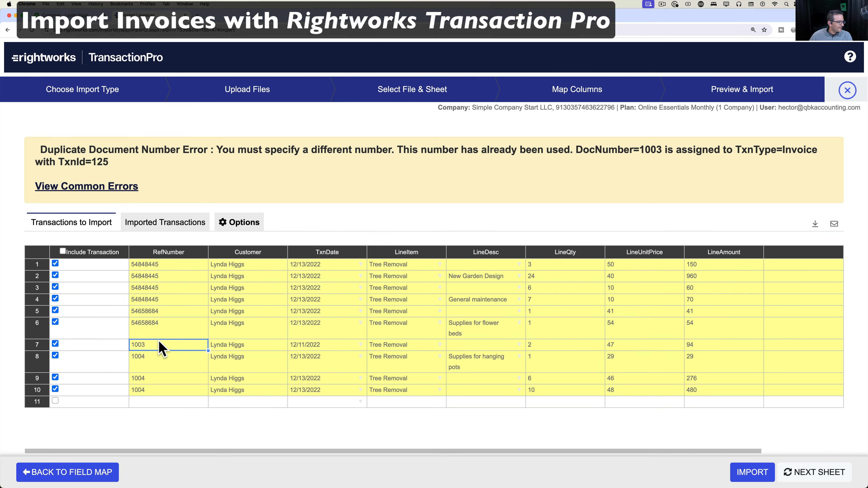
Renumber row 7 (1003) to 96455498 and rows 8–10 (1004) to 10045445.
double_click(159, 345)
text(96455498)
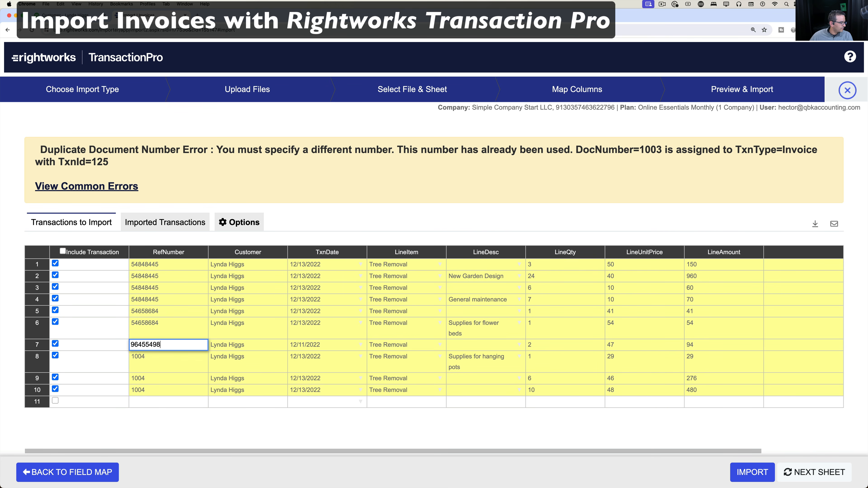
click(147, 356)
double_click(147, 356)
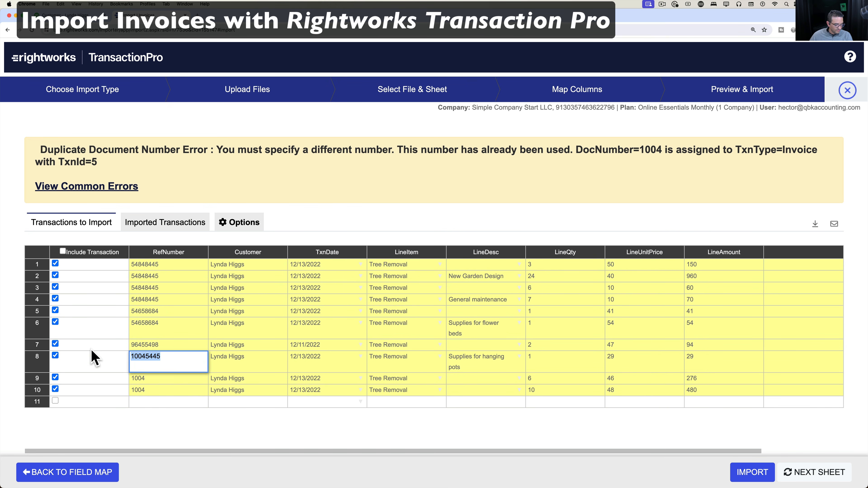
click(150, 380)
double_click(152, 380)
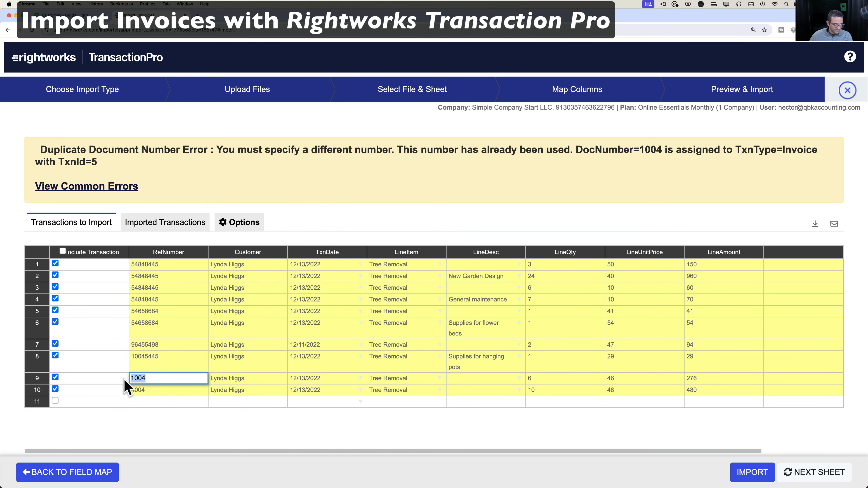
key(super+v)
click(147, 389)
double_click(147, 390)
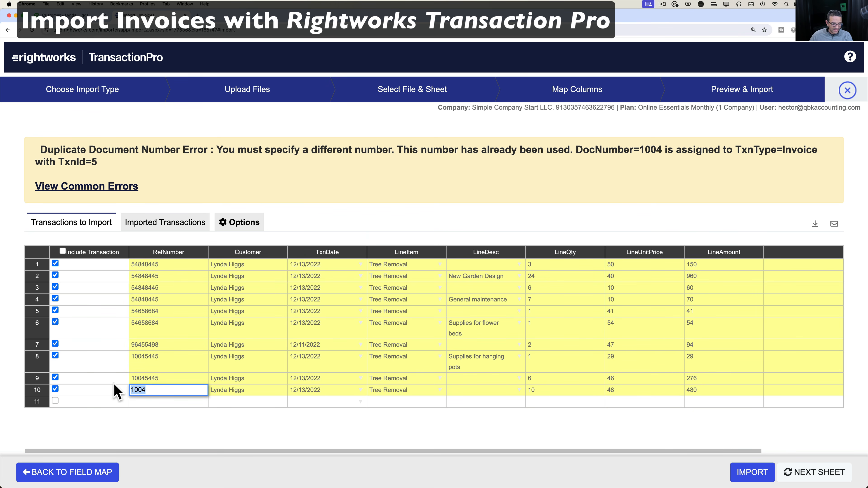
click(159, 434)
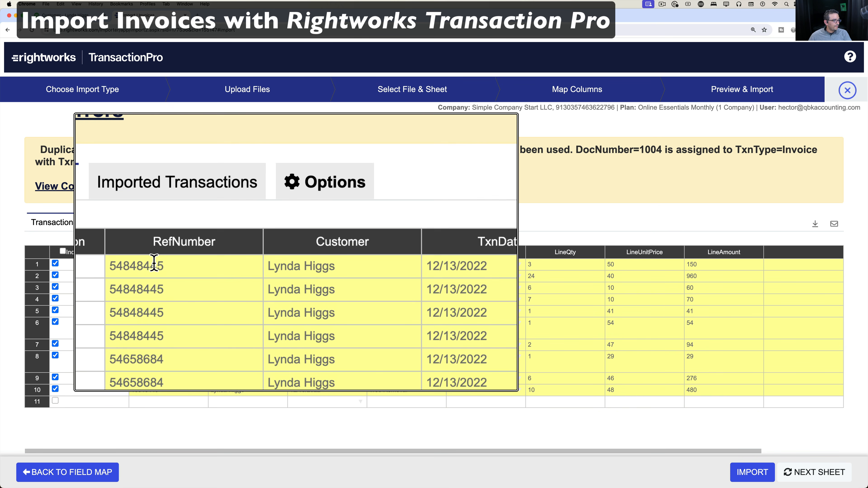
click(151, 299)
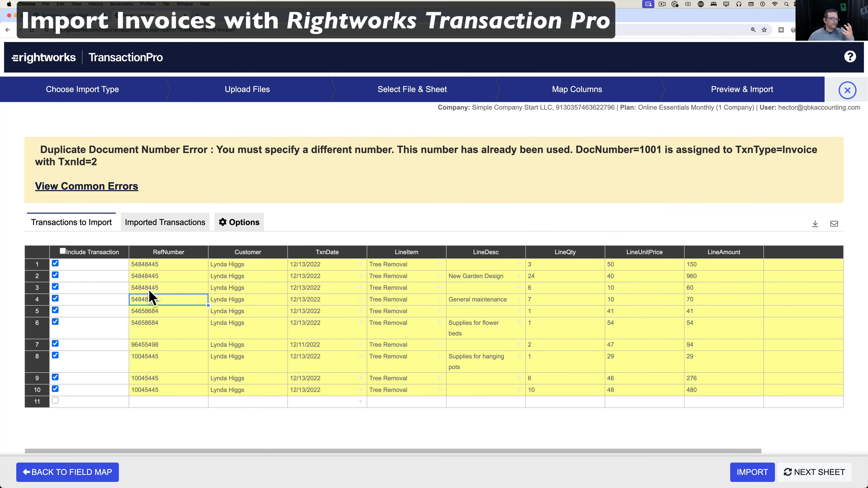
Import the corrected lines, confirm the success message, and reload the customer's QuickBooks page.
click(752, 473)
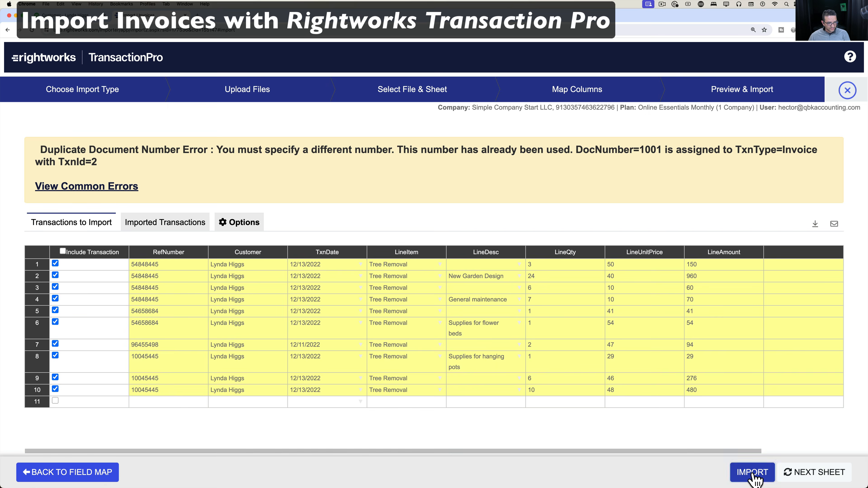
click(564, 145)
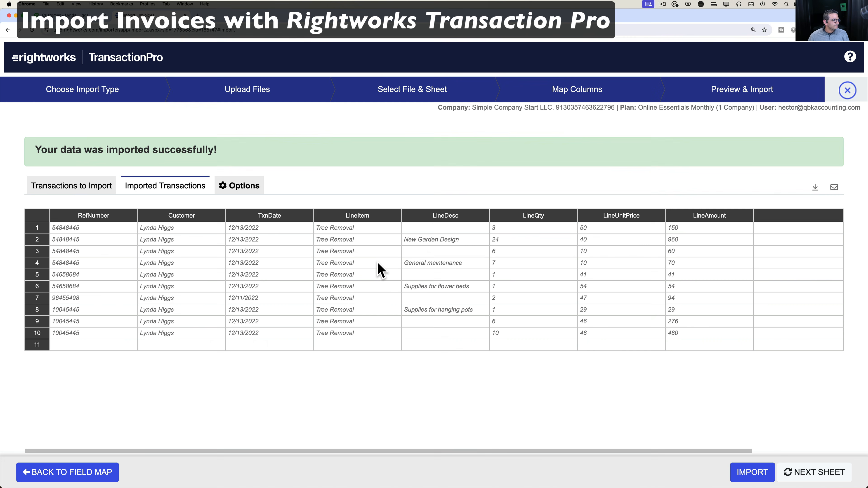
triple_click(199, 147)
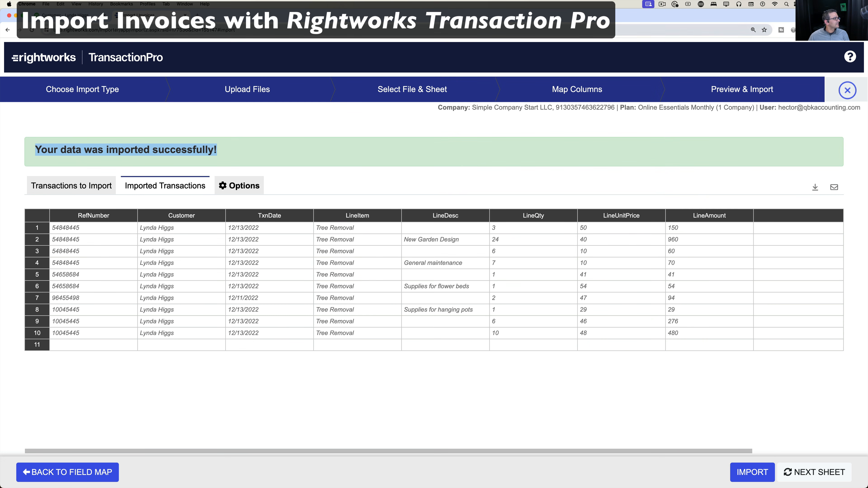
click(69, 17)
key(super+r)
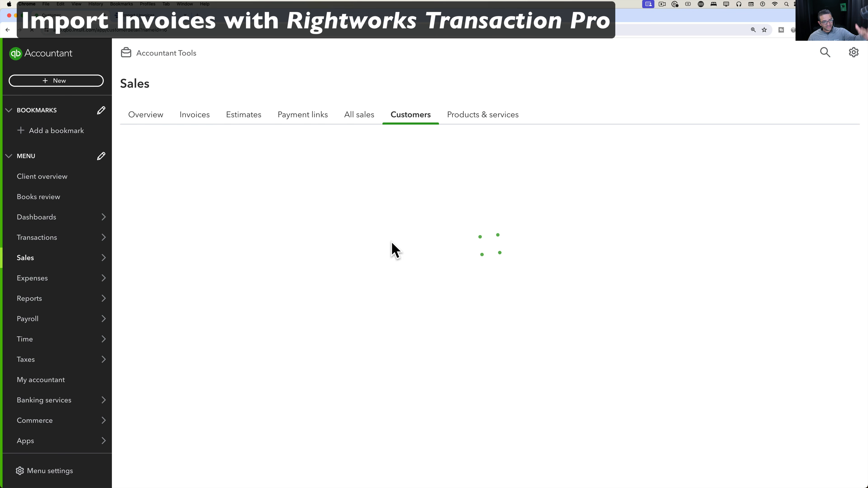
Open invoice 54848445, check its four Tree Removal lines totalling $1,240.00, then close it.
scroll(512, 349, down, 5)
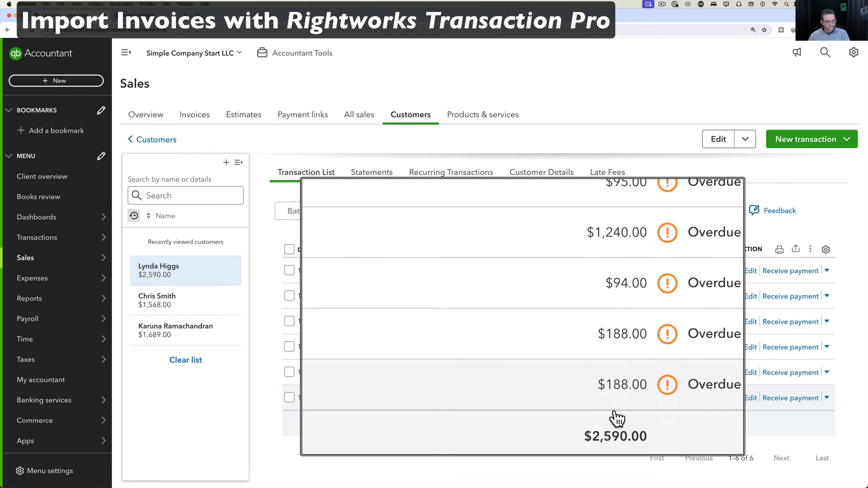
click(373, 329)
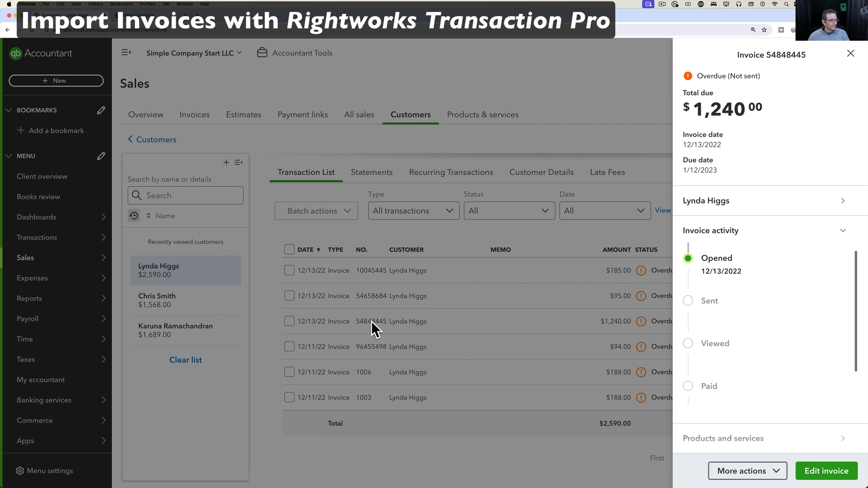
click(843, 461)
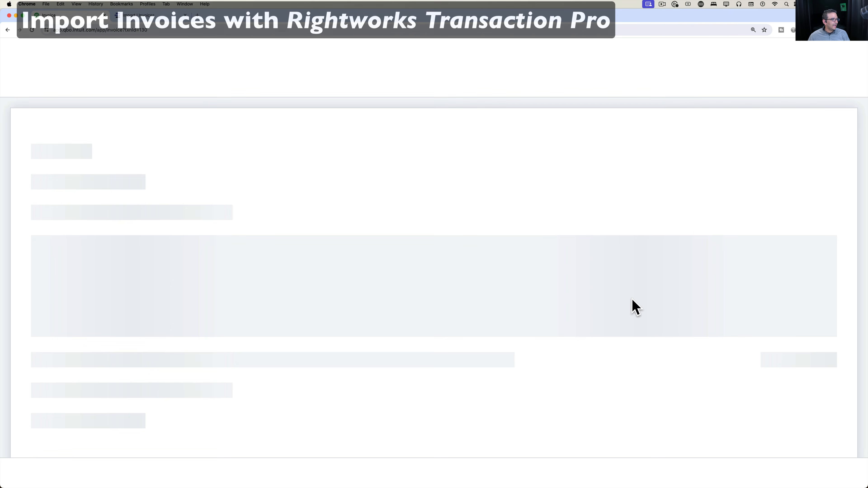
scroll(426, 275, down, 5)
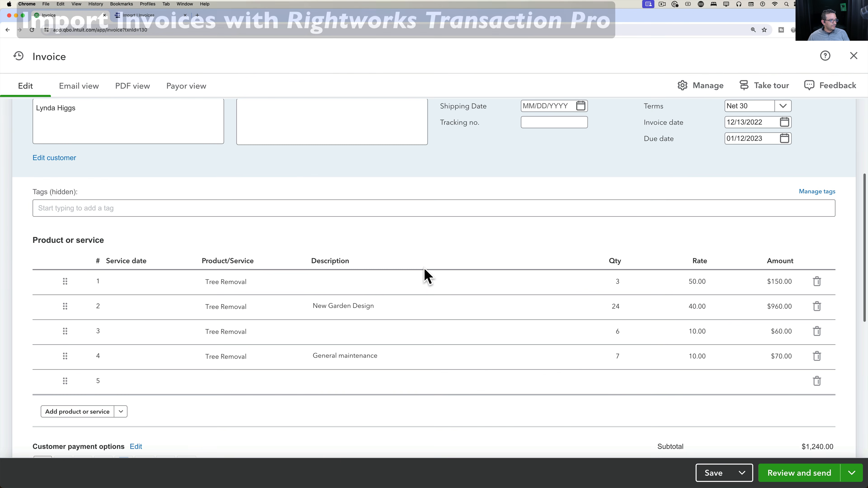
click(426, 279)
click(755, 307)
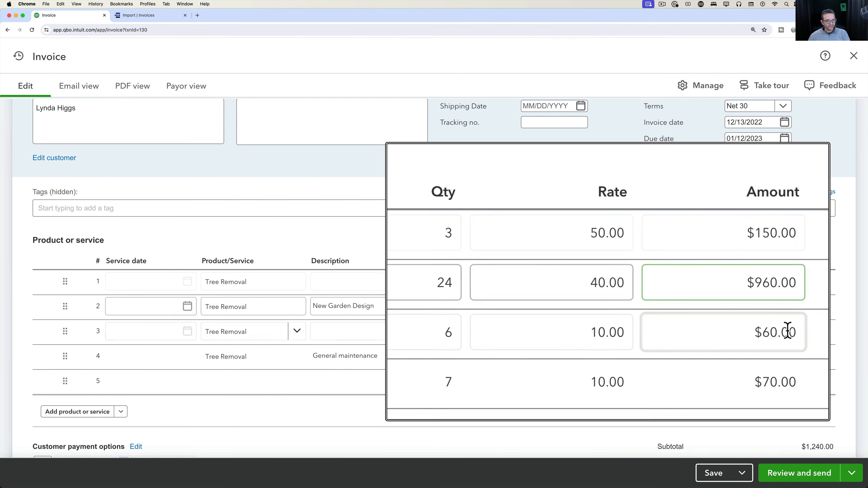
click(755, 331)
click(854, 56)
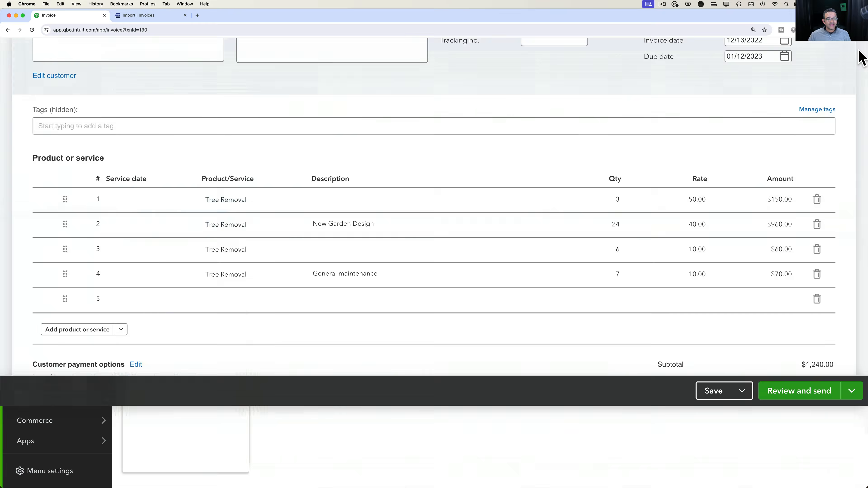